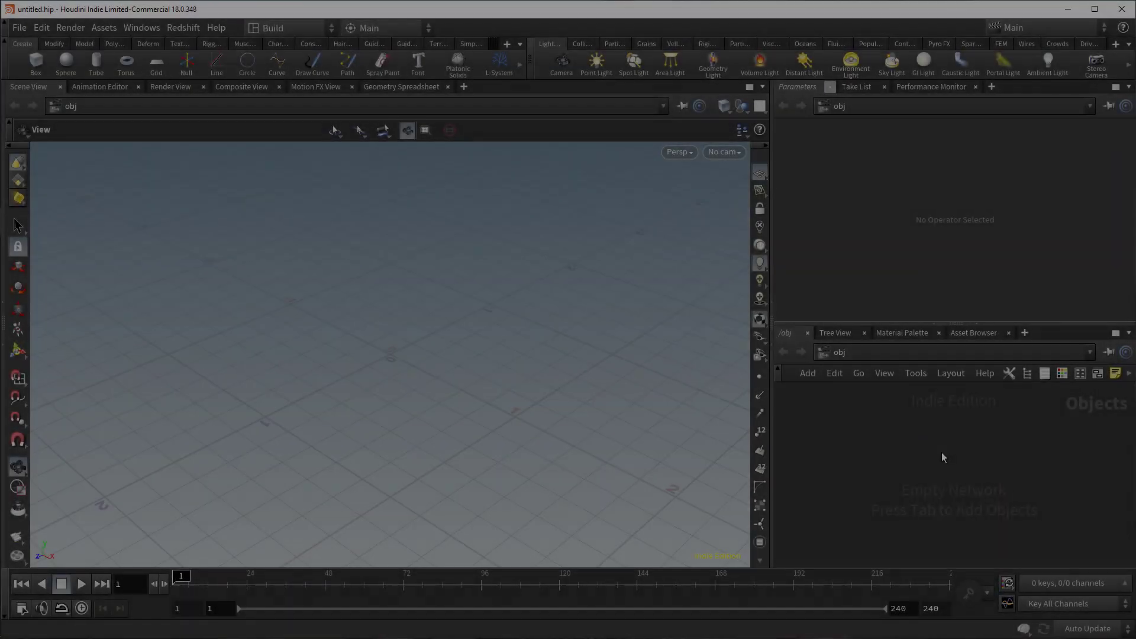
# Step: Create a geometry object in the empty scene and go inside its network
pyautogui.press('Tab')
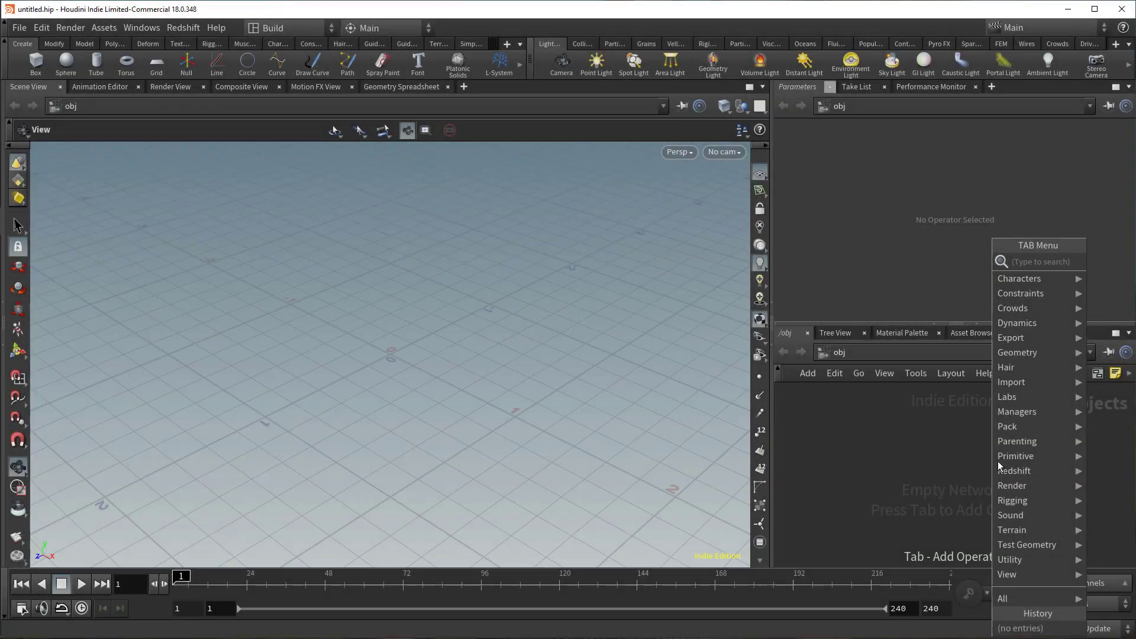
pyautogui.write('geo')
pyautogui.press('Return')
pyautogui.click(998, 462)
pyautogui.press('Return')
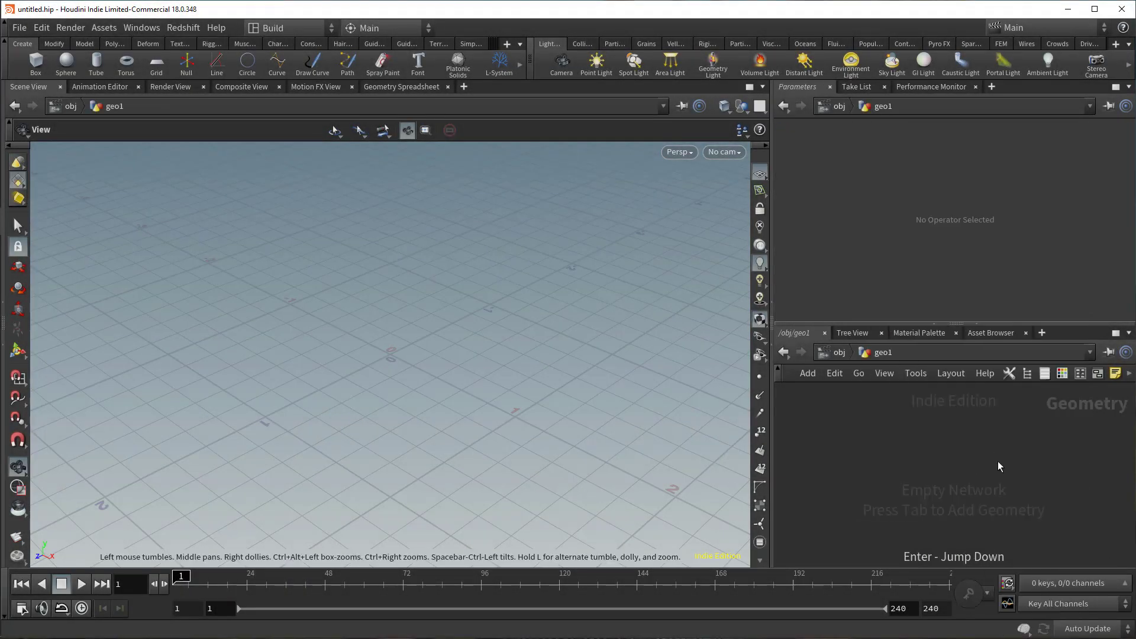
# Step: Add a Platonic Solids node and set its solid type to Dodecahedron
pyautogui.press('Tab')
pyautogui.write('platon')
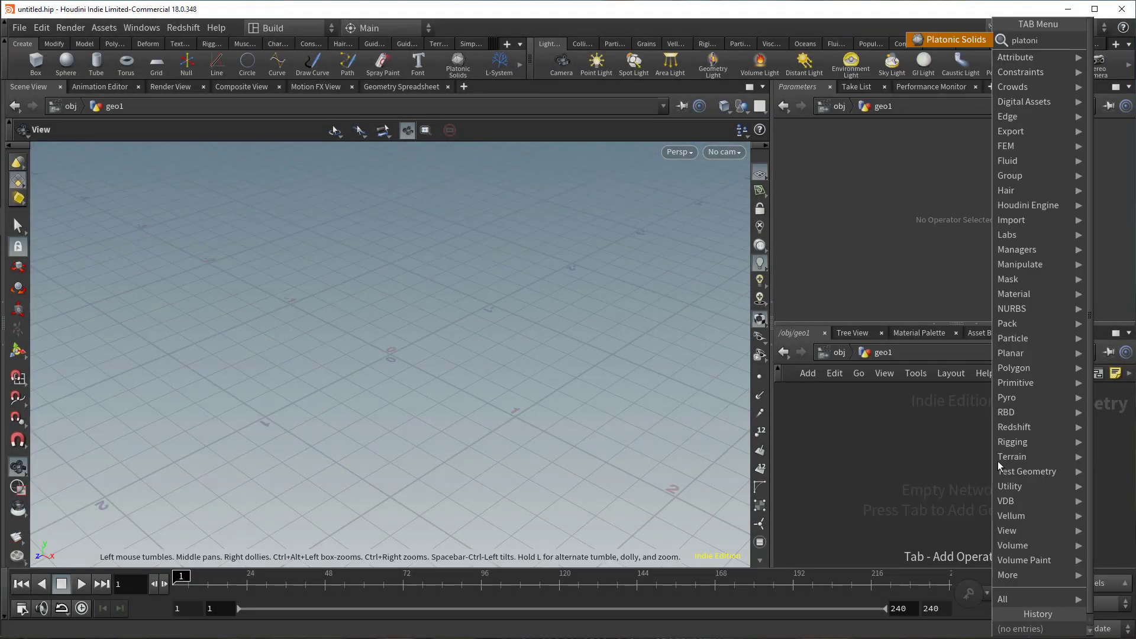
pyautogui.press('Return')
pyautogui.click(998, 461)
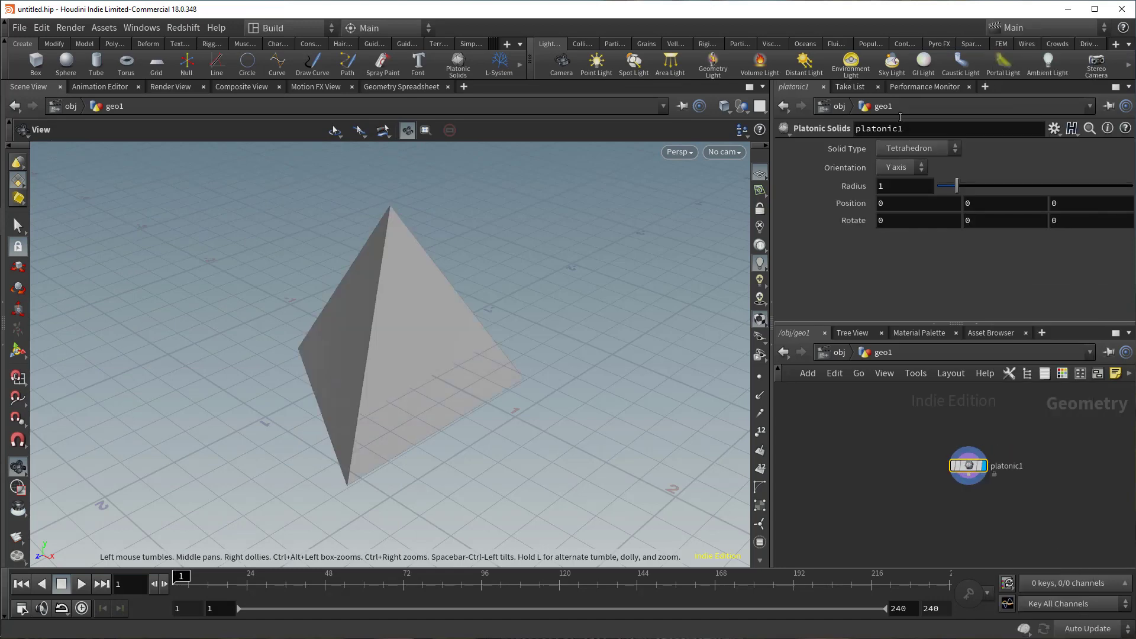
pyautogui.click(932, 152)
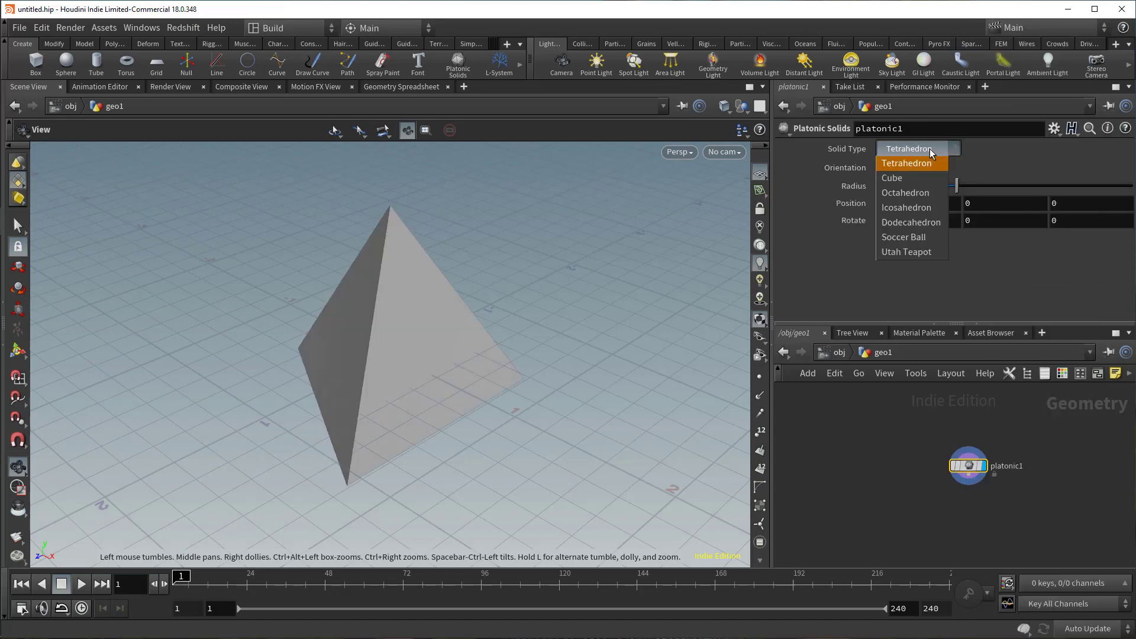
pyautogui.click(935, 227)
pyautogui.moveTo(228, 355); pyautogui.dragTo(353, 393)
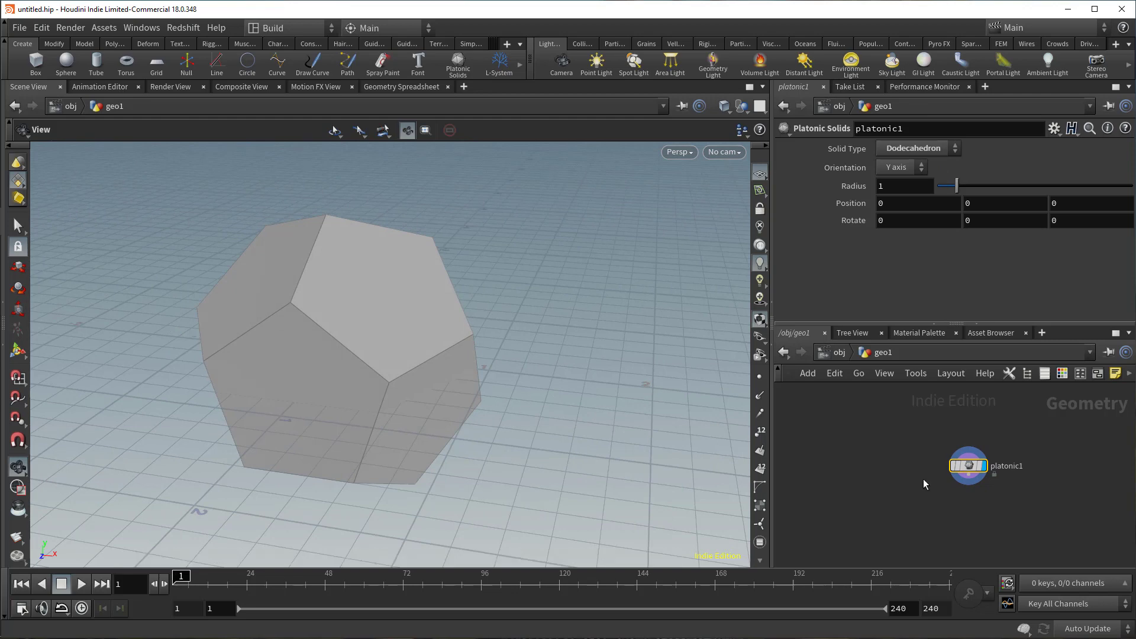
# Step: Add a Tube node beside the platonic solid and display it in the viewport
pyautogui.press('Tab')
pyautogui.write('tube')
pyautogui.press('Return')
pyautogui.click(980, 483)
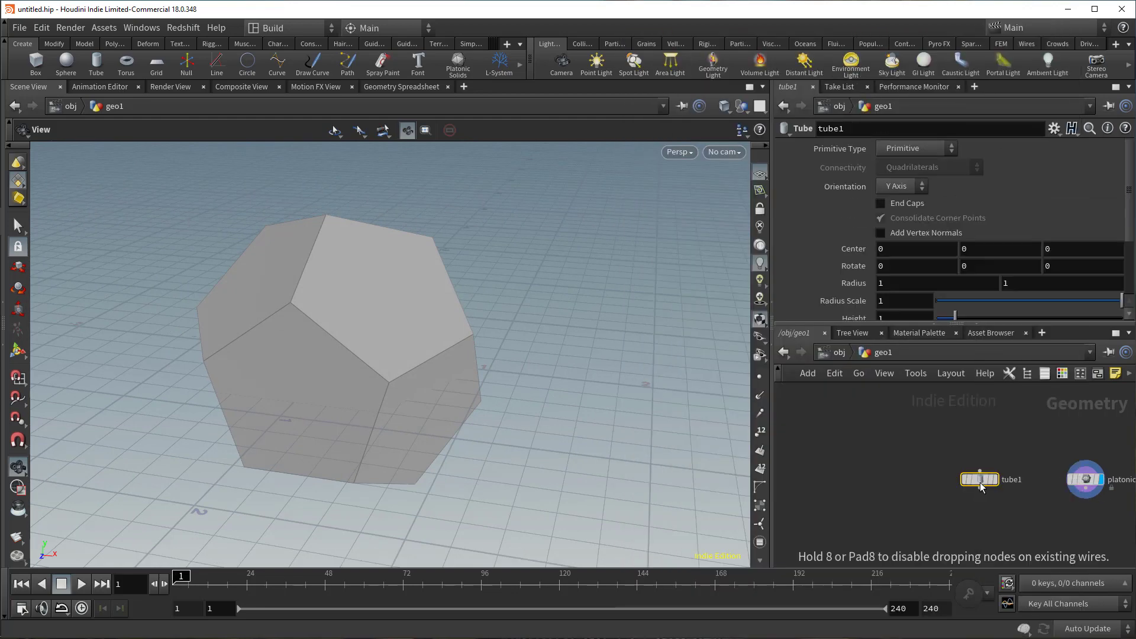
pyautogui.click(995, 480)
# Step: Make the tube a Polygon primitive with end caps and 6 columns
pyautogui.click(920, 149)
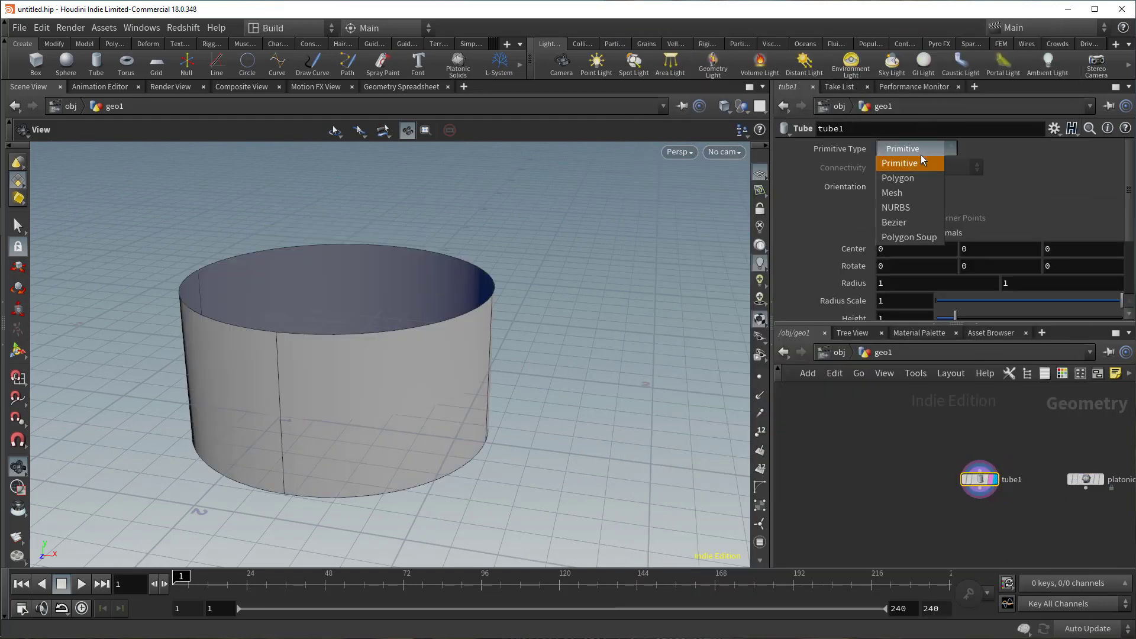
pyautogui.click(921, 179)
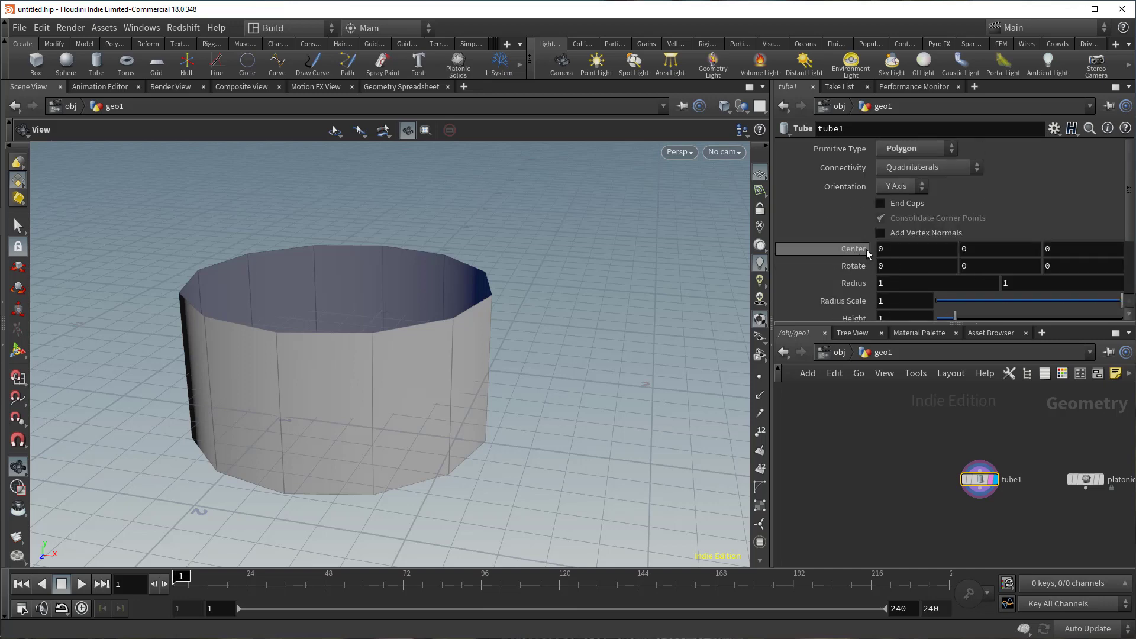
pyautogui.scroll(-3, 882, 243)
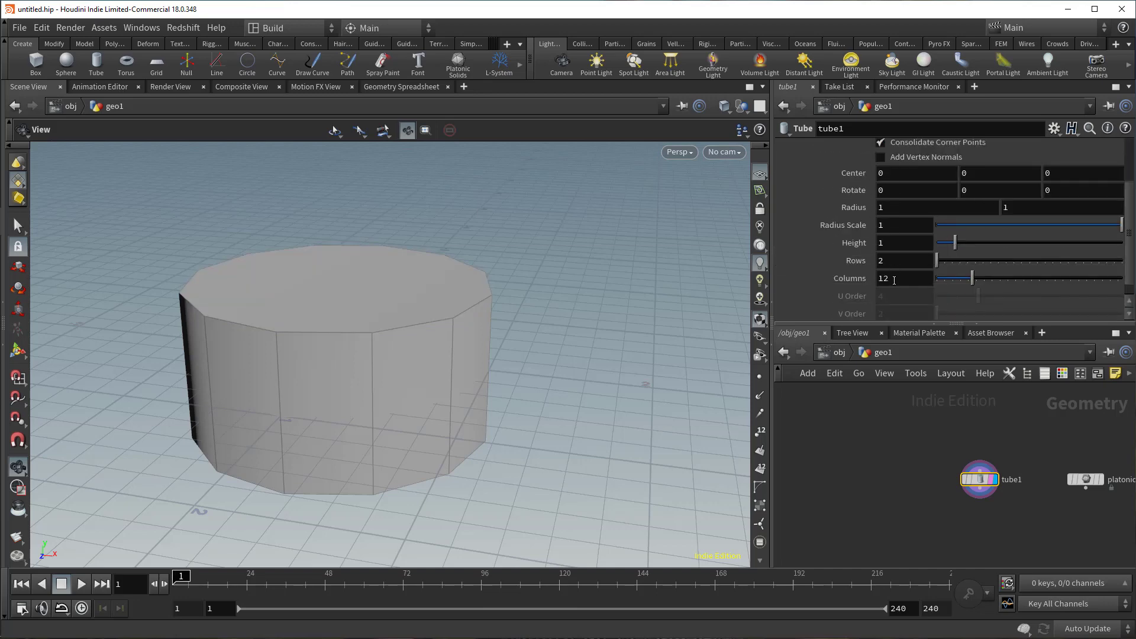
pyautogui.press('Return')
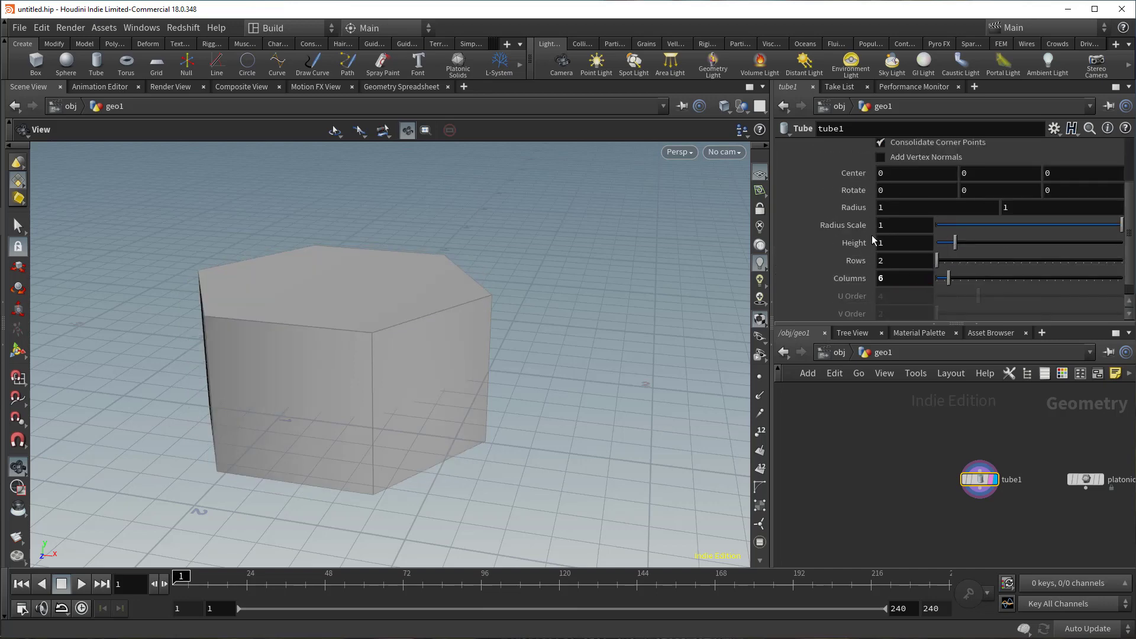
pyautogui.press('Return')
# Step: Set the tube's radius scale to .2
pyautogui.moveTo(892, 228); pyautogui.dragTo(844, 248)
pyautogui.write('.2')
pyautogui.press('Return')
pyautogui.write('2')
pyautogui.press('Return')
pyautogui.press('Return')
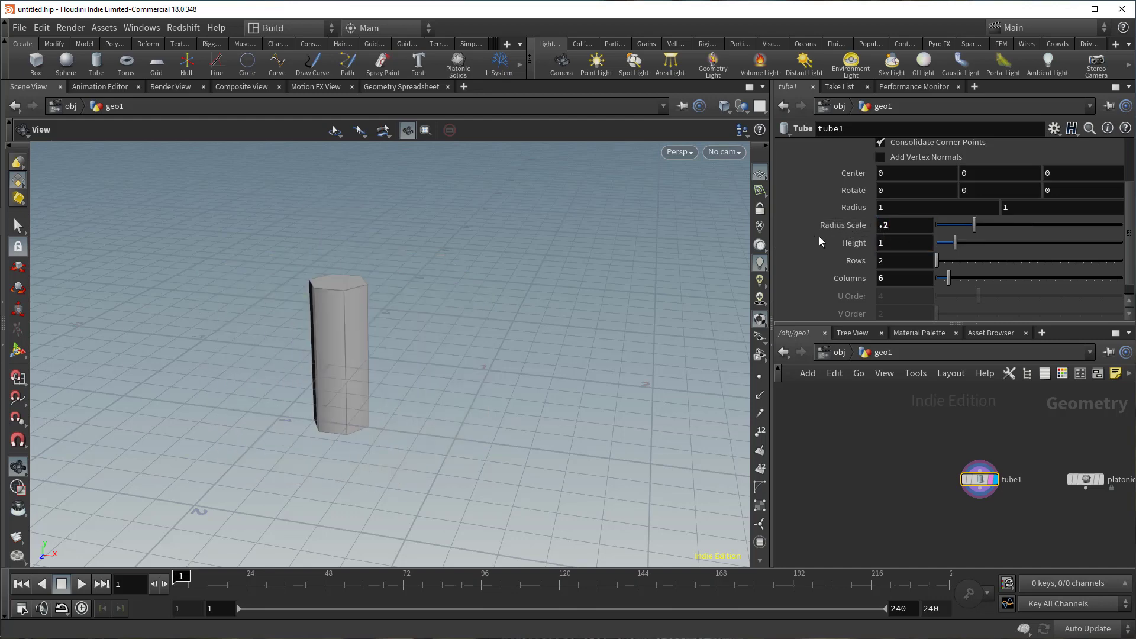
# Step: Add a Boolean node to the network below the tube
pyautogui.scroll(2, 901, 500)
pyautogui.press('Tab')
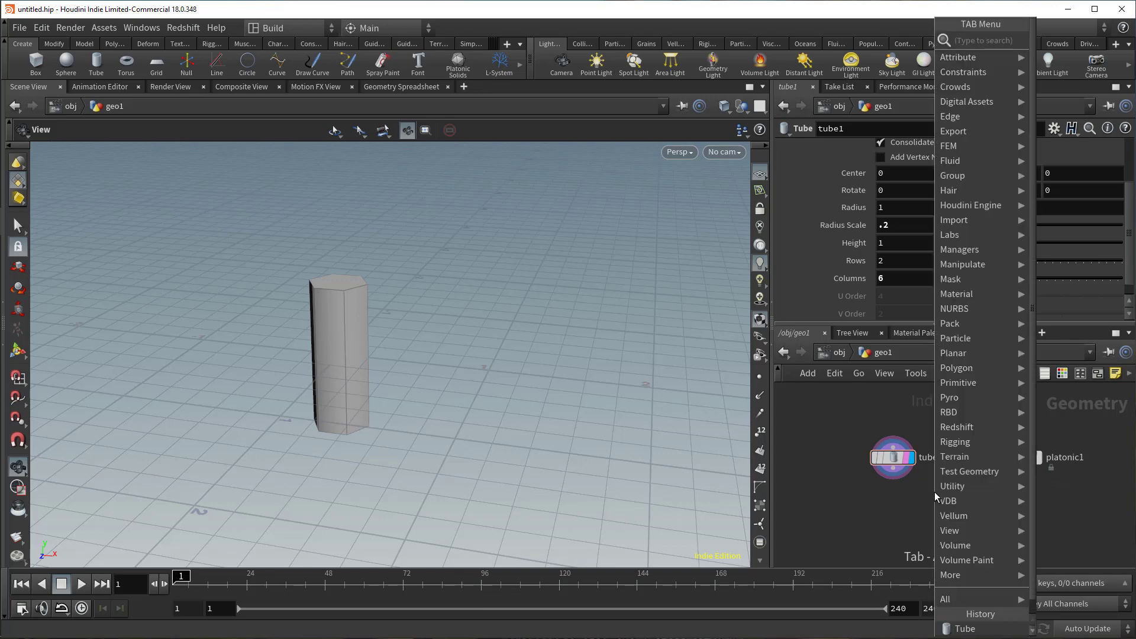
pyautogui.write('boole')
pyautogui.press('Return')
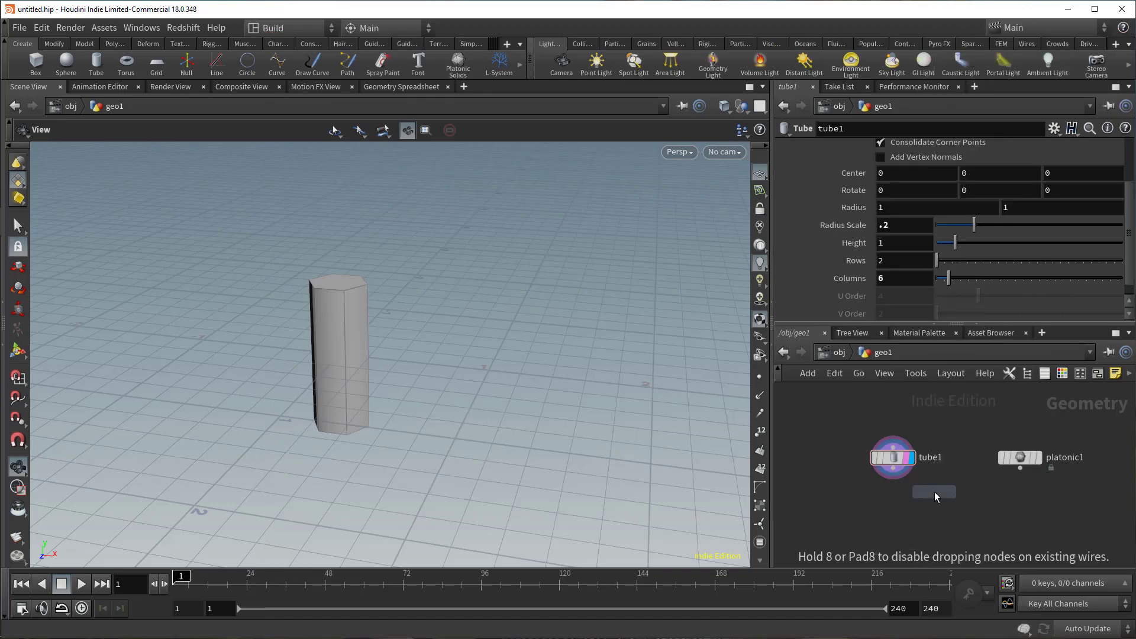
# Step: Reference the tube's height in its center Y as ch("height")/2 so the tube stands on the ground plane
pyautogui.click(899, 460)
pyautogui.scroll(1, 901, 233)
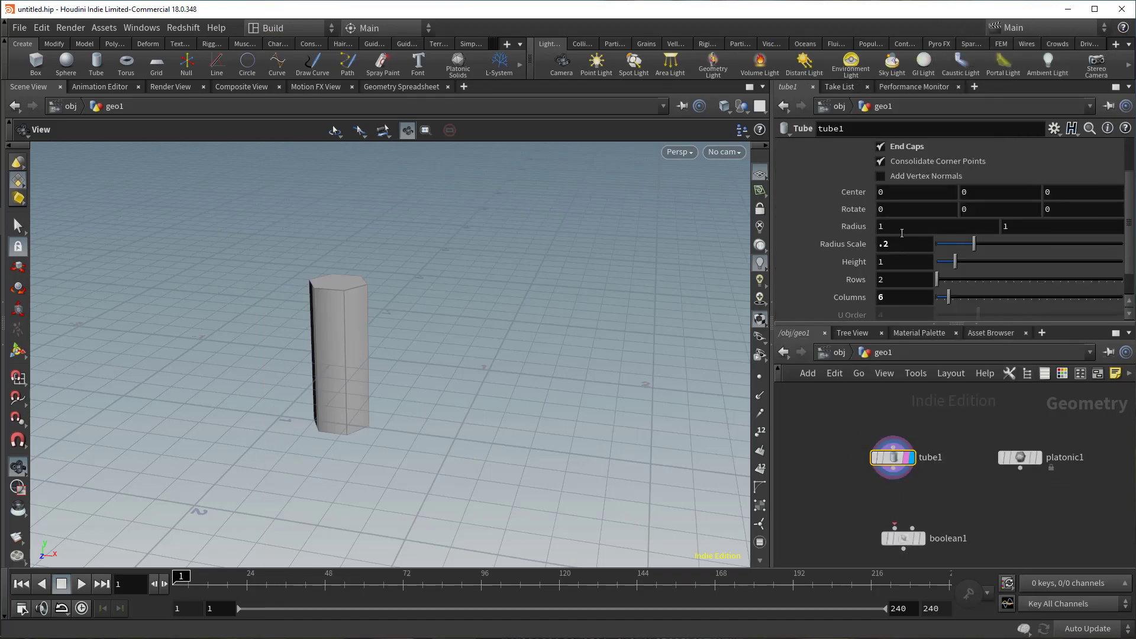
pyautogui.rightClick(891, 268)
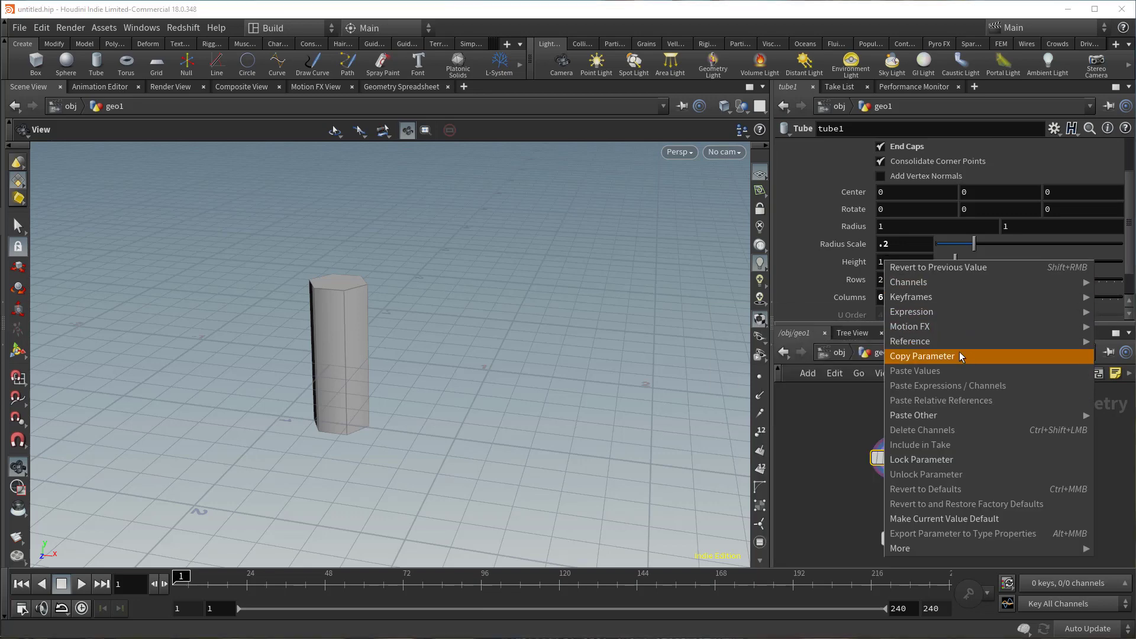
pyautogui.click(985, 210)
pyautogui.rightClick(985, 194)
pyautogui.click(1053, 339)
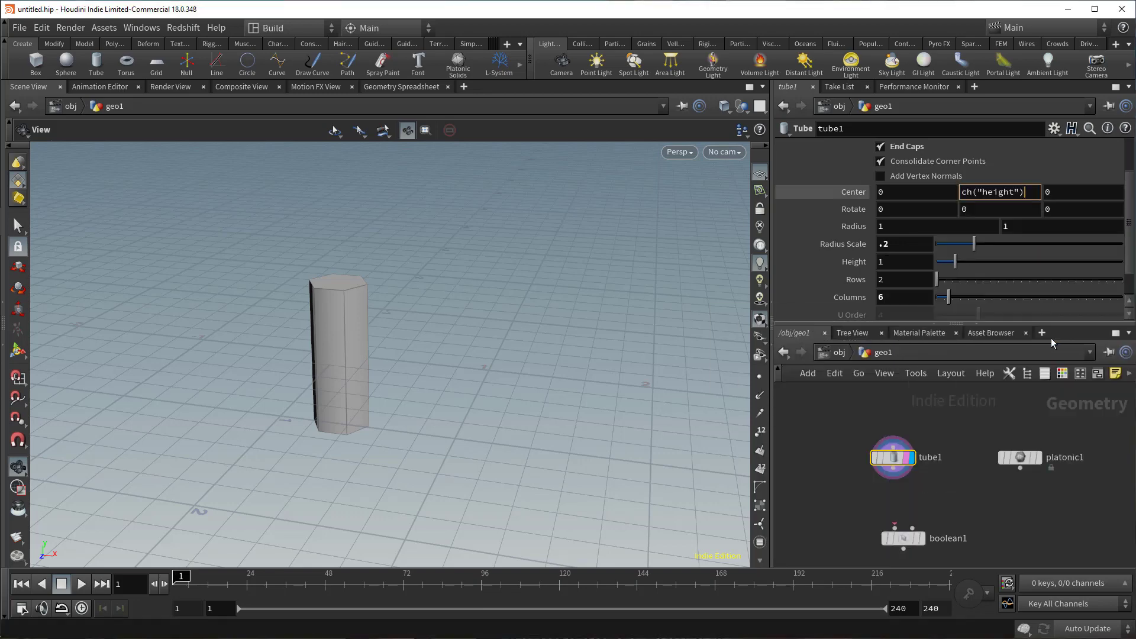
pyautogui.press('Return')
# Step: Wire the tube and the dodecahedron into the Boolean's first and second inputs and display the Boolean
pyautogui.moveTo(312, 373); pyautogui.dragTo(326, 357)
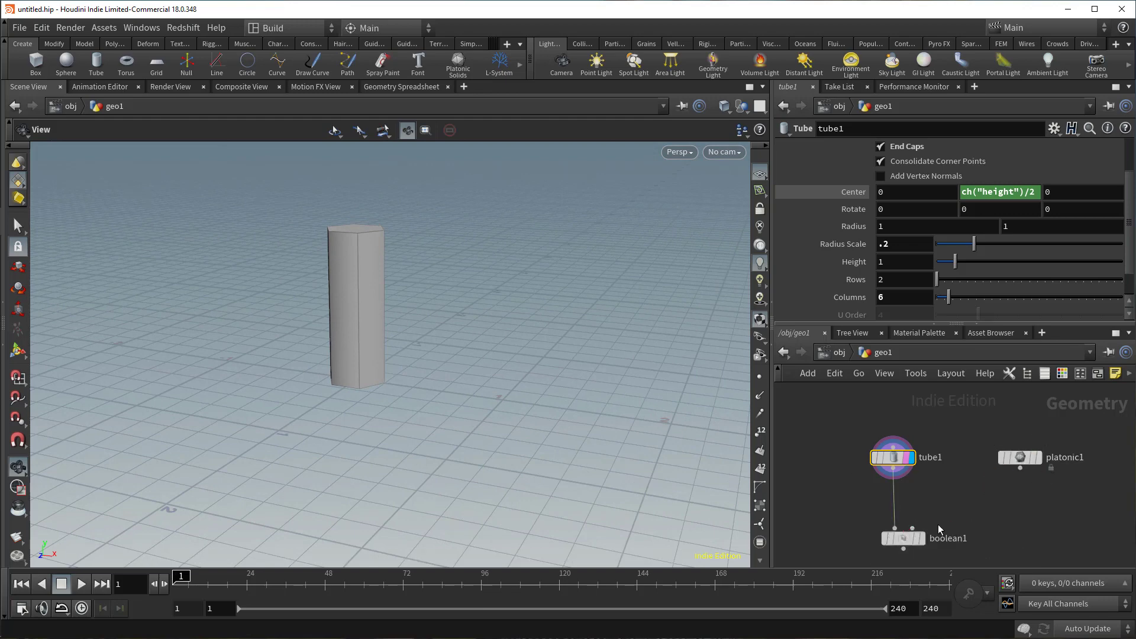
pyautogui.scroll(2, 912, 540)
pyautogui.click(919, 543)
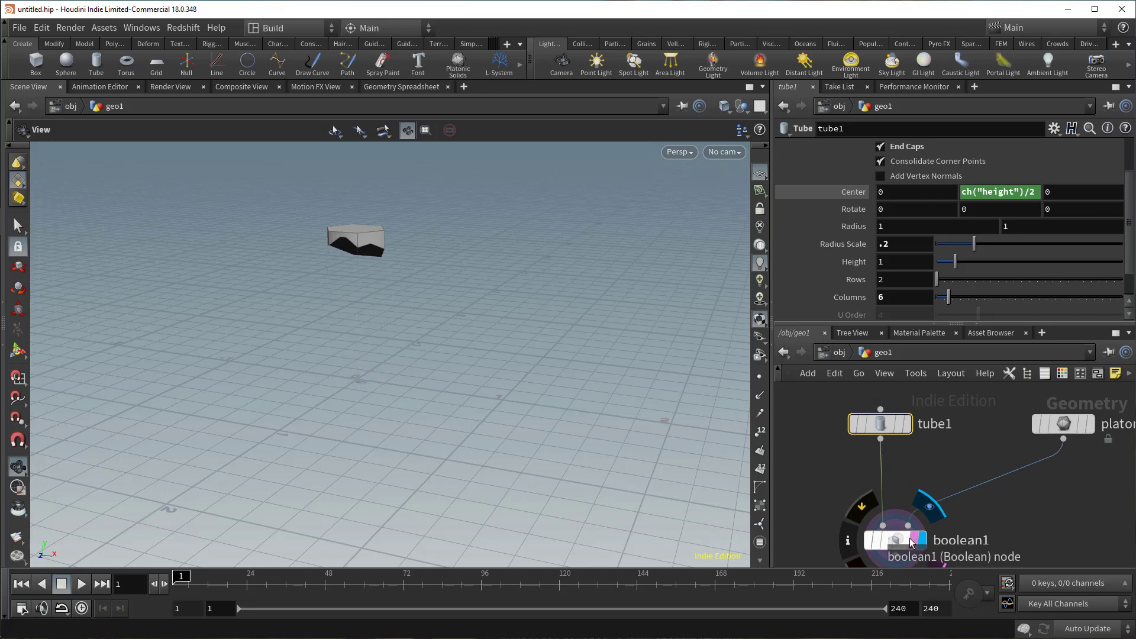
# Step: Set the Boolean's operation to Intersect
pyautogui.click(912, 543)
pyautogui.click(915, 278)
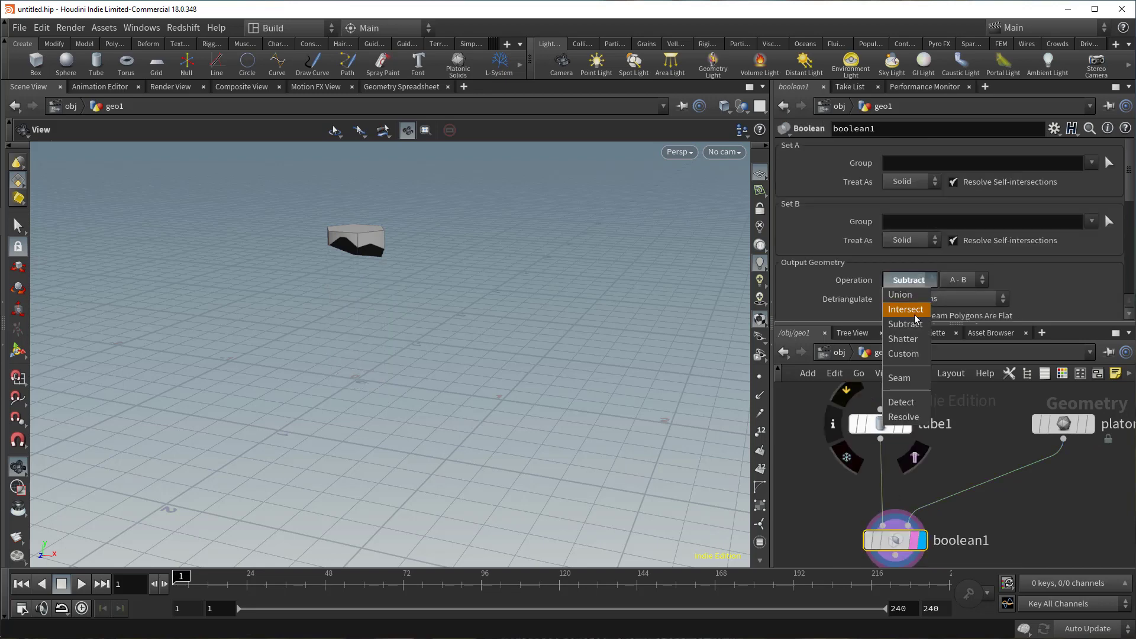
pyautogui.click(916, 309)
pyautogui.moveTo(515, 274); pyautogui.dragTo(320, 273)
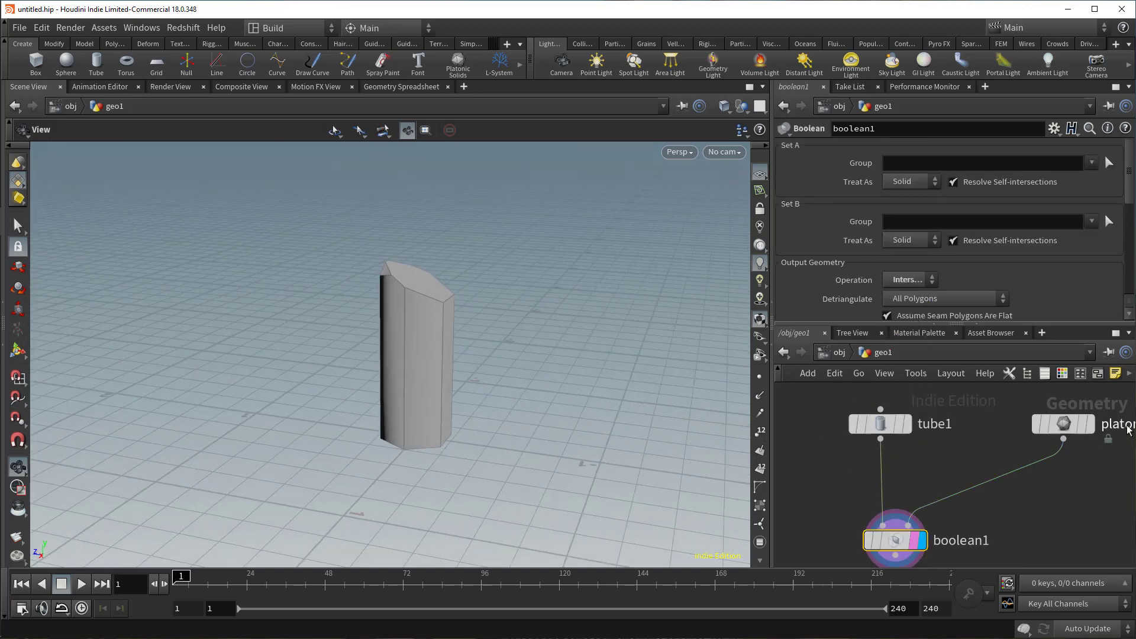
# Step: Template the dodecahedron as a wireframe and insert a Match Size node between it and the Boolean
pyautogui.click(1083, 425)
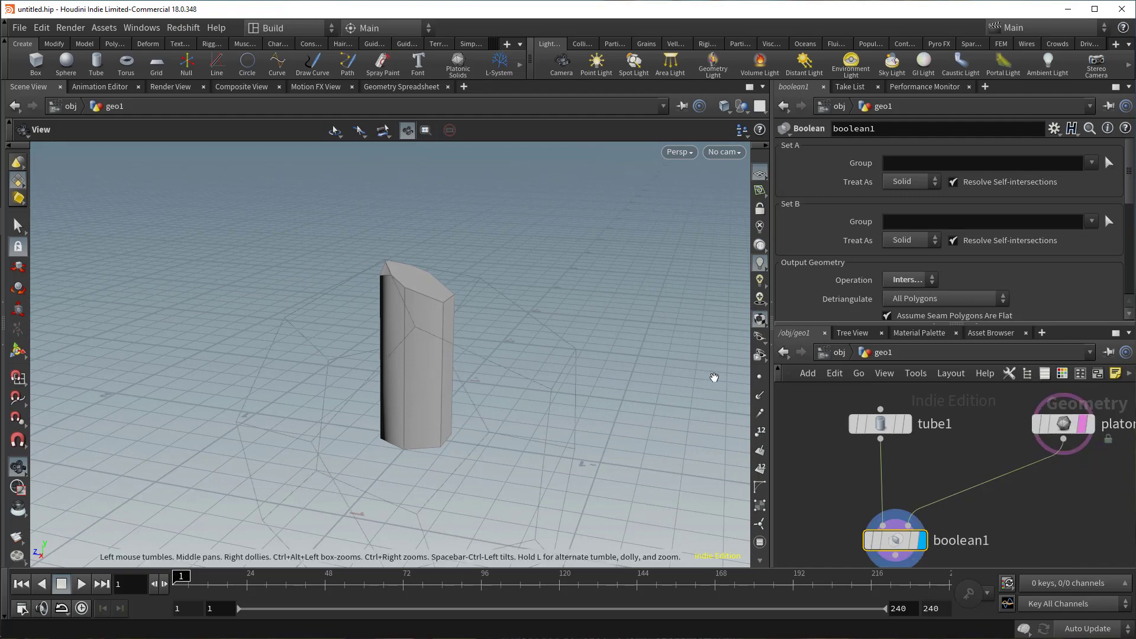
pyautogui.moveTo(713, 379); pyautogui.dragTo(462, 382)
pyautogui.press('Tab')
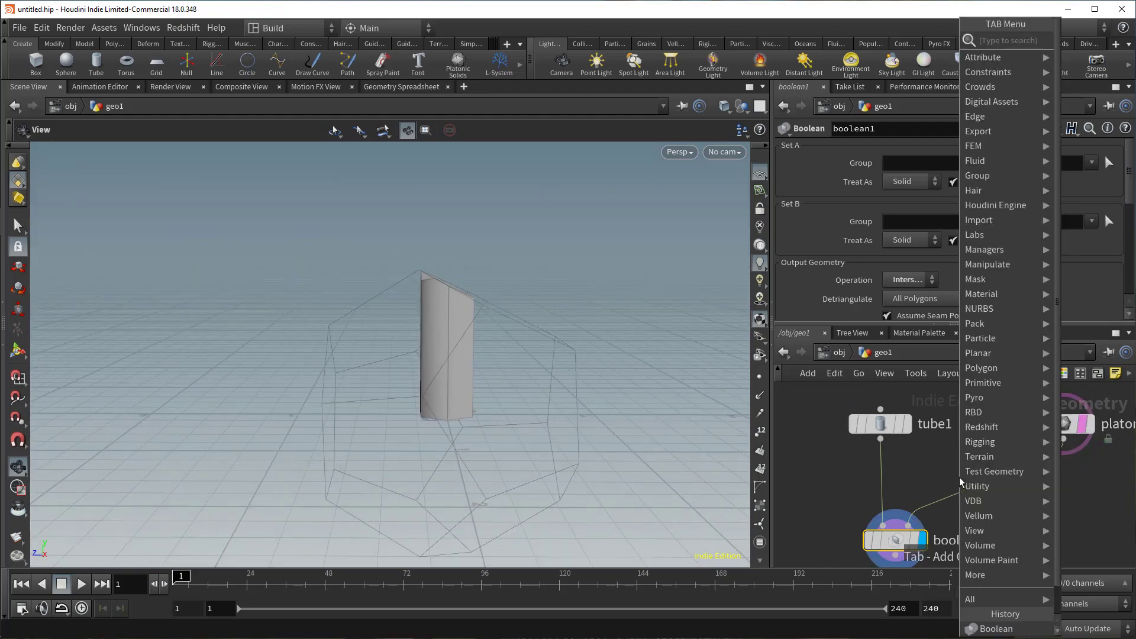
pyautogui.write('matchsi')
pyautogui.press('Return')
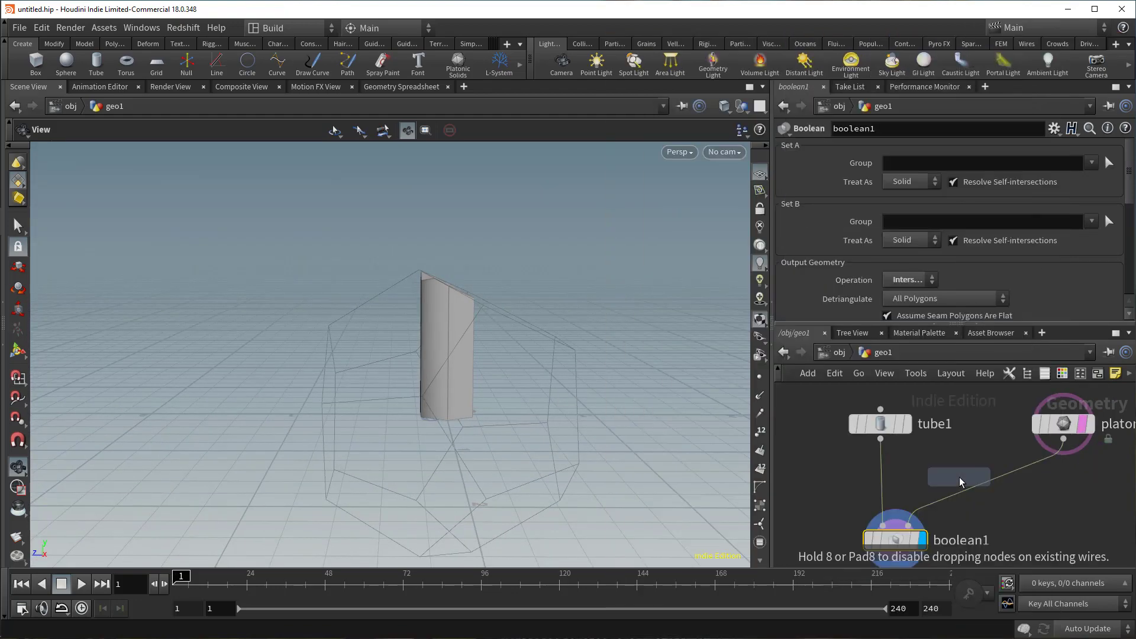
pyautogui.click(987, 491)
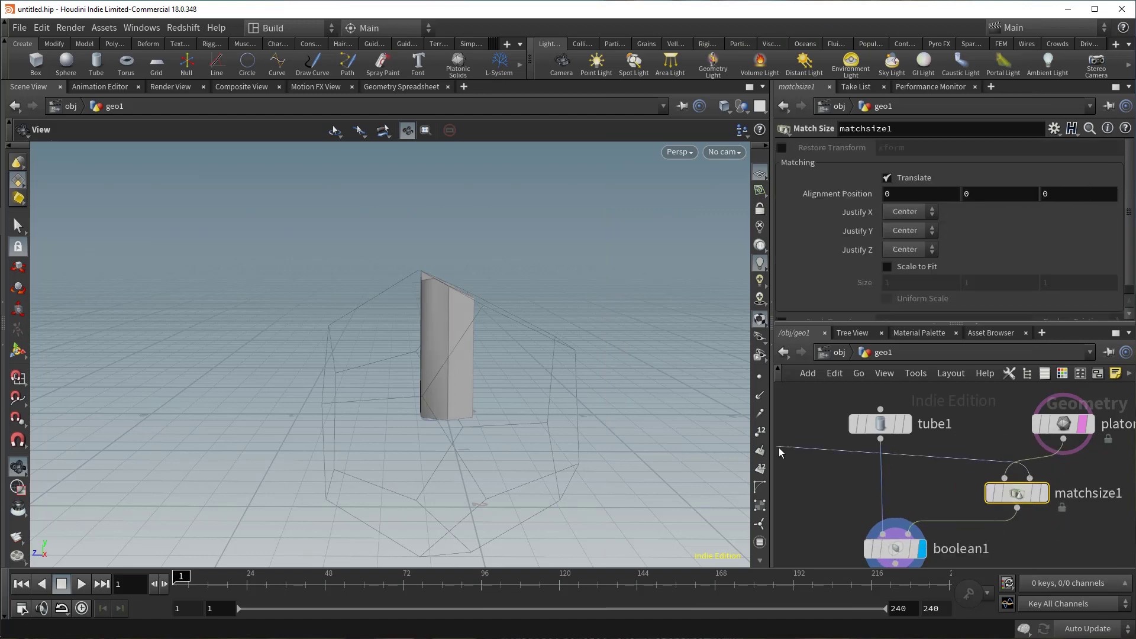
# Step: Wire the tube into Match Size as the reference and turn on Scale to Fit
pyautogui.click(881, 439)
pyautogui.click(926, 269)
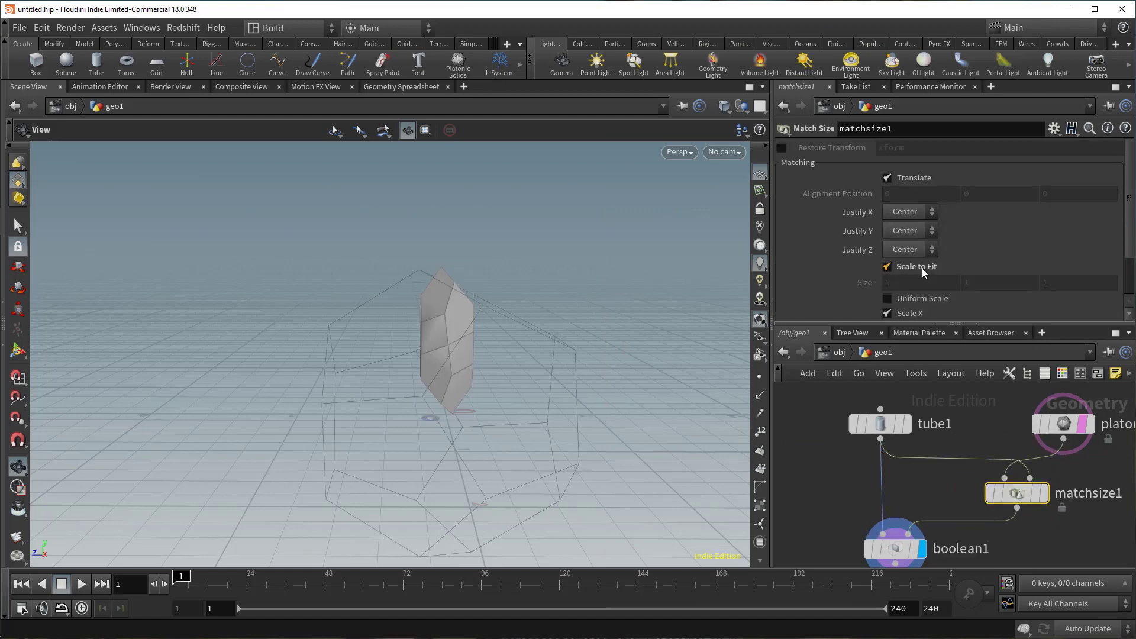
pyautogui.moveTo(492, 322); pyautogui.dragTo(598, 319)
# Step: Set the tube's height to 1.9
pyautogui.click(882, 426)
pyautogui.moveTo(899, 261); pyautogui.dragTo(971, 260, button='middle')
# Step: Turn off Scale to Fit on the Match Size node and display the Boolean result again
pyautogui.moveTo(1037, 502)
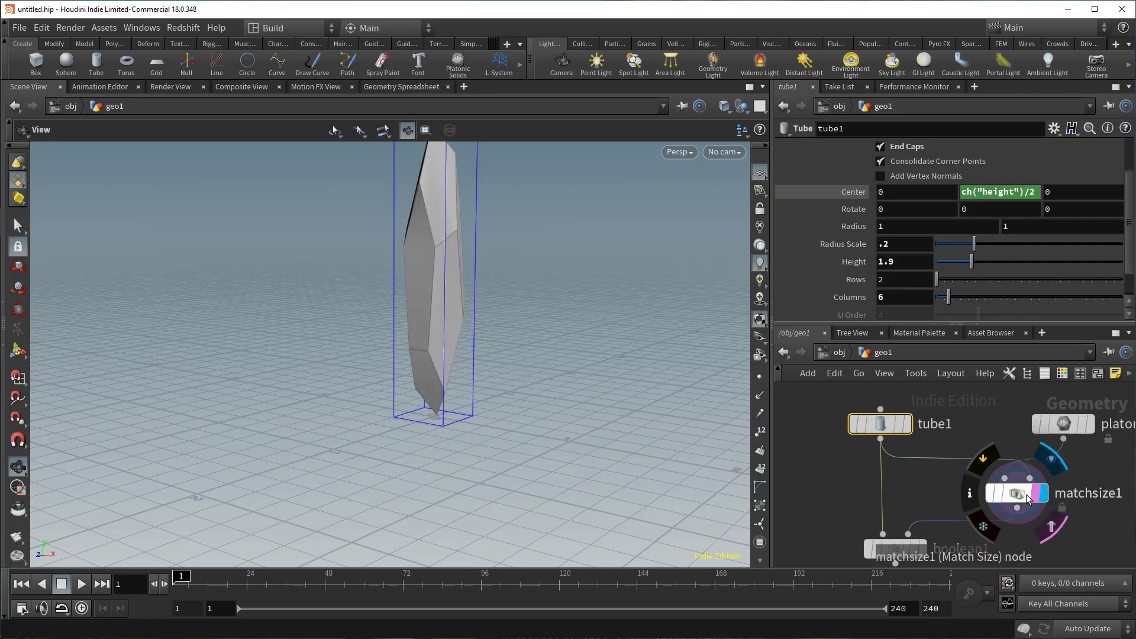
pyautogui.click(1037, 502)
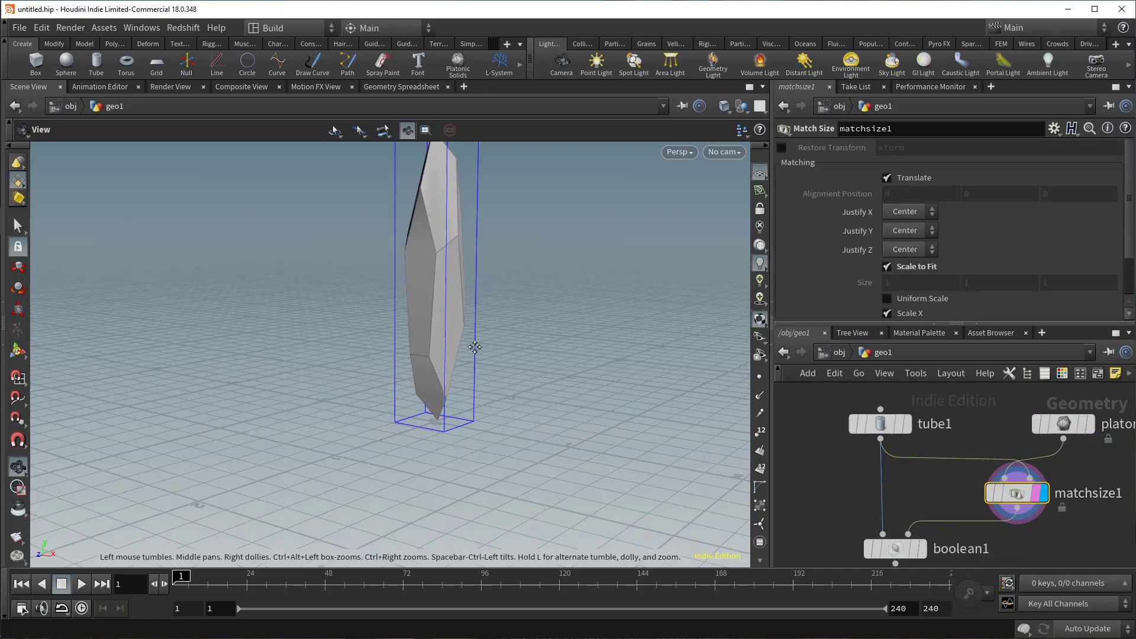
pyautogui.click(914, 270)
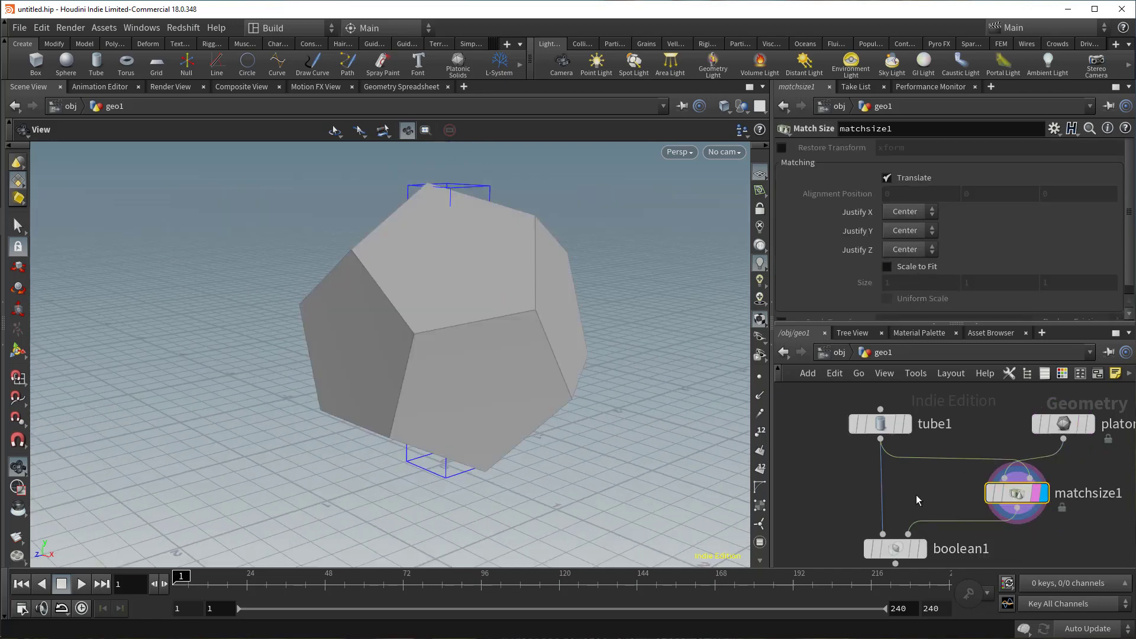
pyautogui.moveTo(917, 500); pyautogui.dragTo(936, 454, button='middle')
pyautogui.click(942, 503)
pyautogui.moveTo(571, 382); pyautogui.dragTo(855, 403)
# Step: Insert a Transform node between Match Size and the Boolean
pyautogui.moveTo(919, 512); pyautogui.dragTo(913, 537)
pyautogui.press('Tab')
pyautogui.write('tr')
pyautogui.click(906, 72)
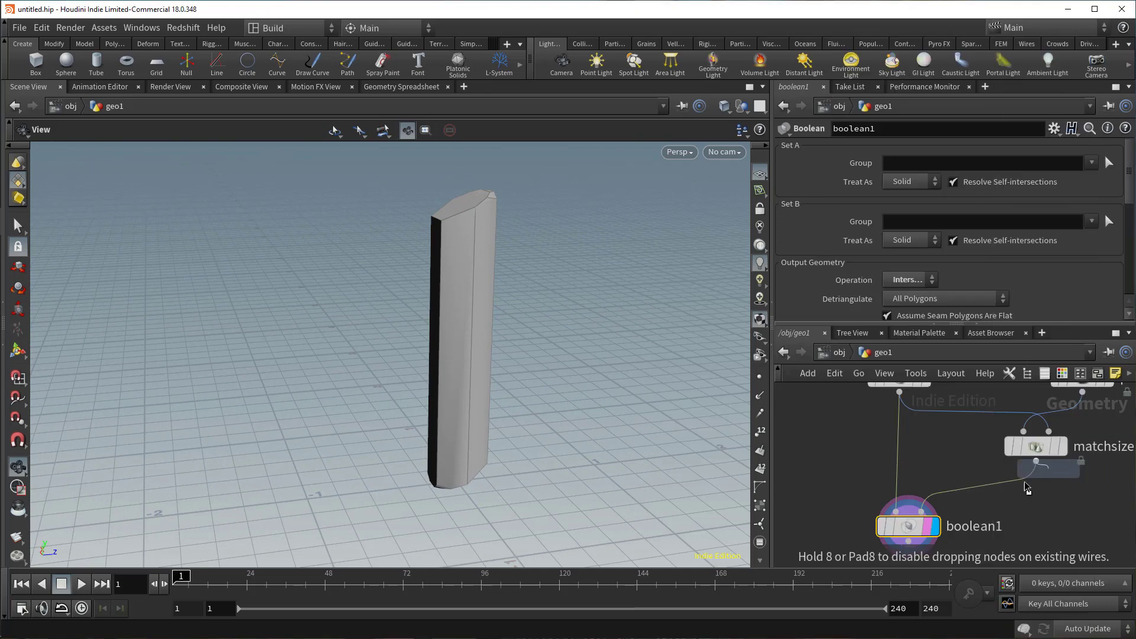
pyautogui.click(1028, 500)
pyautogui.moveTo(512, 398); pyautogui.dragTo(522, 376)
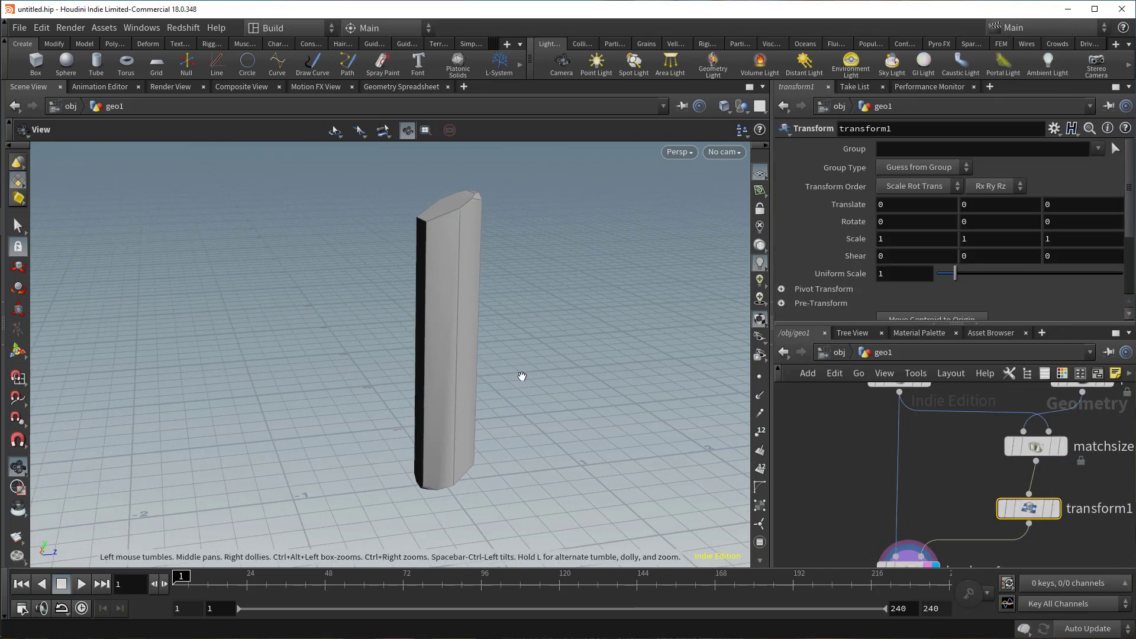
# Step: Set the Transform's pivot translate to $CEX, $CEY and $CEZ
pyautogui.click(786, 290)
pyautogui.write('$CEX')
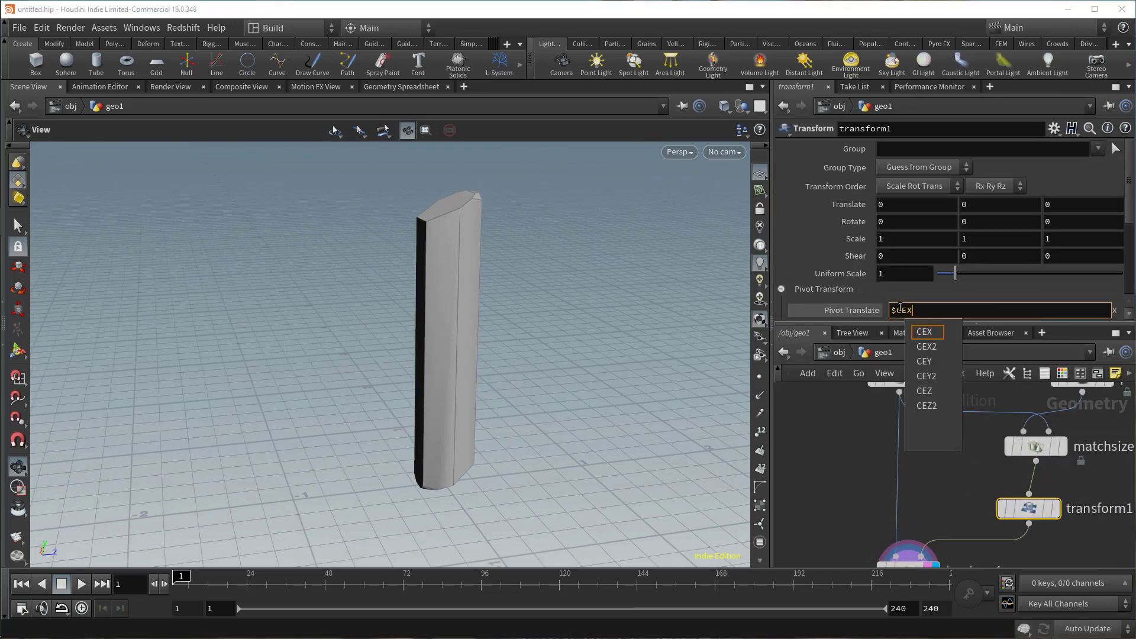
pyautogui.press('Tab')
pyautogui.write('$CEY')
pyautogui.press('Tab')
pyautogui.write('$CEZ')
pyautogui.press('Return')
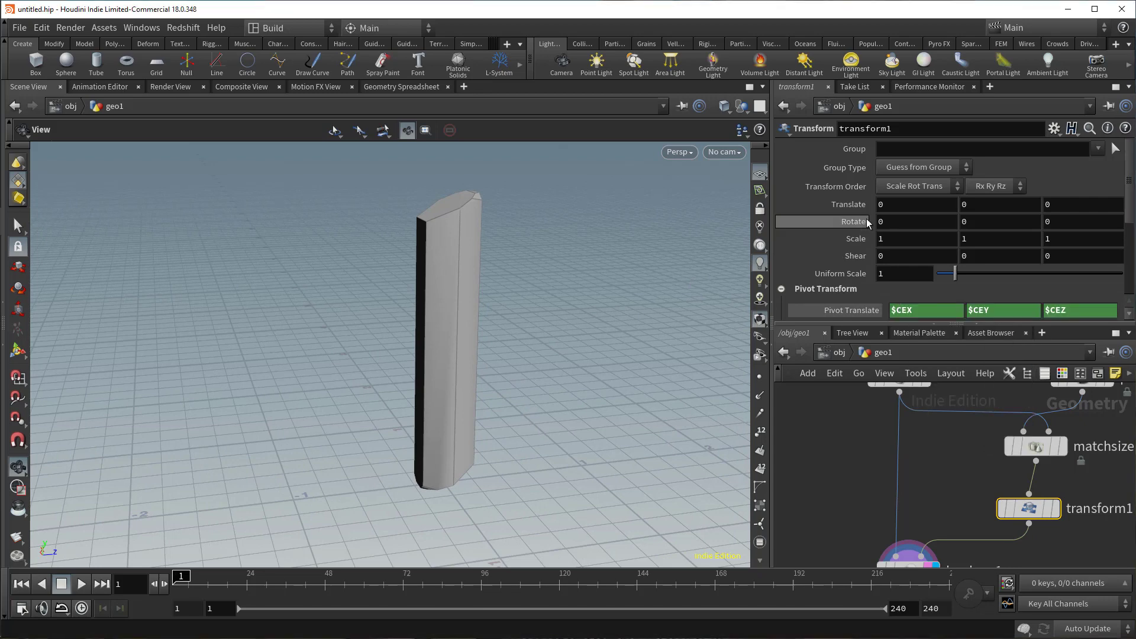
# Step: Try rotating the Transform -7.1 on X and 7.3 on Z, and reset the Z rotation to 0
pyautogui.moveTo(993, 221); pyautogui.dragTo(606, 474, button='middle')
pyautogui.keyDown('ctrl'); pyautogui.middleClick(992, 223); pyautogui.keyUp('ctrl')
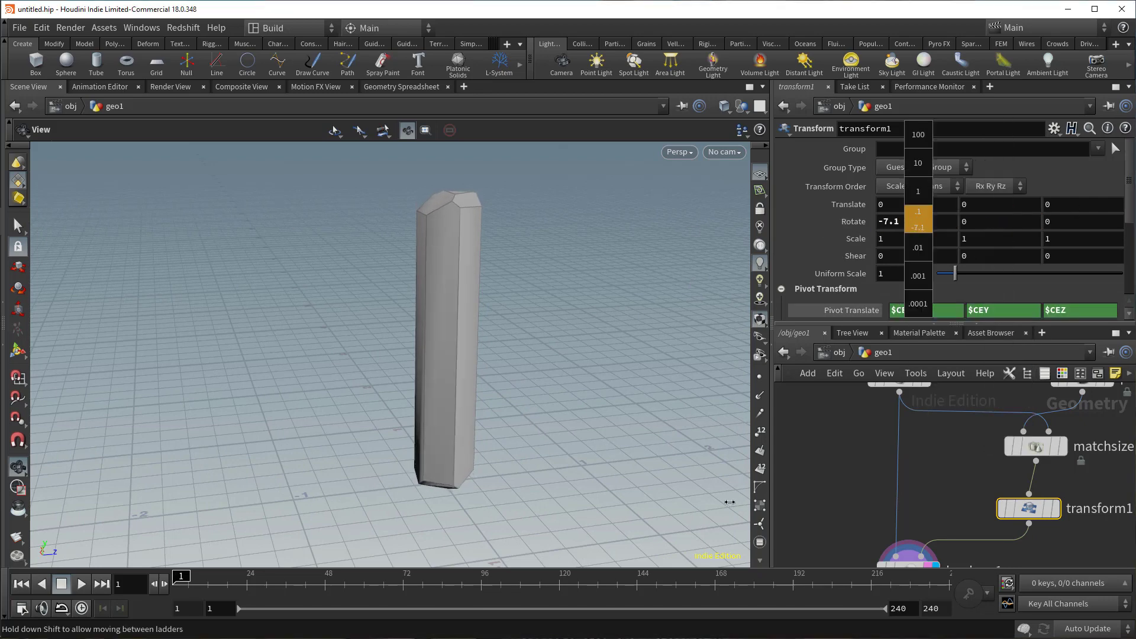
pyautogui.moveTo(462, 279); pyautogui.dragTo(1120, 252)
pyautogui.moveTo(1078, 222); pyautogui.dragTo(299, 257, button='middle')
pyautogui.moveTo(436, 278); pyautogui.dragTo(337, 258)
pyautogui.doubleClick(1087, 223)
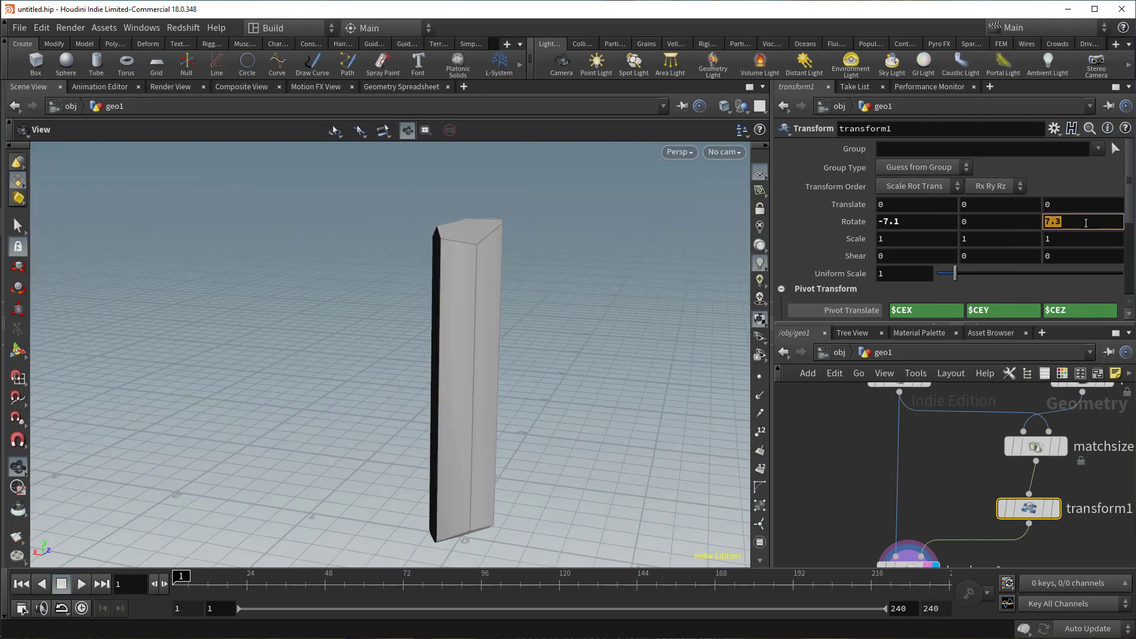
pyautogui.write('0')
pyautogui.press('Return')
# Step: Set the Transform's rotation to -28.2 on X, 47.8 on Y and -8.3 on Z
pyautogui.moveTo(1086, 222); pyautogui.dragTo(1079, 270, button='middle')
pyautogui.moveTo(643, 259); pyautogui.dragTo(551, 258, button='middle')
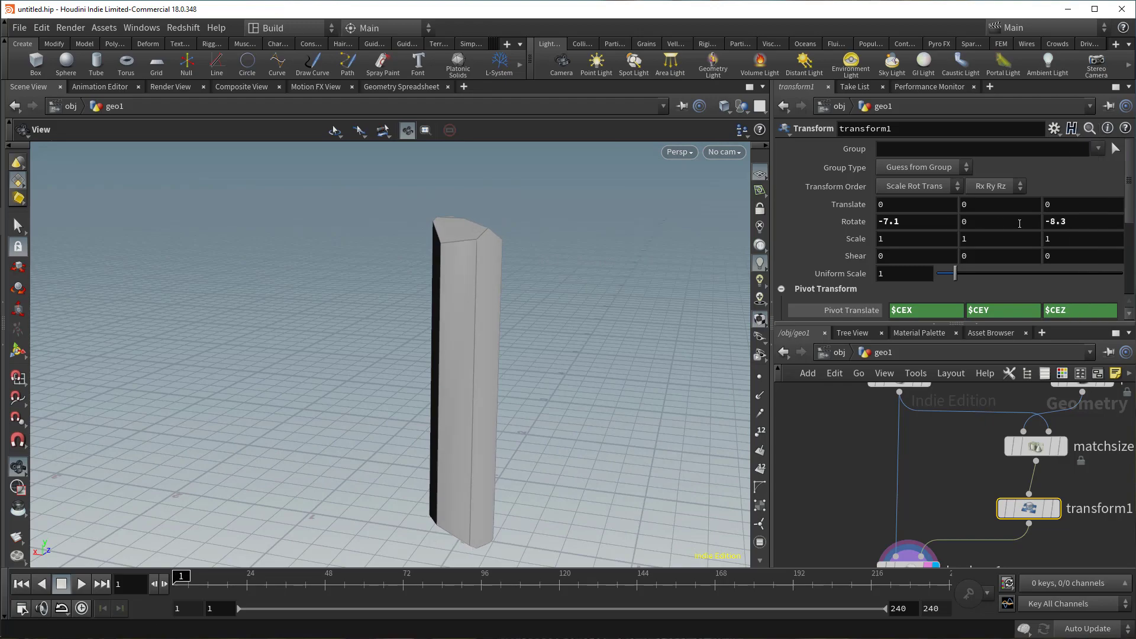
pyautogui.moveTo(533, 249); pyautogui.dragTo(444, 304)
pyautogui.moveTo(987, 226); pyautogui.dragTo(1125, 225, button='middle')
pyautogui.moveTo(522, 289); pyautogui.dragTo(966, 259)
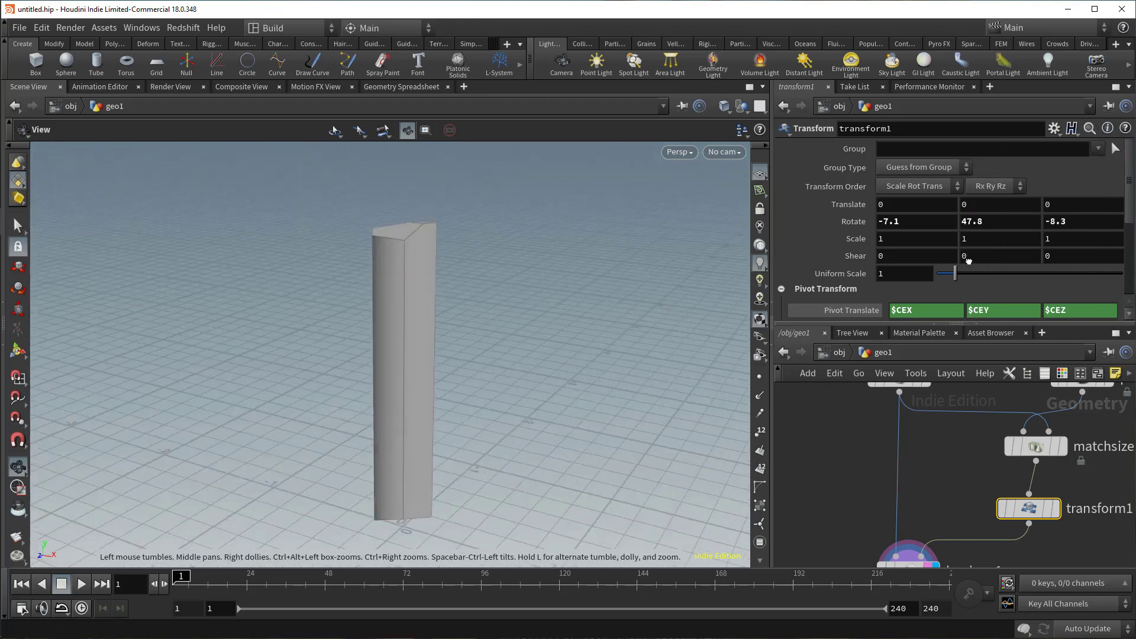
pyautogui.moveTo(932, 224); pyautogui.dragTo(77, 232, button='middle')
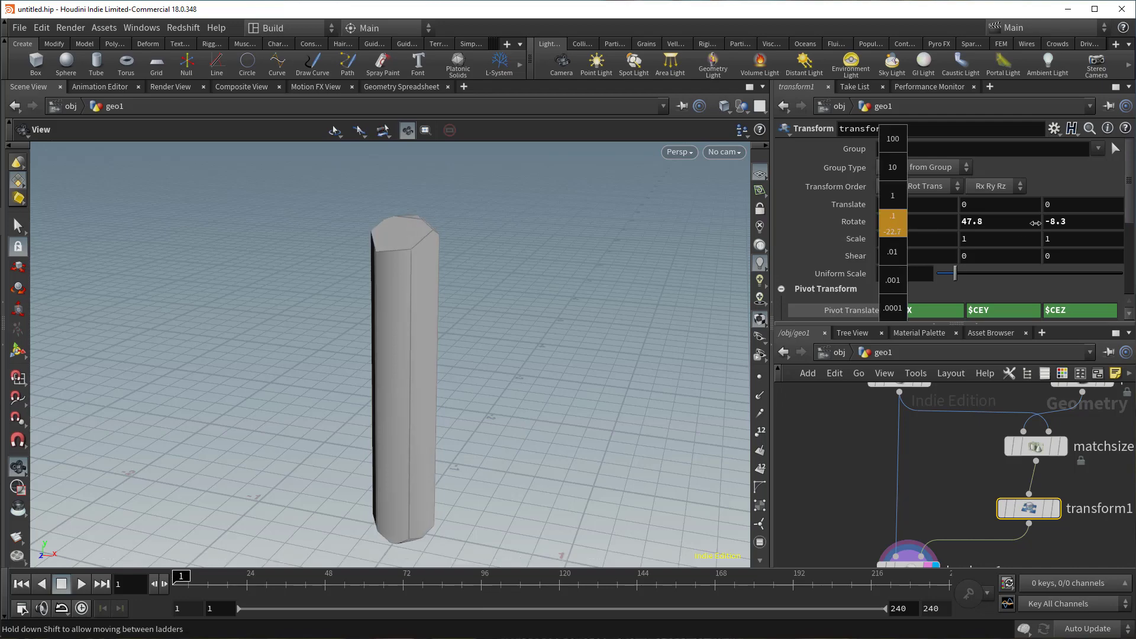
pyautogui.moveTo(693, 238); pyautogui.dragTo(693, 239, button='middle')
pyautogui.moveTo(551, 248); pyautogui.dragTo(646, 385)
# Step: Append a Group Create node after the Boolean, display it and name its group top
pyautogui.moveTo(943, 526); pyautogui.dragTo(946, 425, button='middle')
pyautogui.moveTo(919, 558); pyautogui.dragTo(931, 498, button='middle')
pyautogui.press('Tab')
pyautogui.write('group')
pyautogui.press('Return')
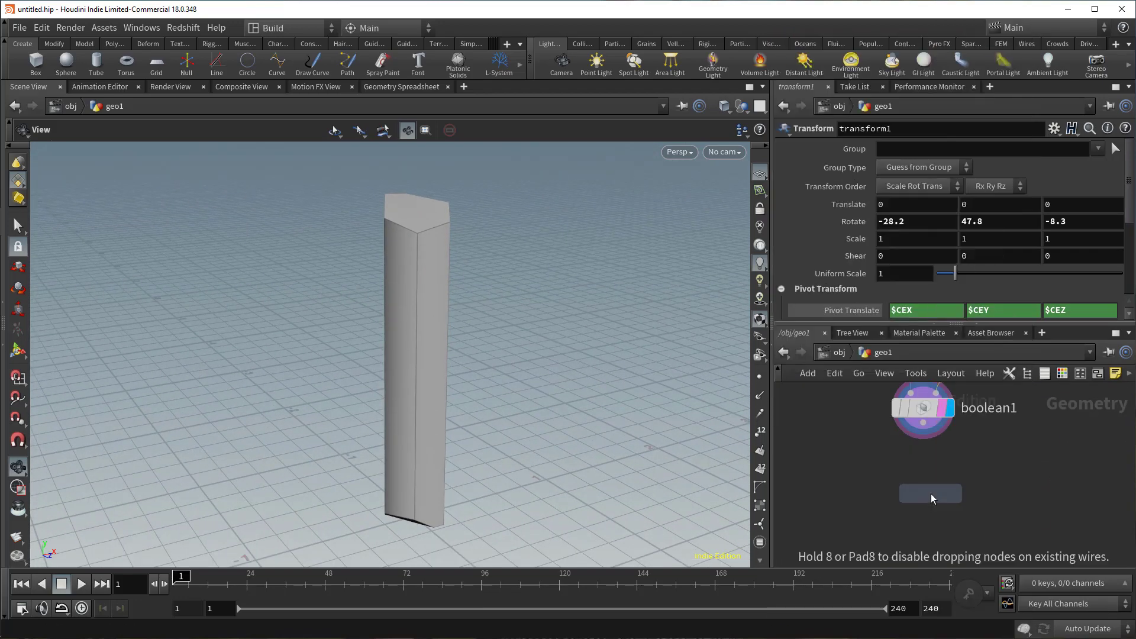
pyautogui.click(906, 499)
pyautogui.click(933, 500)
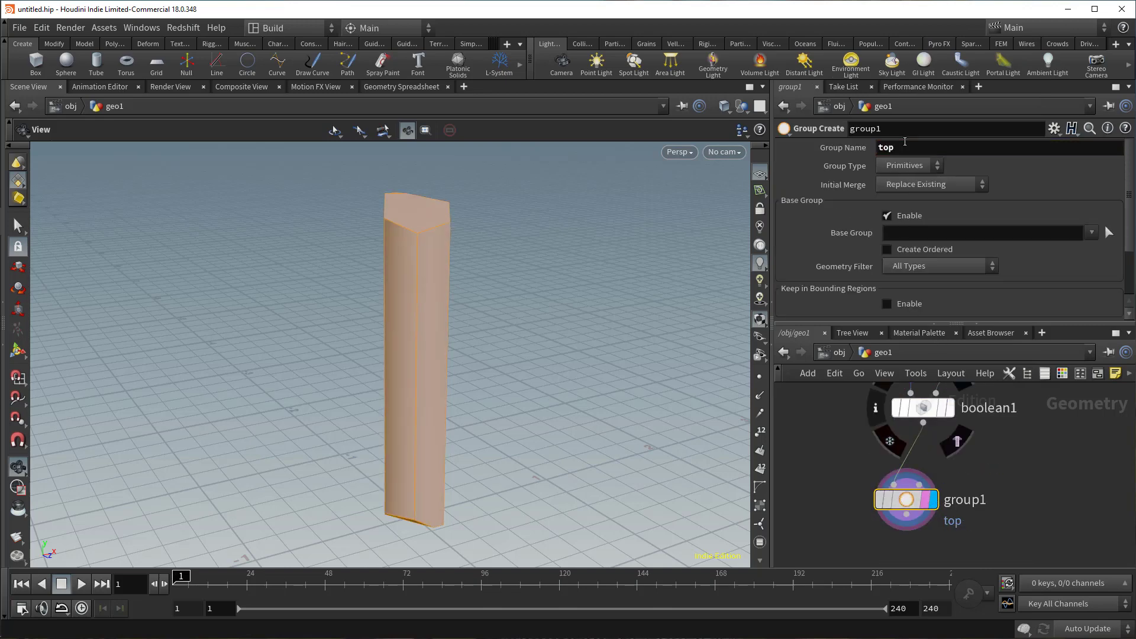
# Step: Turn off the base group and keep primitives by normals, with direction 0, 1, 0 and spread angle 43
pyautogui.click(909, 216)
pyautogui.scroll(-1, 920, 261)
pyautogui.click(915, 270)
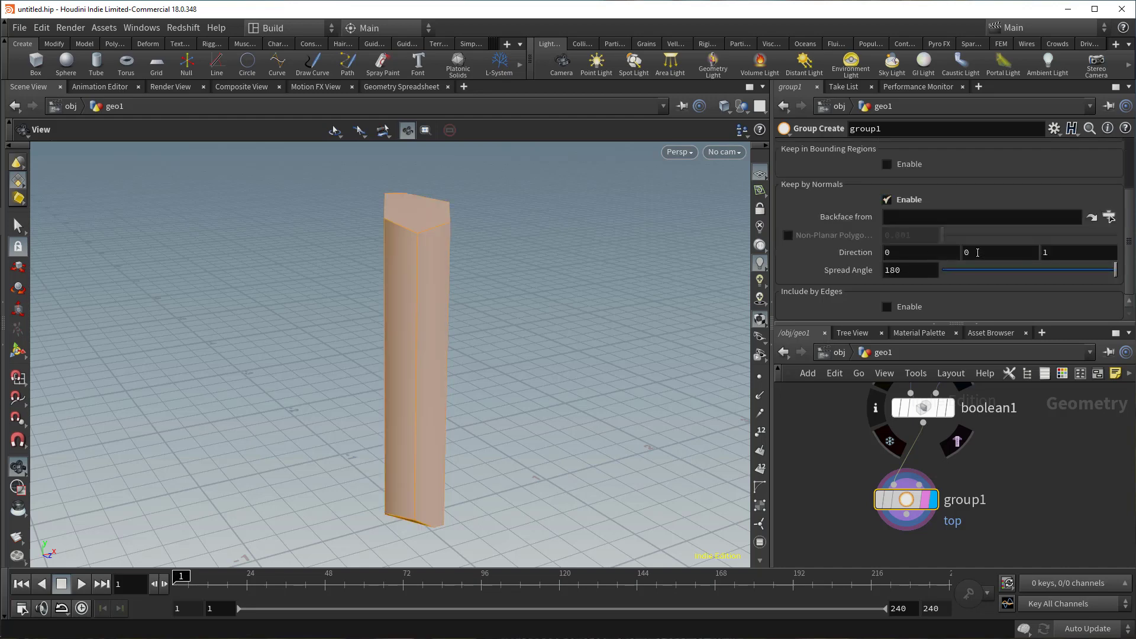
pyautogui.doubleClick(1060, 251)
pyautogui.write('0')
pyautogui.moveTo(1116, 271); pyautogui.dragTo(984, 273)
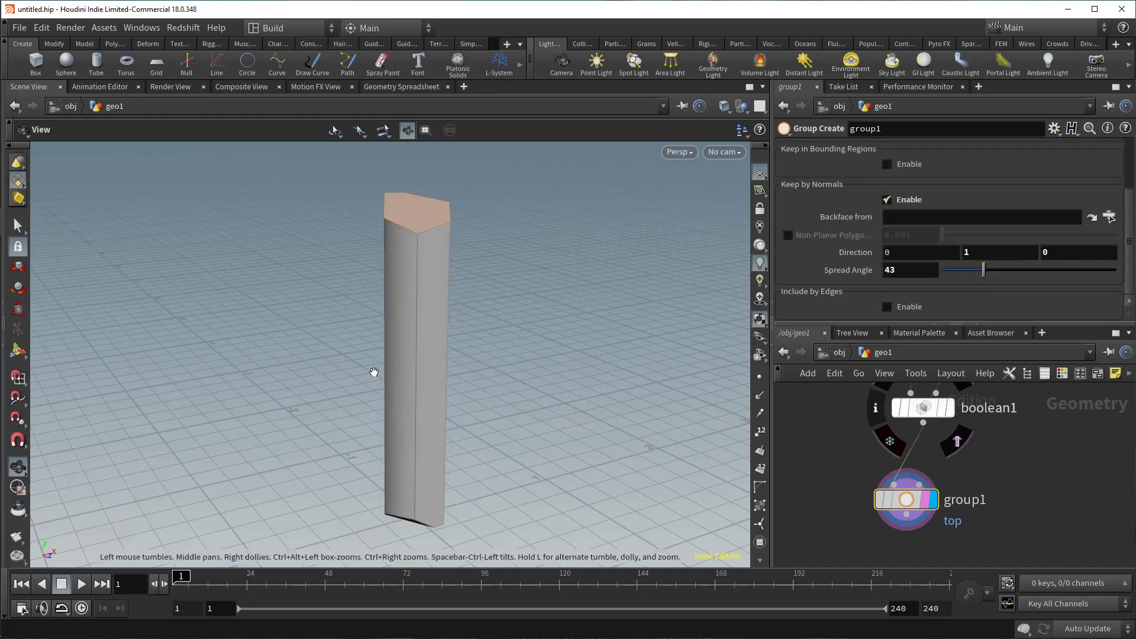
pyautogui.moveTo(373, 373); pyautogui.dragTo(397, 362)
# Step: Duplicate the Group node after the first one, name its group bottom and set its normal direction to 0, -1, 0
pyautogui.moveTo(959, 541); pyautogui.dragTo(981, 462, button='middle')
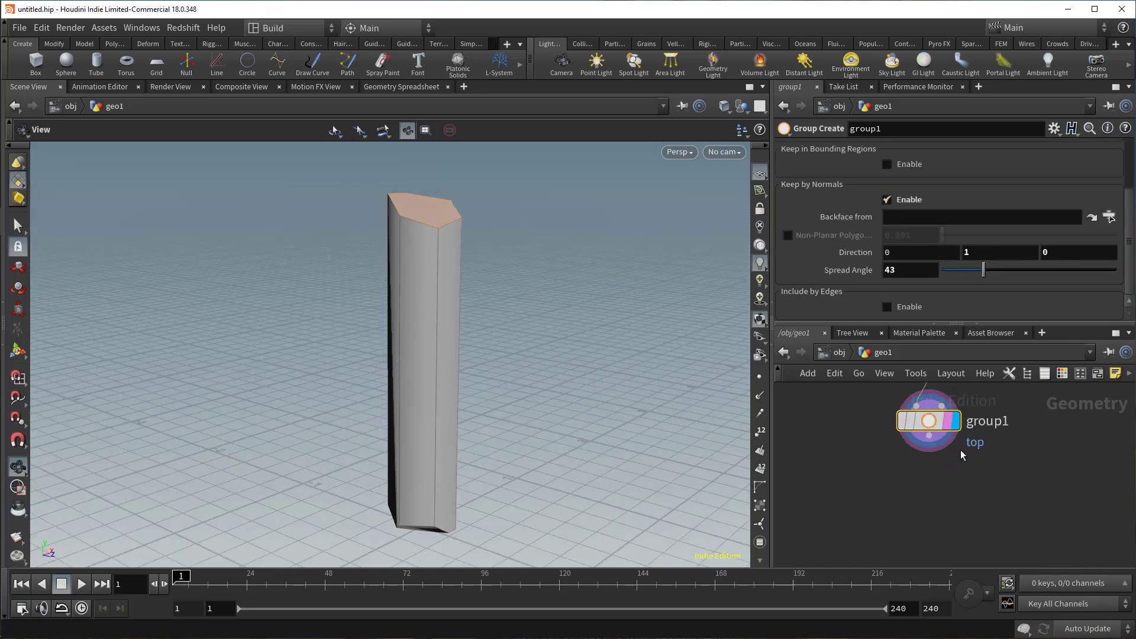
pyautogui.hotkey('ctrl', 'v')
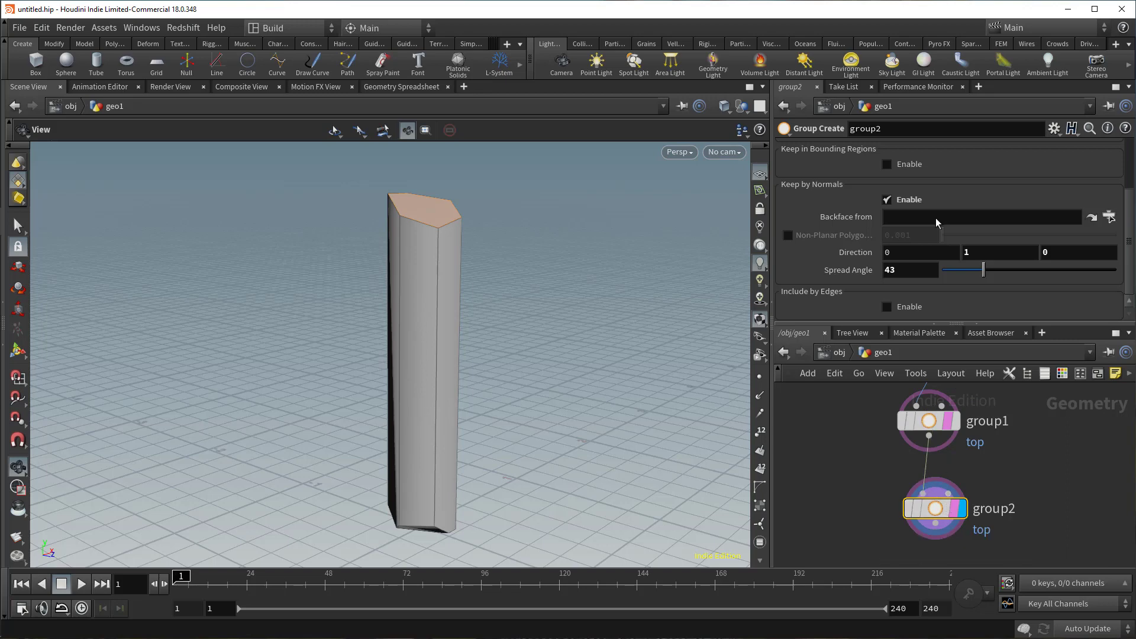
pyautogui.scroll(3, 936, 222)
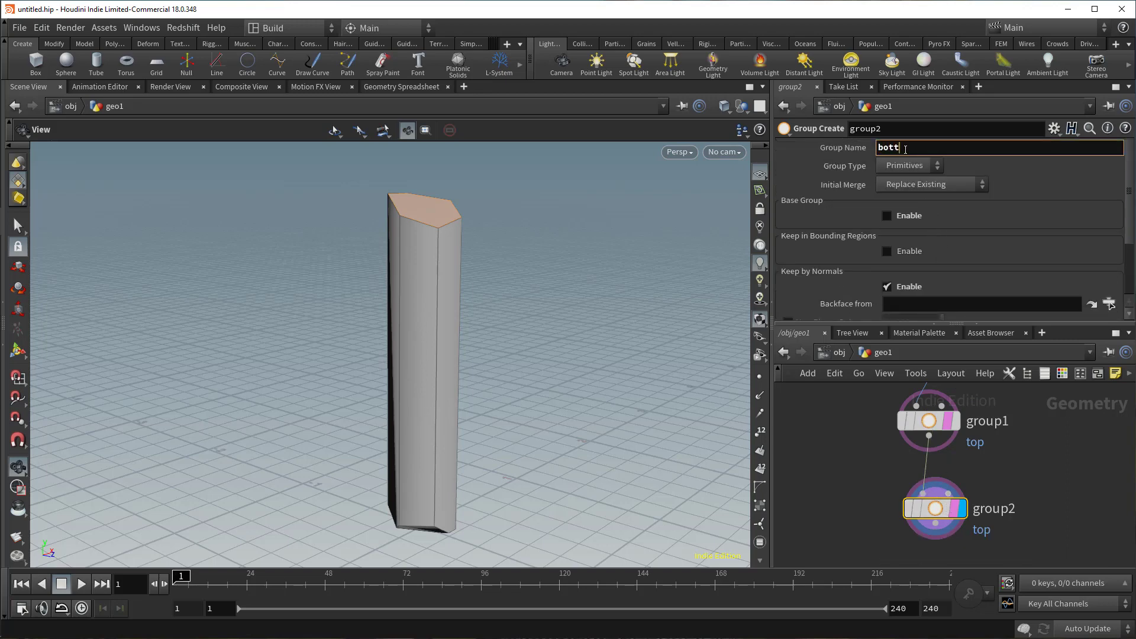
pyautogui.scroll(-3, 950, 243)
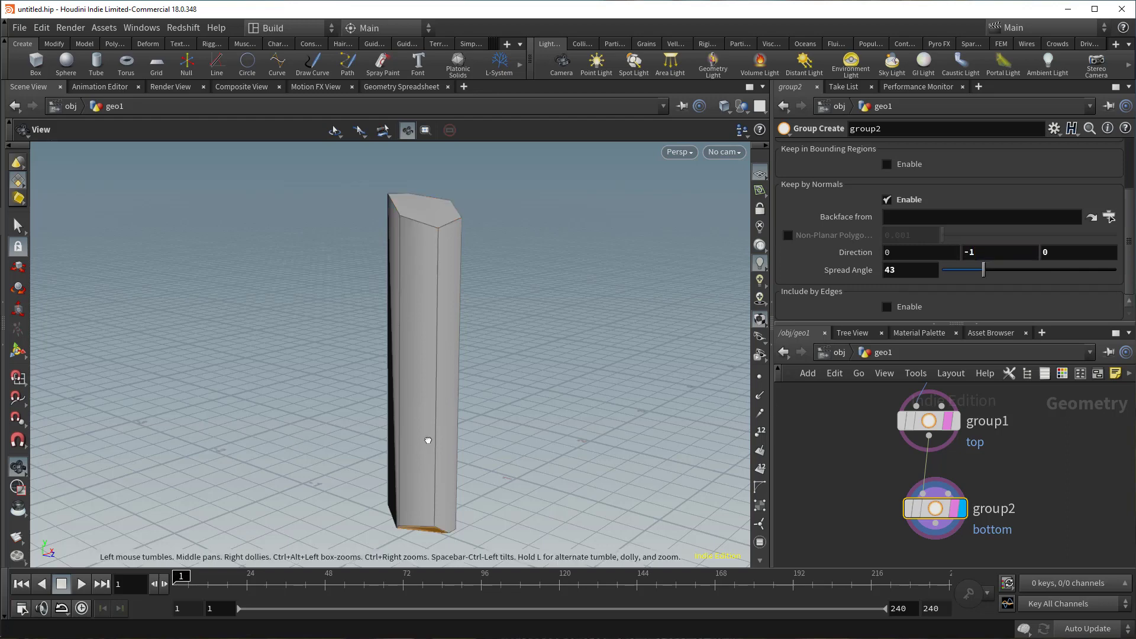
pyautogui.moveTo(428, 440); pyautogui.dragTo(436, 413)
pyautogui.moveTo(499, 388); pyautogui.dragTo(507, 421, button='middle')
pyautogui.moveTo(507, 421); pyautogui.dragTo(532, 444)
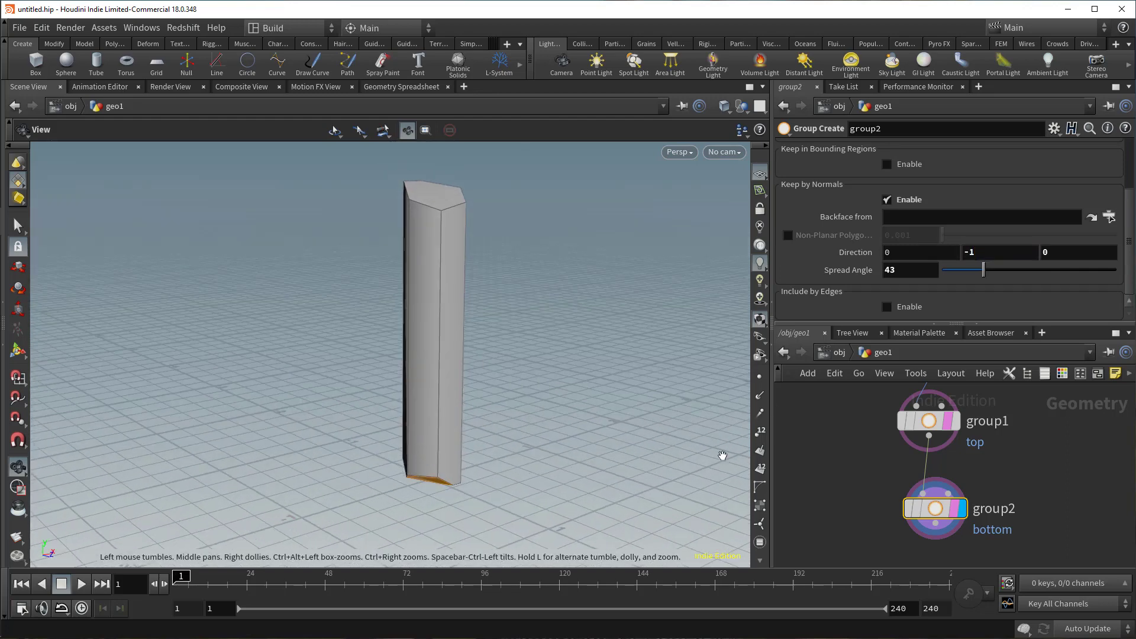
# Step: Append a Transform node after the bottom group, restrict it to the top group and set its Y translation to 0.12
pyautogui.press('Tab')
pyautogui.write('tra')
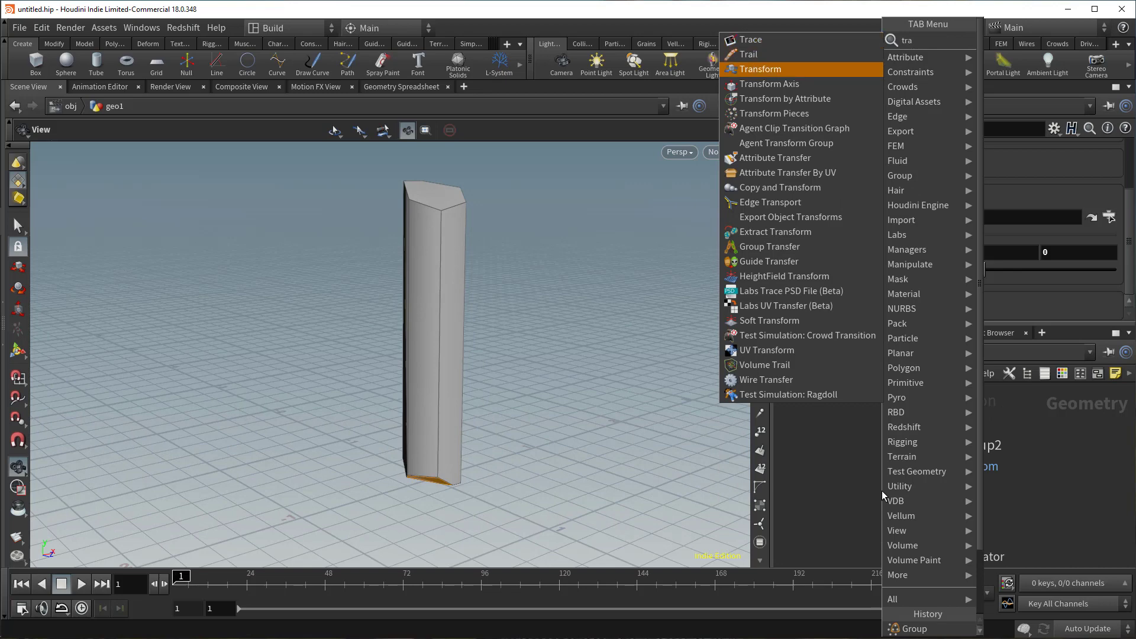
pyautogui.press('Return')
pyautogui.click(908, 508)
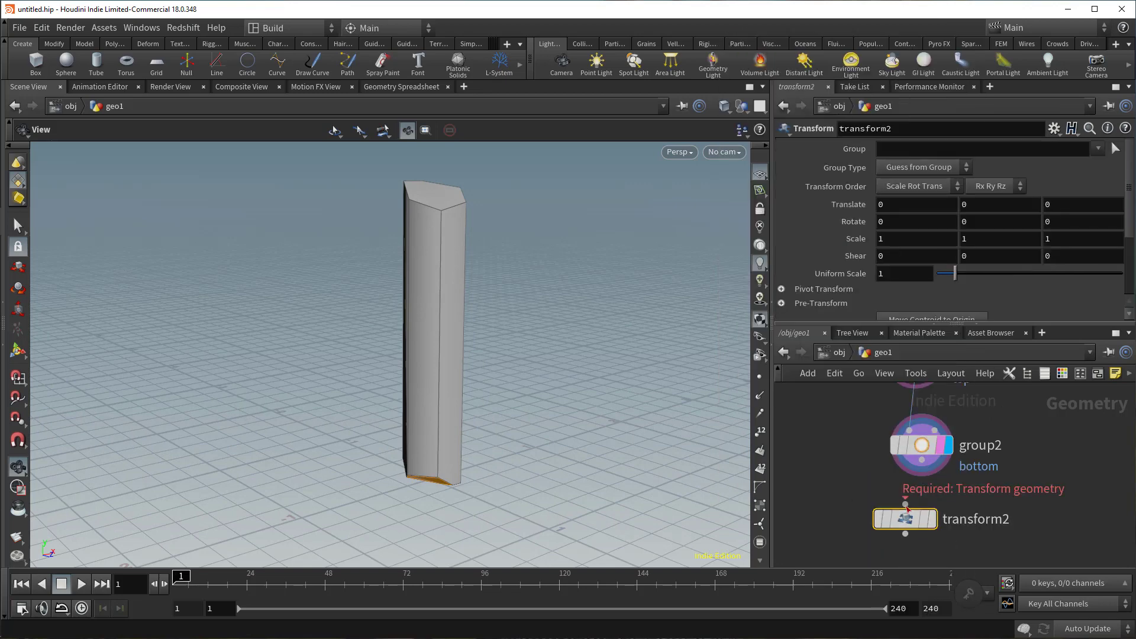
pyautogui.click(933, 520)
pyautogui.moveTo(907, 521); pyautogui.dragTo(924, 524)
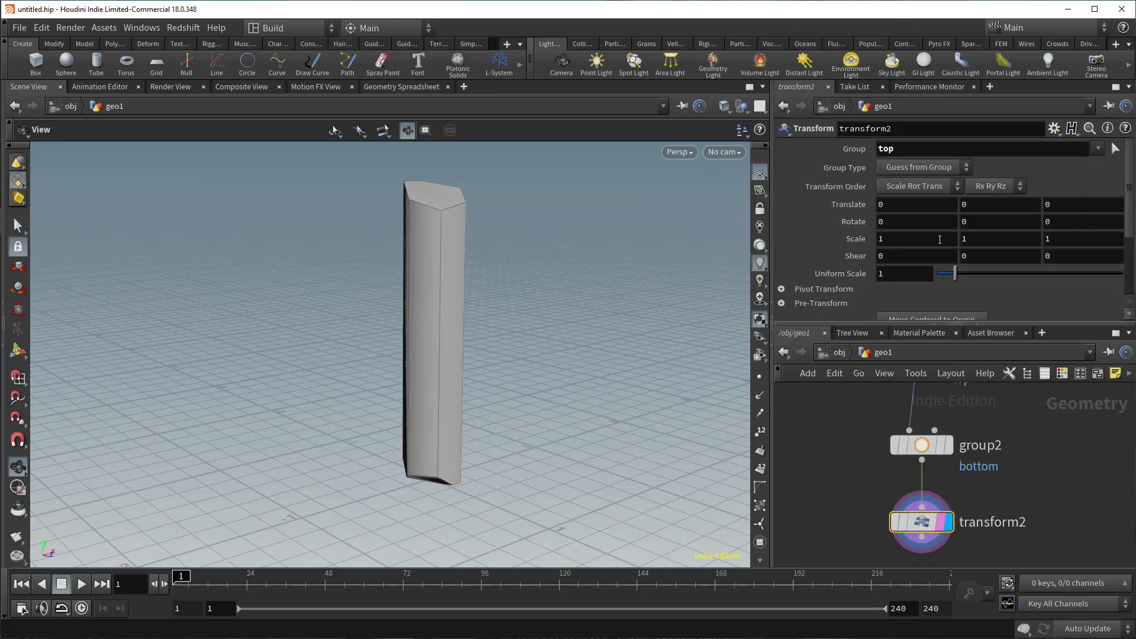
pyautogui.moveTo(999, 204); pyautogui.dragTo(951, 232, button='middle')
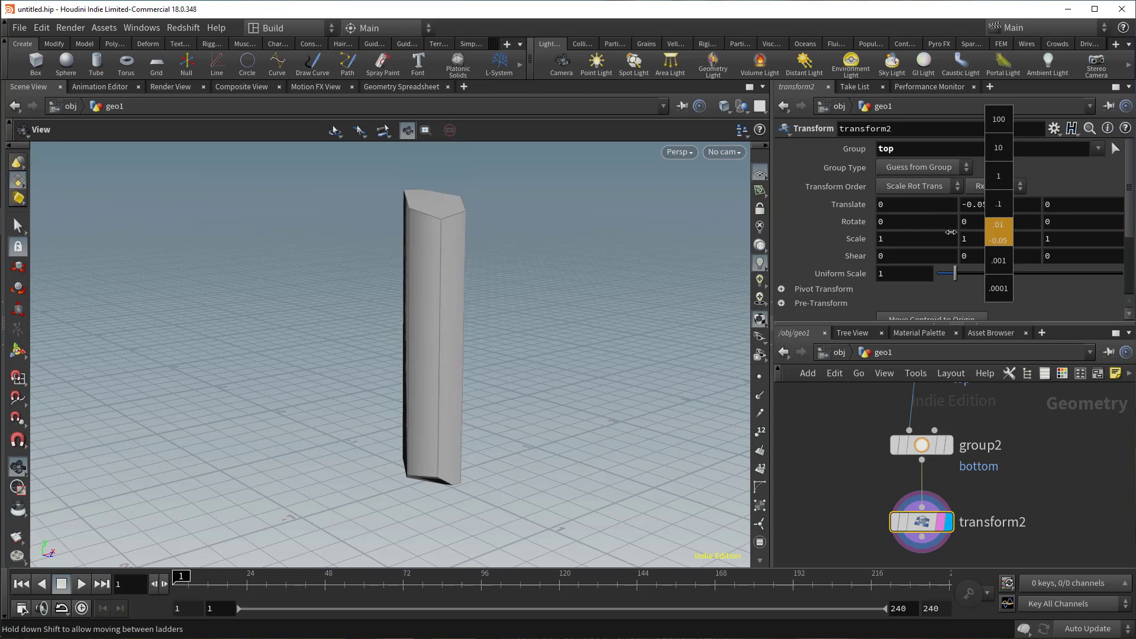
pyautogui.moveTo(1064, 224); pyautogui.dragTo(1101, 225, button='middle')
# Step: Rename the new Transform node to height and color it green
pyautogui.doubleClick(998, 522)
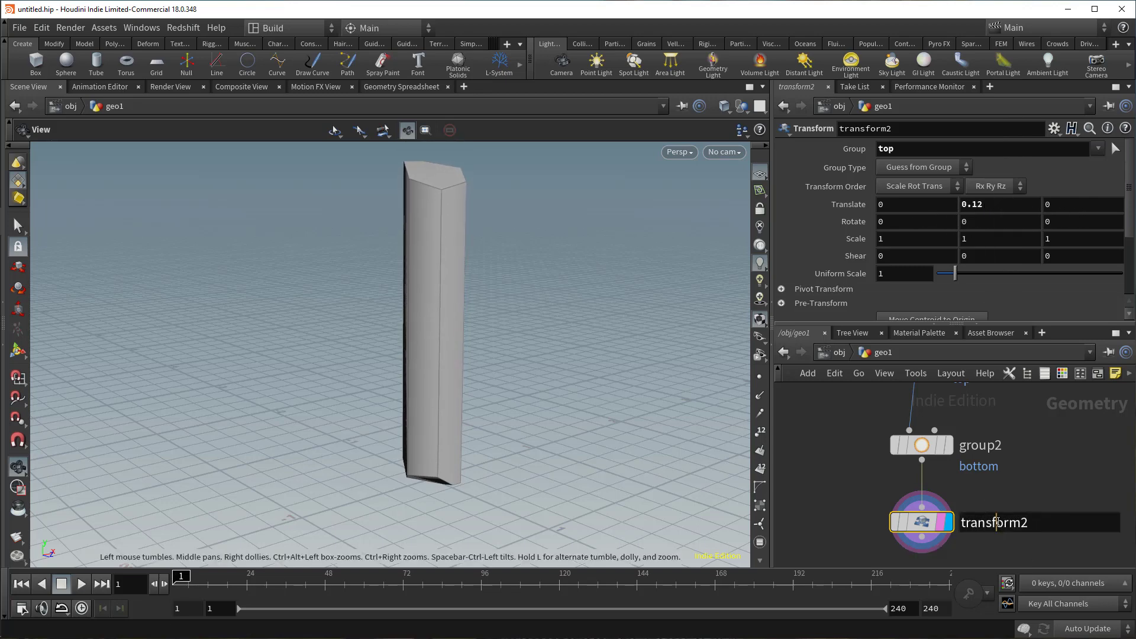
pyautogui.write('h')
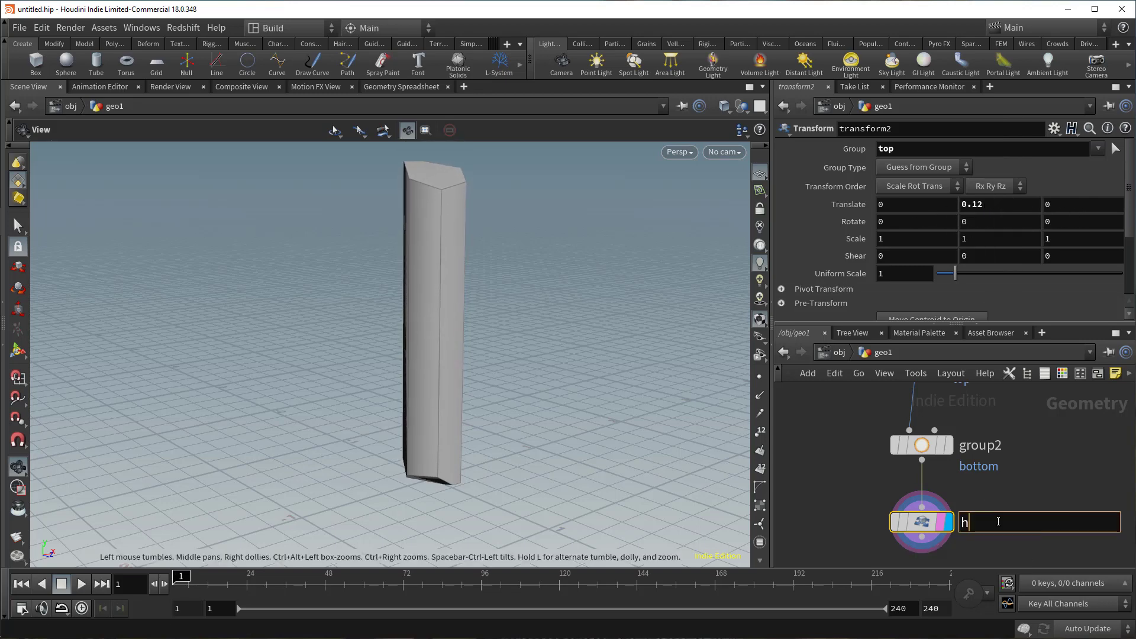
pyautogui.write('eight')
pyautogui.press('Return')
pyautogui.press('c')
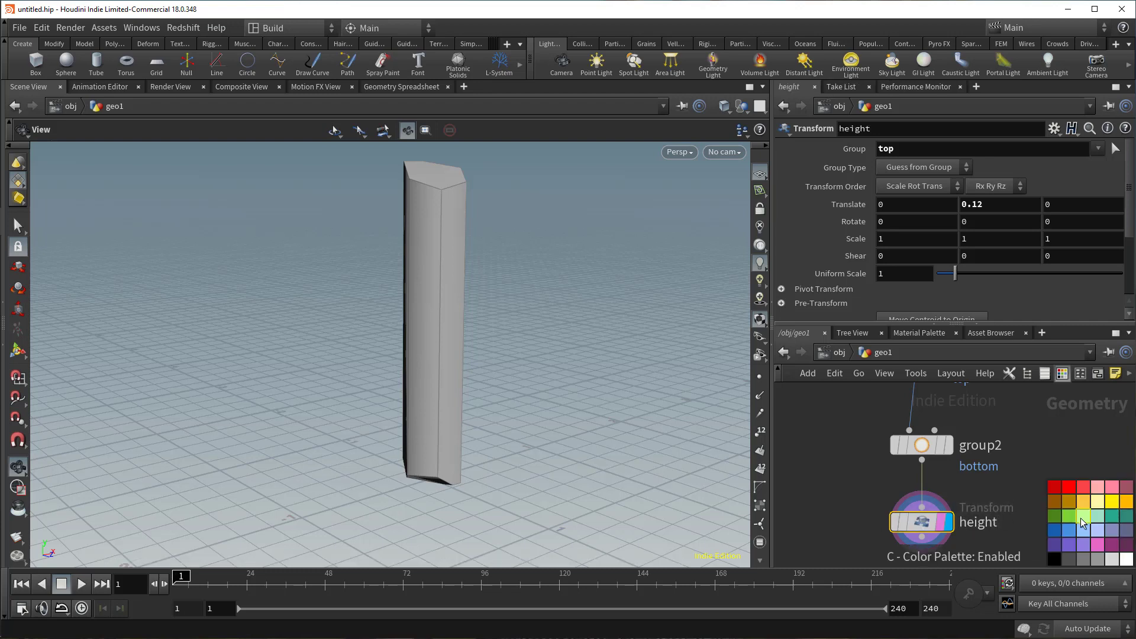
# Step: Color the Transform node above the Boolean green and rename it rotate_shape
pyautogui.moveTo(1007, 462); pyautogui.dragTo(946, 547, button='middle')
pyautogui.scroll(-5, 986, 468)
pyautogui.click(965, 451)
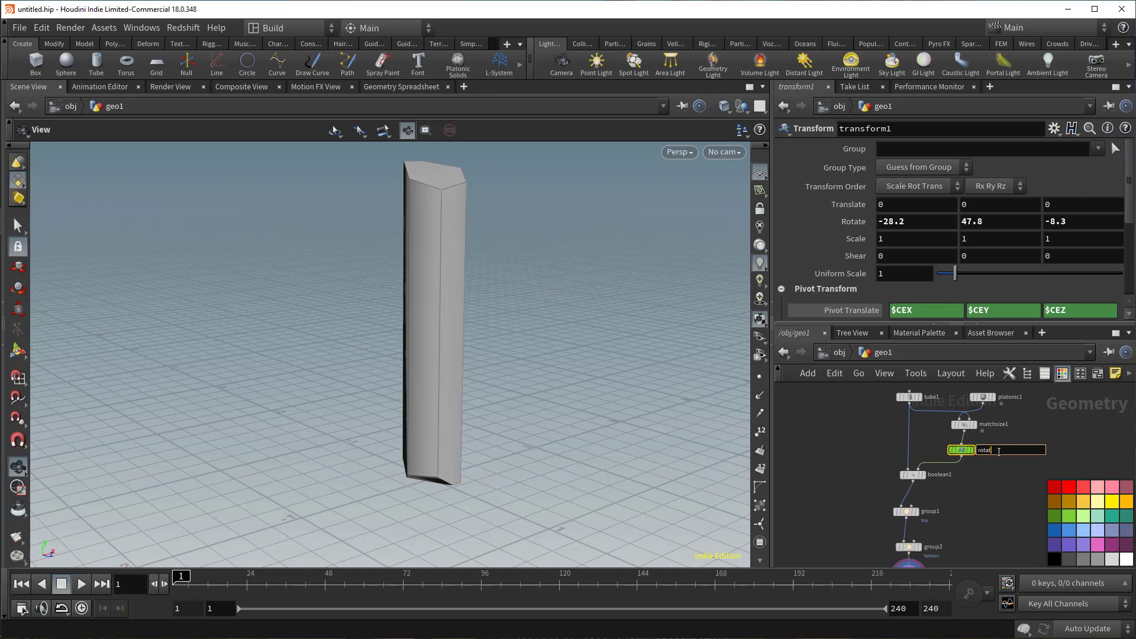
pyautogui.scroll(-2, 997, 451)
pyautogui.moveTo(965, 482); pyautogui.dragTo(953, 532, button='middle')
# Step: Color the Tube node green and close the color palette
pyautogui.press('c')
pyautogui.moveTo(926, 426); pyautogui.dragTo(927, 427)
pyautogui.press('c')
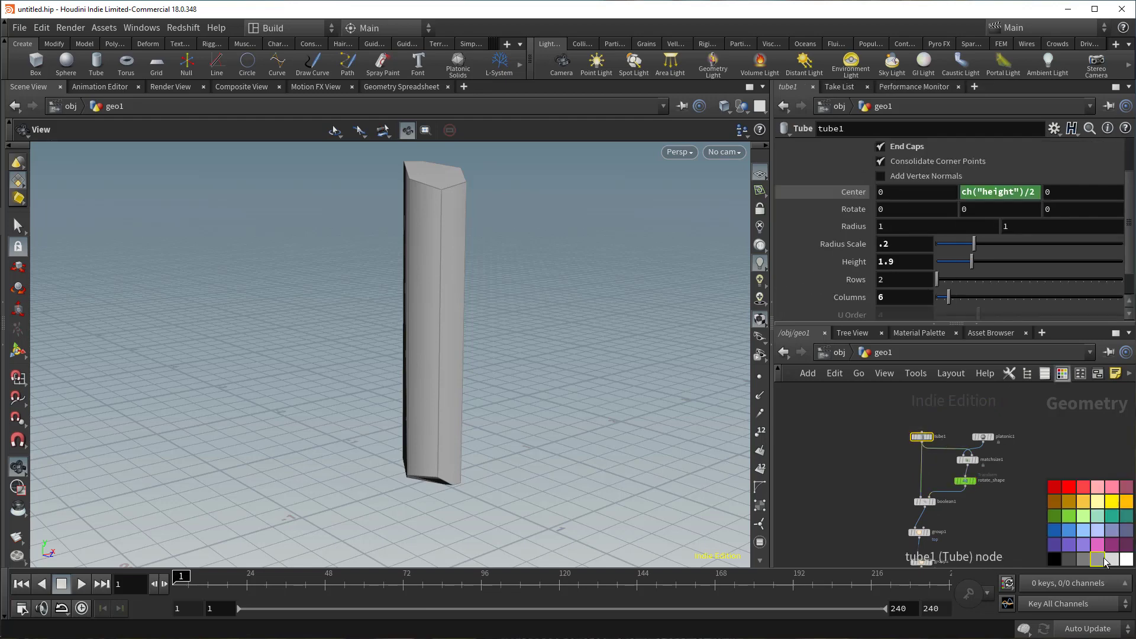
pyautogui.click(1076, 523)
pyautogui.press('c')
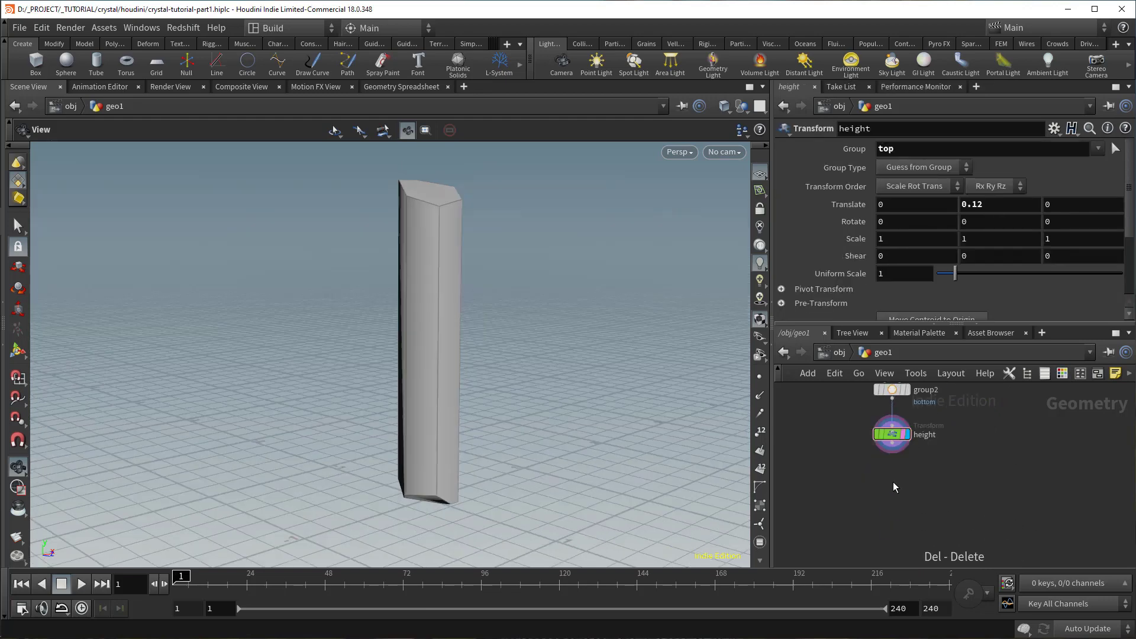
# Step: Add a Voronoi Fracture node below the height node
pyautogui.press('Tab')
pyautogui.write('null')
pyautogui.press('Return')
pyautogui.click(893, 481)
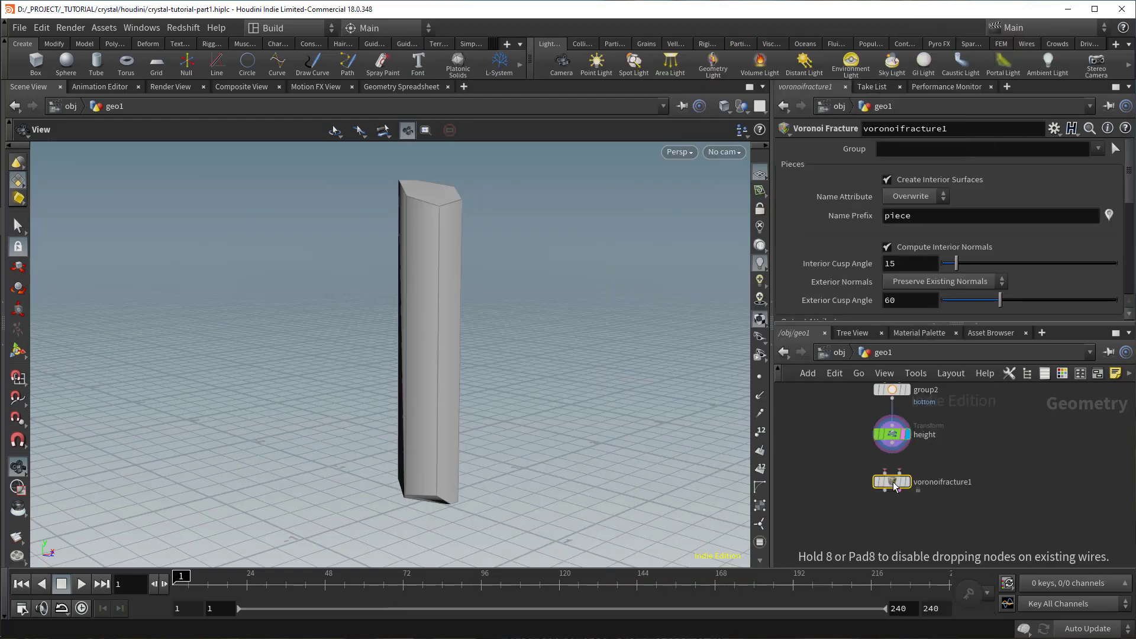
pyautogui.moveTo(893, 481); pyautogui.dragTo(831, 517)
# Step: Add a Scatter node fed by the height node, display it and set Force Total Count to 21
pyautogui.press('Tab')
pyautogui.write('sca')
pyautogui.press('Return')
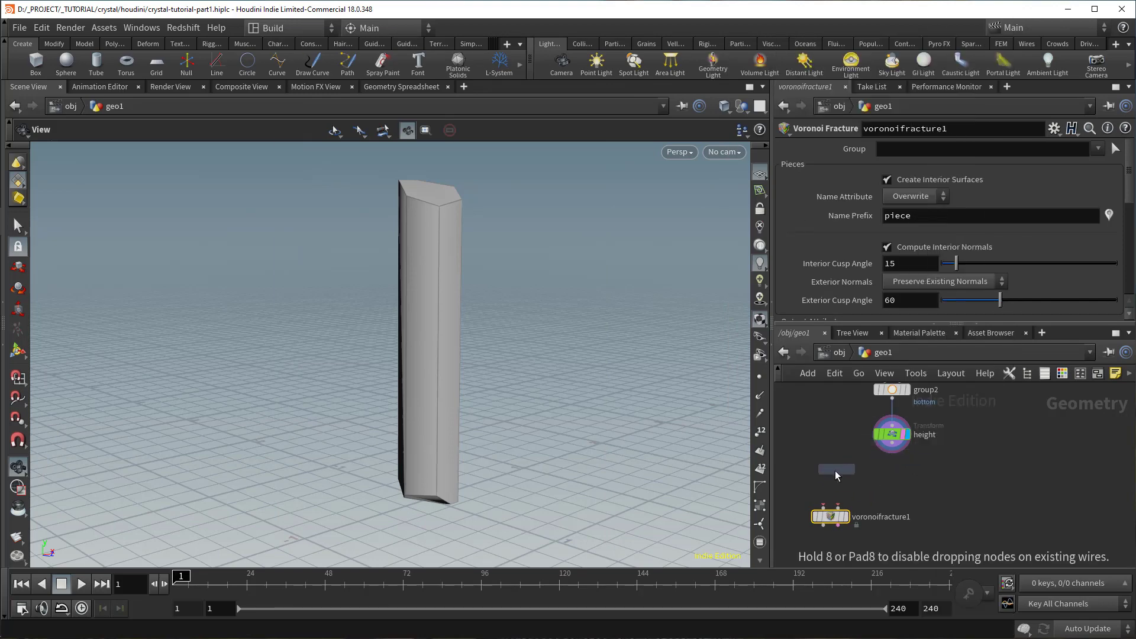
pyautogui.click(824, 462)
pyautogui.scroll(3, 814, 506)
pyautogui.click(861, 457)
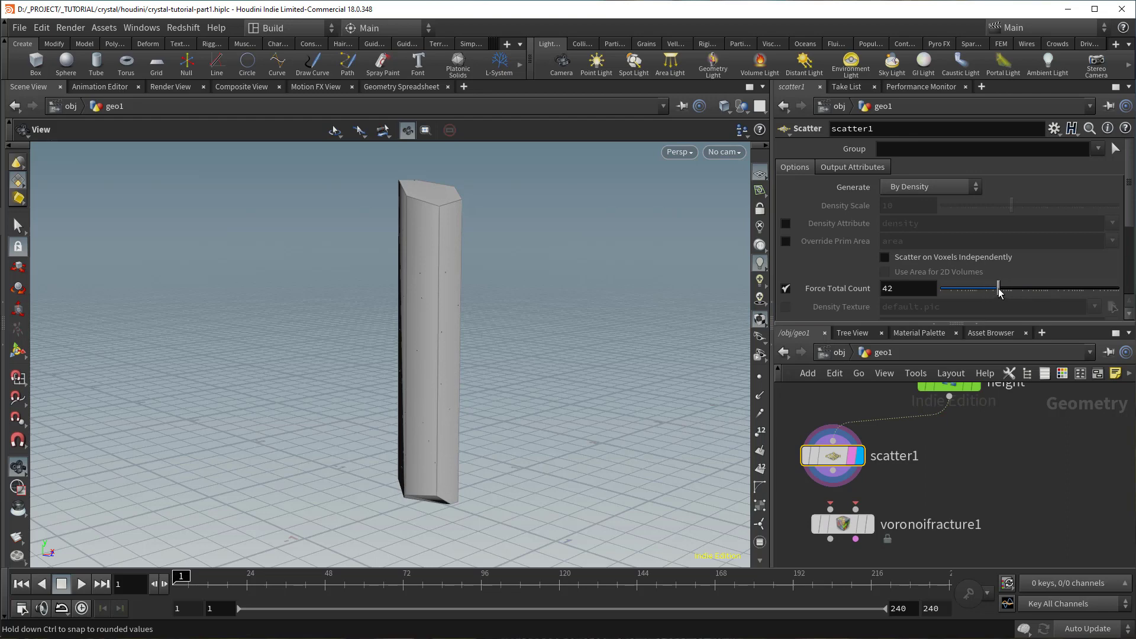
# Step: Wire the height node and the Scatter into the Voronoi Fracture's two inputs and display the fracture
pyautogui.moveTo(938, 477); pyautogui.dragTo(951, 447, button='middle')
pyautogui.moveTo(857, 494); pyautogui.dragTo(984, 527)
pyautogui.click(969, 511)
pyautogui.moveTo(980, 469); pyautogui.dragTo(992, 435, button='middle')
pyautogui.click(955, 422)
pyautogui.moveTo(1001, 465); pyautogui.dragTo(868, 409)
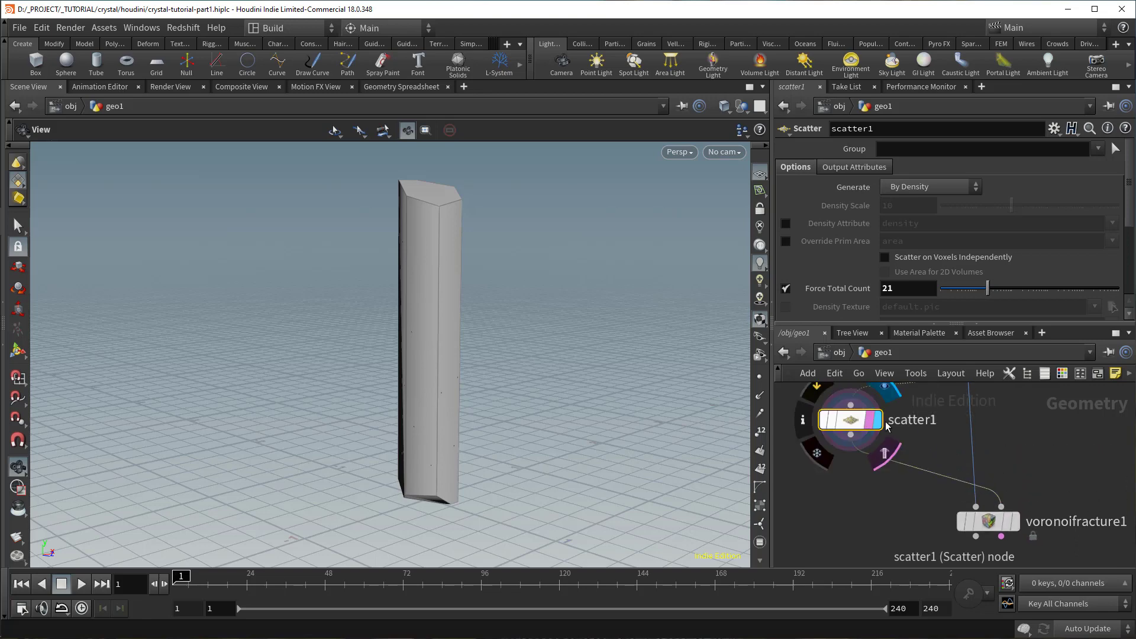
pyautogui.click(1016, 523)
pyautogui.moveTo(997, 524); pyautogui.dragTo(984, 527)
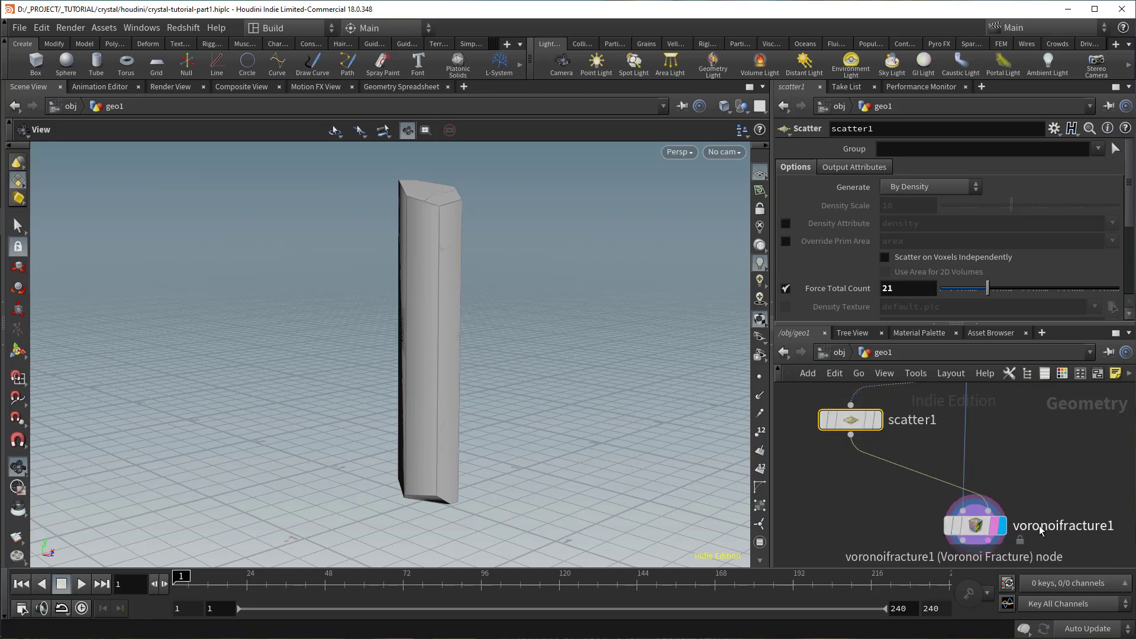
# Step: Append an Exploded View node after the Voronoi Fracture and display it
pyautogui.moveTo(1041, 531); pyautogui.dragTo(1023, 467, button='middle')
pyautogui.press('Tab')
pyautogui.write('exp')
pyautogui.press('Return')
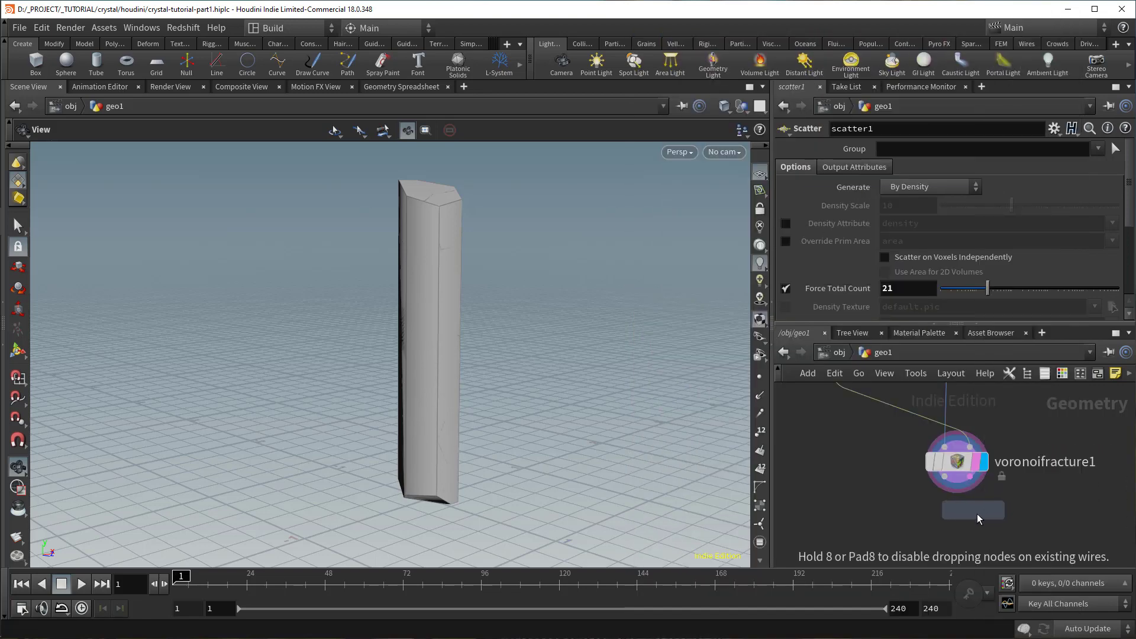
pyautogui.click(953, 542)
pyautogui.click(979, 529)
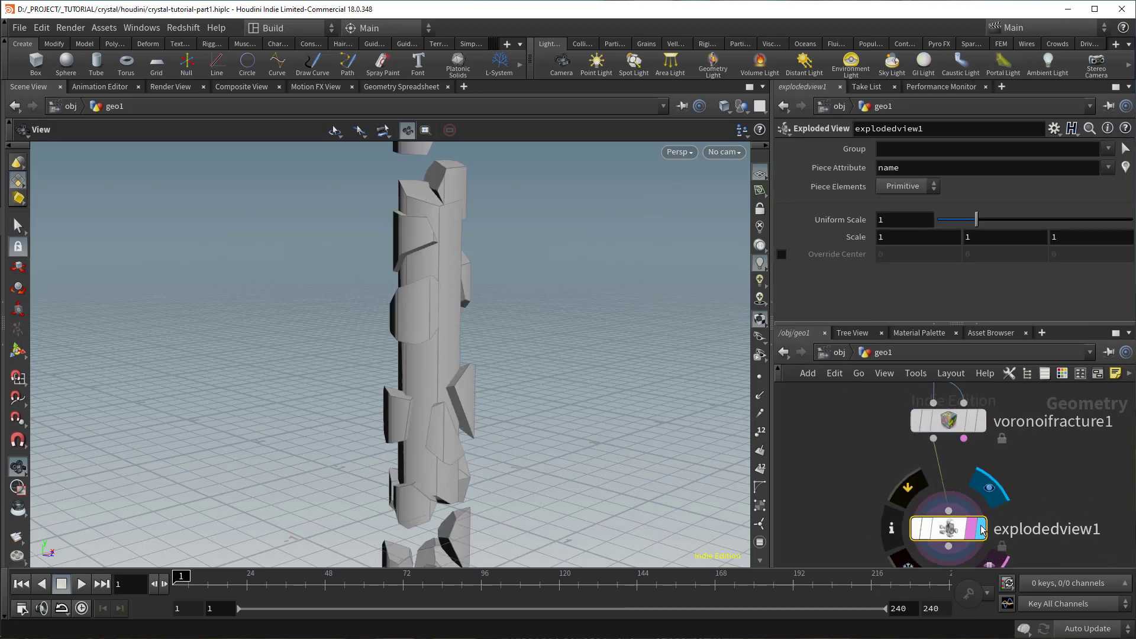
# Step: Reduce the Exploded View's uniform scale to 0.05, inspecting the pieces at object level along the way
pyautogui.moveTo(958, 216); pyautogui.dragTo(942, 220)
pyautogui.click(839, 352)
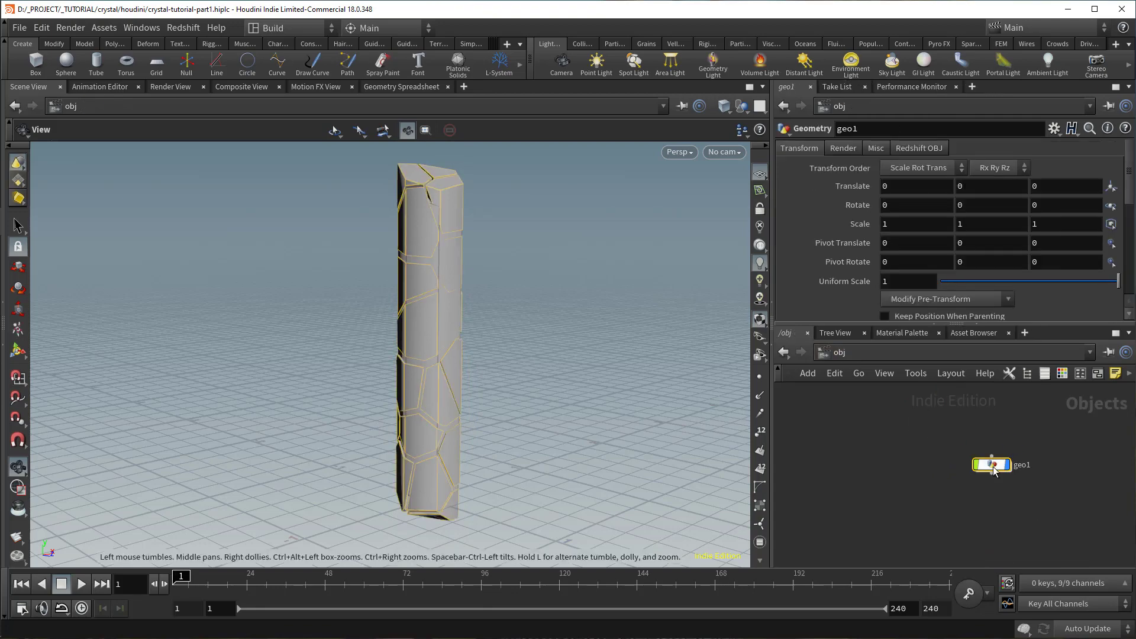
pyautogui.doubleClick(995, 464)
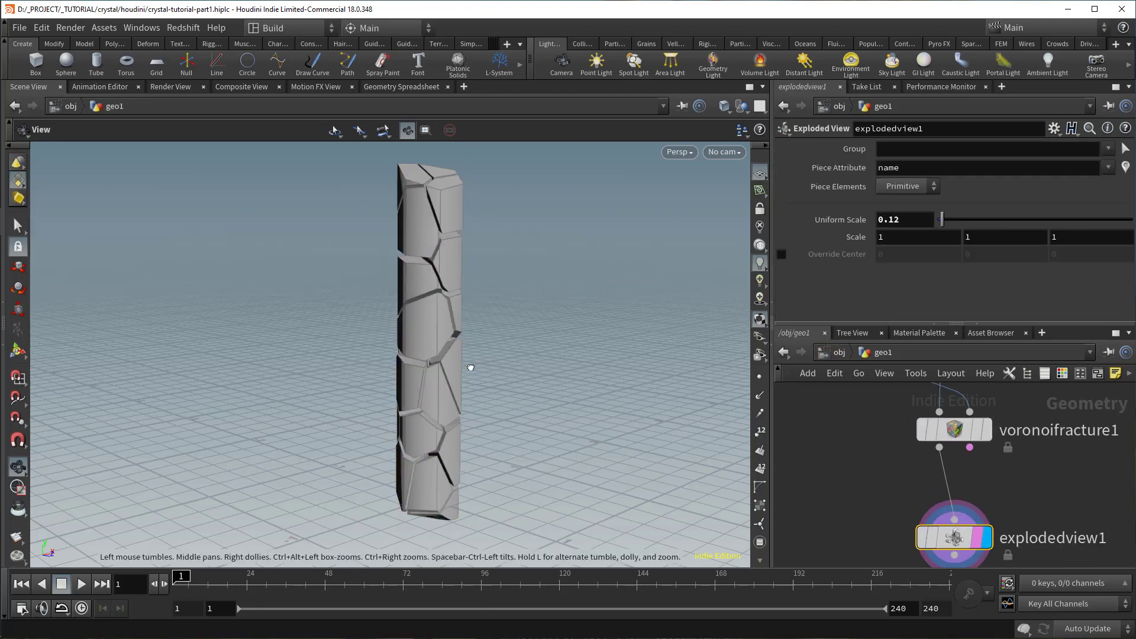
pyautogui.moveTo(943, 220); pyautogui.dragTo(941, 223)
pyautogui.moveTo(598, 282); pyautogui.dragTo(522, 279)
# Step: Increase the Scatter node's Force Total Count to 51
pyautogui.scroll(-3, 872, 449)
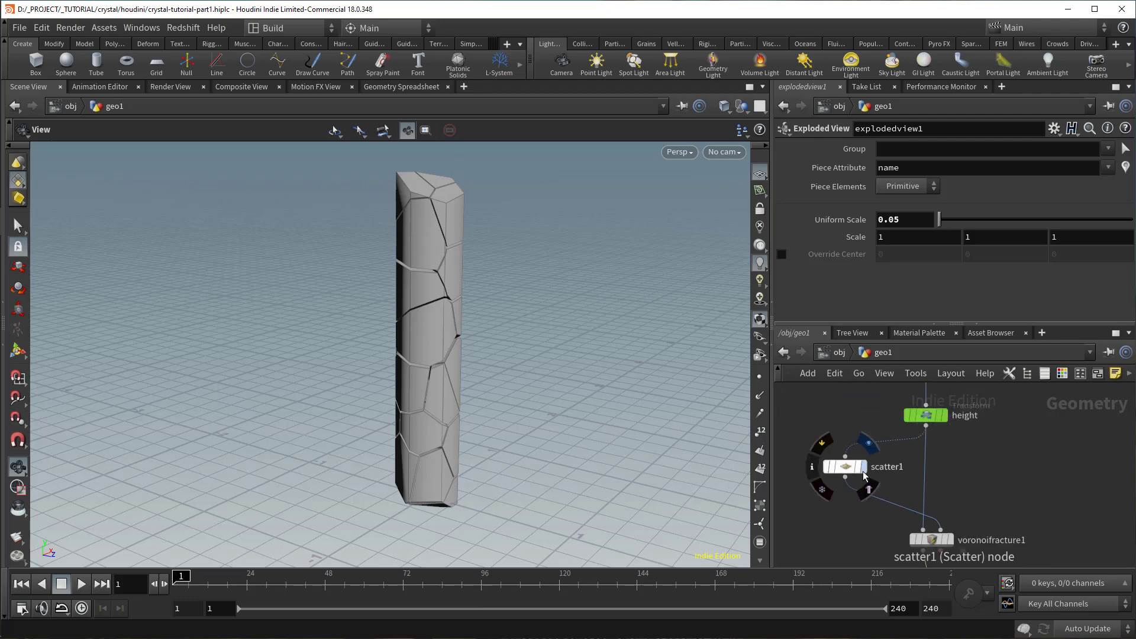
pyautogui.click(854, 471)
pyautogui.moveTo(988, 290); pyautogui.dragTo(1001, 288)
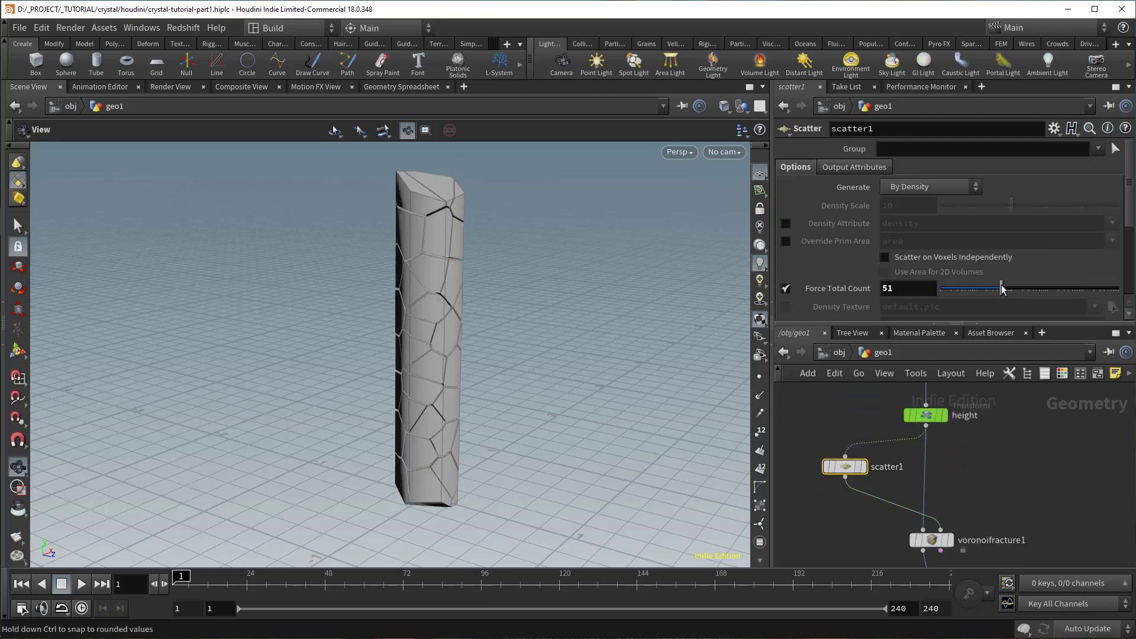
# Step: Reduce the Scatter node's Force Total Count to 17 and inspect the larger pieces all around the crystal
pyautogui.moveTo(540, 332); pyautogui.dragTo(662, 331)
pyautogui.moveTo(780, 336); pyautogui.dragTo(551, 335)
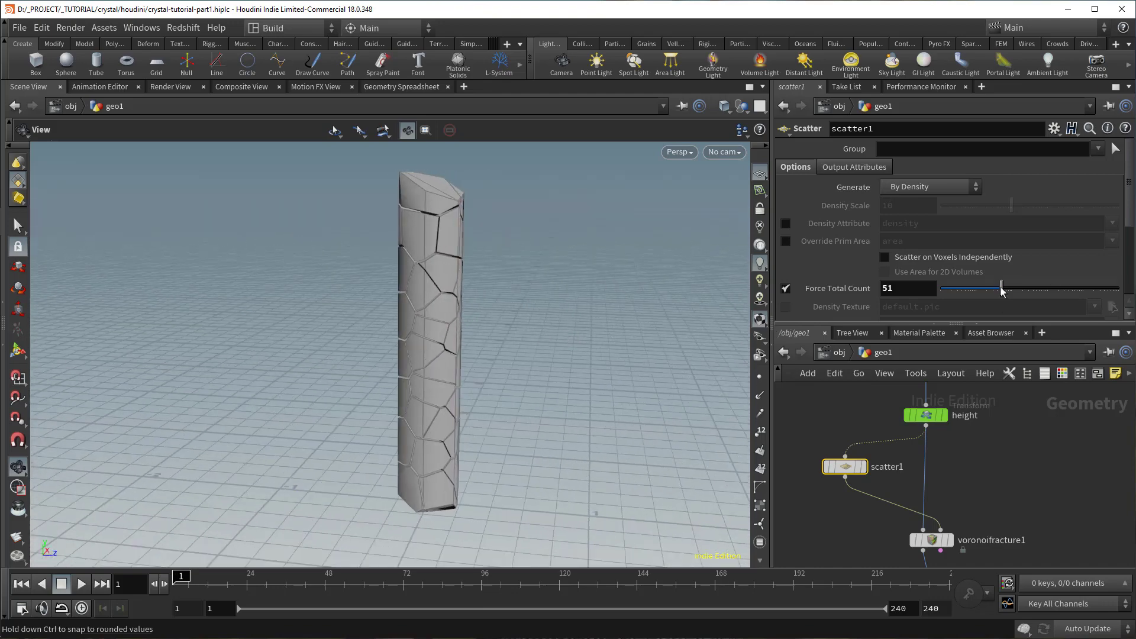
pyautogui.moveTo(1001, 288); pyautogui.dragTo(985, 288)
pyautogui.moveTo(582, 331); pyautogui.dragTo(444, 337)
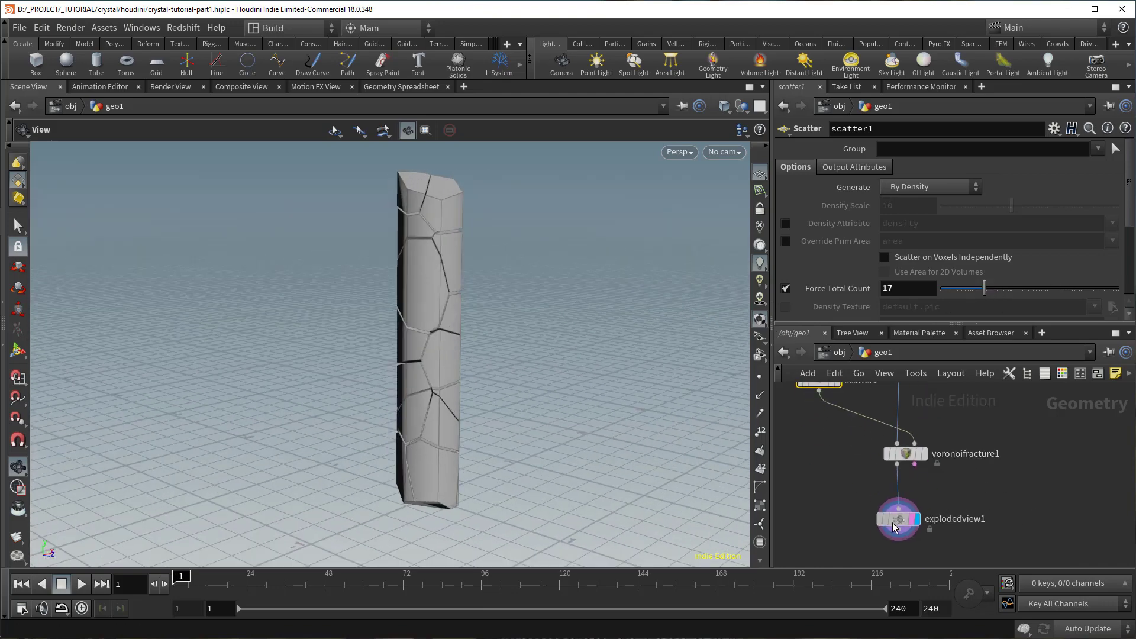
# Step: Make room below the Voronoi Fracture and add a Blast node beside the Exploded View, wired to the fracture's output
pyautogui.moveTo(895, 527); pyautogui.dragTo(887, 551)
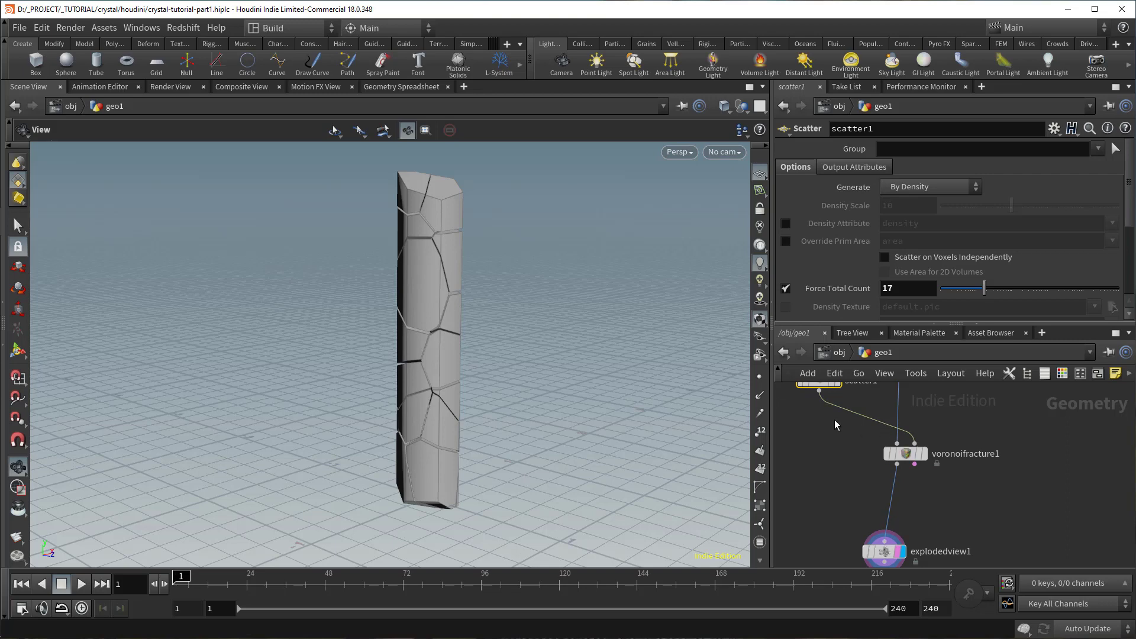
pyautogui.click(906, 453)
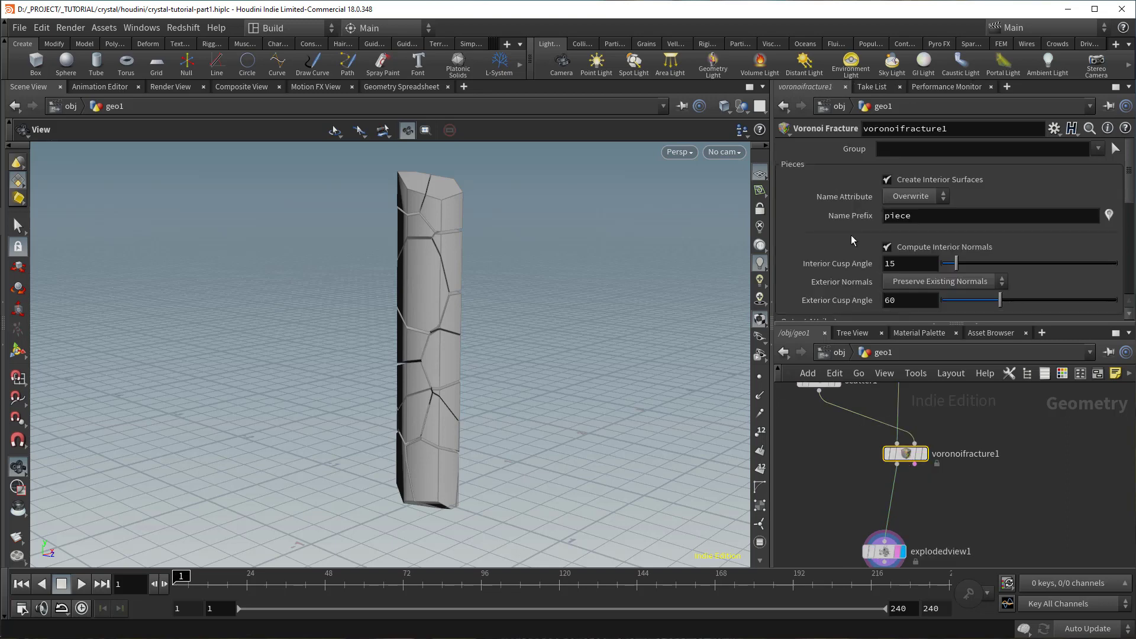
pyautogui.click(912, 180)
pyautogui.moveTo(444, 317); pyautogui.dragTo(558, 317, button='right')
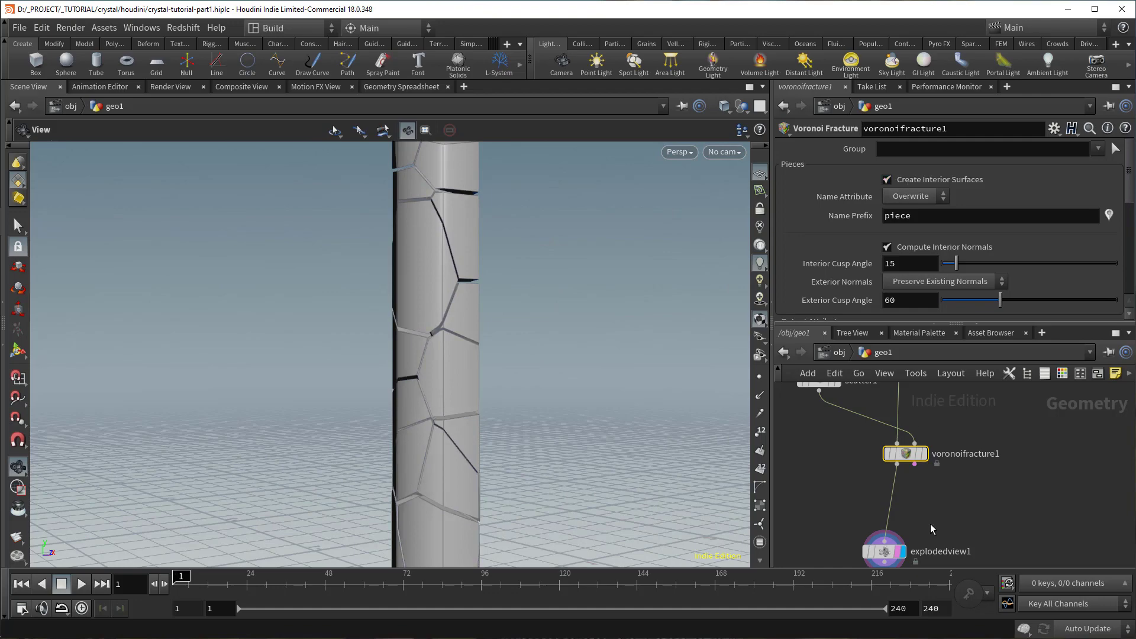
pyautogui.press('l')
pyautogui.press('Tab')
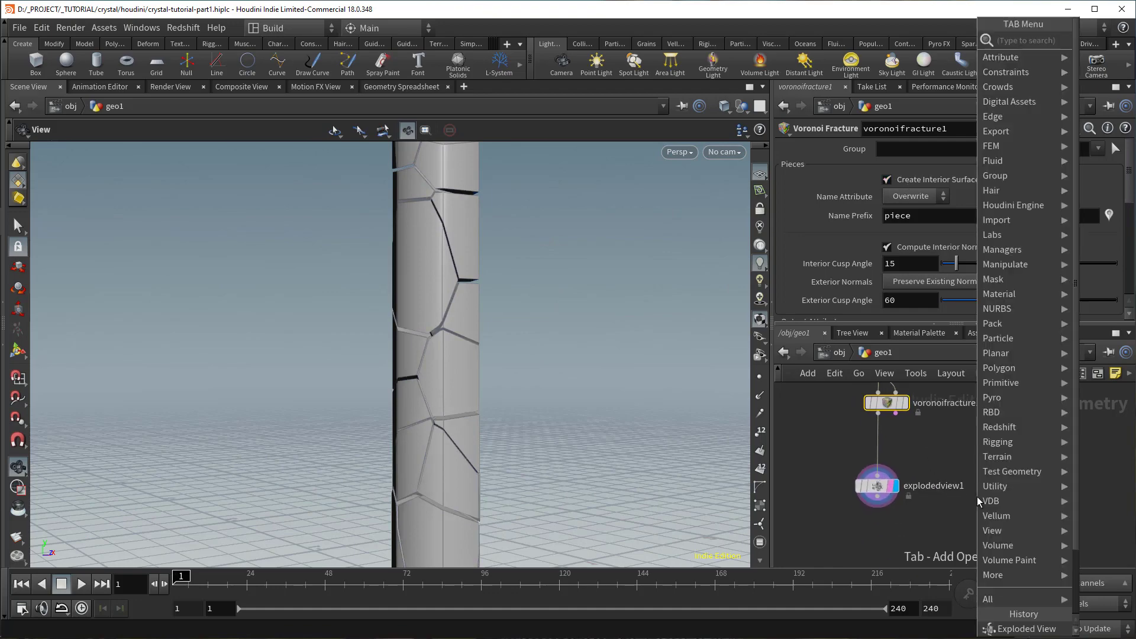
pyautogui.write('blast')
pyautogui.press('Return')
pyautogui.click(994, 490)
pyautogui.moveTo(994, 473); pyautogui.dragTo(881, 429)
pyautogui.moveTo(1002, 491); pyautogui.dragTo(1022, 481)
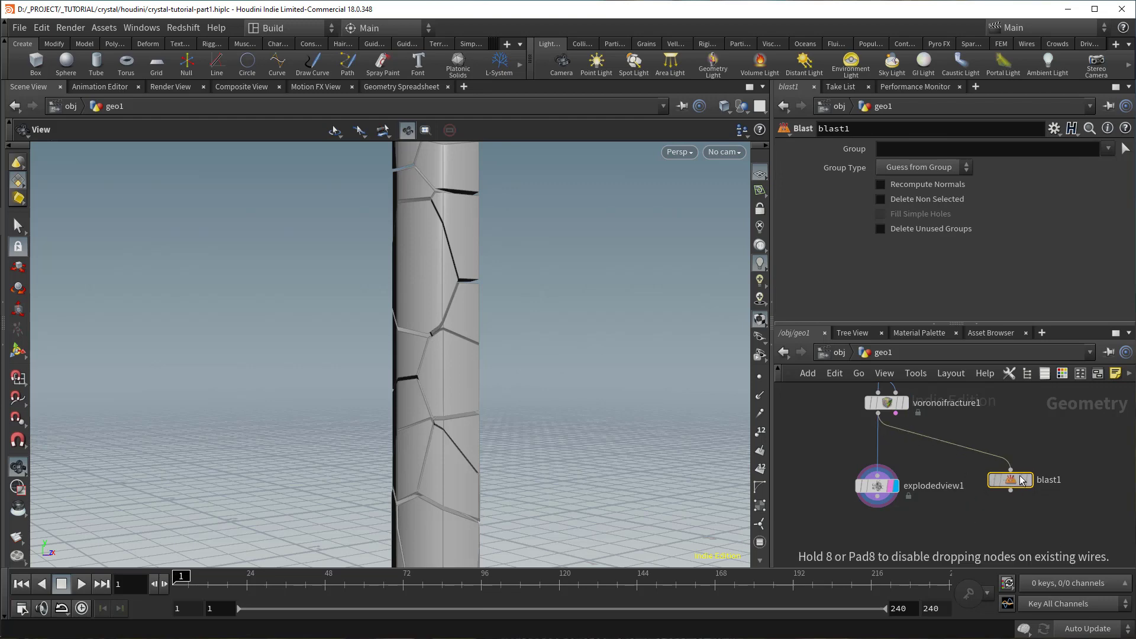
# Step: Display the Blast node and set its Group to inside, deleting the interior faces
pyautogui.click(1043, 474)
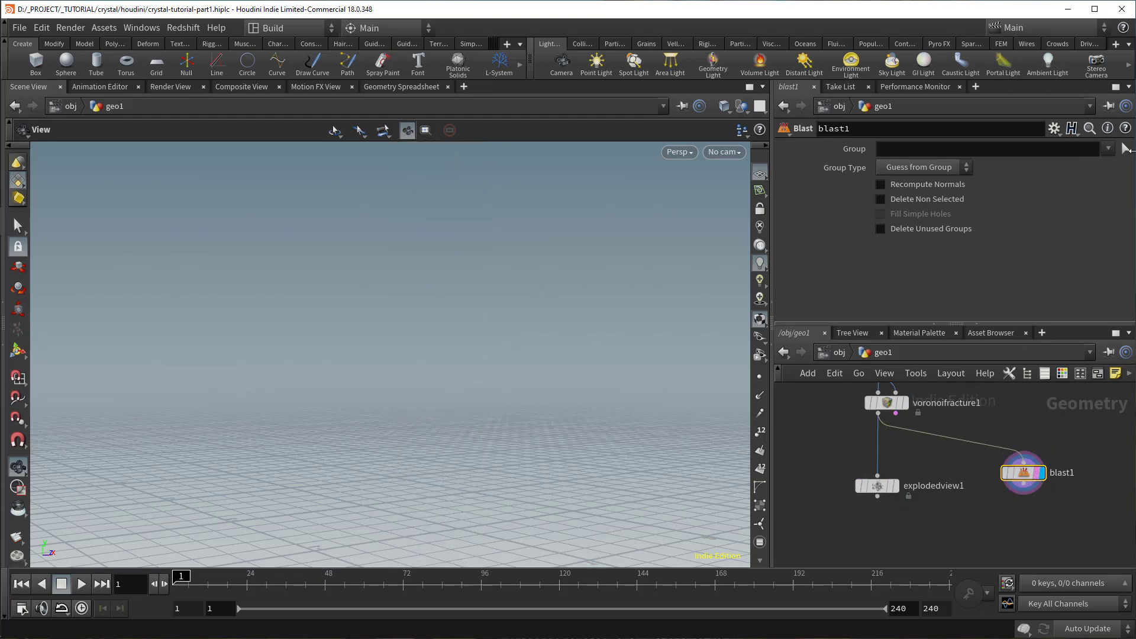
pyautogui.click(1108, 149)
pyautogui.click(1096, 183)
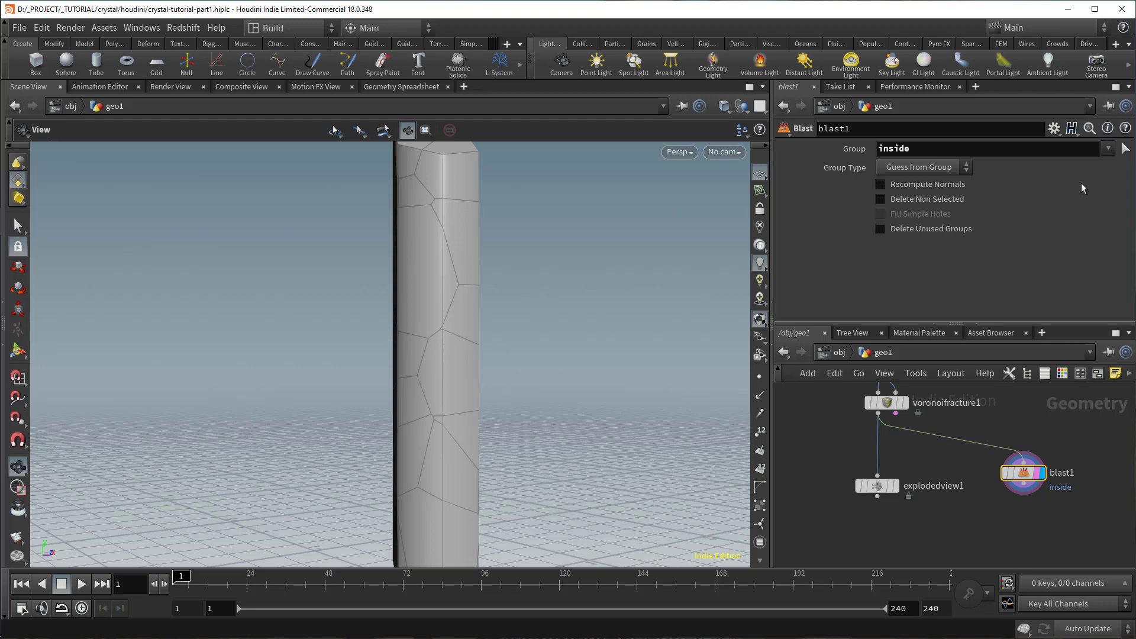
# Step: Rewire the Exploded View's input to the Blast node's output and display the Exploded View
pyautogui.moveTo(878, 478); pyautogui.dragTo(1023, 495)
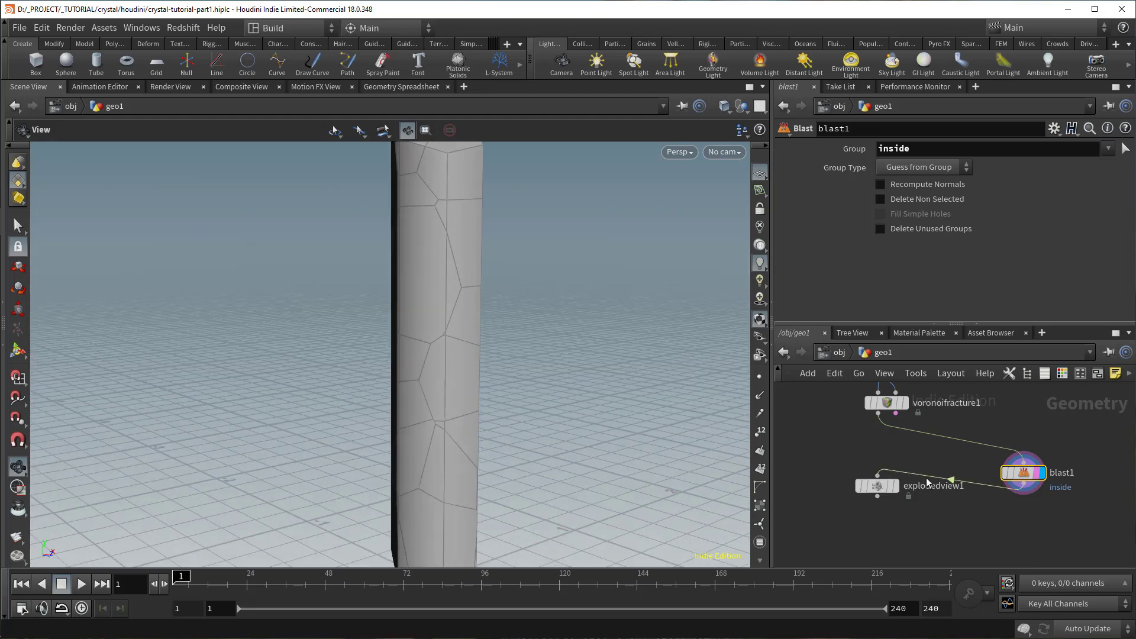
pyautogui.click(897, 488)
pyautogui.moveTo(880, 487); pyautogui.dragTo(889, 512)
pyautogui.scroll(2, 456, 396)
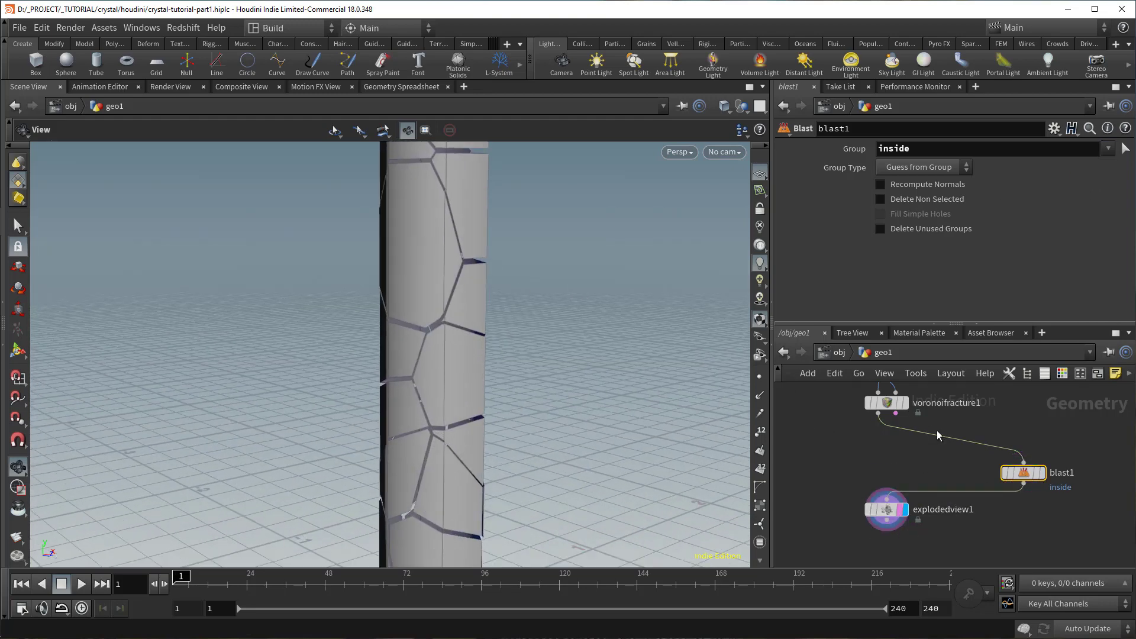
# Step: Switch the display back to the Blast node and bring the whole crystal into view
pyautogui.click(1005, 477)
pyautogui.click(1005, 477)
pyautogui.scroll(-3, 284, 325)
pyautogui.moveTo(320, 327); pyautogui.dragTo(402, 336, button='middle')
pyautogui.scroll(-2, 408, 335)
pyautogui.scroll(-1, 408, 335)
pyautogui.scroll(3, 916, 507)
pyautogui.moveTo(916, 508); pyautogui.dragTo(881, 450, button='middle')
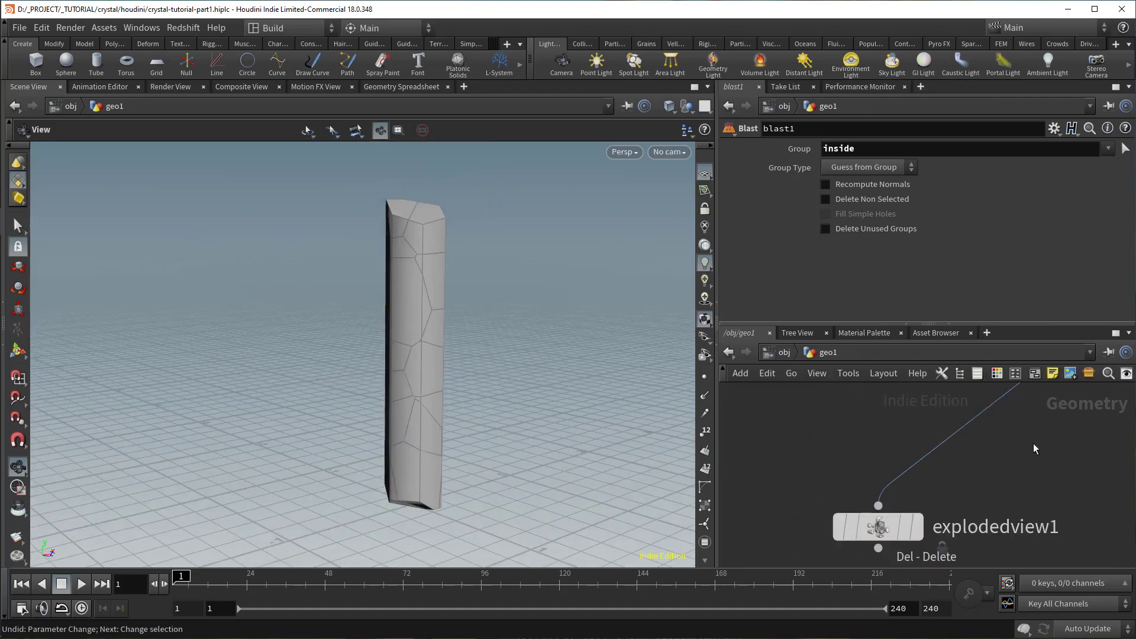
# Step: Insert and display a Cluster Points node between the Blast and Exploded View nodes, with Clusters set to 4
pyautogui.press('Tab')
pyautogui.write('clusterpo')
pyautogui.press('Return')
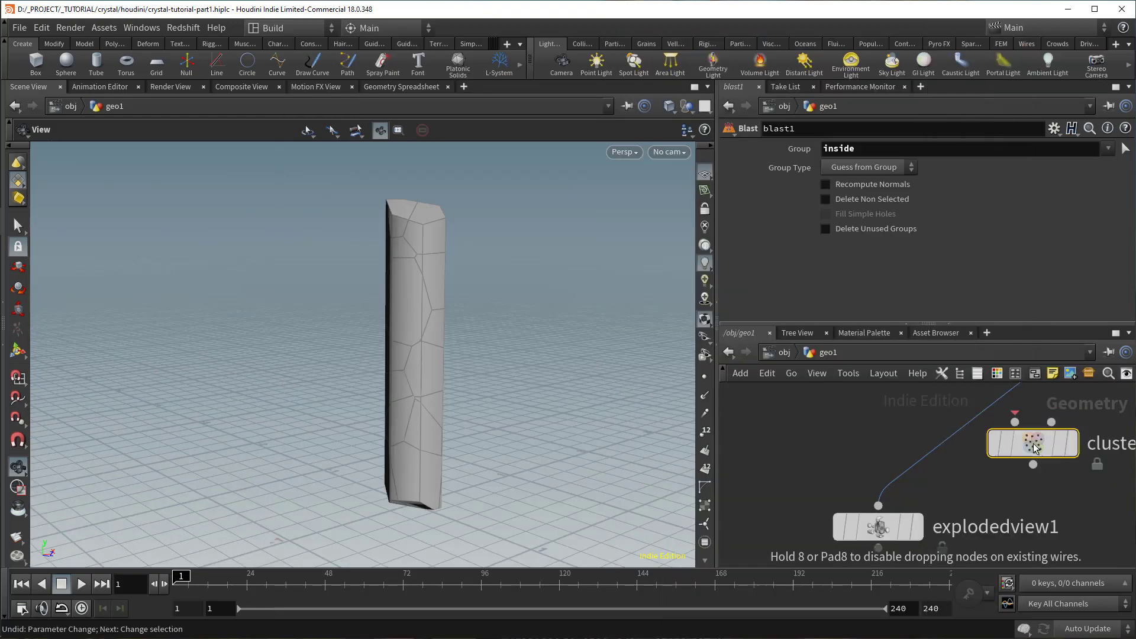
pyautogui.click(1033, 444)
pyautogui.moveTo(1034, 448); pyautogui.dragTo(995, 441)
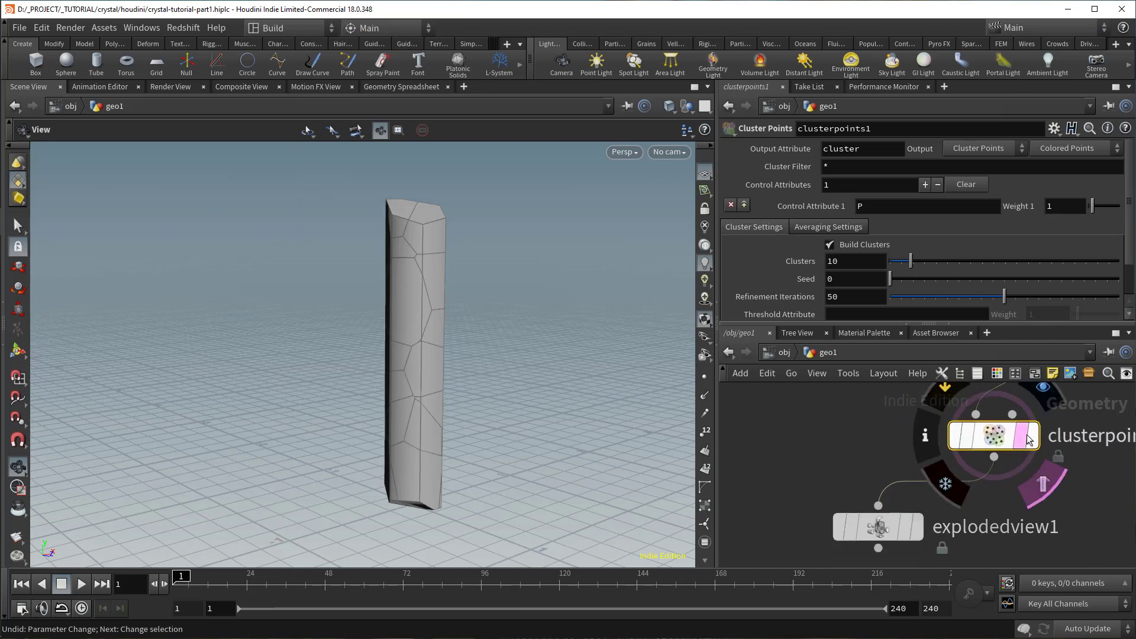
pyautogui.click(1033, 438)
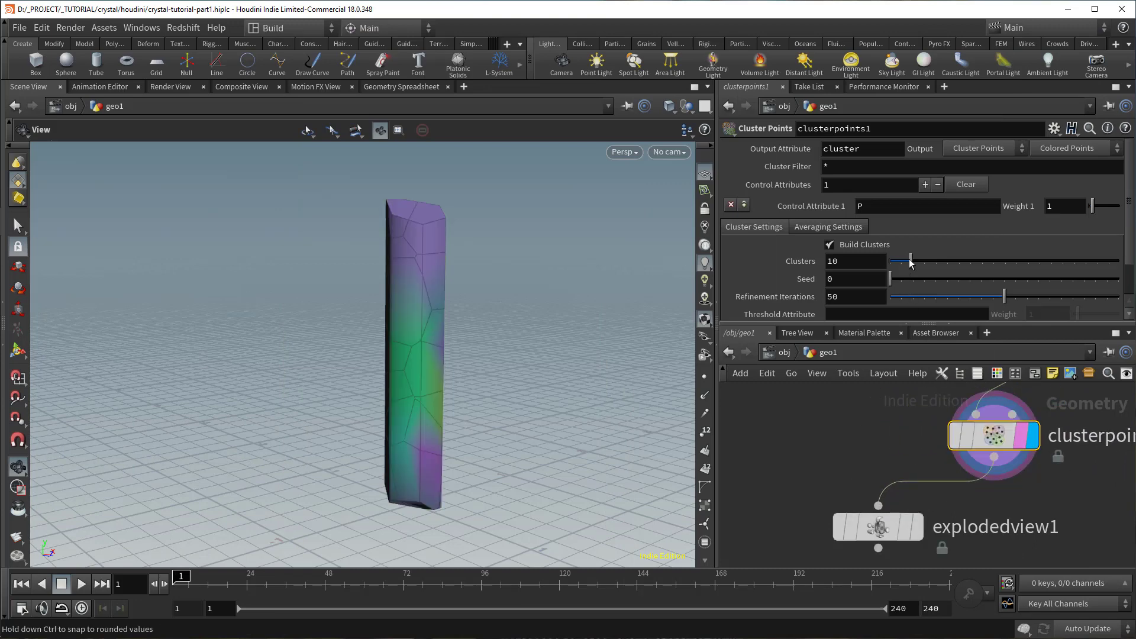
pyautogui.moveTo(910, 261)
pyautogui.mouseDown()
pyautogui.moveTo(901, 262)
pyautogui.moveTo(921, 262)
pyautogui.moveTo(899, 264)
pyautogui.mouseUp()
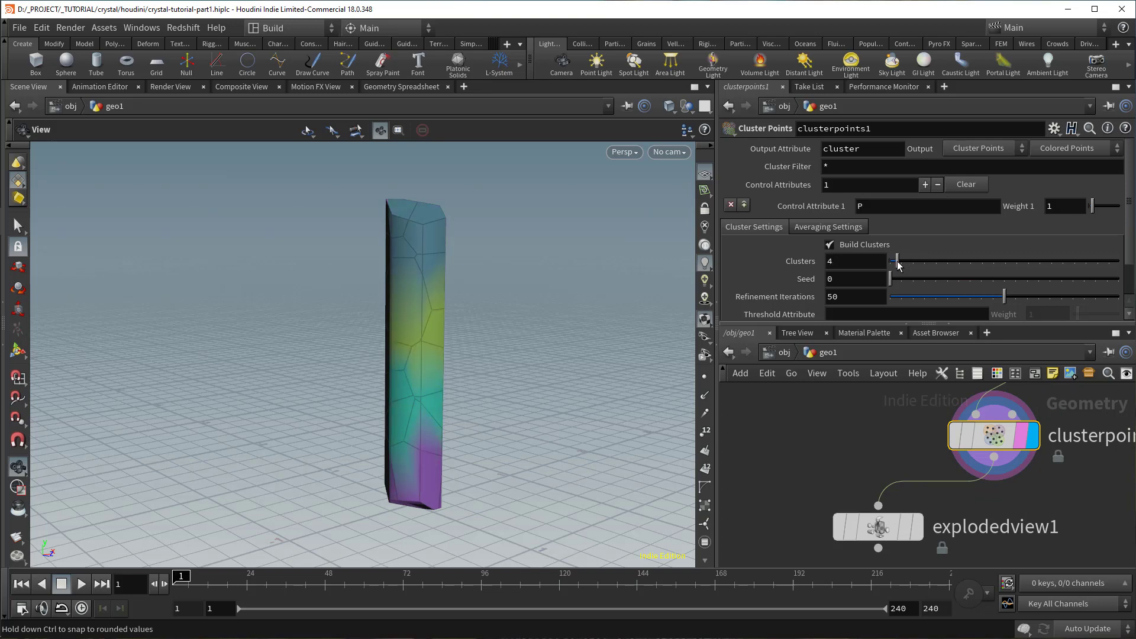
# Step: Insert an Attribute Promote node between the Cluster Points and Exploded View nodes and display it
pyautogui.scroll(-2, 815, 294)
pyautogui.moveTo(1038, 499); pyautogui.dragTo(996, 488, button='middle')
pyautogui.scroll(-3, 985, 486)
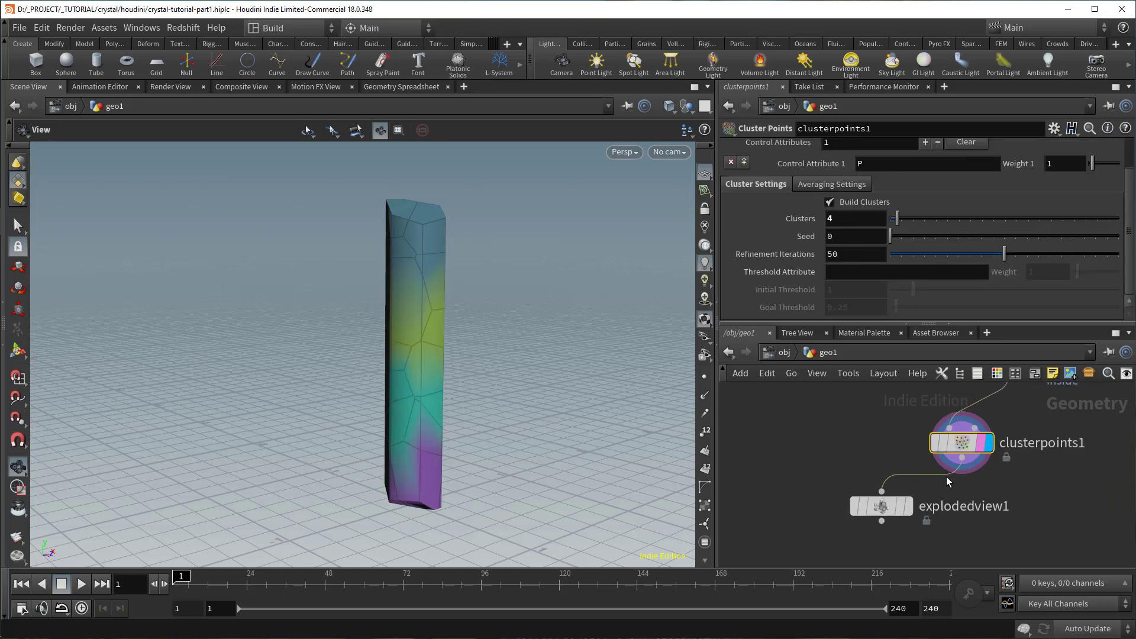
pyautogui.moveTo(891, 507); pyautogui.dragTo(891, 542)
pyautogui.press('Tab')
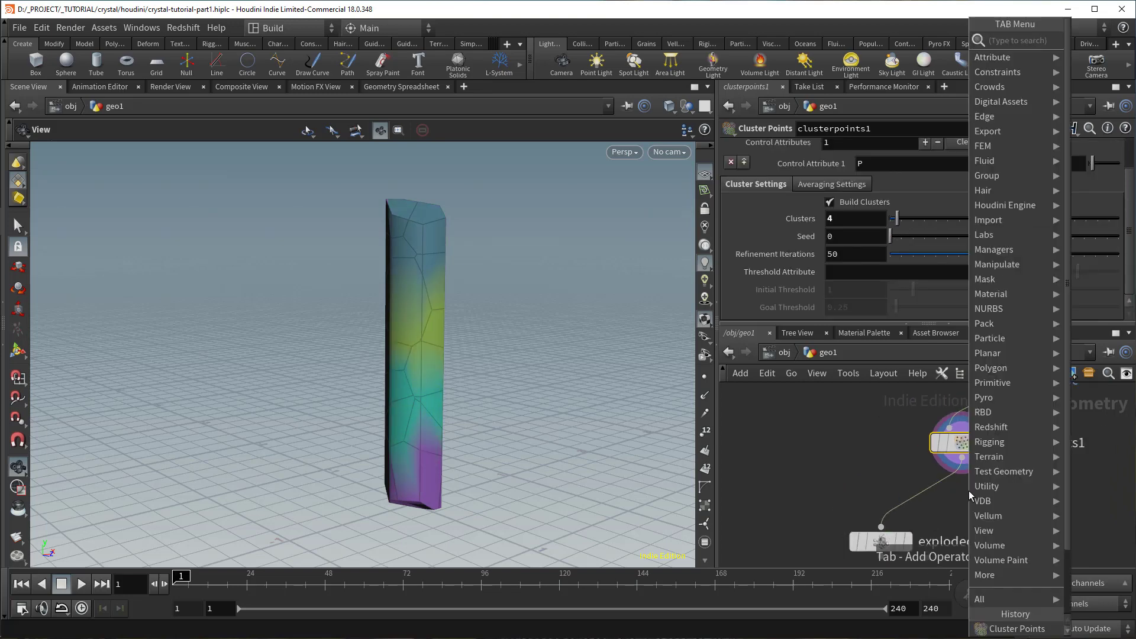
pyautogui.write('attribpro')
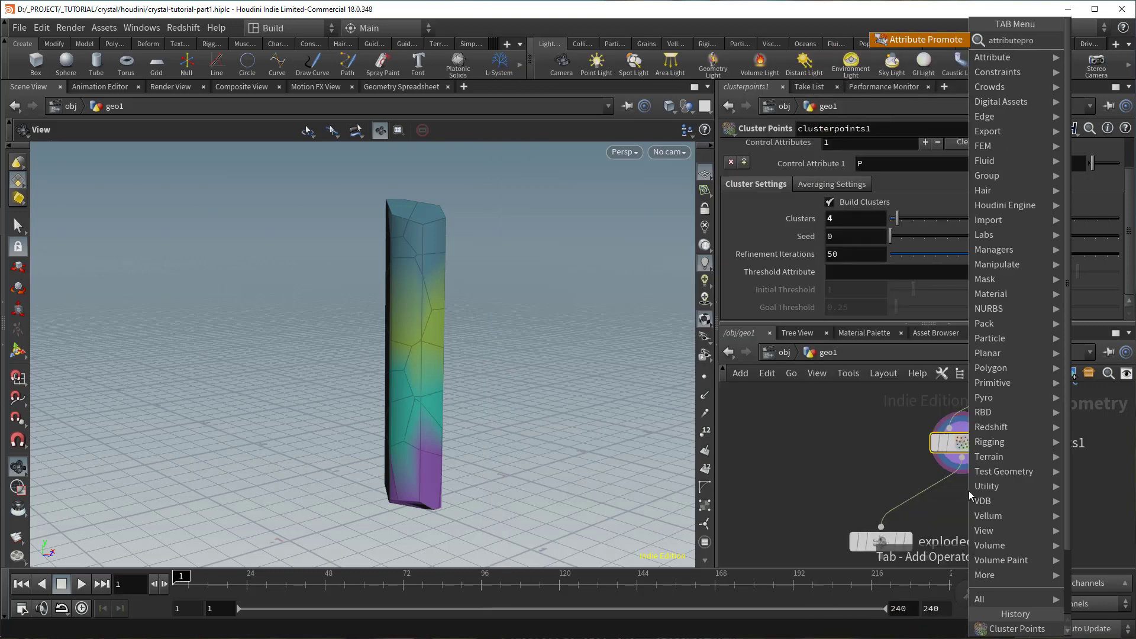
pyautogui.press('Return')
pyautogui.click(917, 501)
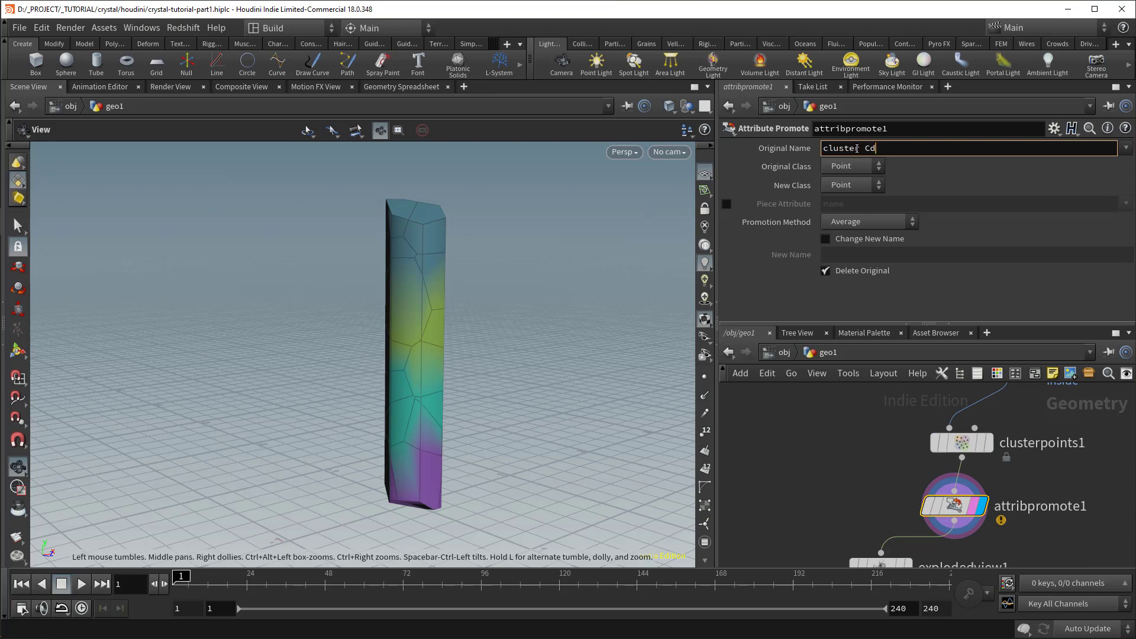
# Step: Set the Attribute Promote node to promote cluster and Cd from points to the Primitive class
pyautogui.press('Return')
pyautogui.click(865, 186)
pyautogui.click(856, 217)
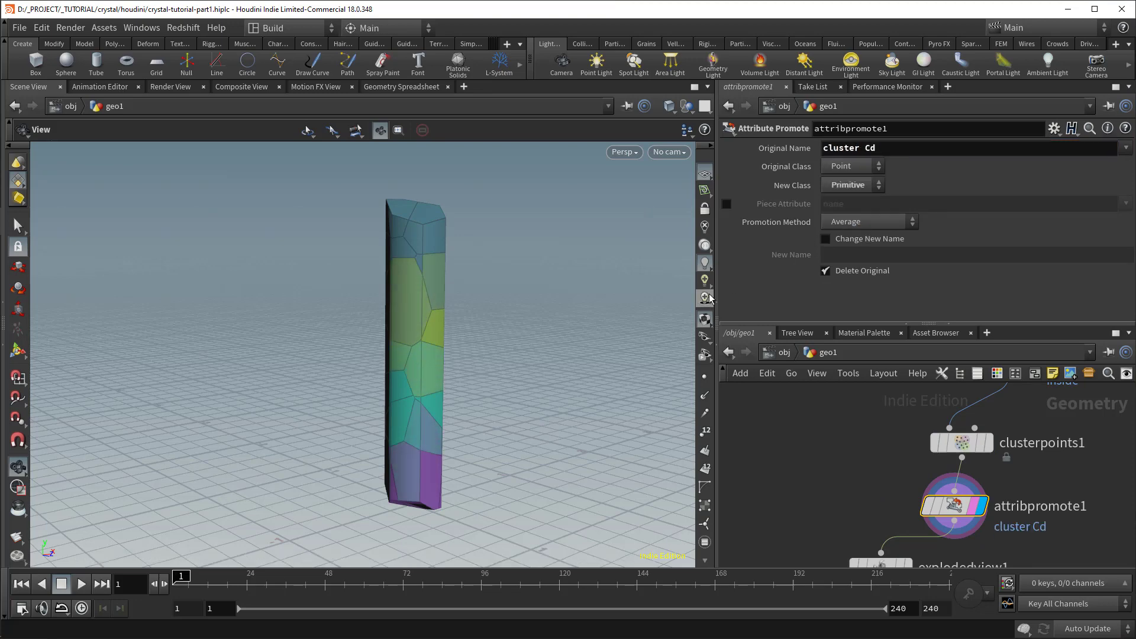
pyautogui.moveTo(437, 318); pyautogui.dragTo(675, 312)
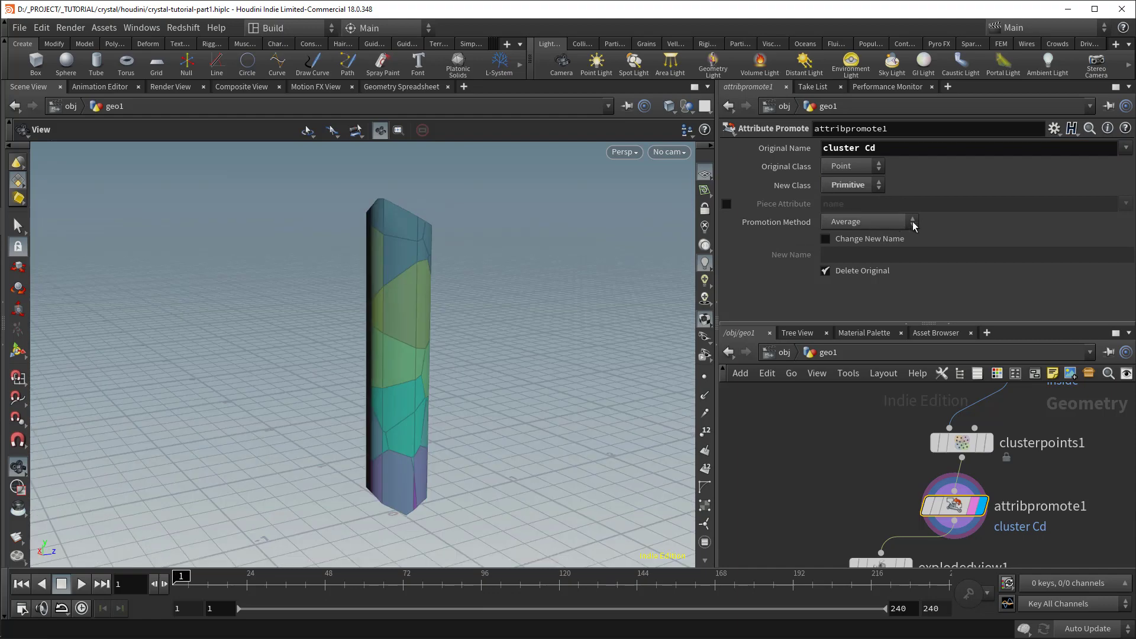
# Step: Try First Match as the Attribute Promote node's promotion method and inspect the cluster colours
pyautogui.click(911, 221)
pyautogui.click(879, 363)
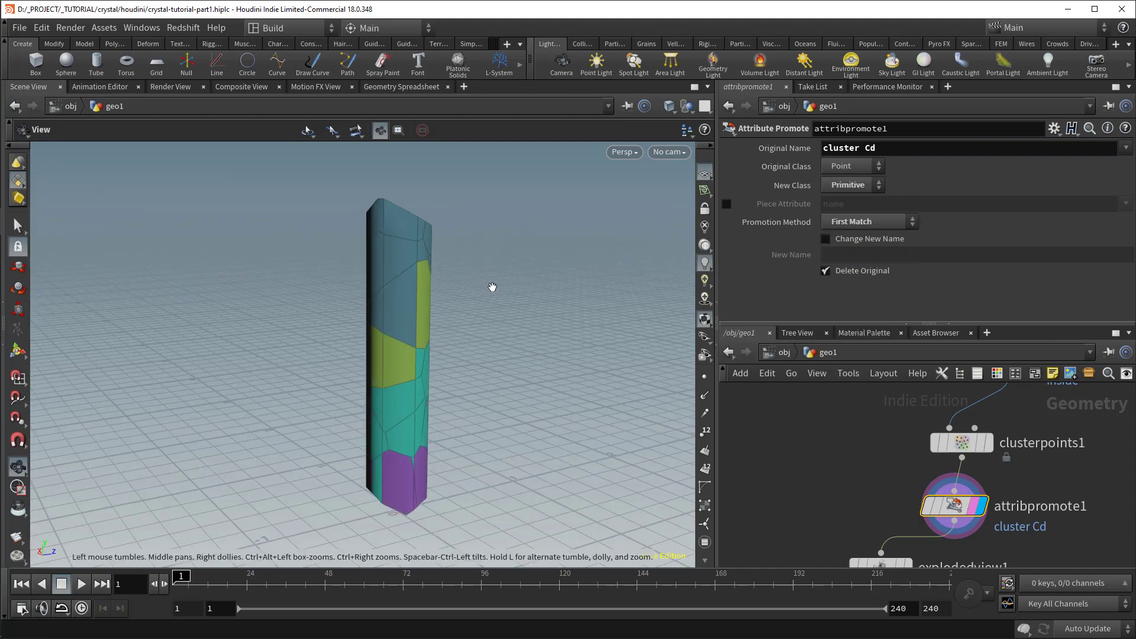
pyautogui.moveTo(492, 286); pyautogui.dragTo(592, 286)
# Step: Set the Attribute Promote node's promotion method to Last Match
pyautogui.click(853, 222)
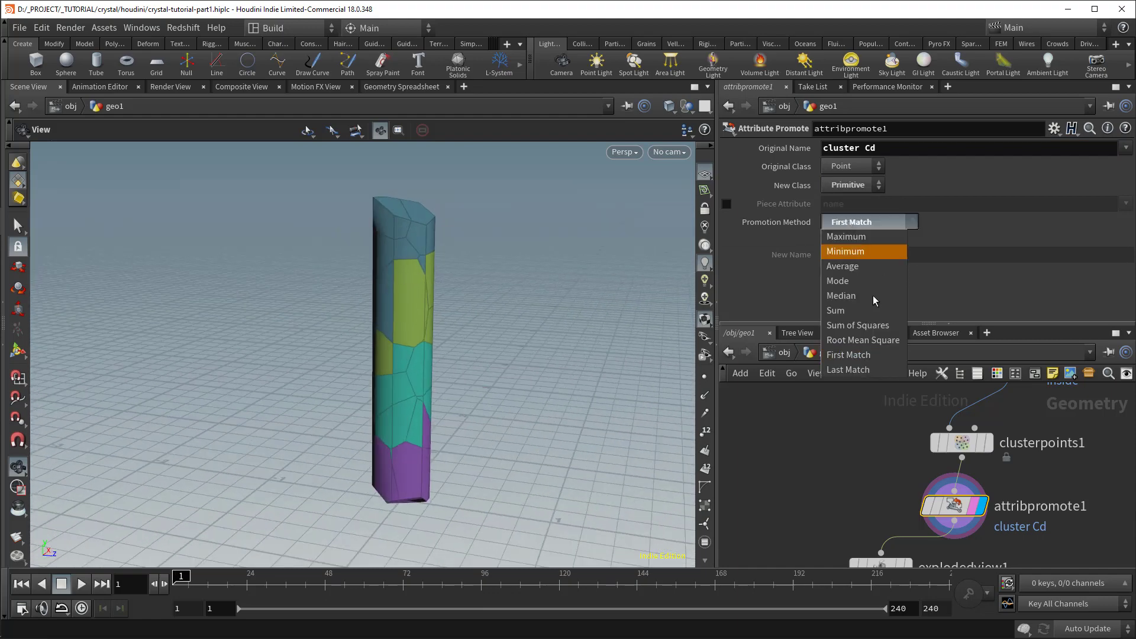
pyautogui.click(858, 370)
pyautogui.moveTo(677, 317); pyautogui.dragTo(533, 329)
# Step: Set the Cluster Points node's Clusters to 7 and its Refinement Iterations to 67
pyautogui.scroll(-4, 971, 450)
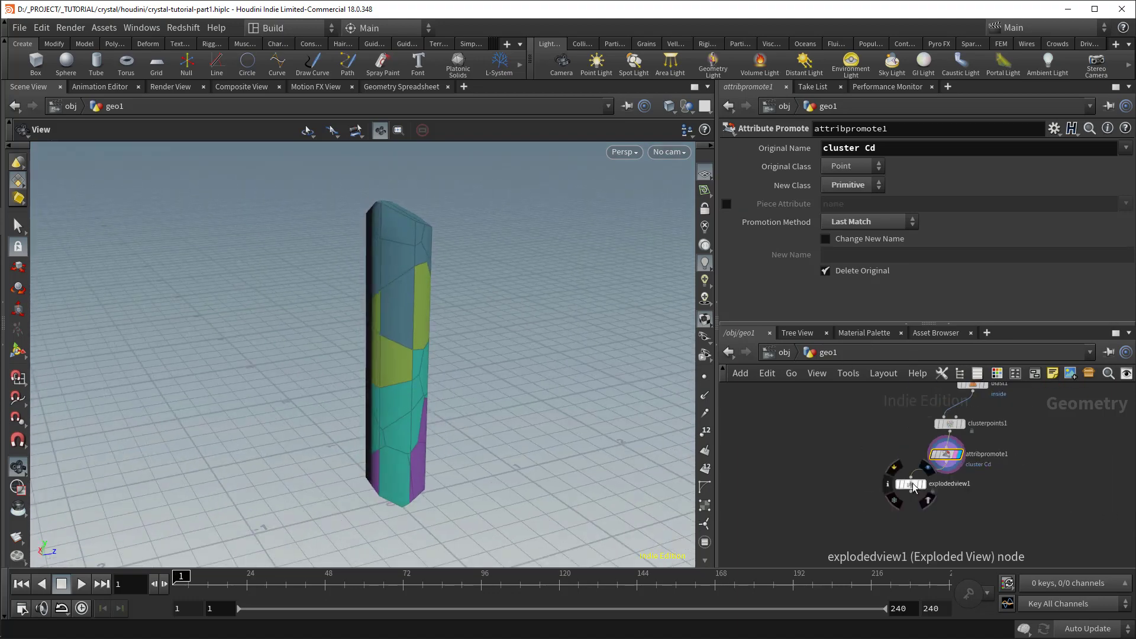
pyautogui.click(952, 425)
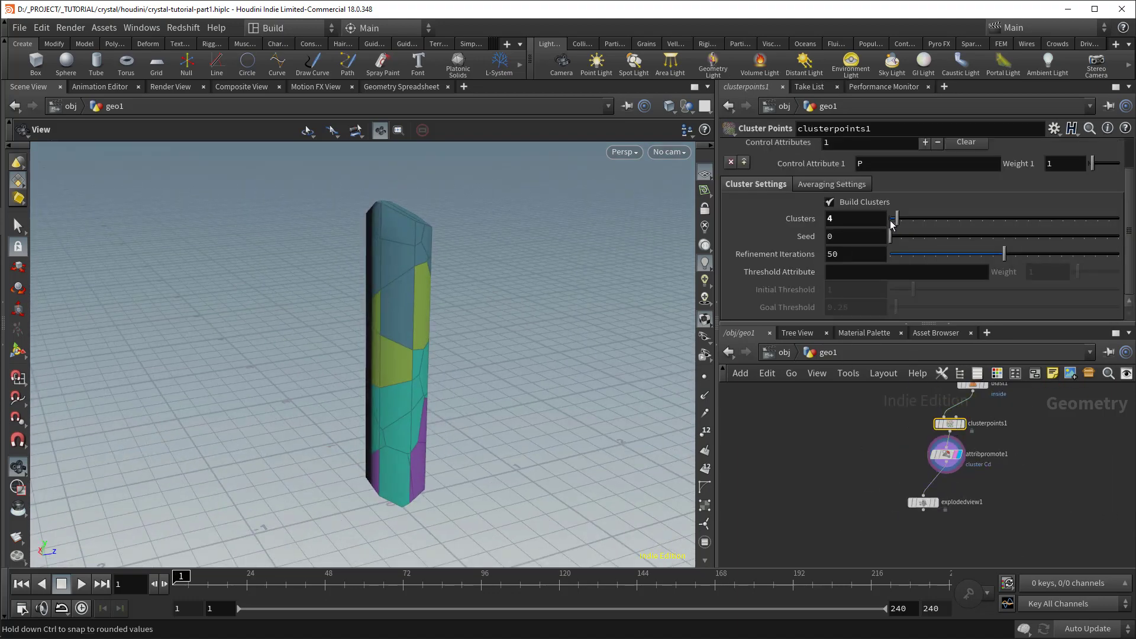
pyautogui.moveTo(892, 223)
pyautogui.mouseDown()
pyautogui.moveTo(915, 223)
pyautogui.moveTo(904, 223)
pyautogui.mouseUp()
pyautogui.moveTo(368, 290); pyautogui.dragTo(619, 274)
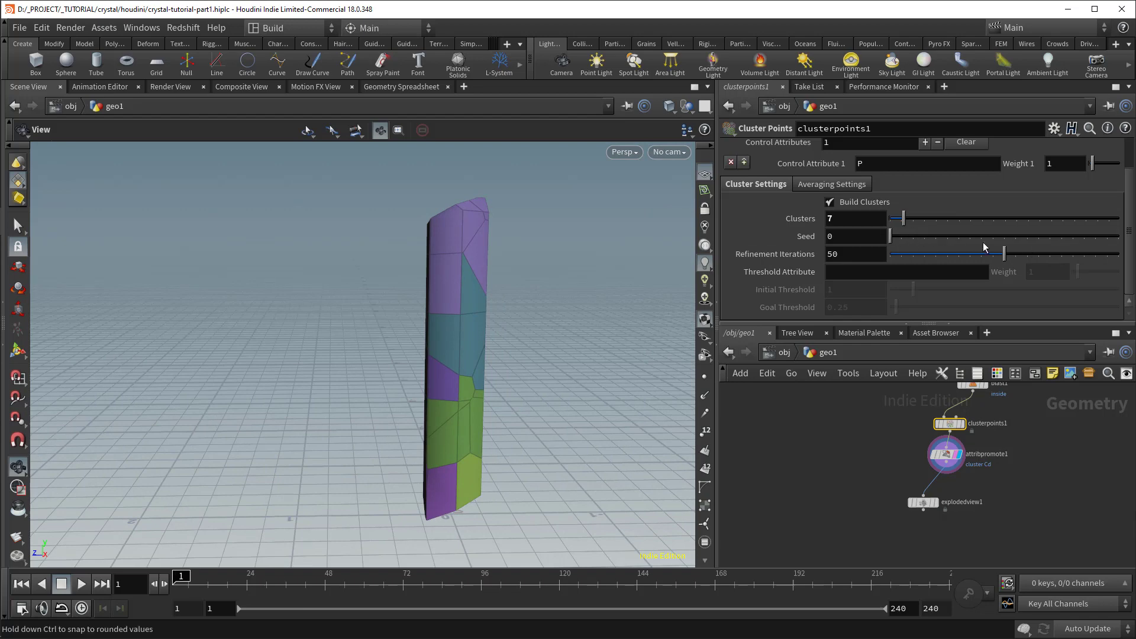
# Step: Turn off Relax Iterations on the Scatter node feeding the Voronoi Fracture and inspect the more irregular pieces
pyautogui.moveTo(977, 431); pyautogui.dragTo(890, 514, button='middle')
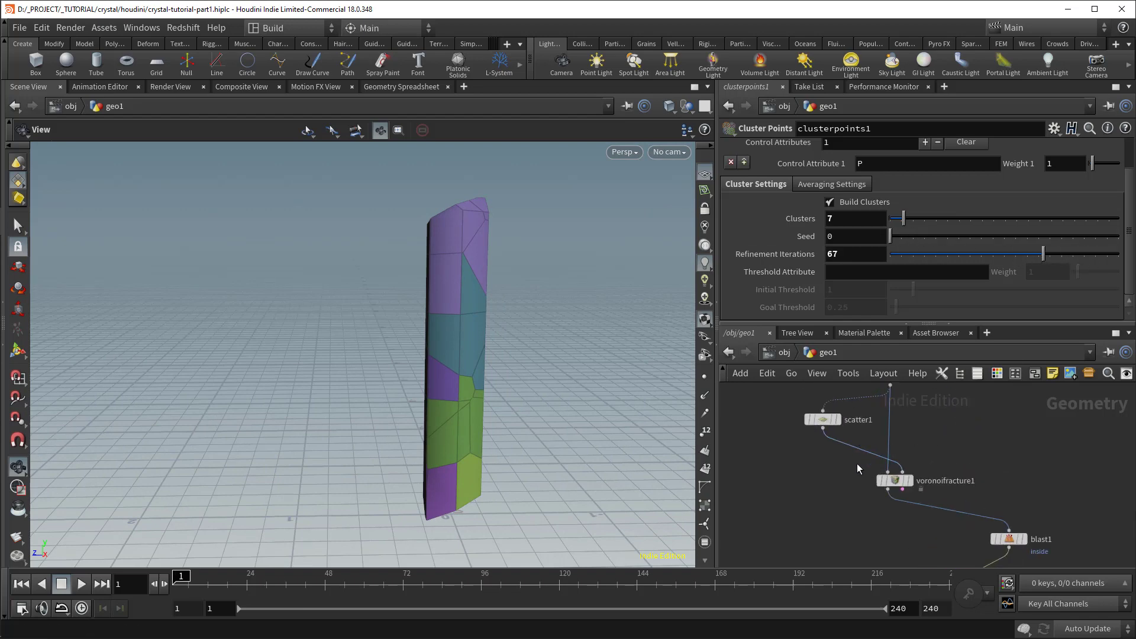
pyautogui.moveTo(857, 463); pyautogui.dragTo(769, 395)
pyautogui.scroll(-5, 877, 290)
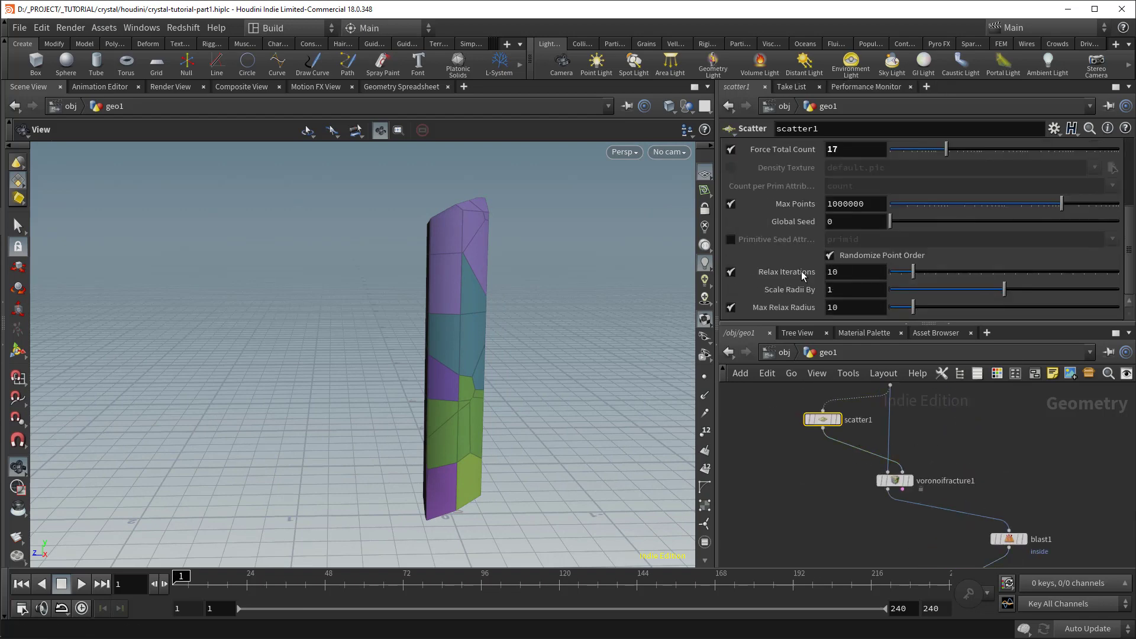
pyautogui.click(731, 273)
pyautogui.moveTo(427, 317); pyautogui.dragTo(740, 296)
# Step: Increase the first Scatter node's Force Total Count to 20 and check the crystal from other sides
pyautogui.scroll(1, 941, 175)
pyautogui.scroll(1, 941, 171)
pyautogui.moveTo(946, 187)
pyautogui.mouseDown()
pyautogui.moveTo(972, 190)
pyautogui.moveTo(949, 194)
pyautogui.mouseUp()
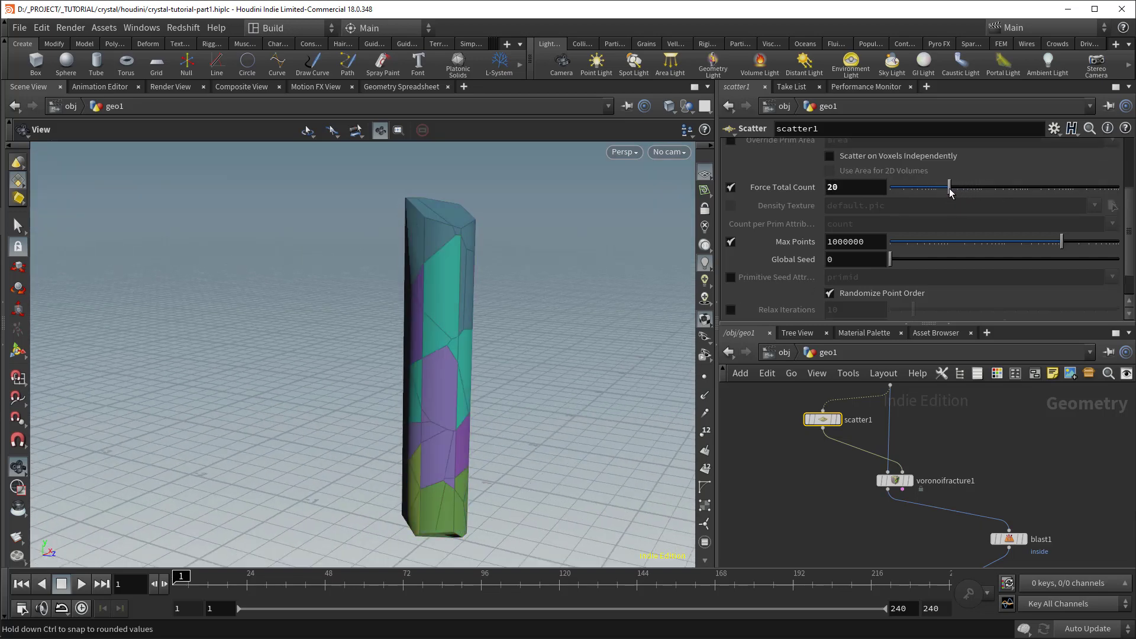
pyautogui.moveTo(375, 341); pyautogui.dragTo(822, 330)
# Step: Increase the Cluster Points node's Clusters to 9
pyautogui.moveTo(1105, 504); pyautogui.dragTo(1080, 392, button='middle')
pyautogui.scroll(2, 992, 494)
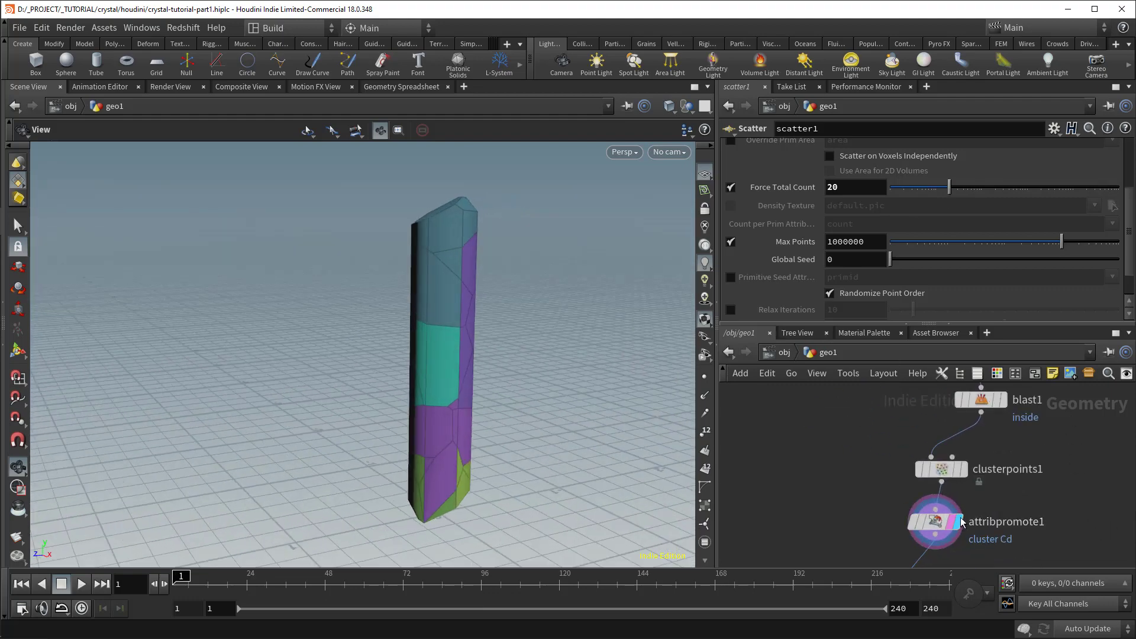
pyautogui.click(946, 473)
pyautogui.moveTo(904, 220); pyautogui.dragTo(910, 220)
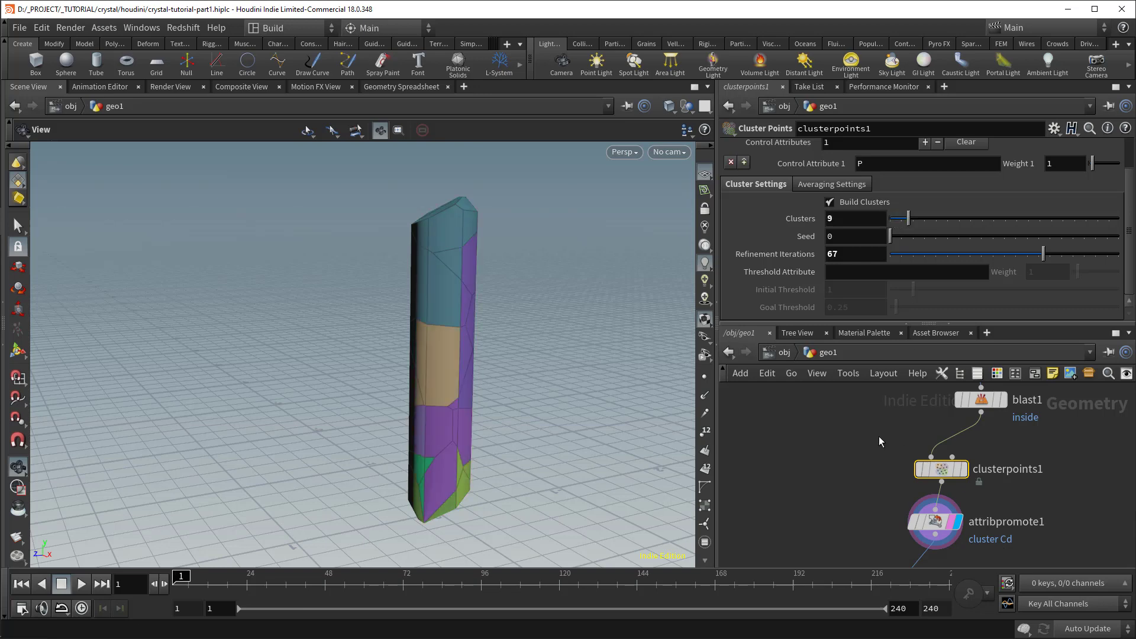
# Step: Add a second Scatter node and wire it into the Cluster Points node's other input
pyautogui.moveTo(879, 442); pyautogui.dragTo(899, 485, button='middle')
pyautogui.press('Tab')
pyautogui.write('scatter')
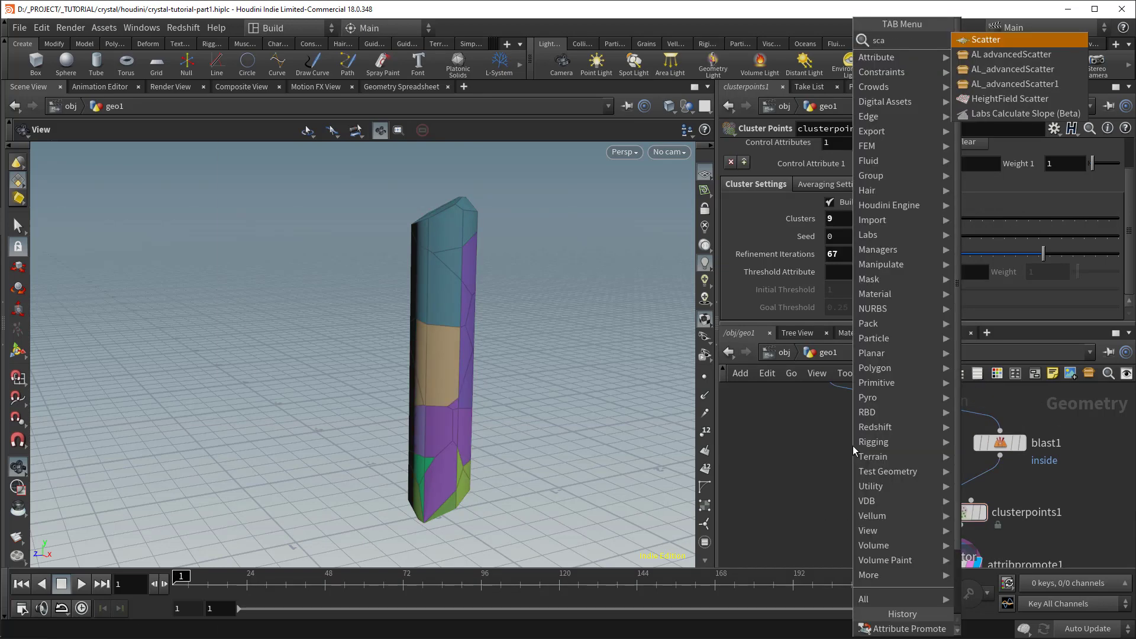
pyautogui.press('Return')
pyautogui.moveTo(972, 500); pyautogui.dragTo(849, 462)
pyautogui.moveTo(911, 457); pyautogui.dragTo(963, 503, button='middle')
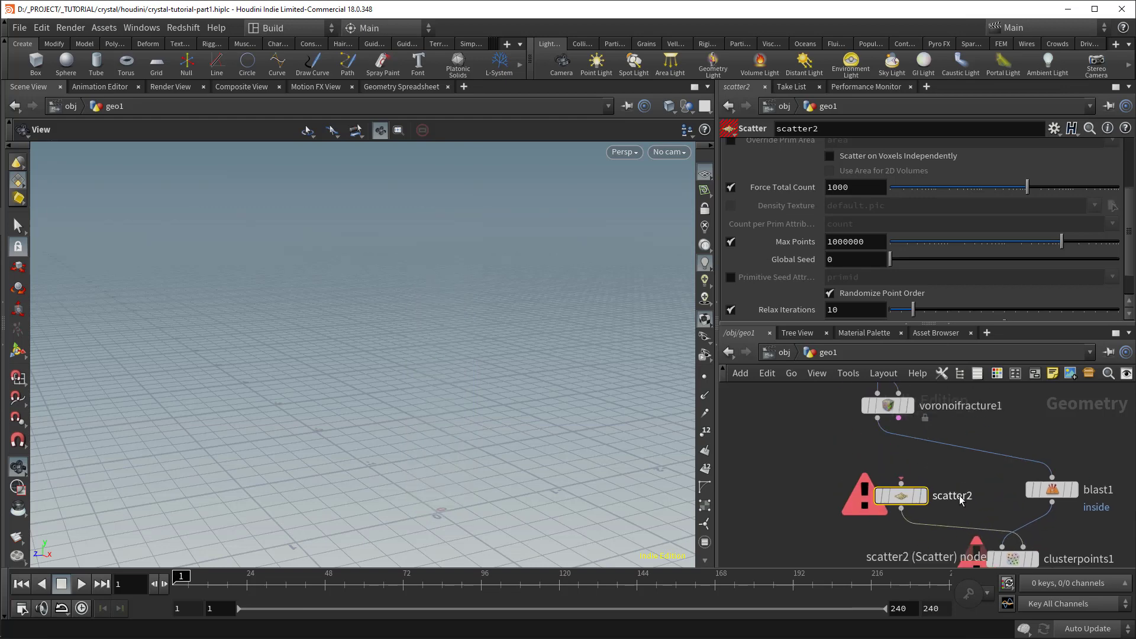
# Step: Wire the Voronoi Fracture's output into the second Scatter node
pyautogui.scroll(-1, 963, 497)
pyautogui.moveTo(911, 484); pyautogui.dragTo(904, 449)
pyautogui.click(892, 432)
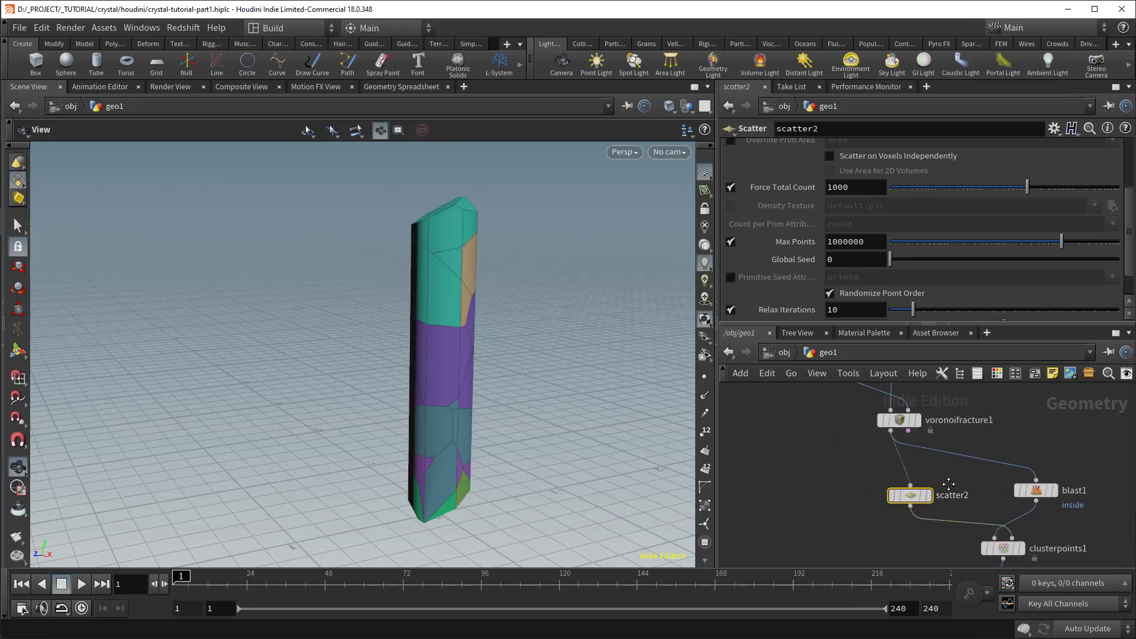
# Step: Rewire the second Scatter node's input to the Blast node's output and reposition it in the network
pyautogui.moveTo(924, 486); pyautogui.dragTo(901, 463, button='middle')
pyautogui.click(1021, 487)
pyautogui.moveTo(885, 479); pyautogui.dragTo(895, 503)
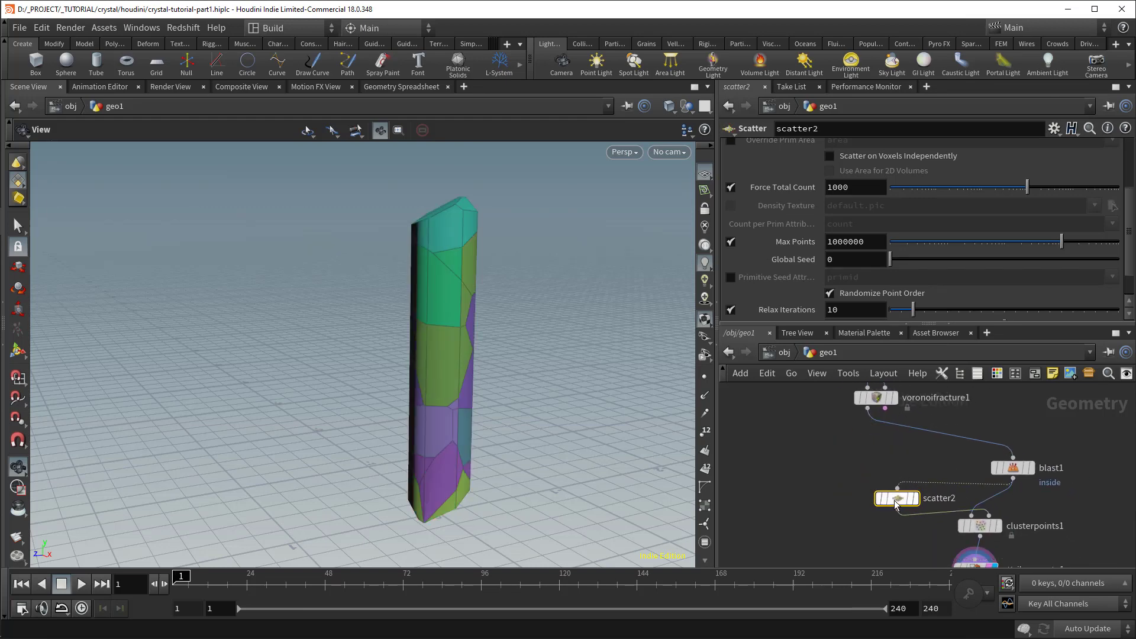
# Step: Set the second Scatter node's Force Total Count to 7, turn off Relax Iterations and check the crystal from another side
pyautogui.moveTo(995, 188); pyautogui.dragTo(929, 188)
pyautogui.click(730, 310)
pyautogui.moveTo(438, 344); pyautogui.dragTo(762, 348)
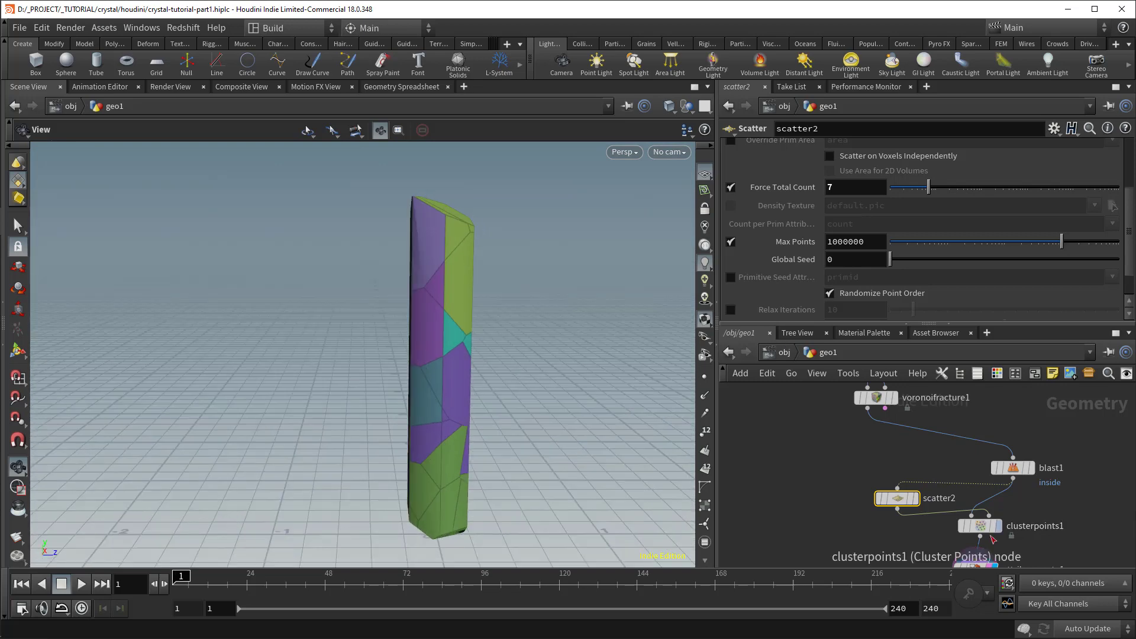
# Step: Increase the Cluster Points node's Clusters and set the second Scatter node's Force Total Count to 36
pyautogui.click(986, 526)
pyautogui.moveTo(914, 219)
pyautogui.mouseDown()
pyautogui.moveTo(903, 221)
pyautogui.moveTo(936, 223)
pyautogui.mouseUp()
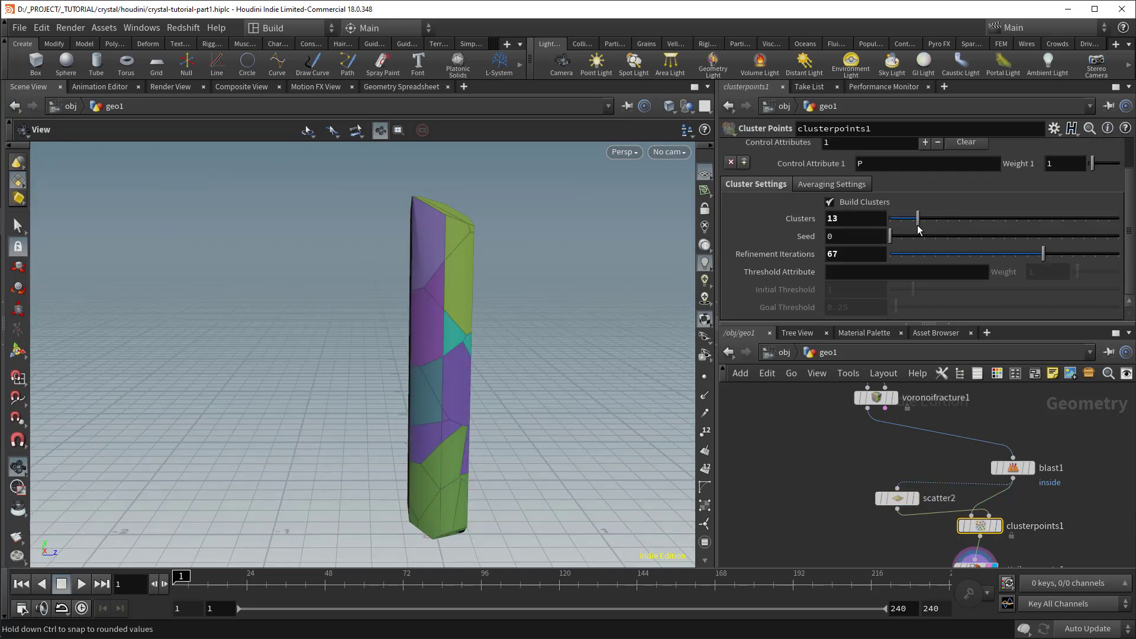
pyautogui.click(899, 504)
pyautogui.moveTo(920, 188); pyautogui.dragTo(961, 193)
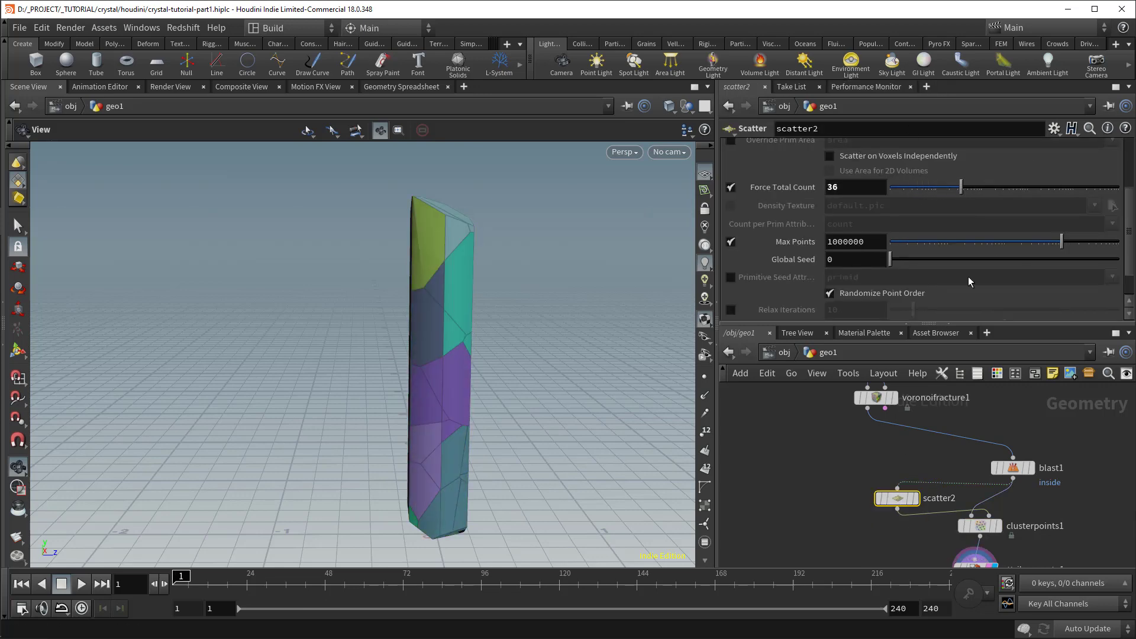
pyautogui.moveTo(421, 337); pyautogui.dragTo(459, 375)
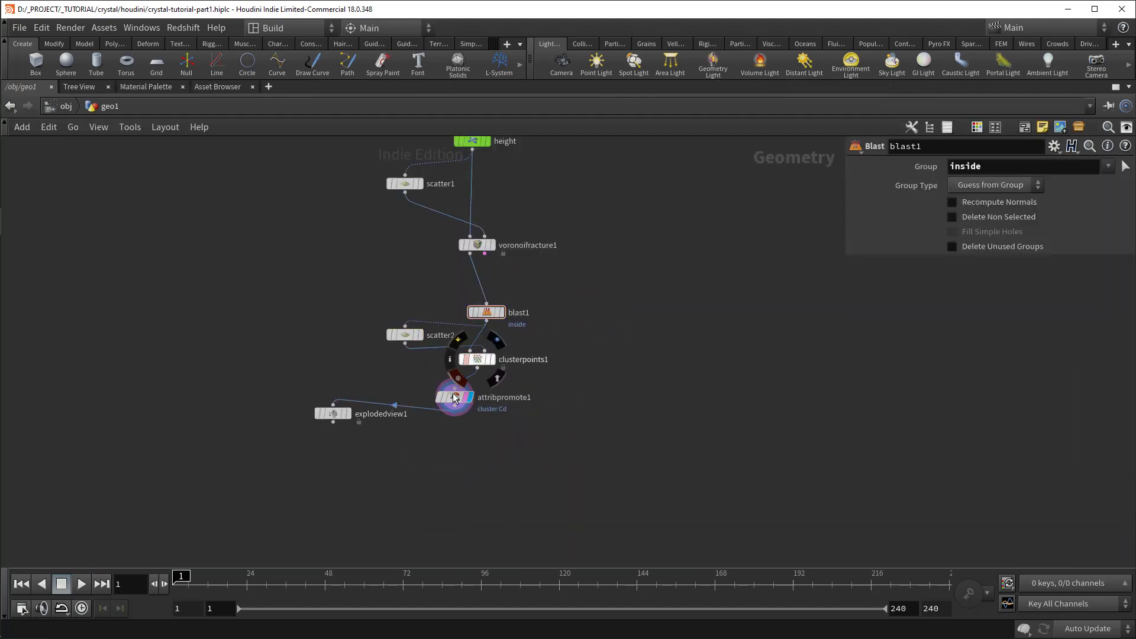
# Step: Straighten the Attribute Promote and Blast nodes under the rest of the node chain
pyautogui.moveTo(455, 398); pyautogui.dragTo(482, 399)
pyautogui.moveTo(487, 313); pyautogui.dragTo(472, 308)
pyautogui.moveTo(519, 337); pyautogui.dragTo(534, 396, button='middle')
pyautogui.scroll(-4, 550, 392)
pyautogui.moveTo(584, 491); pyautogui.dragTo(351, 268)
# Step: Insert a Null named crystal_baseshape between the height Transform and the first Scatter and Voronoi Fracture nodes
pyautogui.press('Tab')
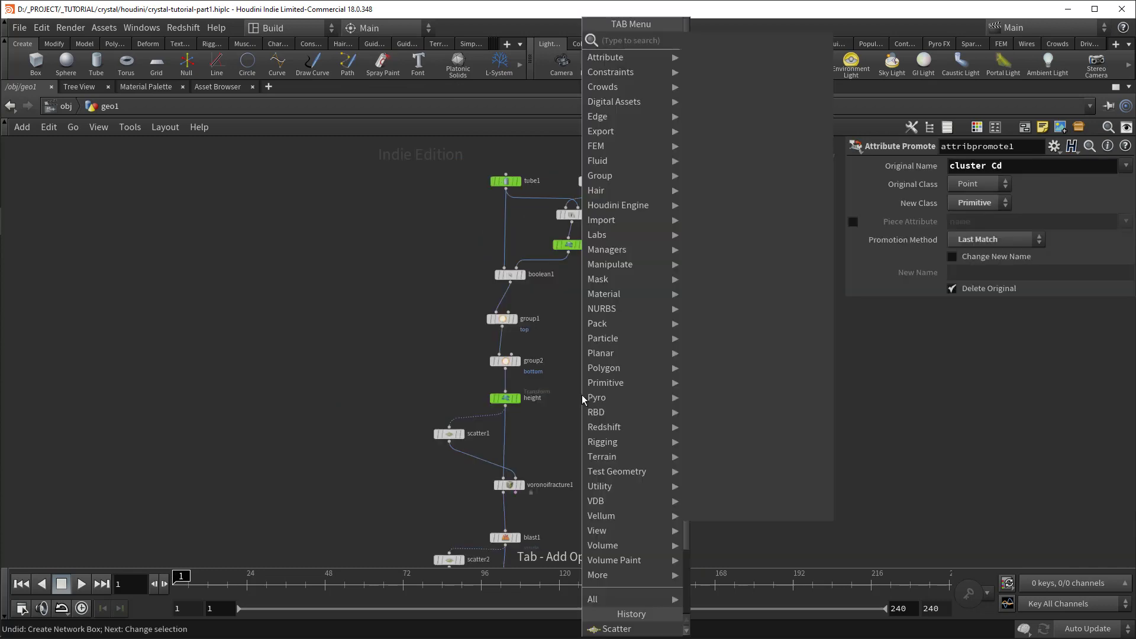
pyautogui.write('null')
pyautogui.press('Return')
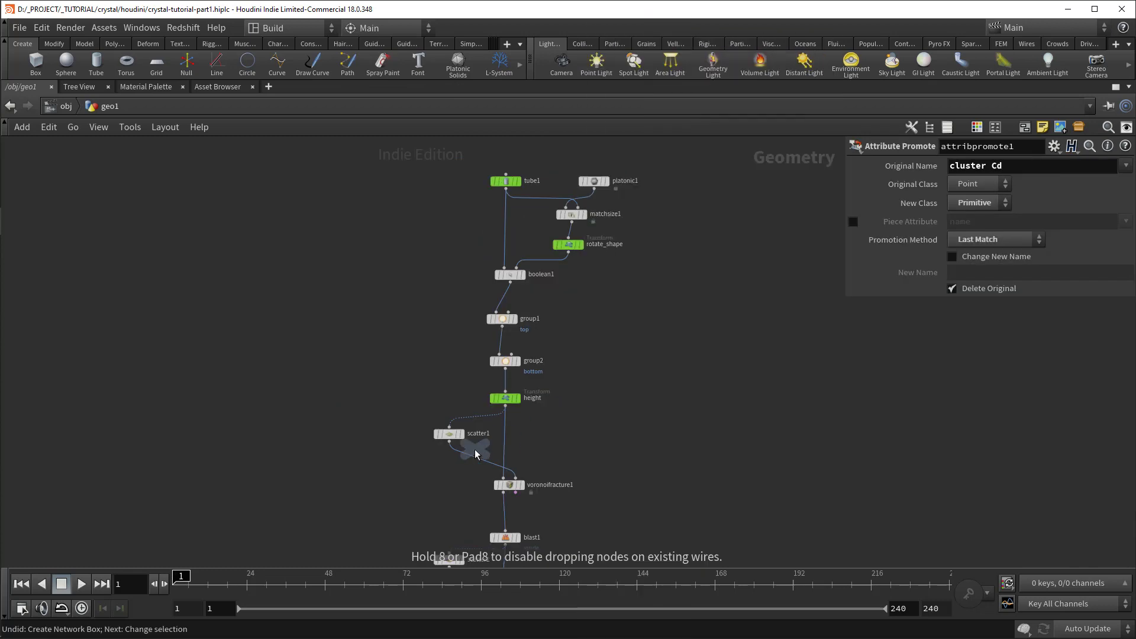
pyautogui.scroll(2, 475, 450)
pyautogui.click(515, 424)
pyautogui.moveTo(474, 408); pyautogui.dragTo(517, 437)
pyautogui.scroll(-4, 557, 419)
pyautogui.moveTo(559, 417); pyautogui.dragTo(561, 445, button='middle')
pyautogui.moveTo(664, 228)
pyautogui.mouseDown()
pyautogui.moveTo(532, 413)
pyautogui.moveTo(495, 444)
pyautogui.moveTo(529, 332)
pyautogui.mouseUp()
pyautogui.scroll(4, 549, 435)
pyautogui.doubleClick(550, 430)
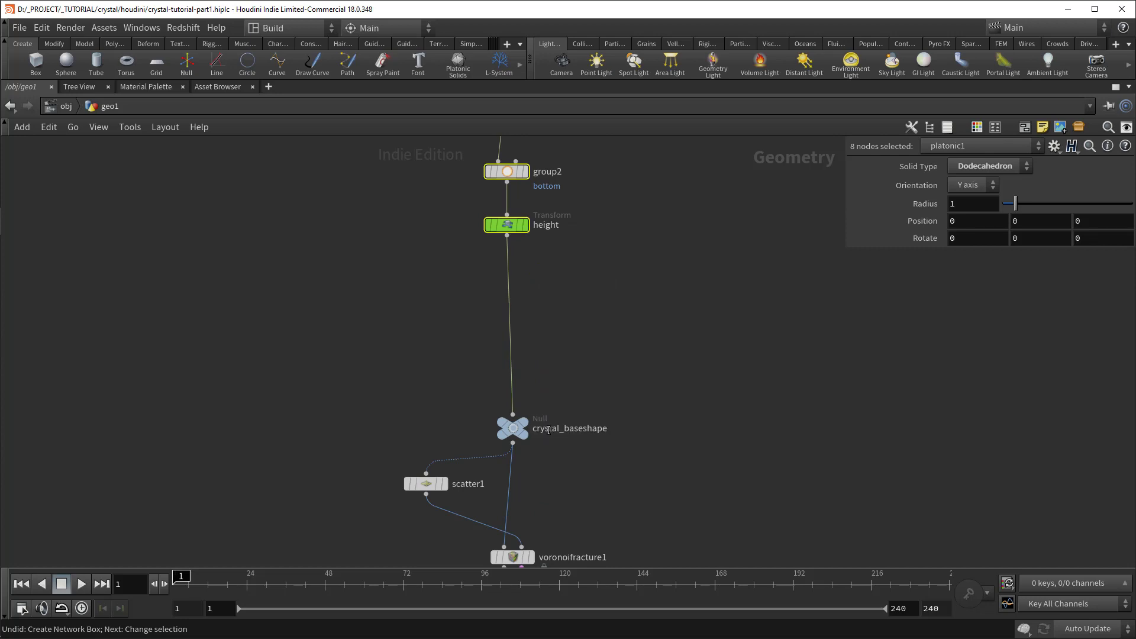
# Step: Wrap the eight base shape nodes in one network box and the fracture and cluster nodes in a second one
pyautogui.scroll(-6, 562, 415)
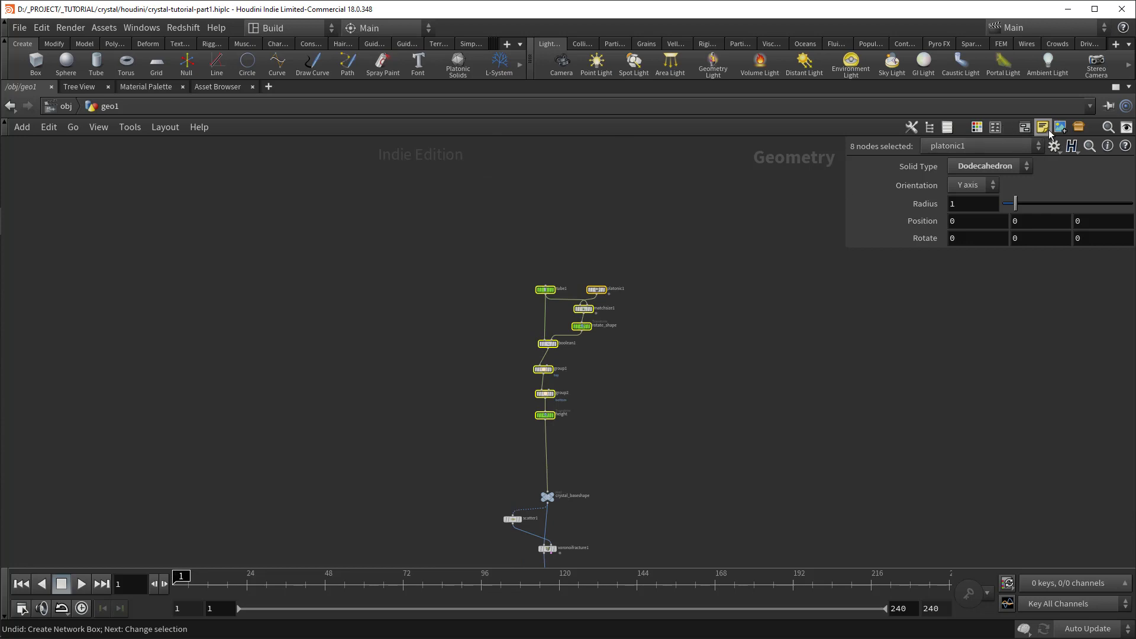
pyautogui.hotkey('shift', 'o')
pyautogui.moveTo(586, 502); pyautogui.dragTo(581, 229, button='middle')
pyautogui.moveTo(598, 222); pyautogui.dragTo(599, 223)
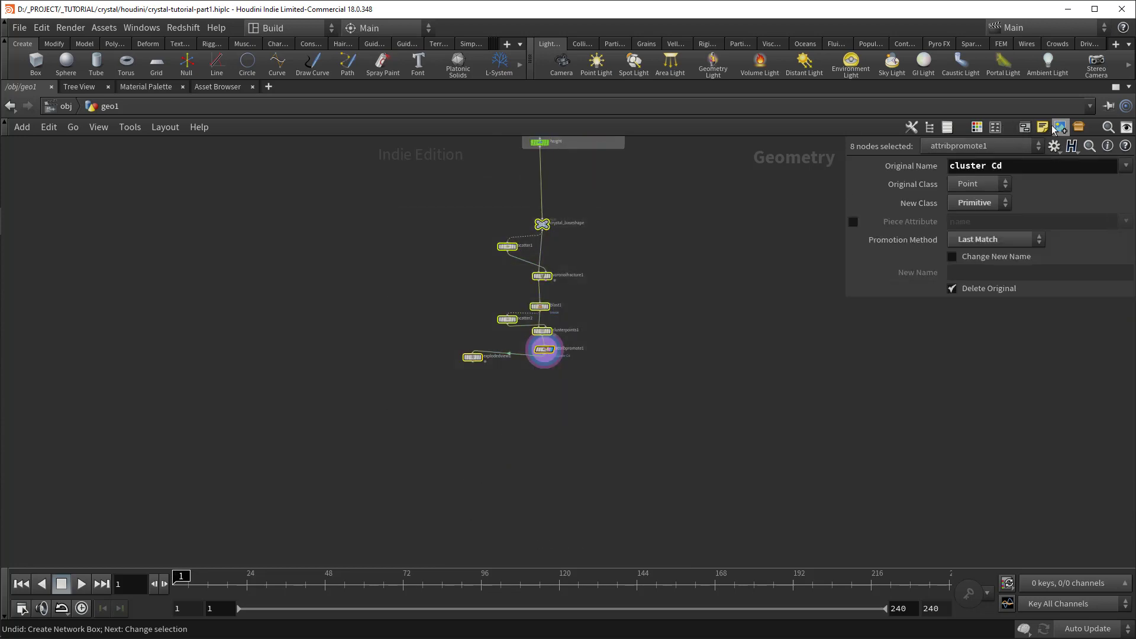
pyautogui.click(1025, 128)
# Step: Title the network box around the fracture and cluster nodes CLUSTER PIECES
pyautogui.moveTo(675, 347); pyautogui.dragTo(608, 381, button='middle')
pyautogui.scroll(2, 553, 276)
pyautogui.moveTo(607, 381); pyautogui.dragTo(604, 441)
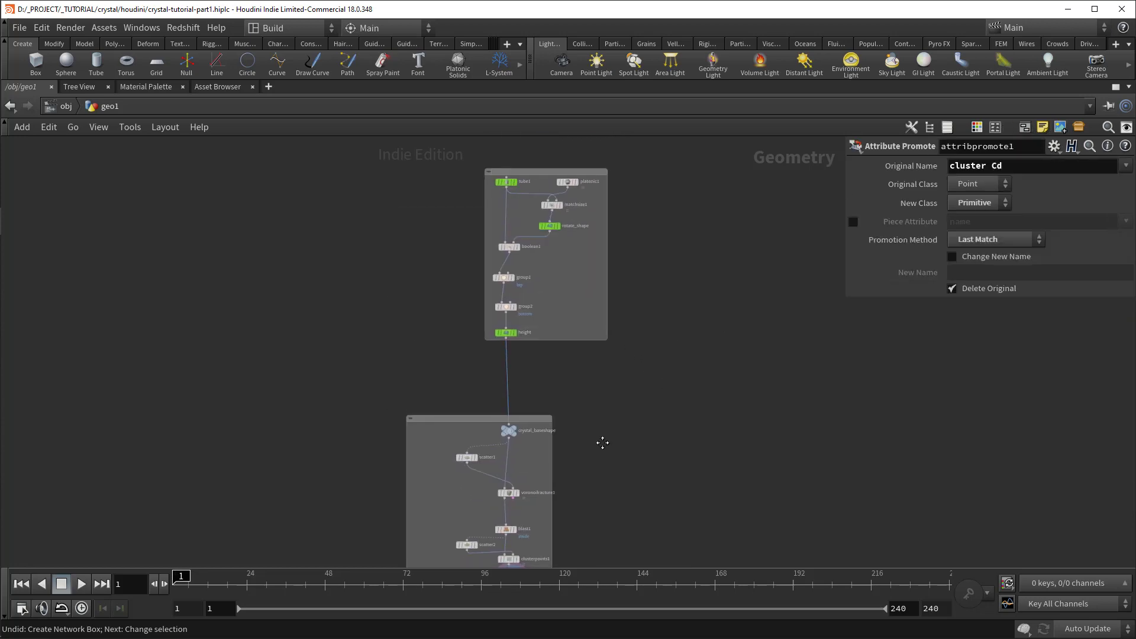
pyautogui.moveTo(604, 441); pyautogui.dragTo(609, 417, button='middle')
pyautogui.scroll(3, 480, 362)
pyautogui.click(440, 338)
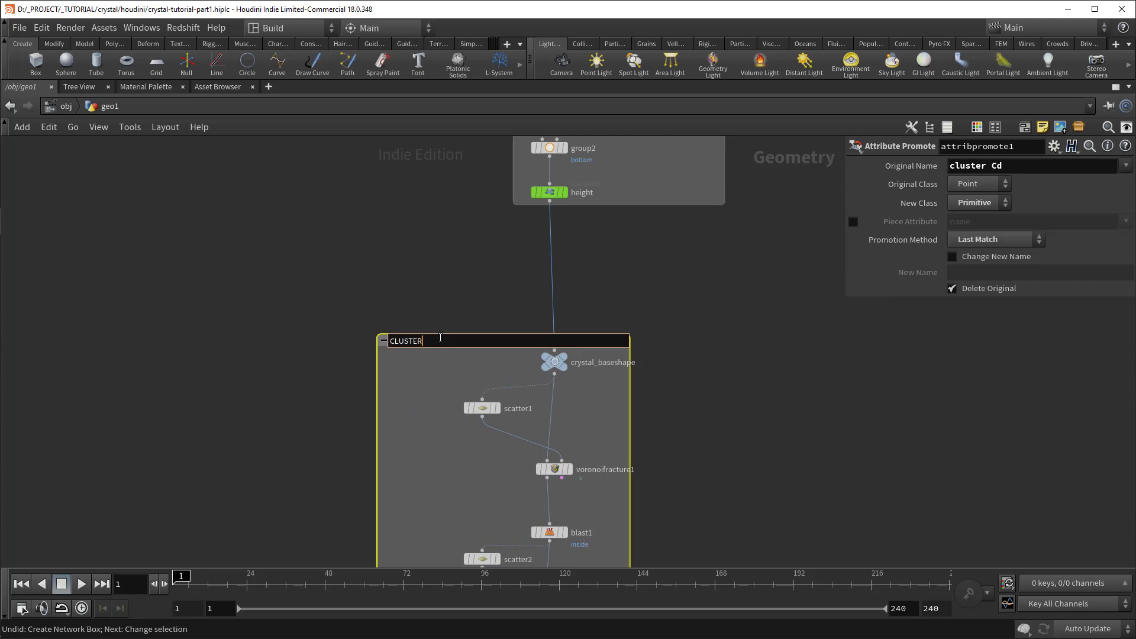
pyautogui.write('CLUSTER PIECES')
pyautogui.press('Return')
pyautogui.click(681, 315)
# Step: Title the network box around the base shape nodes CRYSTAL BASE SHAPE
pyautogui.scroll(-1, 680, 316)
pyautogui.moveTo(669, 369); pyautogui.dragTo(651, 512, button='middle')
pyautogui.scroll(-1, 651, 512)
pyautogui.scroll(3, 591, 203)
pyautogui.click(588, 186)
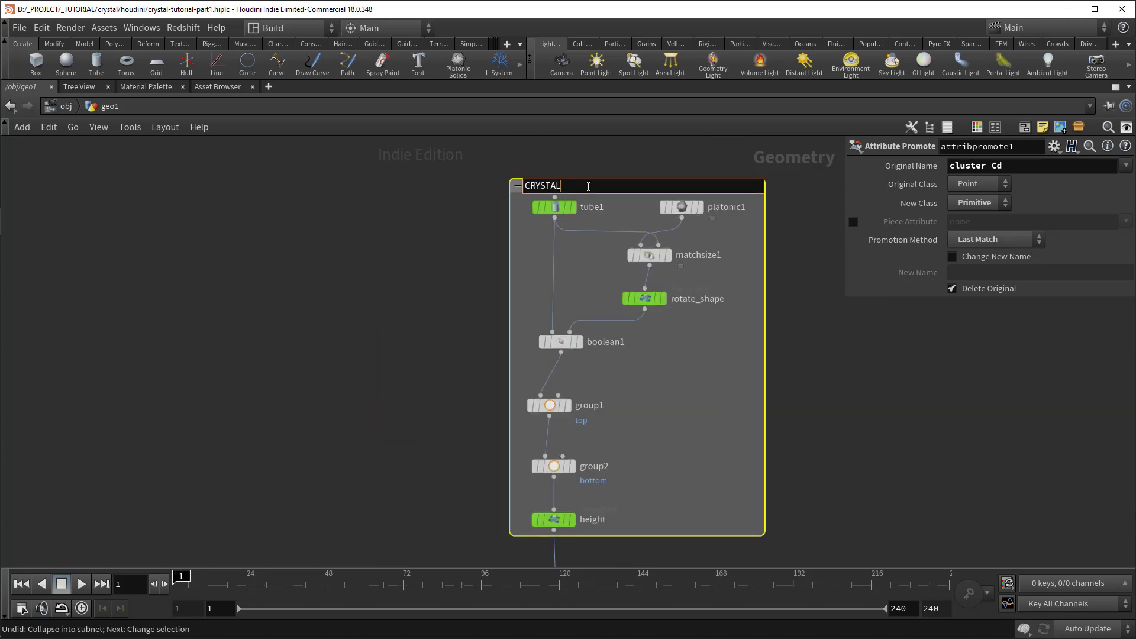
pyautogui.press('Return')
pyautogui.scroll(-3, 475, 187)
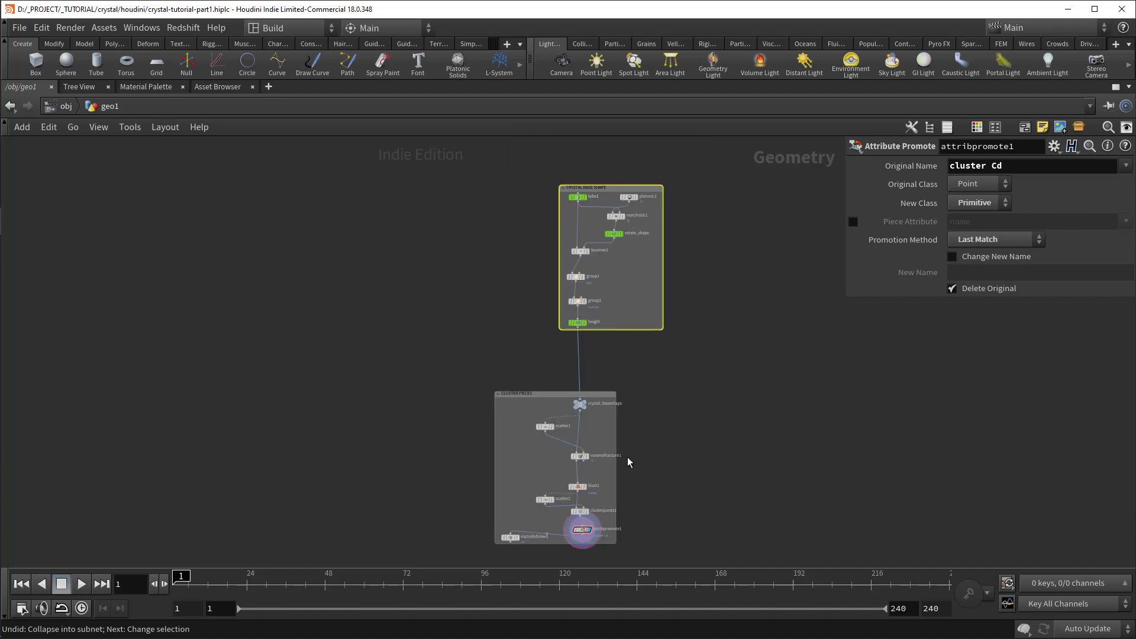
# Step: Restore the split pane layout and inspect the clustered crystal up close in the viewport
pyautogui.moveTo(628, 457); pyautogui.dragTo(630, 412, button='middle')
pyautogui.scroll(1, 648, 398)
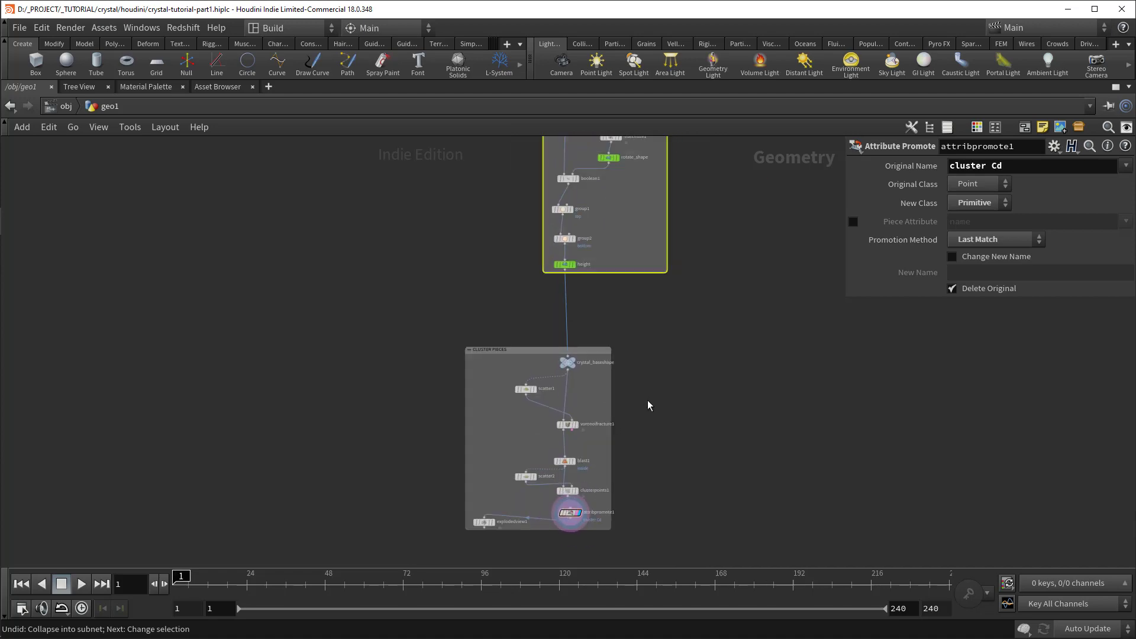
pyautogui.hotkey('ctrl', 'b')
pyautogui.click(705, 432)
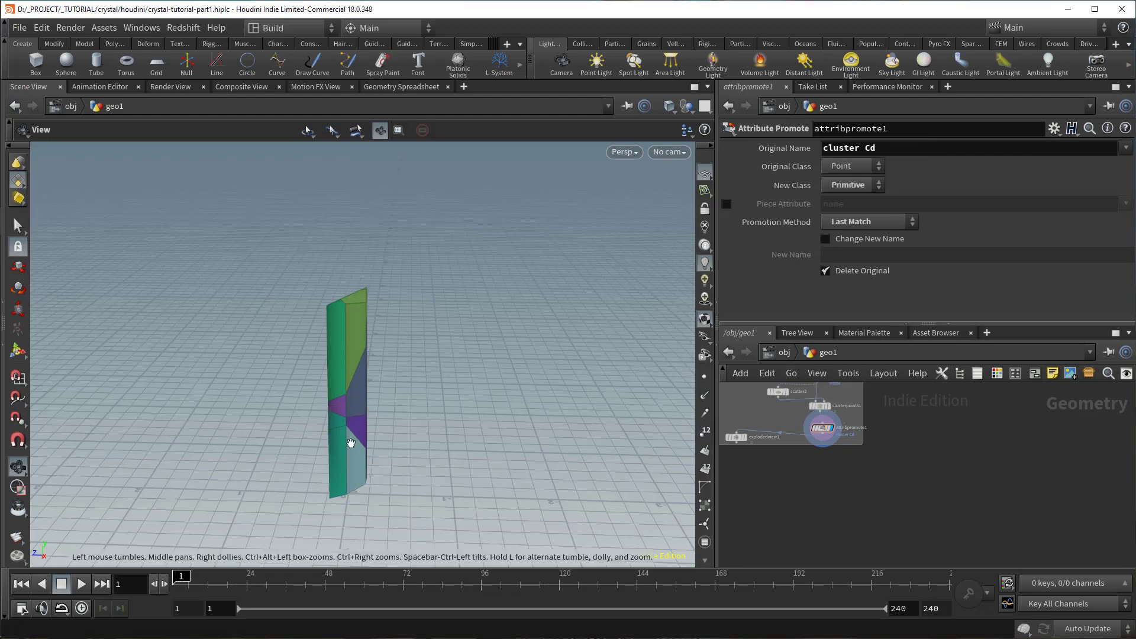
pyautogui.moveTo(351, 444); pyautogui.dragTo(376, 425)
pyautogui.moveTo(376, 425); pyautogui.dragTo(657, 459, button='right')
pyautogui.moveTo(503, 409); pyautogui.dragTo(465, 397)
pyautogui.scroll(1, 769, 473)
# Step: Add a Null named crystal_cluster and wire it to the Attribute Promote node's output
pyautogui.press('Tab')
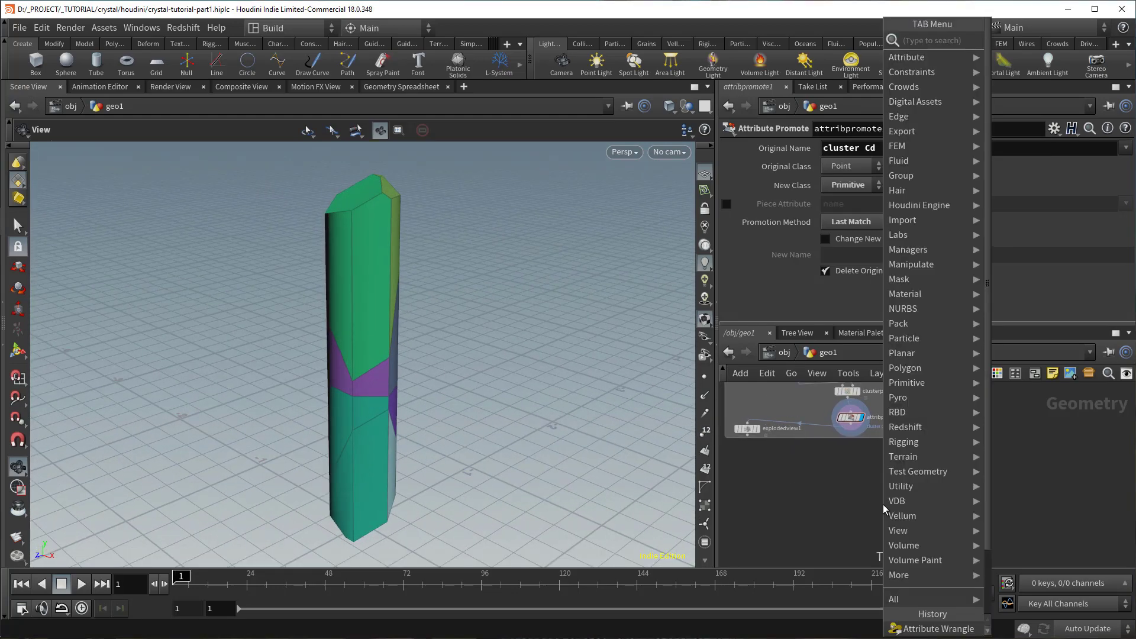
pyautogui.press('Return')
pyautogui.click(866, 492)
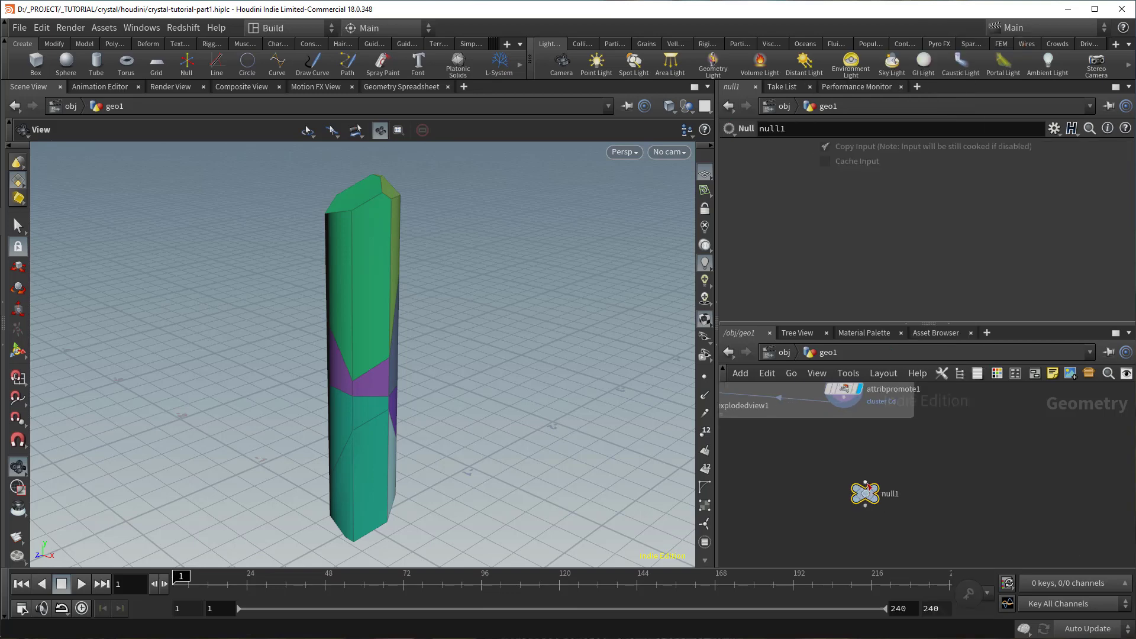
pyautogui.moveTo(865, 482); pyautogui.dragTo(855, 412)
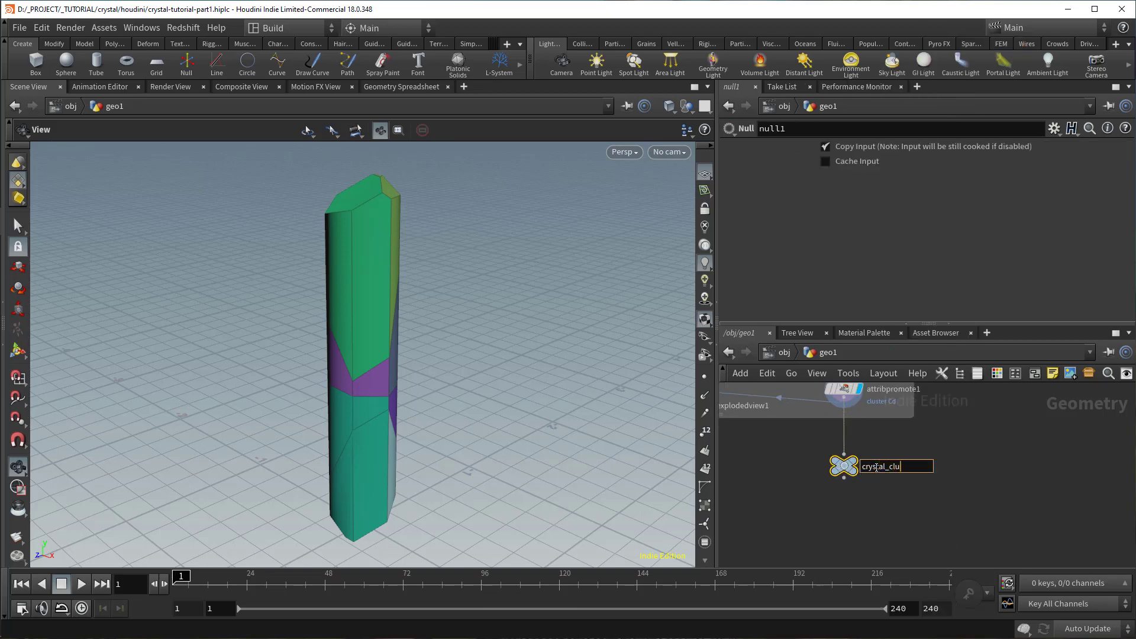
pyautogui.moveTo(928, 490); pyautogui.dragTo(889, 478, button='middle')
# Step: Add a second Blast node, wire it to the crystal_cluster Null and display its output
pyautogui.press('Tab')
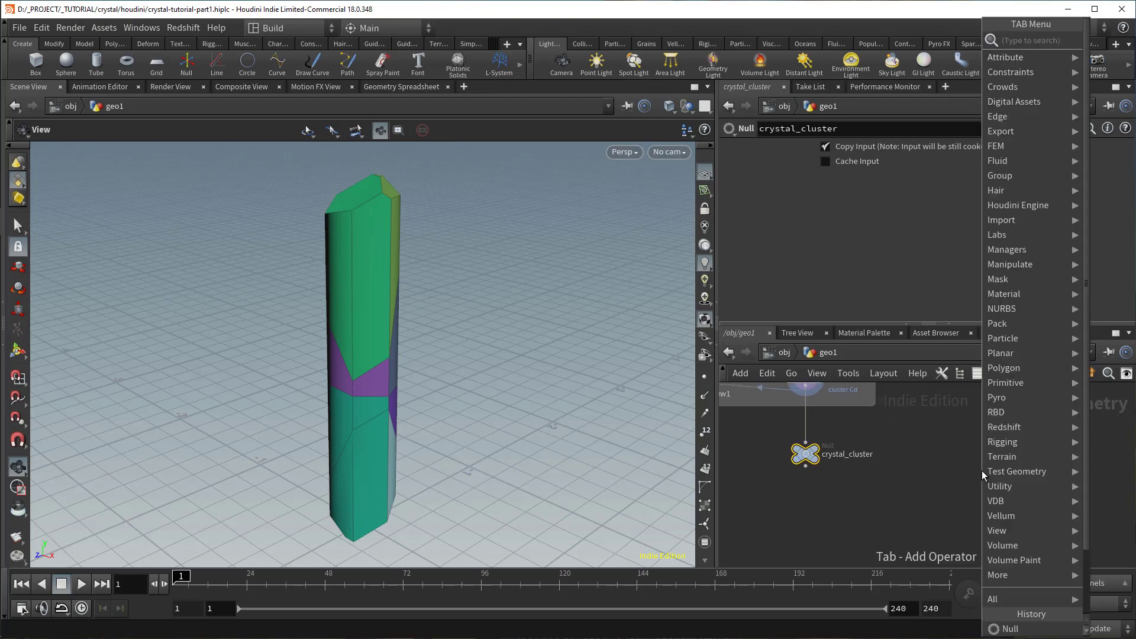
pyautogui.write('line')
pyautogui.press('Return')
pyautogui.click(983, 477)
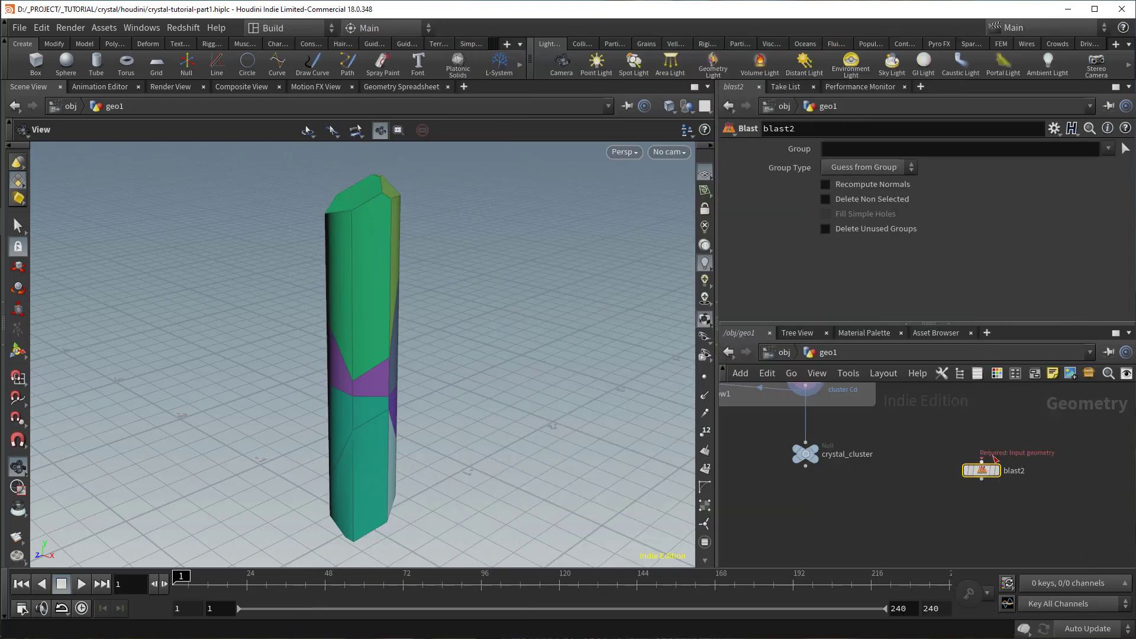
pyautogui.moveTo(850, 481); pyautogui.dragTo(806, 477)
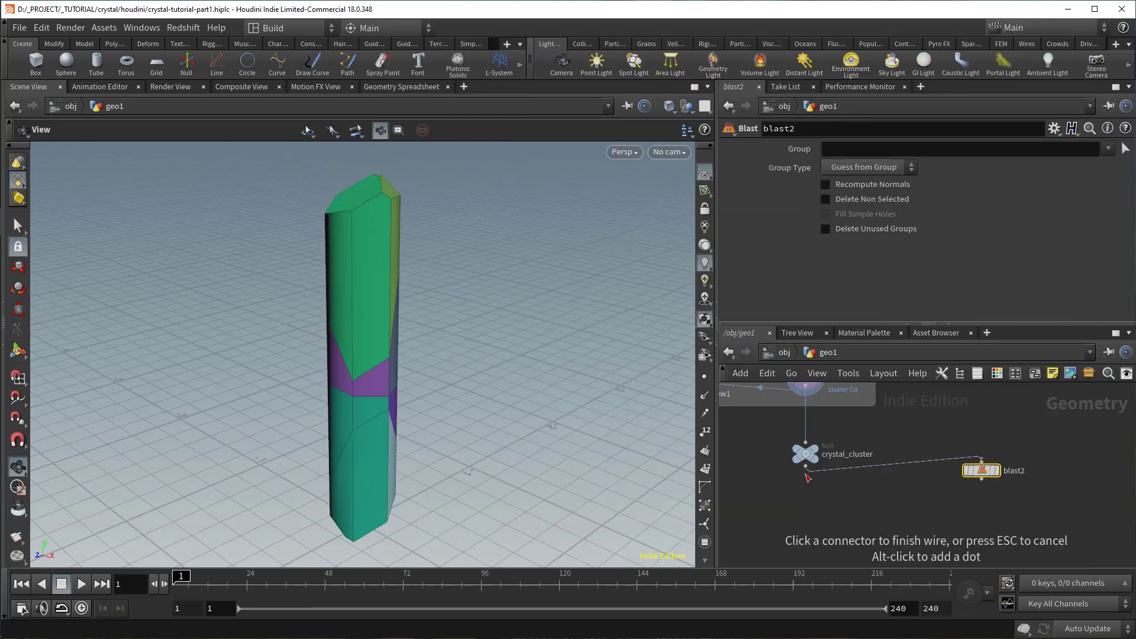
pyautogui.click(997, 471)
pyautogui.moveTo(979, 470); pyautogui.dragTo(961, 487)
# Step: Set the new Blast node's Group to top and enable Delete Non Selected
pyautogui.click(1108, 149)
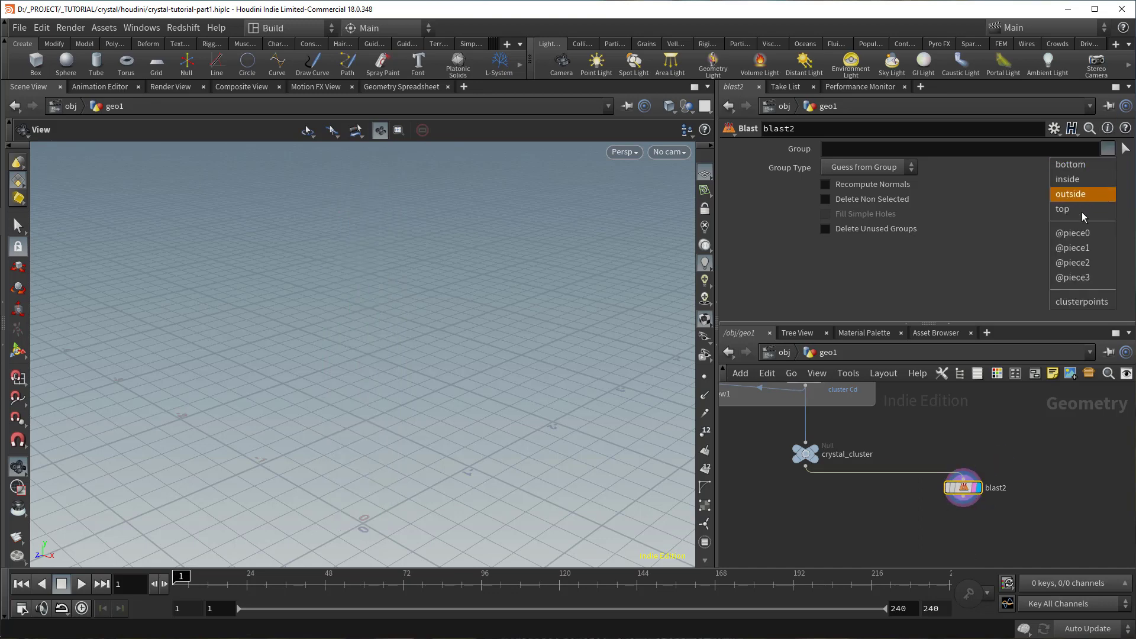
pyautogui.click(1083, 194)
pyautogui.click(858, 201)
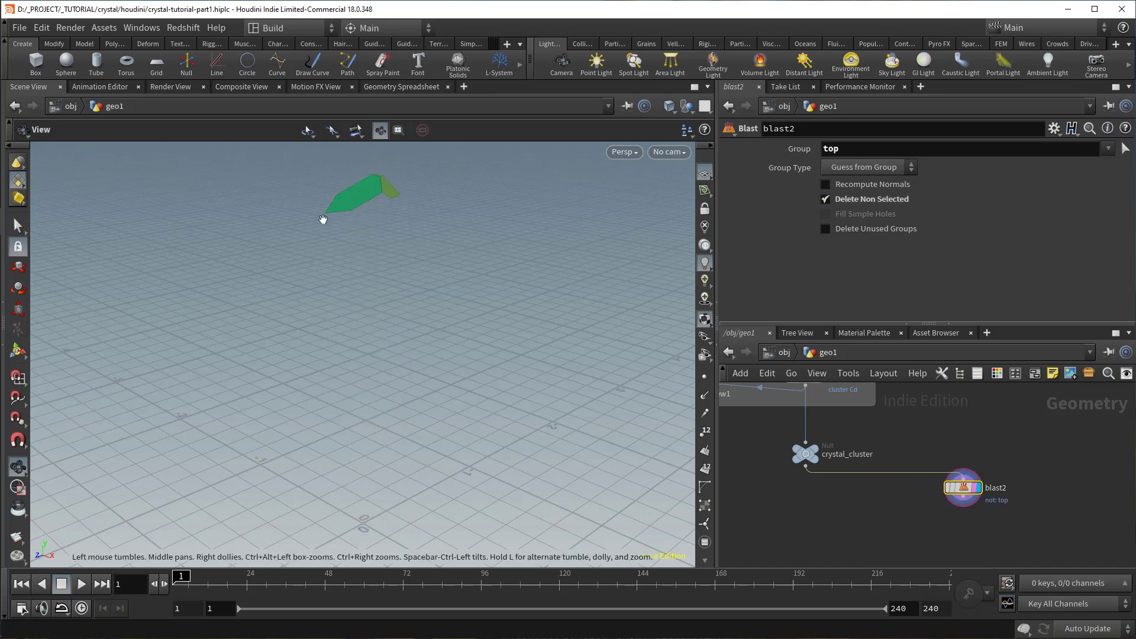
# Step: Add an Assemble node after the new Blast node and enable Create Packed Geometry
pyautogui.moveTo(921, 521); pyautogui.dragTo(926, 499, button='middle')
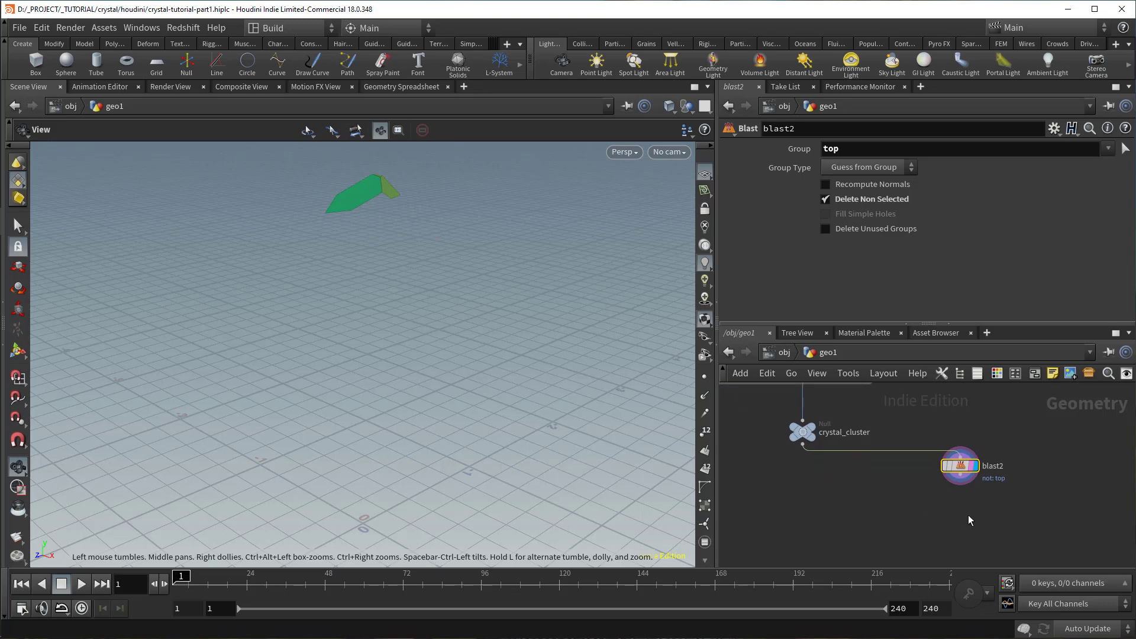
pyautogui.press('Tab')
pyautogui.write('assemble')
pyautogui.press('Return')
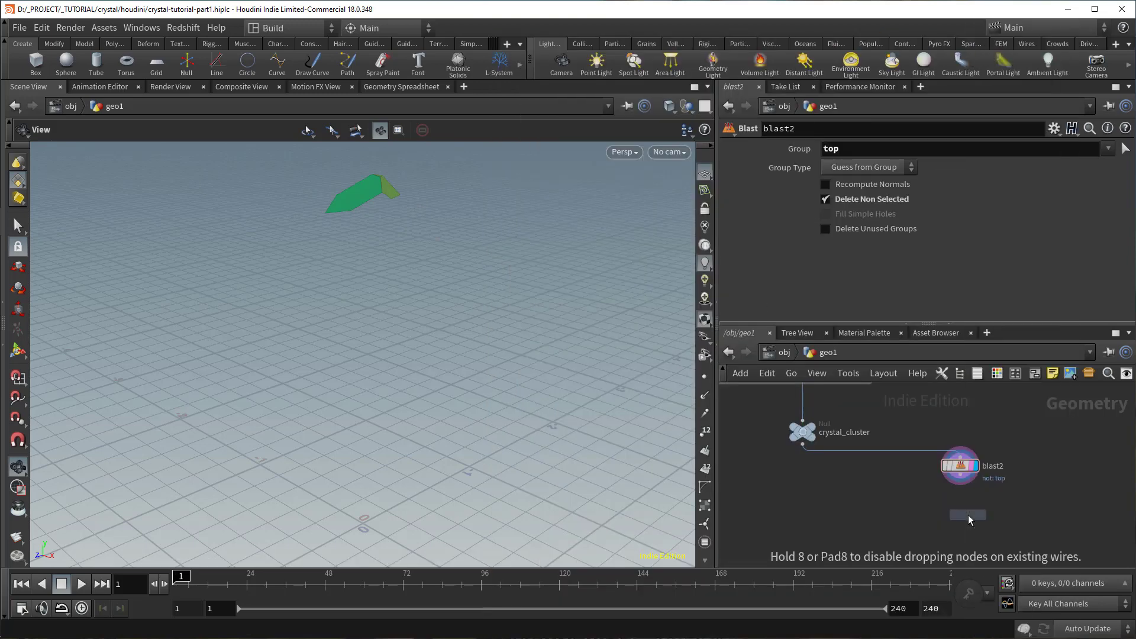
pyautogui.click(969, 519)
pyautogui.scroll(2, 965, 520)
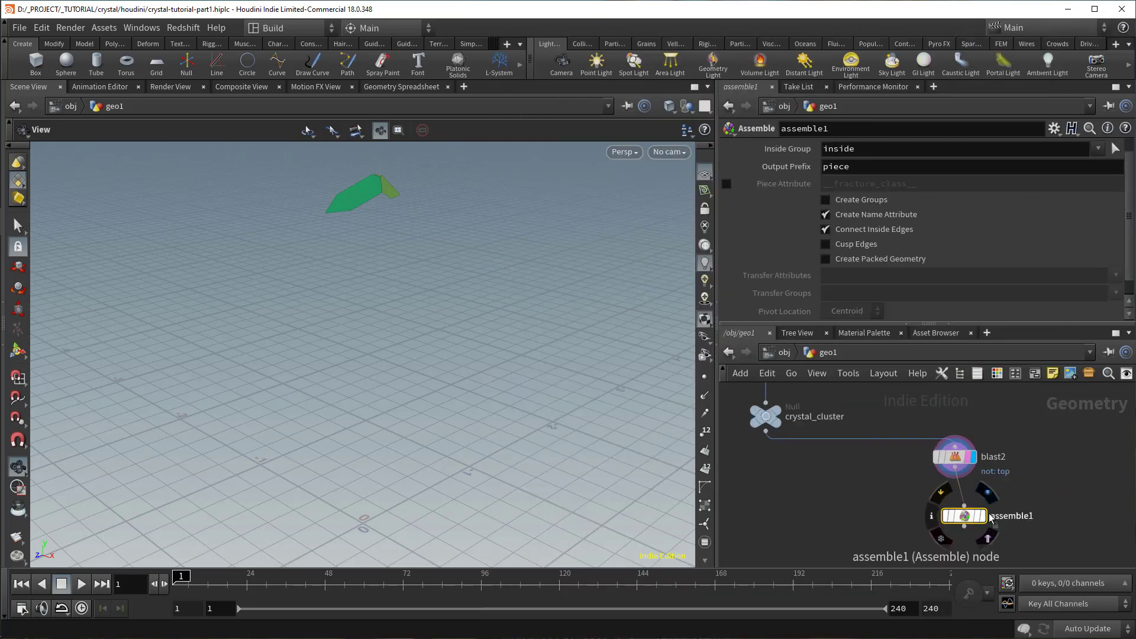
pyautogui.click(878, 260)
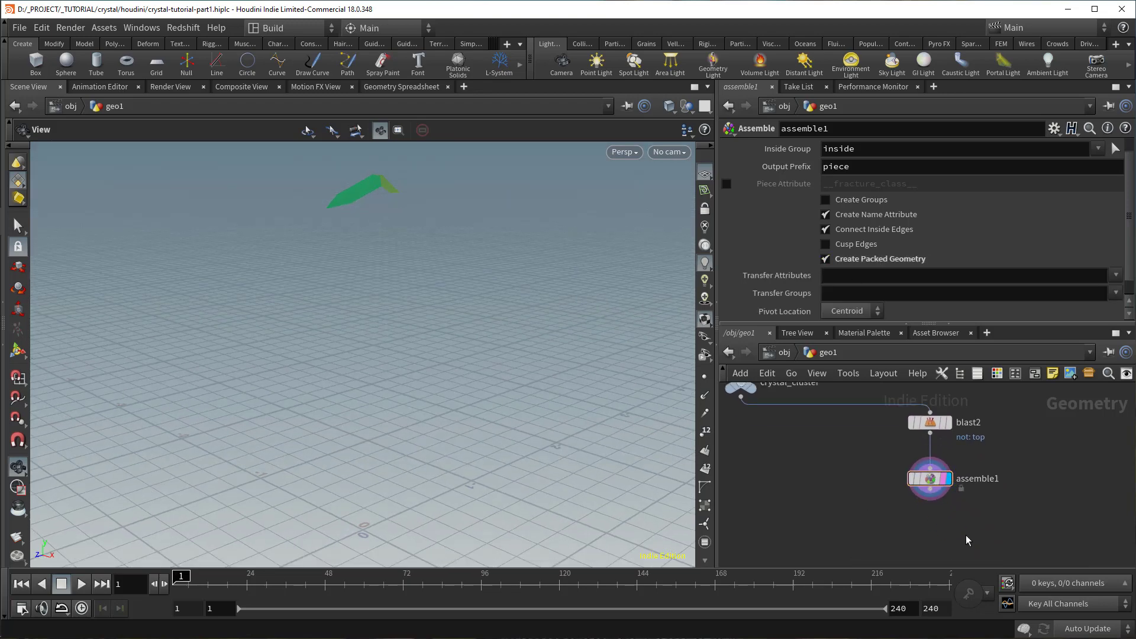
# Step: Add an Add node after Assemble with Delete Geometry But Keep the Points enabled, and show only its output
pyautogui.press('Tab')
pyautogui.write('add')
pyautogui.press('Return')
pyautogui.click(931, 536)
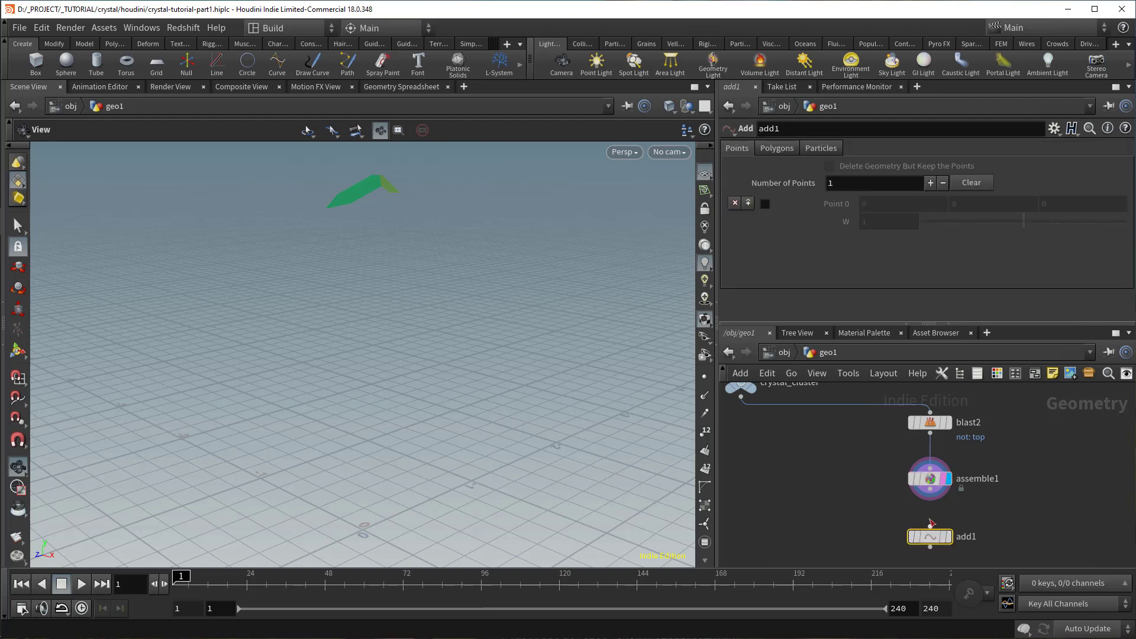
pyautogui.click(947, 537)
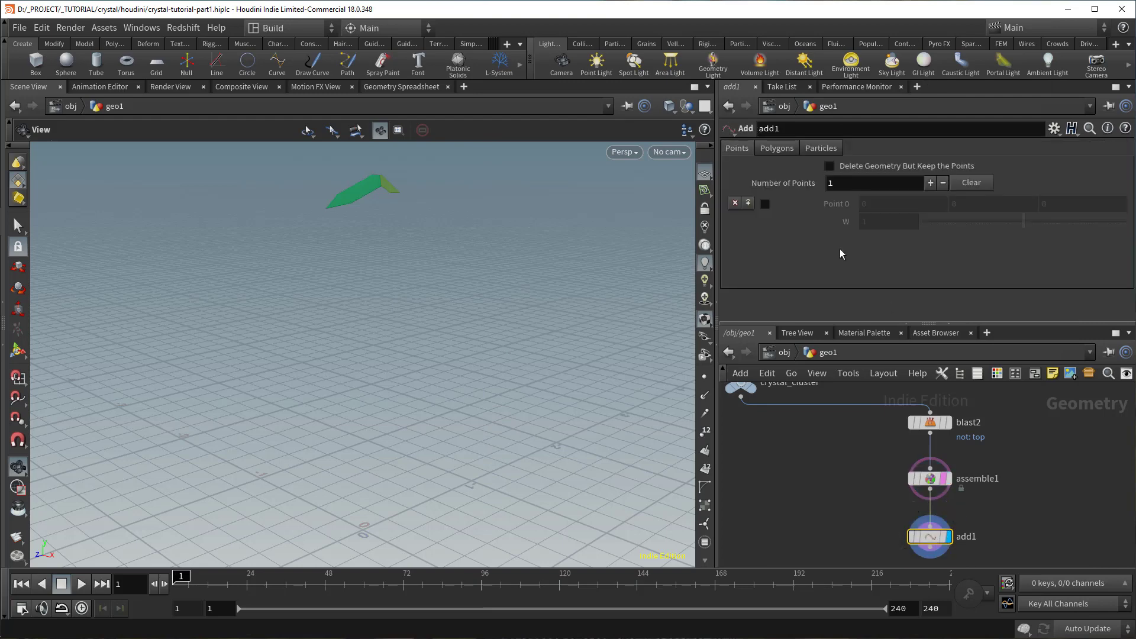
pyautogui.click(831, 166)
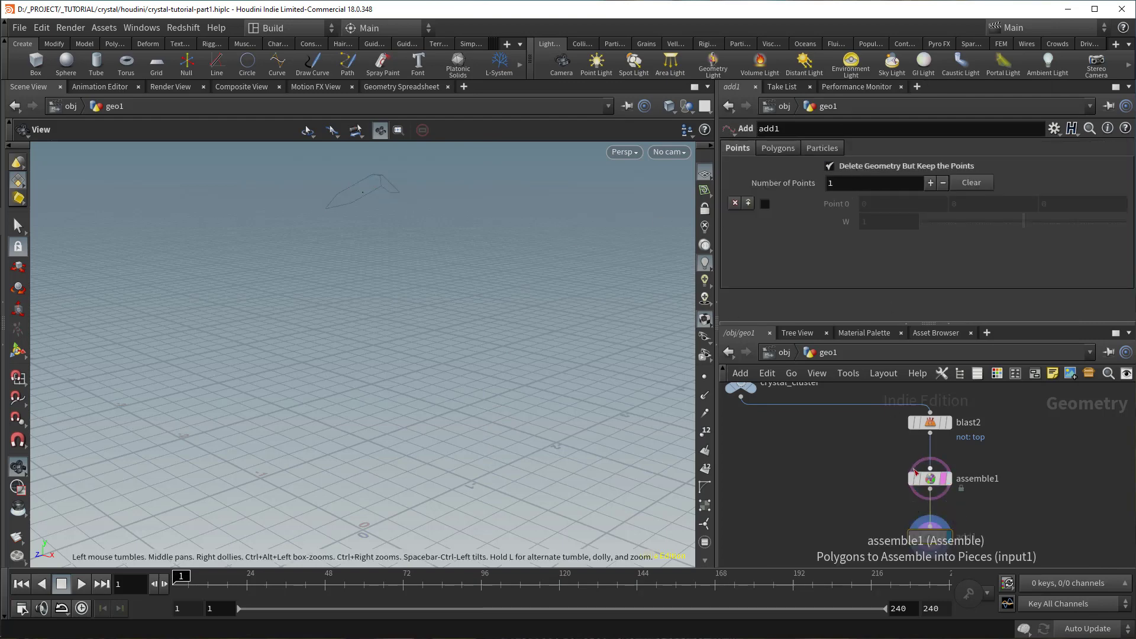
pyautogui.moveTo(916, 480)
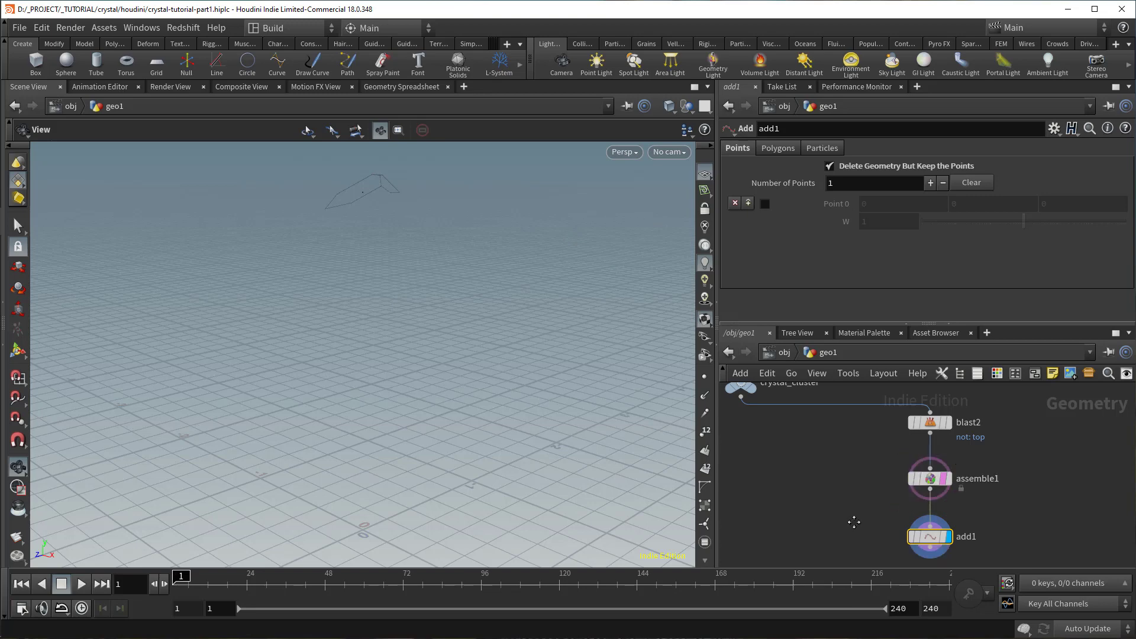
pyautogui.moveTo(855, 520); pyautogui.dragTo(921, 492, button='middle')
pyautogui.press('e')
pyautogui.click(921, 503)
# Step: Add an Attribute Wrangle node, wire it to the Add node's output and display it
pyautogui.scroll(-3, 885, 474)
pyautogui.scroll(1, 925, 498)
pyautogui.press('Tab')
pyautogui.write('attribute w')
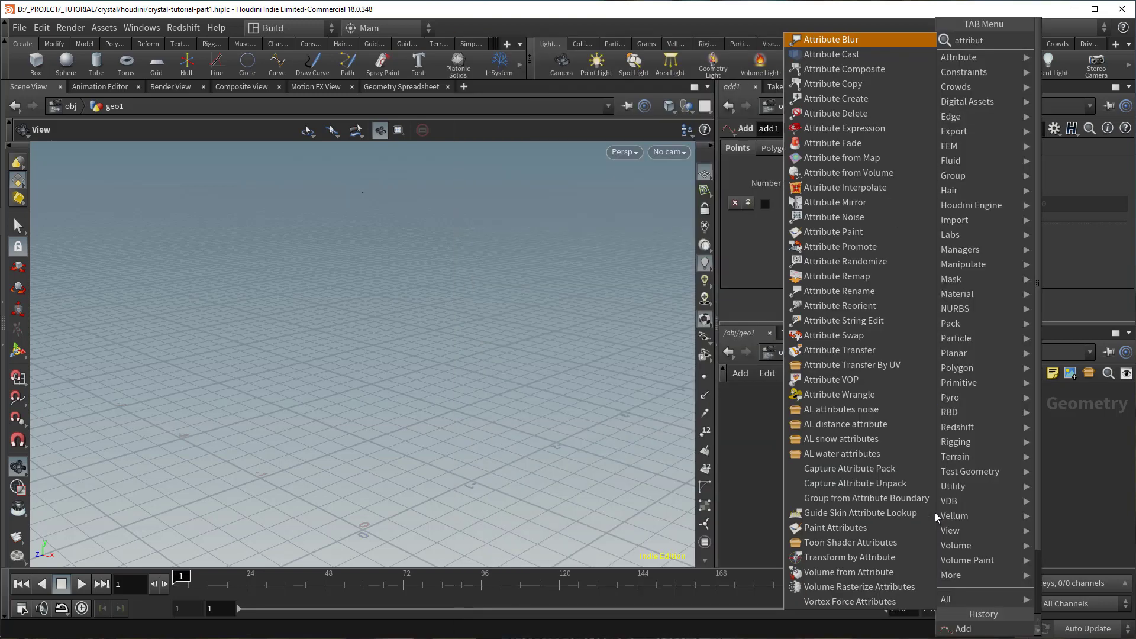
pyautogui.press('Return')
pyautogui.scroll(3, 998, 522)
pyautogui.click(965, 515)
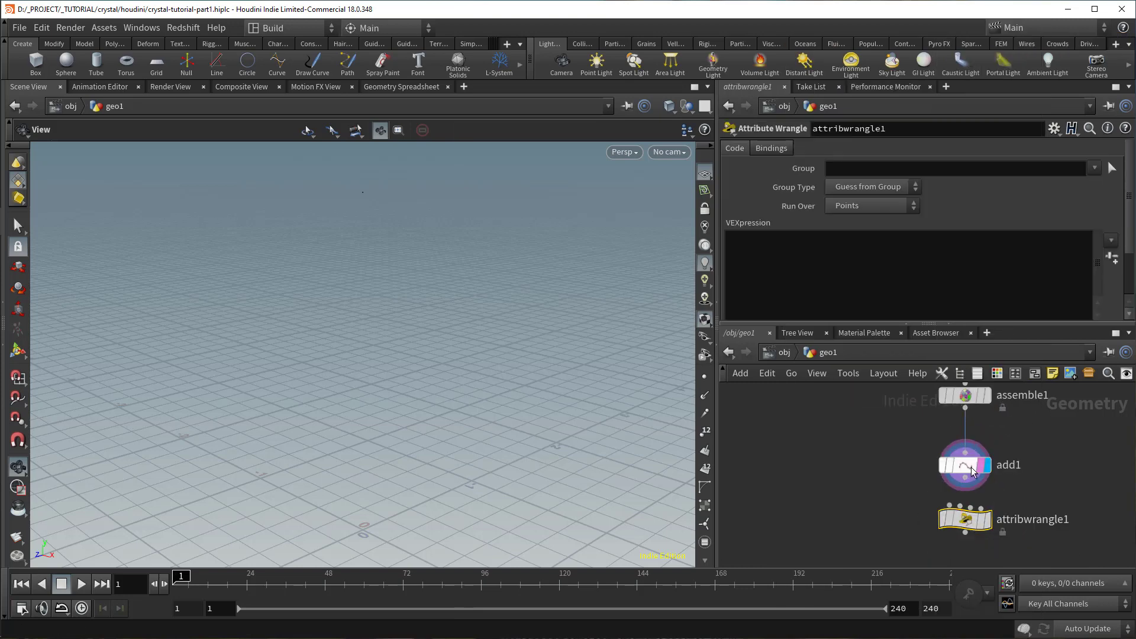
pyautogui.moveTo(965, 477); pyautogui.dragTo(950, 505)
pyautogui.click(988, 520)
# Step: Write the VEX expression f@poster = @P.y; in the Attribute Wrangle
pyautogui.write('f')
pyautogui.write('@poster = @')
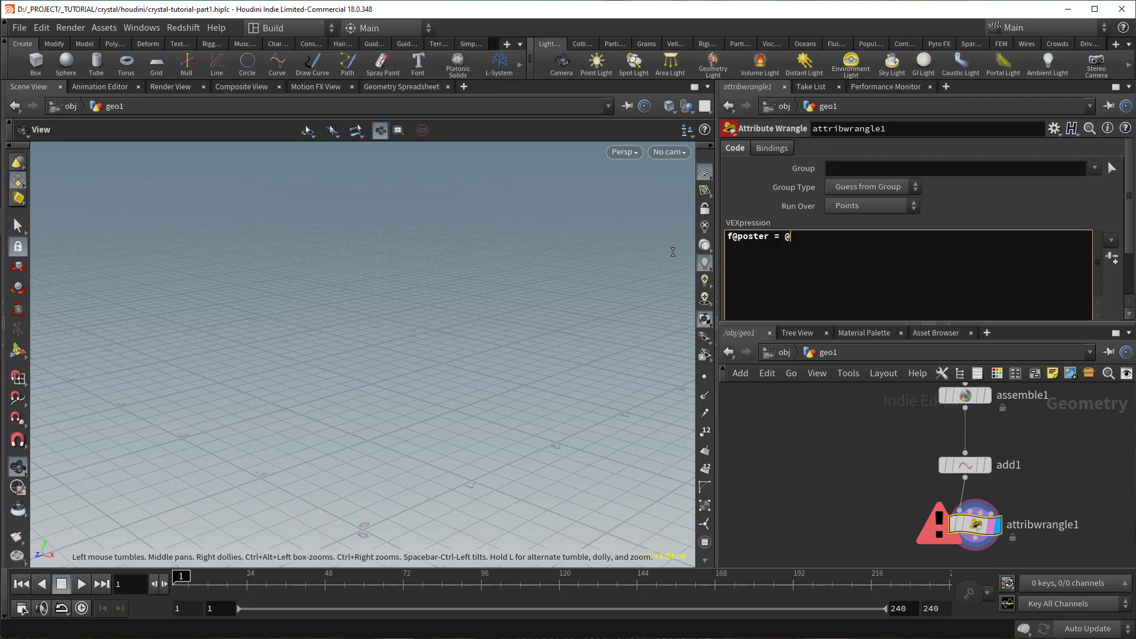
pyautogui.write('y;')
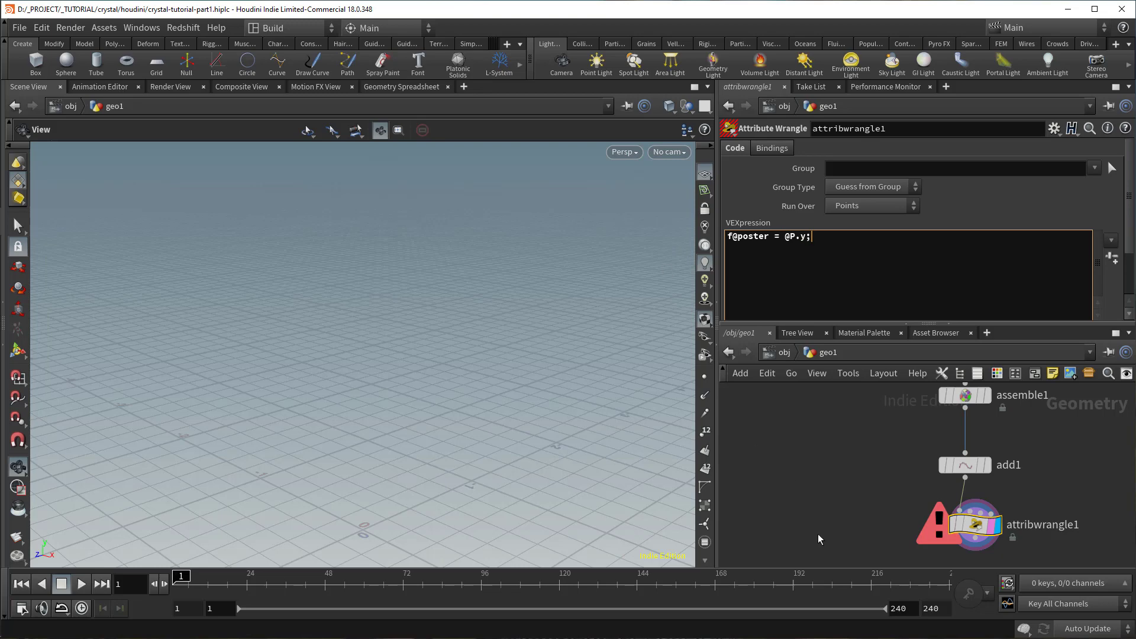
# Step: Check the wrangle's output in the geometry spreadsheet and rename the attribute in its expression to posref
pyautogui.rightClick(974, 524)
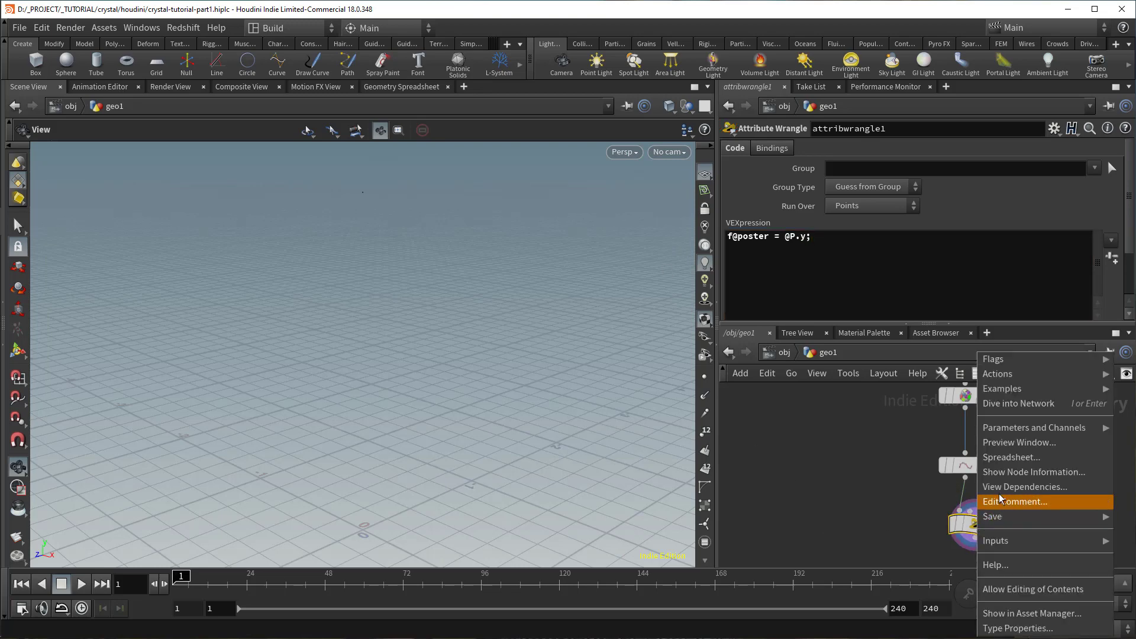
pyautogui.click(1008, 458)
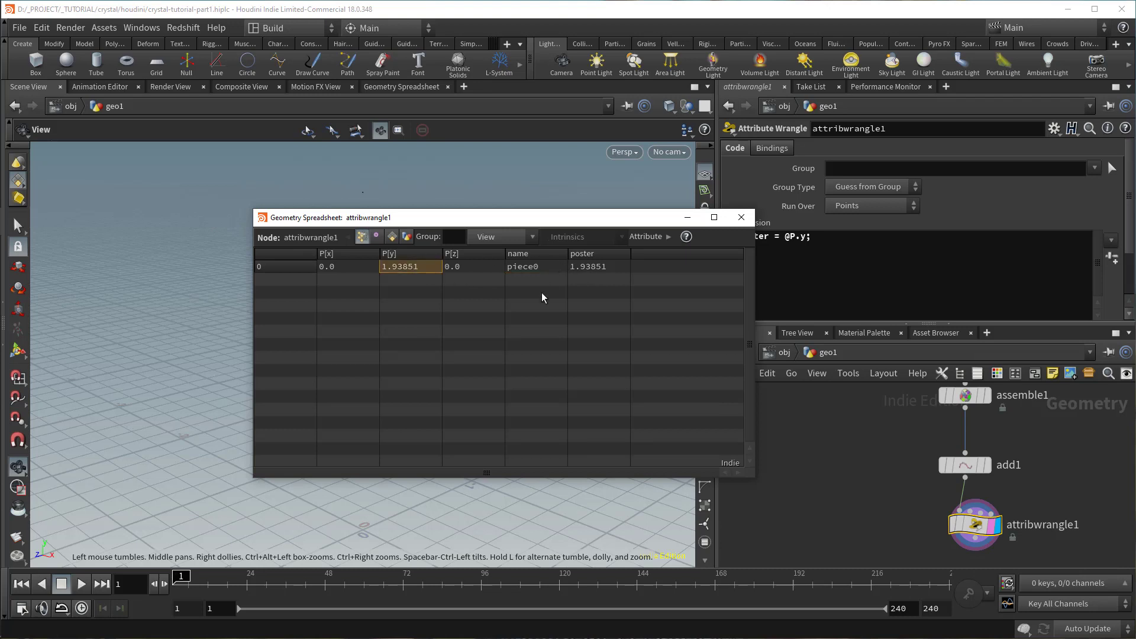
pyautogui.moveTo(604, 220); pyautogui.dragTo(516, 183)
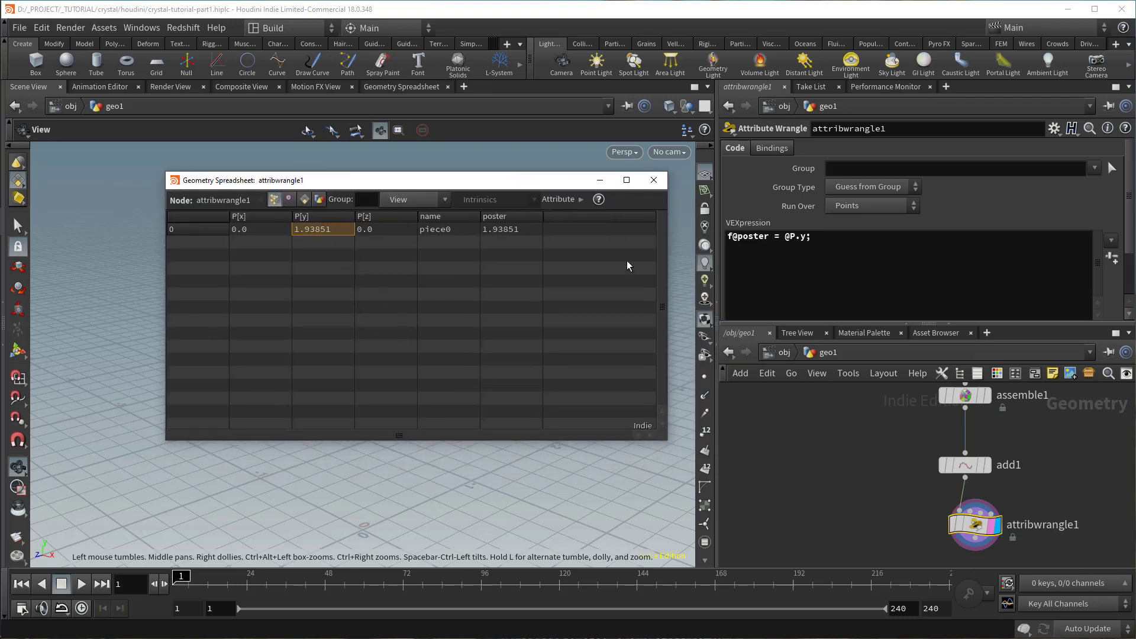
pyautogui.click(767, 236)
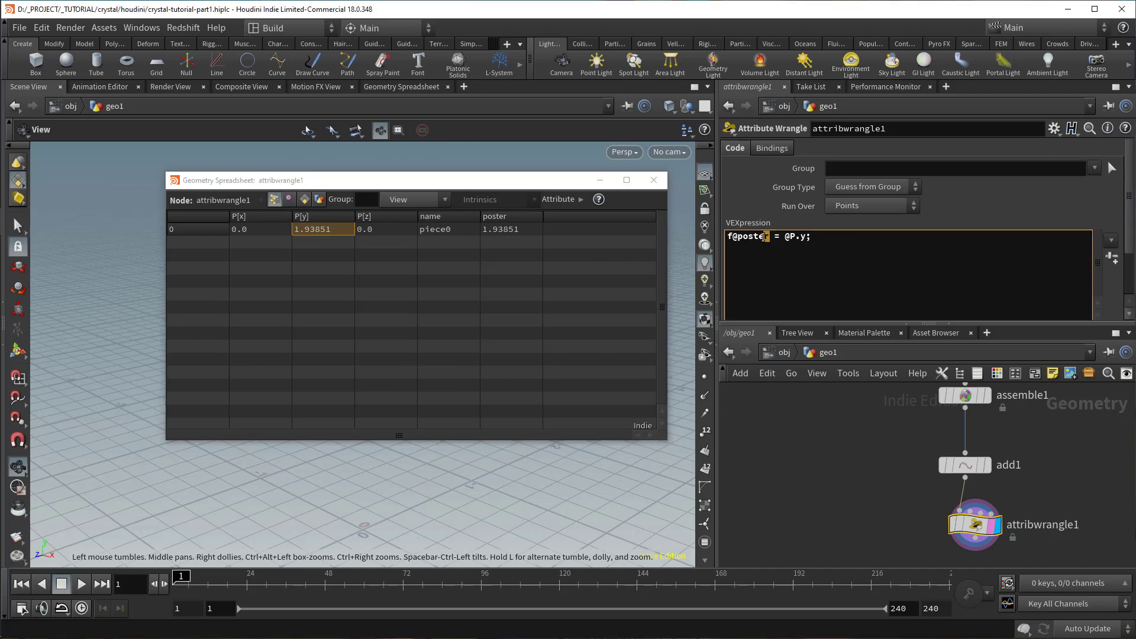
pyautogui.write('f')
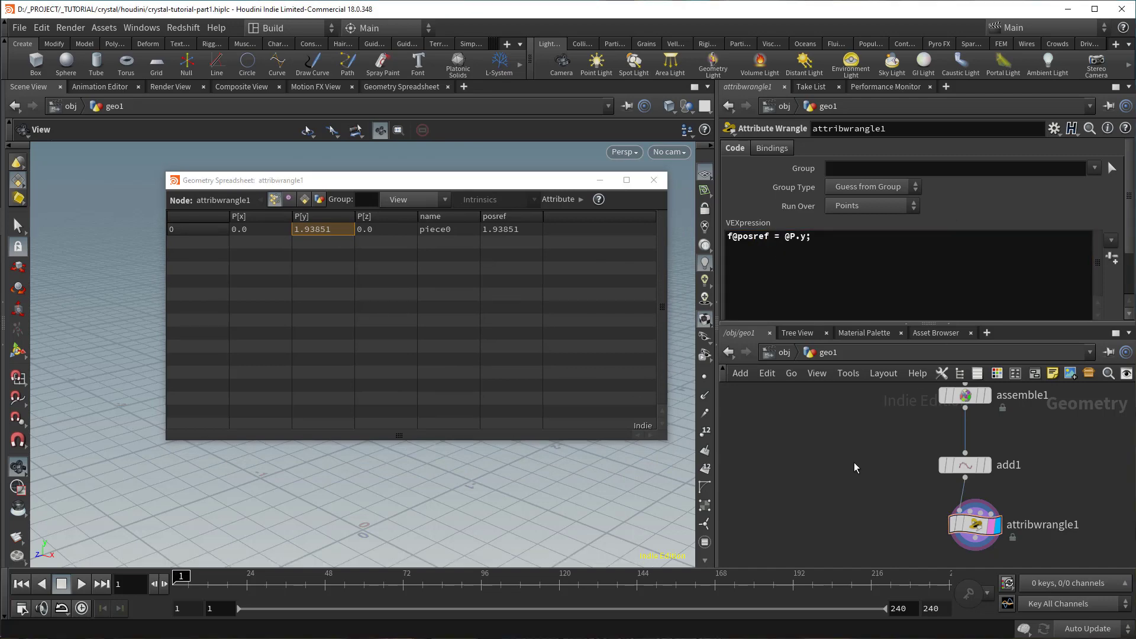
pyautogui.click(654, 180)
# Step: Add a For-Each Named Primitive block below crystal_cluster, feed it from crystal_cluster and display its begin node
pyautogui.press('h')
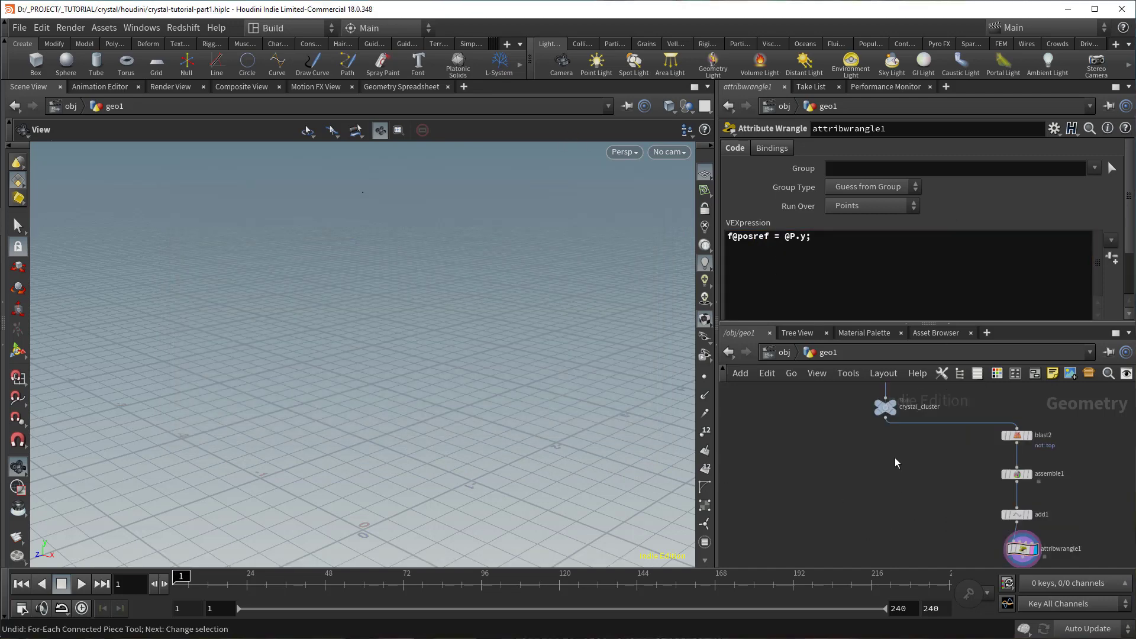
pyautogui.press('Tab')
pyautogui.write('foreachna')
pyautogui.press('Return')
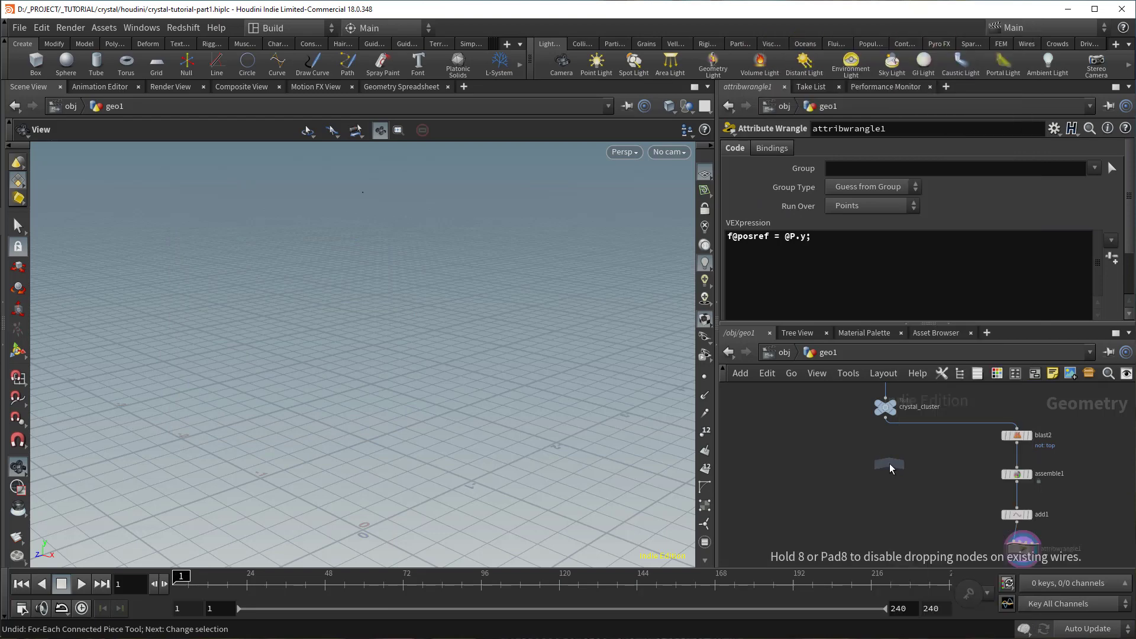
pyautogui.click(890, 463)
pyautogui.scroll(3, 906, 447)
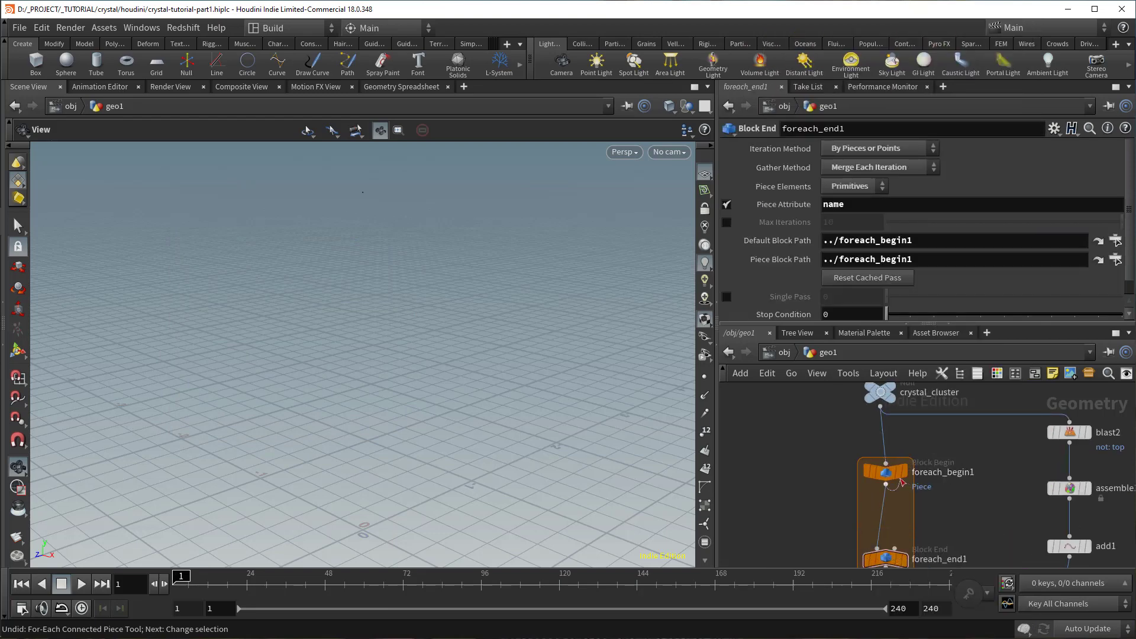
pyautogui.click(904, 474)
pyautogui.moveTo(384, 349); pyautogui.dragTo(593, 279)
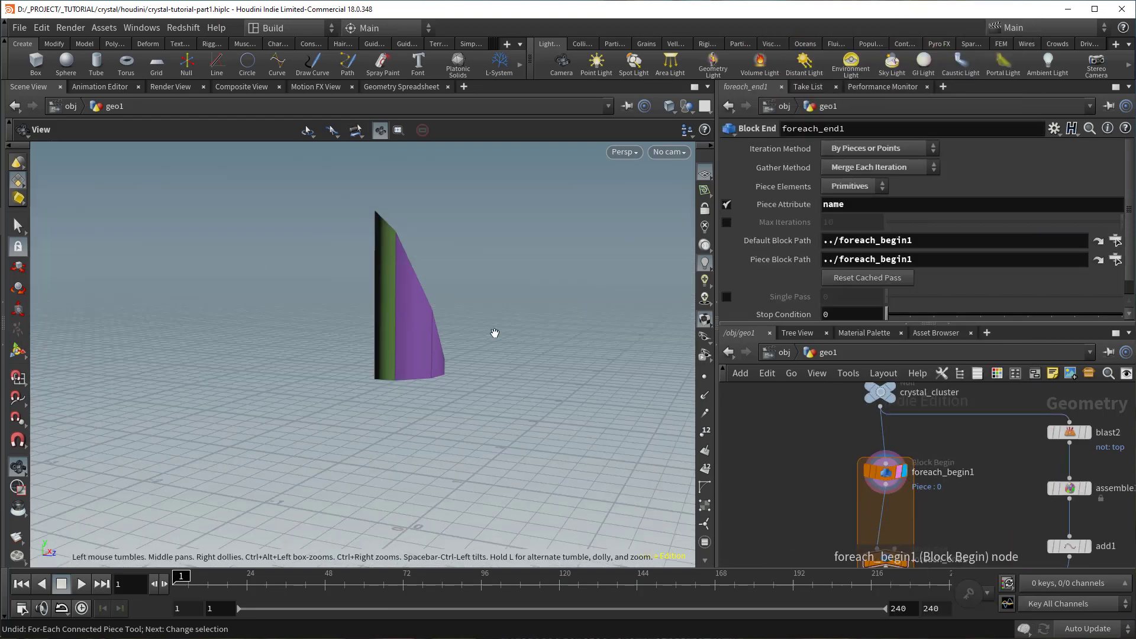
# Step: Set foreach_end1's Piece Attribute to cluster and check it against the Output Attribute of the Cluster Points node
pyautogui.scroll(3, 970, 533)
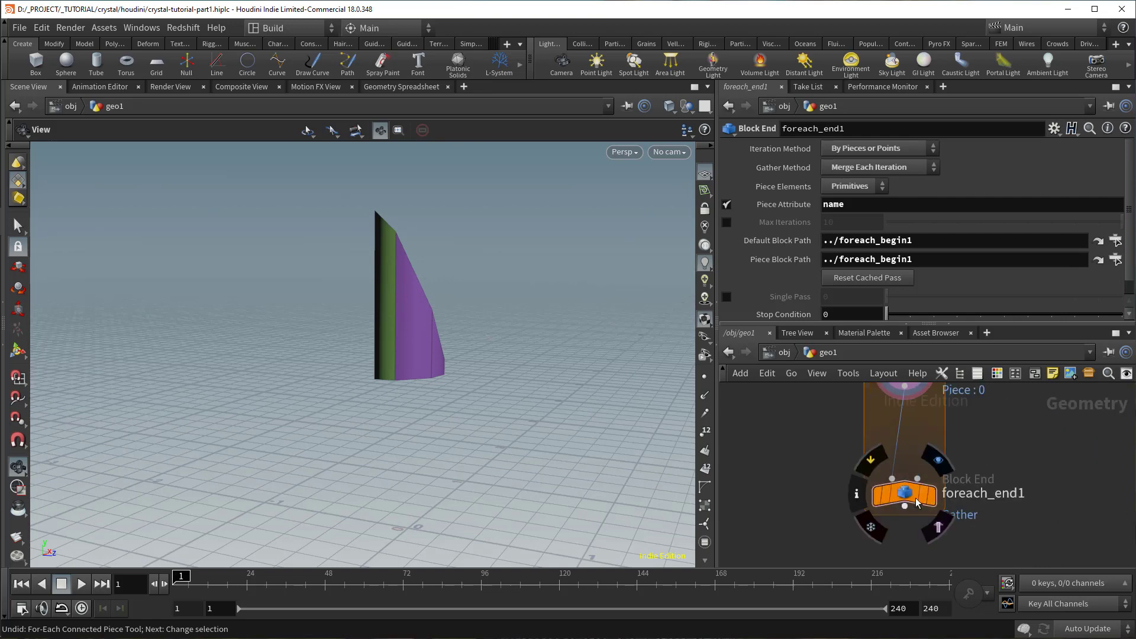
pyautogui.doubleClick(832, 204)
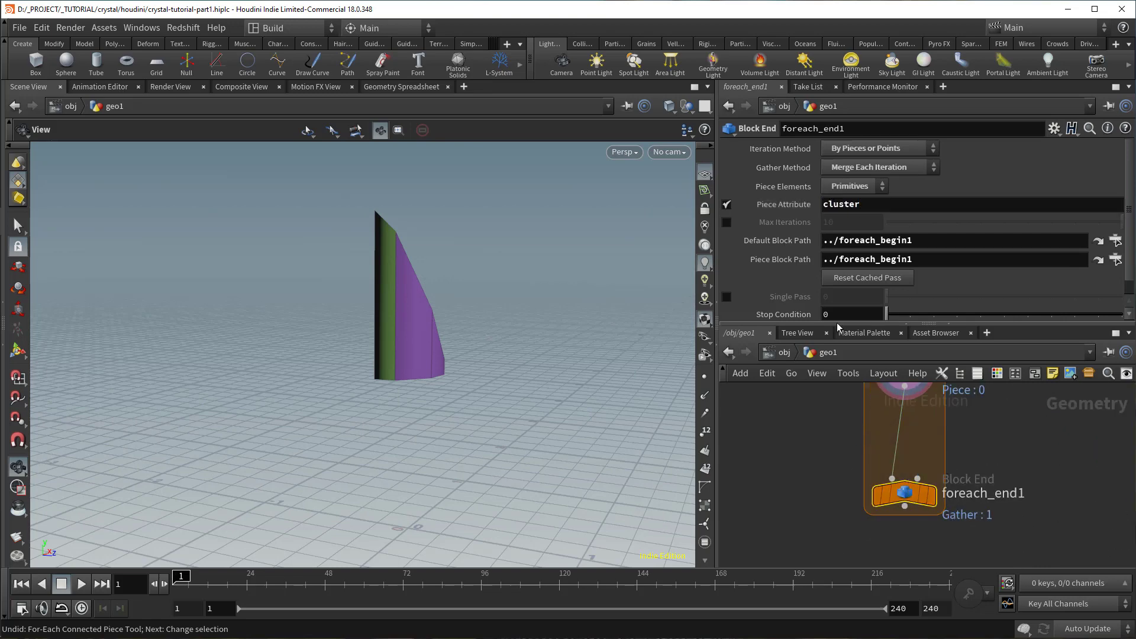
pyautogui.scroll(-5, 947, 471)
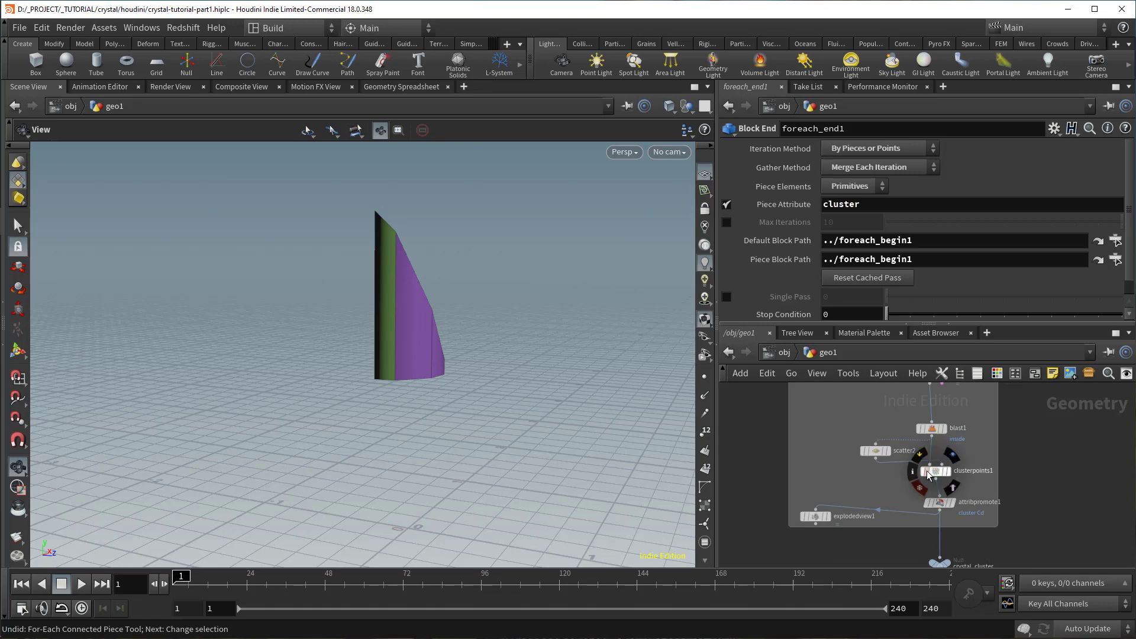
pyautogui.click(928, 476)
pyautogui.scroll(2, 769, 177)
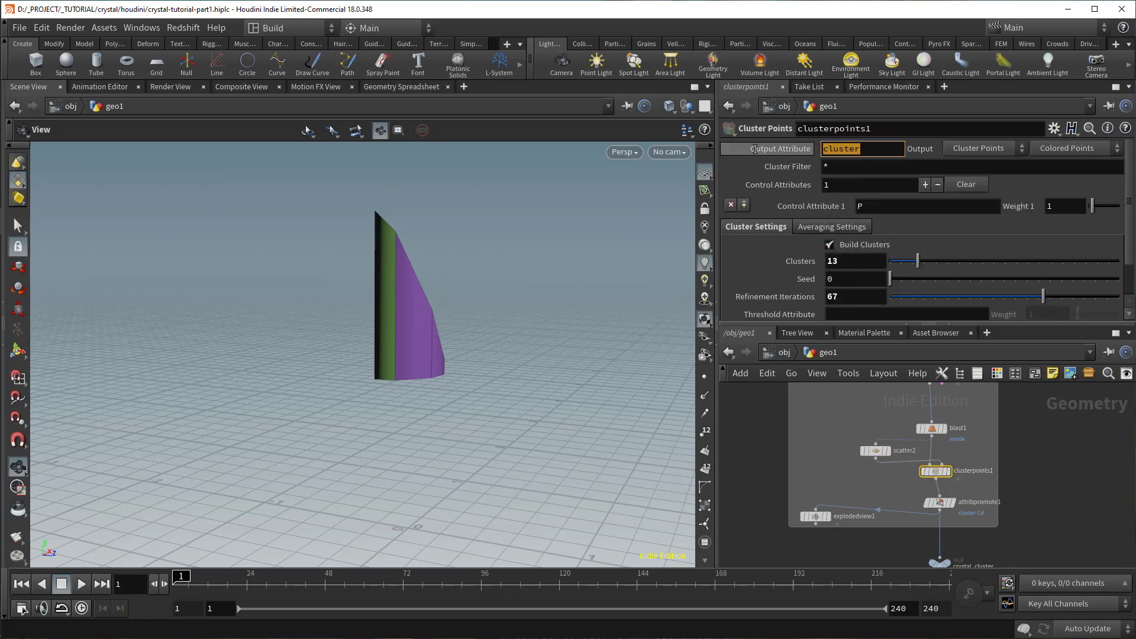
pyautogui.moveTo(1037, 532); pyautogui.dragTo(1022, 440, button='middle')
pyautogui.scroll(-3, 1022, 439)
pyautogui.moveTo(1000, 516); pyautogui.dragTo(997, 482, button='middle')
pyautogui.scroll(5, 996, 482)
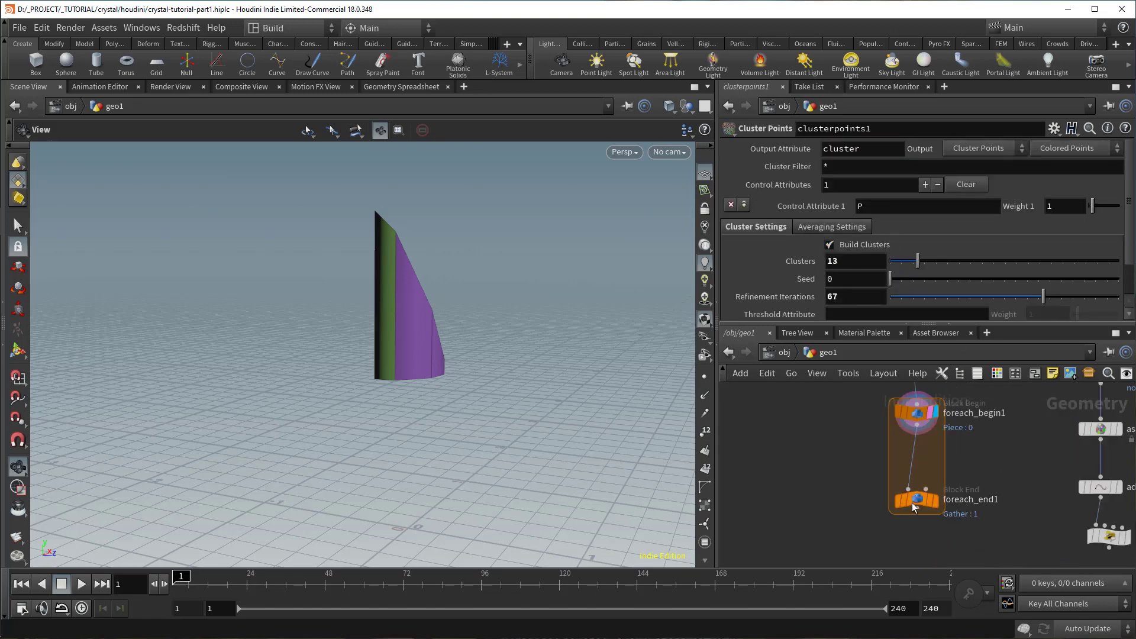
pyautogui.click(913, 503)
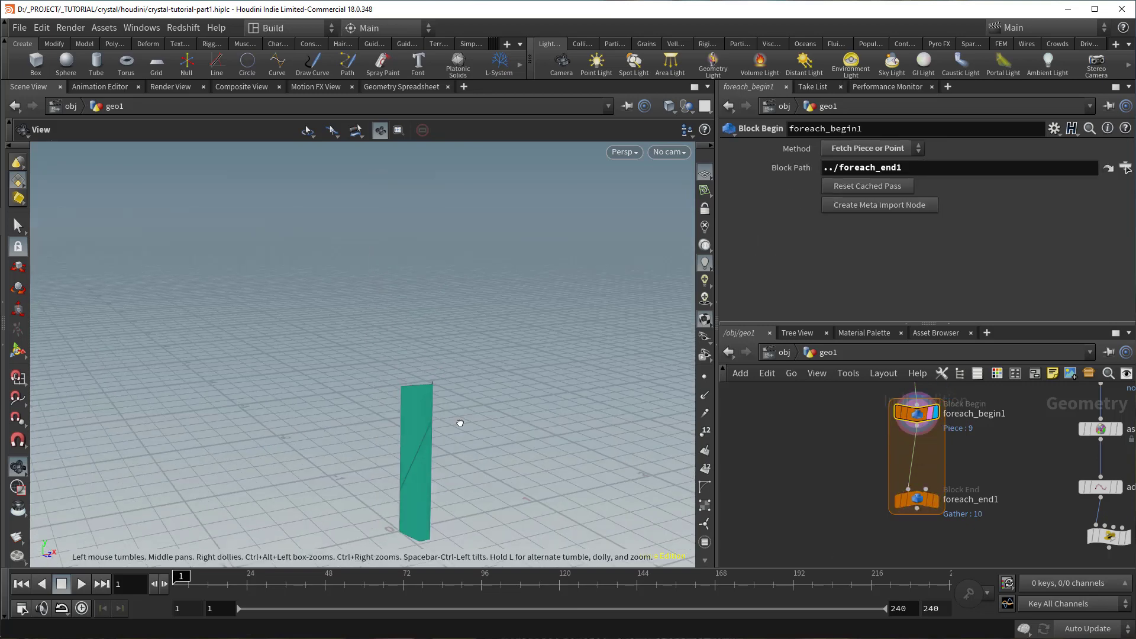
# Step: Duplicate the Assemble and Add nodes into the for-each block after foreach_begin1 and display the copied Add node
pyautogui.moveTo(1065, 429); pyautogui.dragTo(950, 503)
pyautogui.hotkey('ctrl', 'v')
pyautogui.scroll(2, 950, 481)
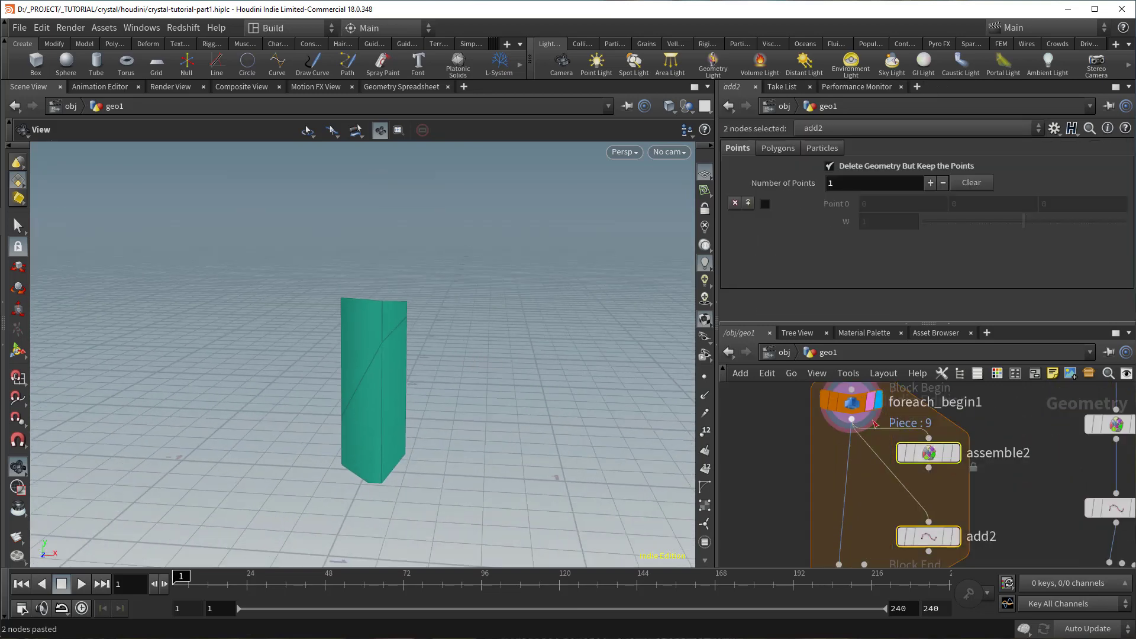
pyautogui.click(955, 536)
# Step: Insert a Fuse node after foreach_begin1 and arrange the copied Assemble and Add nodes on the branch below it
pyautogui.press('Tab')
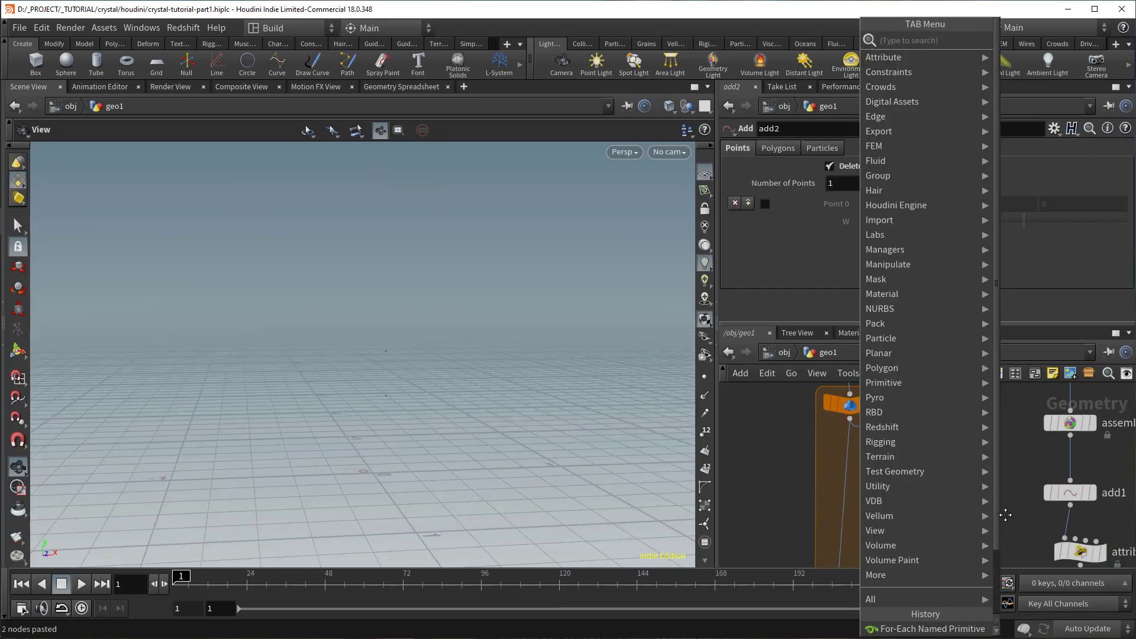
pyautogui.write('fuse')
pyautogui.press('Return')
pyautogui.click(841, 462)
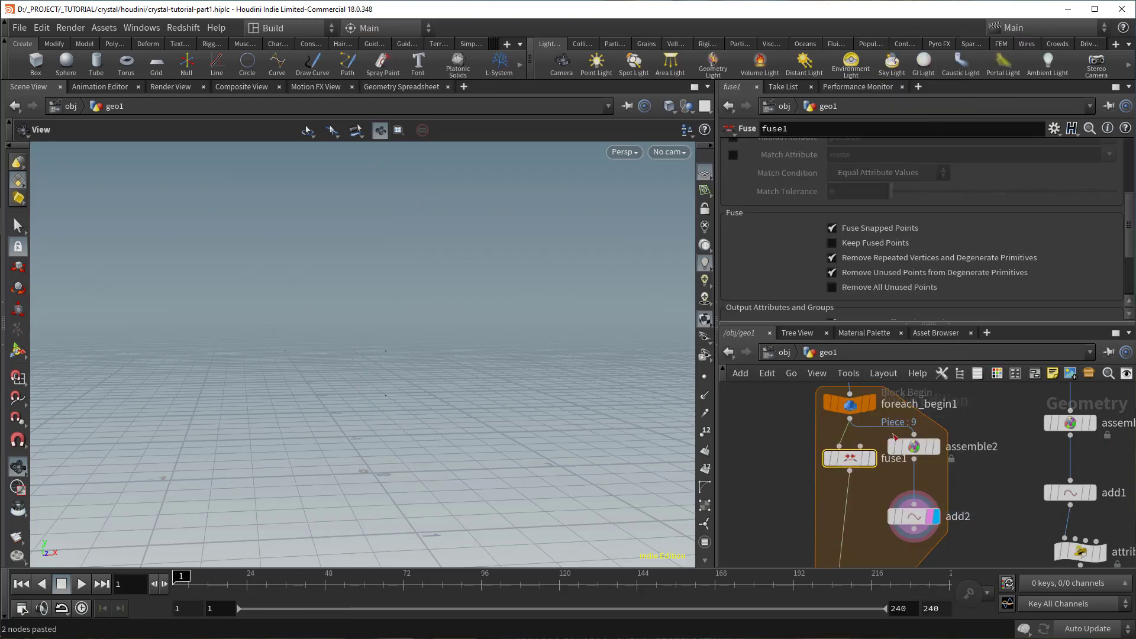
pyautogui.scroll(-2, 858, 472)
pyautogui.moveTo(900, 466); pyautogui.dragTo(932, 505)
pyautogui.moveTo(899, 411); pyautogui.dragTo(925, 448)
# Step: Show point numbers, hide the reference grid and compare the copied Add node's points with Fuse bypassed and active
pyautogui.click(820, 418)
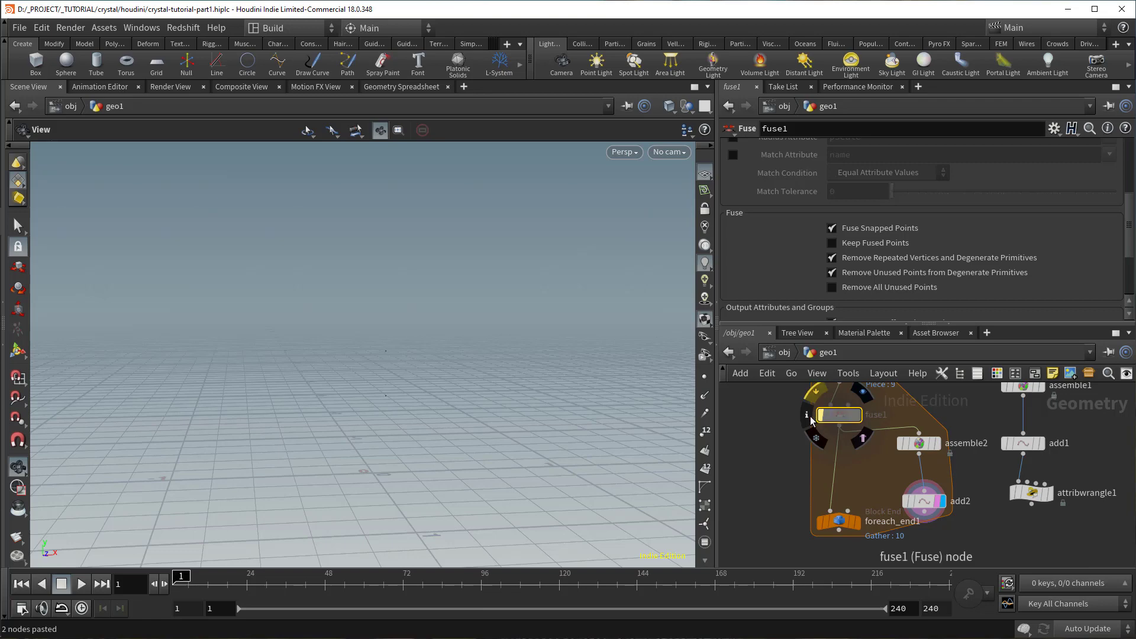
pyautogui.click(705, 432)
pyautogui.moveTo(444, 393); pyautogui.dragTo(593, 421, button='right')
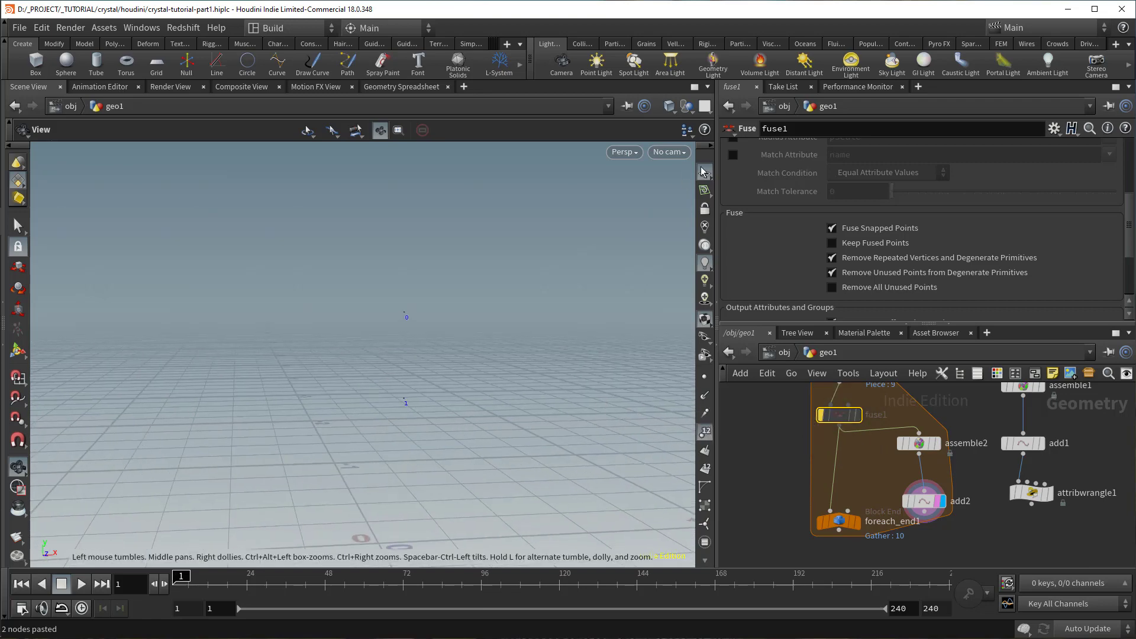
pyautogui.click(705, 174)
pyautogui.click(819, 417)
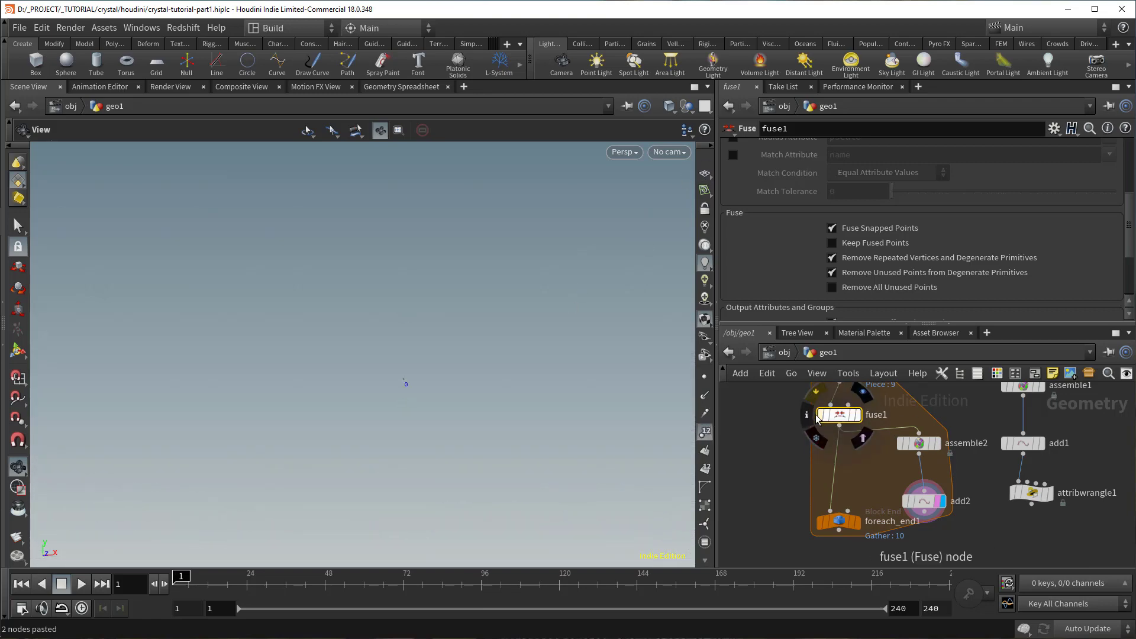
pyautogui.click(816, 416)
# Step: Make room above foreach_end1 and rename the wrangle after the original Add node to attribwrangle_posref
pyautogui.moveTo(863, 489); pyautogui.dragTo(859, 441, button='middle')
pyautogui.scroll(-3, 859, 441)
pyautogui.moveTo(844, 464); pyautogui.dragTo(851, 528)
pyautogui.click(975, 443)
pyautogui.scroll(2, 971, 444)
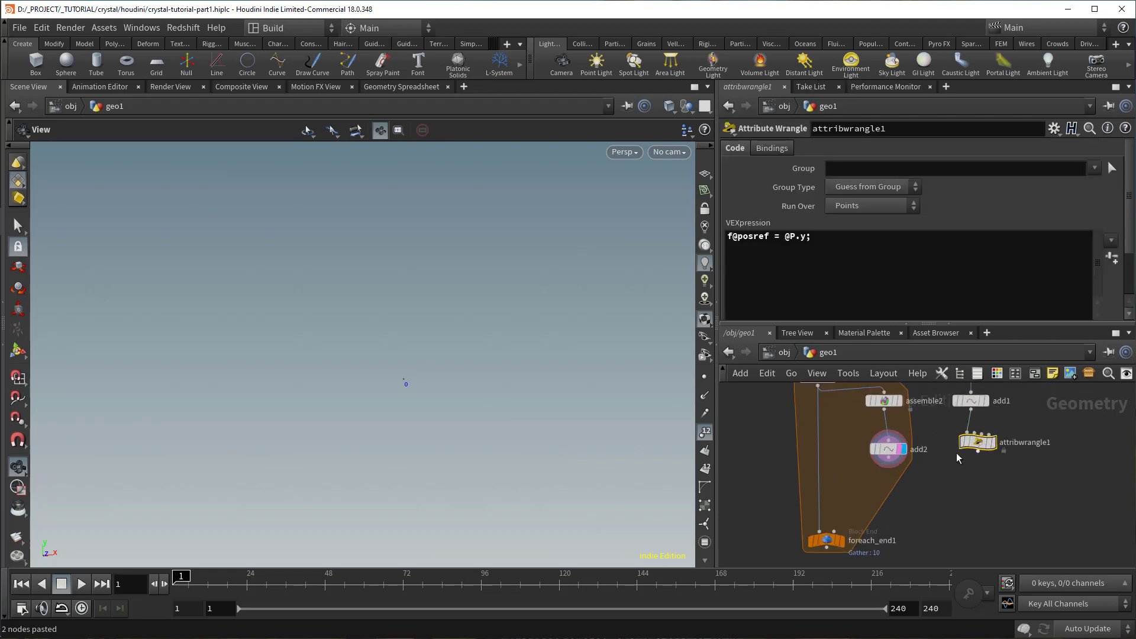
pyautogui.doubleClick(1060, 441)
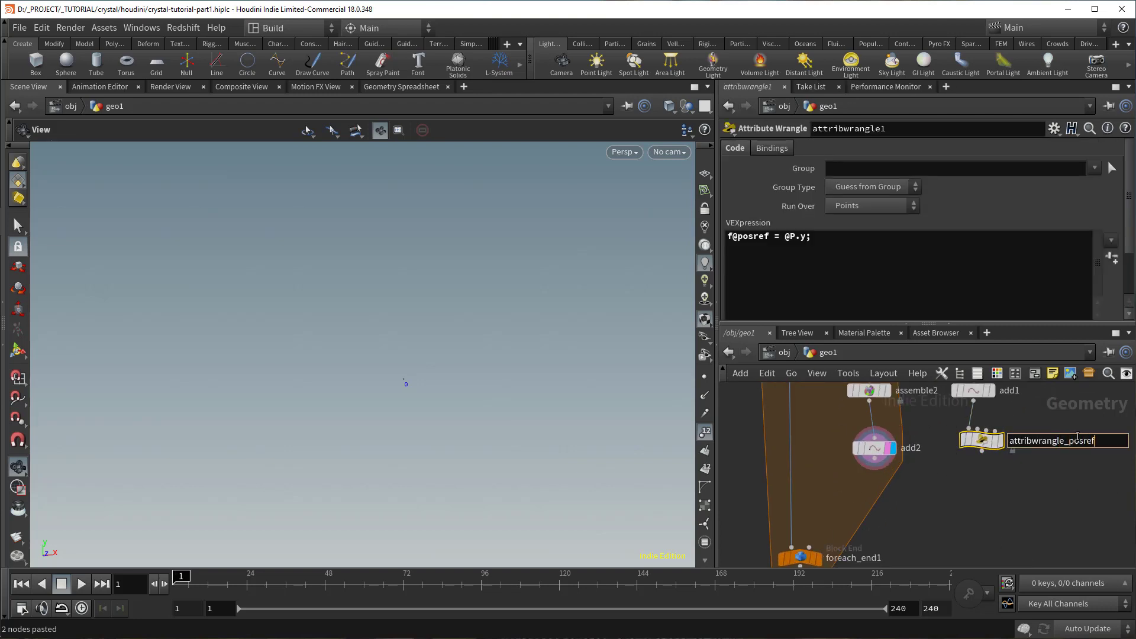
pyautogui.write('_posref')
pyautogui.press('Return')
# Step: Copy the posref wrangle, wire it after the loop's Add node, display it and change its expression to f@poscluster = @P.y;
pyautogui.hotkey('ctrl', 'c')
pyautogui.hotkey('ctrl', 'v')
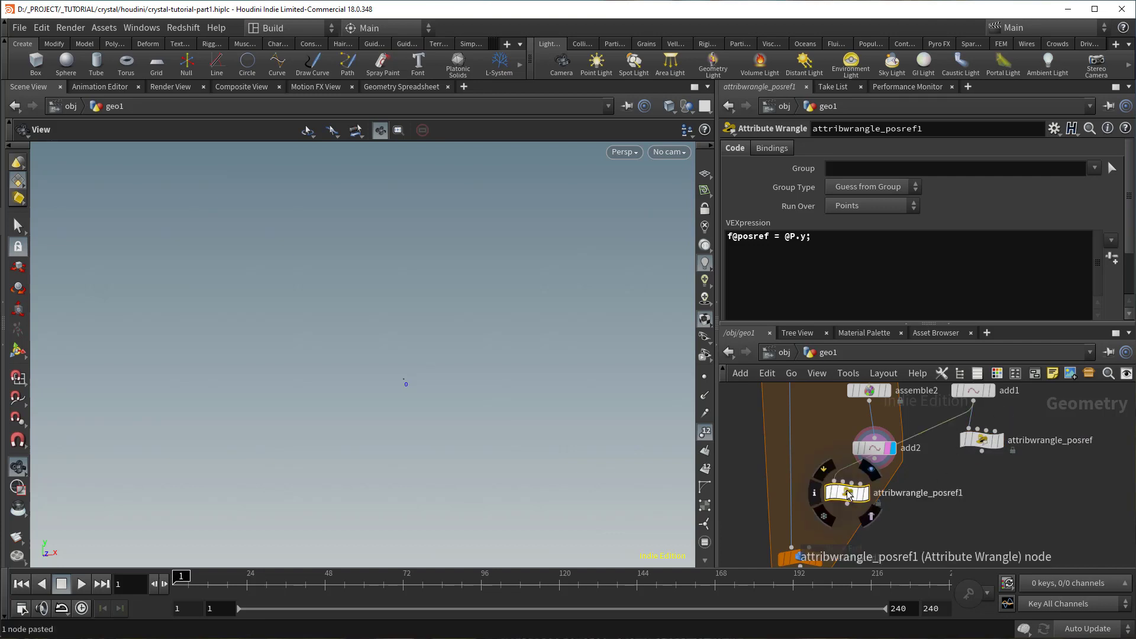
pyautogui.moveTo(835, 480); pyautogui.dragTo(843, 497)
pyautogui.moveTo(875, 458); pyautogui.dragTo(894, 496)
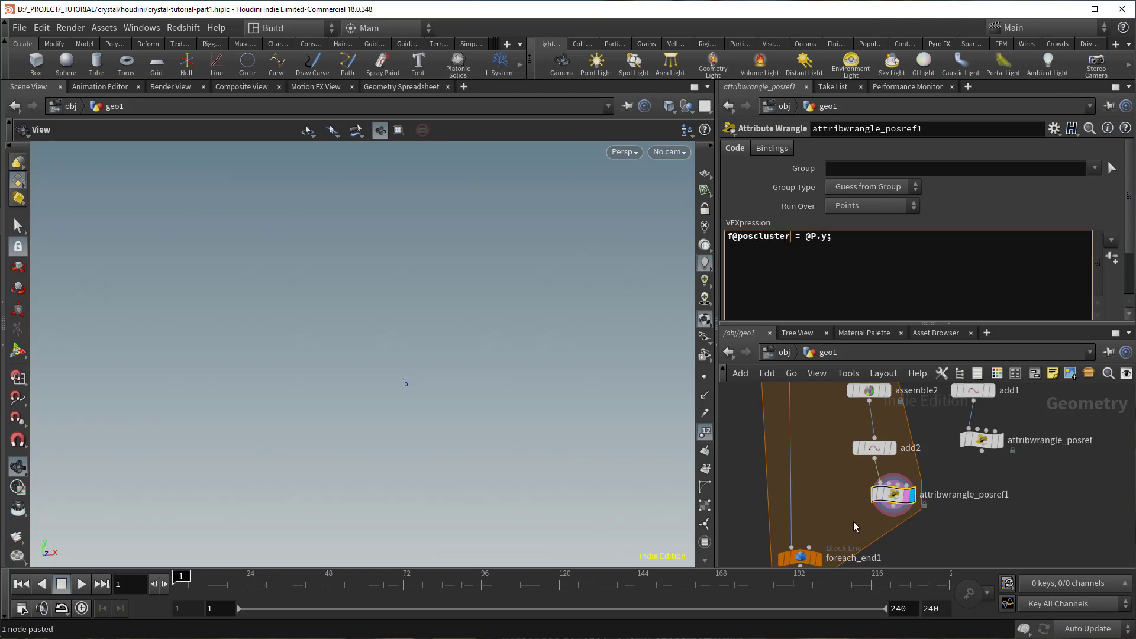
# Step: Rename the copied wrangle to attribwrangle_poscluster and move foreach_end1 further down
pyautogui.moveTo(854, 515); pyautogui.dragTo(866, 475, button='middle')
pyautogui.scroll(-1, 869, 473)
pyautogui.click(1005, 458)
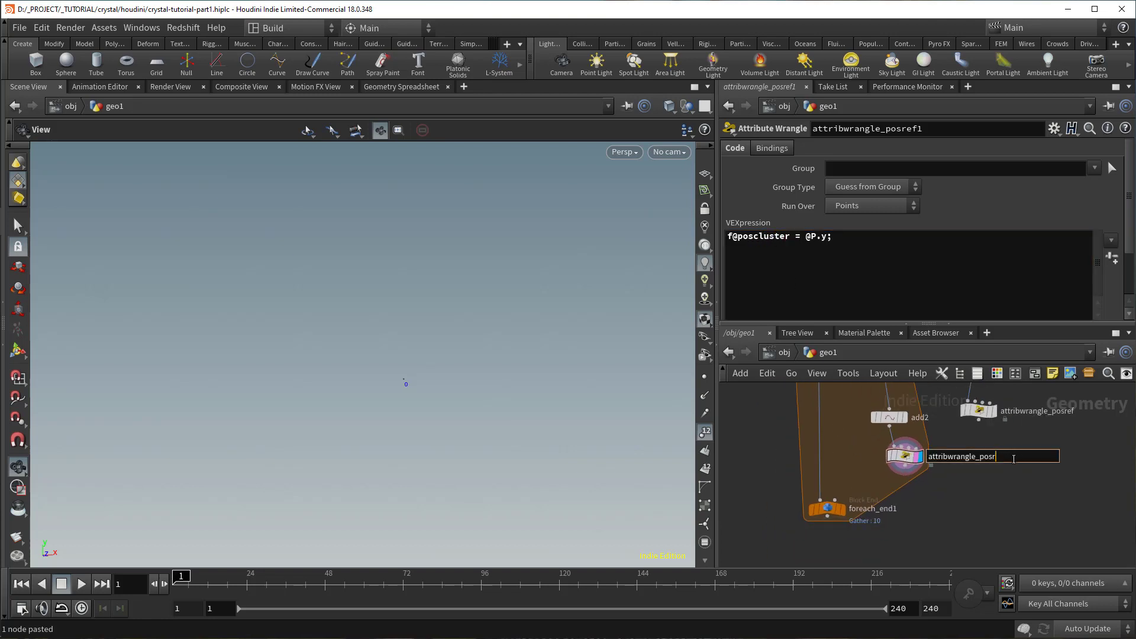
pyautogui.press('Return')
pyautogui.moveTo(826, 511); pyautogui.dragTo(827, 548)
pyautogui.moveTo(851, 473); pyautogui.dragTo(863, 508, button='middle')
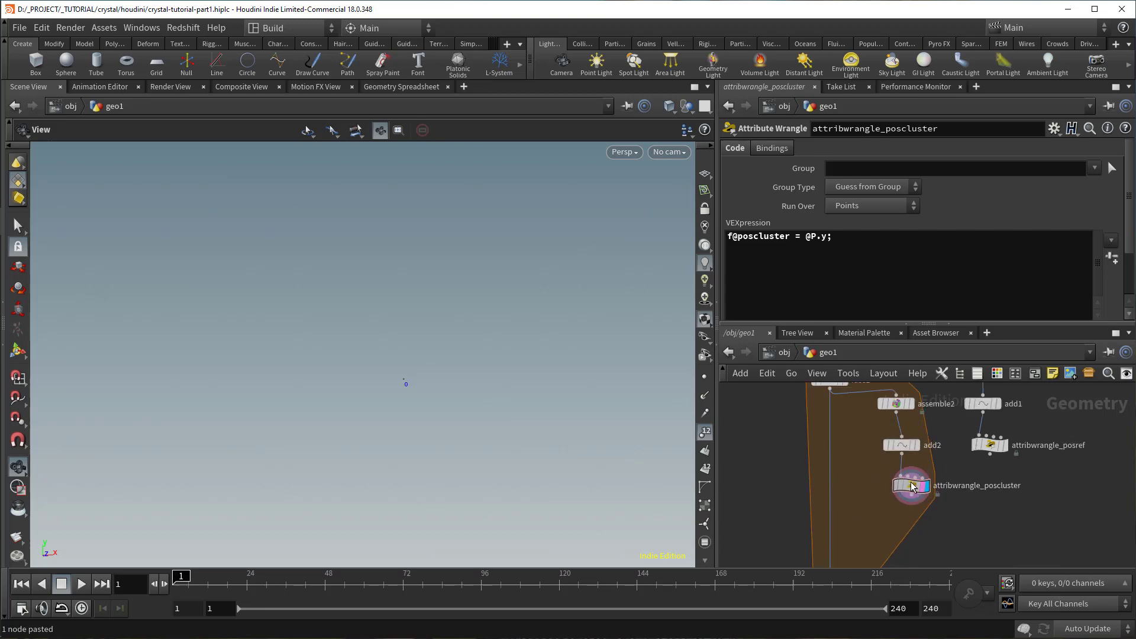
# Step: Insert an Attribute Transfer node before foreach_end1, feed its second input from attribwrangle_poscluster and display it
pyautogui.press('Tab')
pyautogui.write('attributetr')
pyautogui.press('Return')
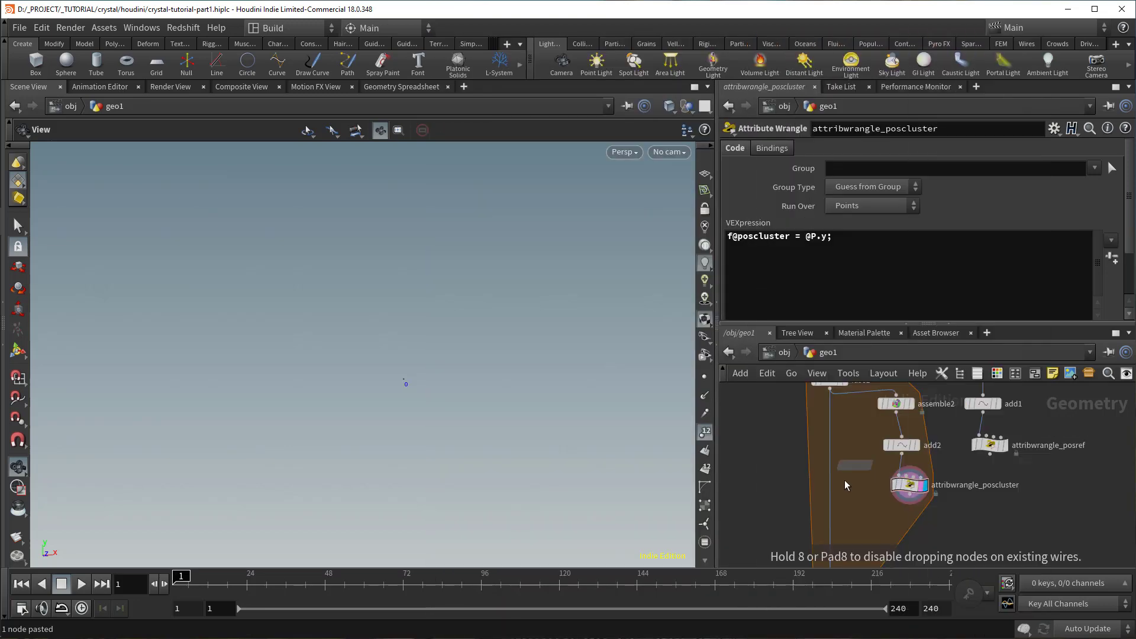
pyautogui.click(831, 516)
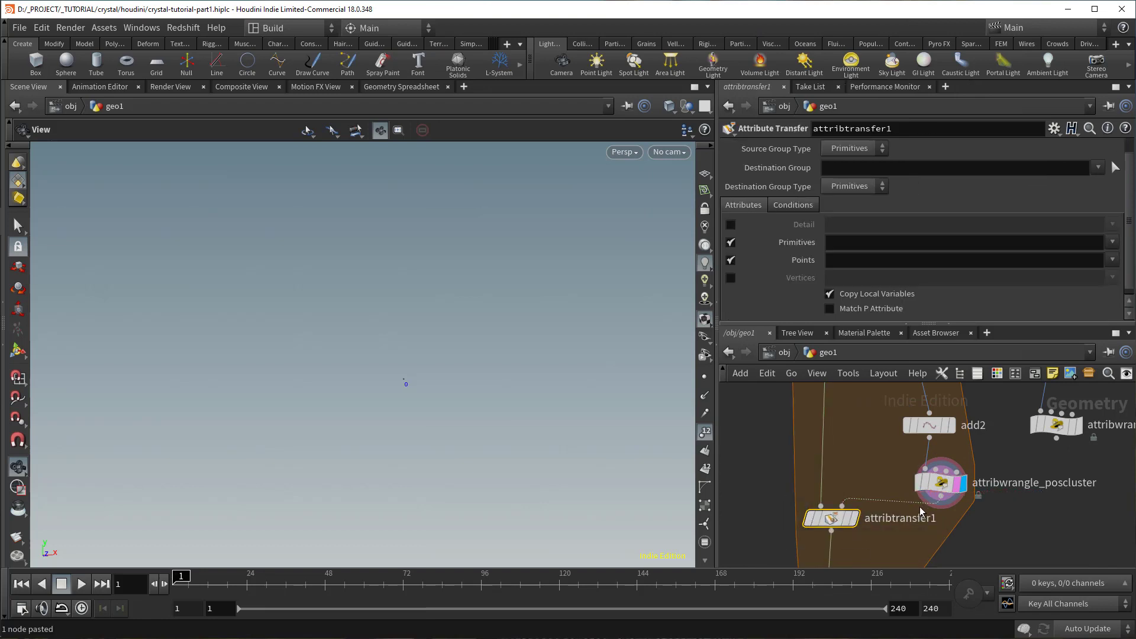
pyautogui.scroll(2, 829, 524)
pyautogui.click(867, 513)
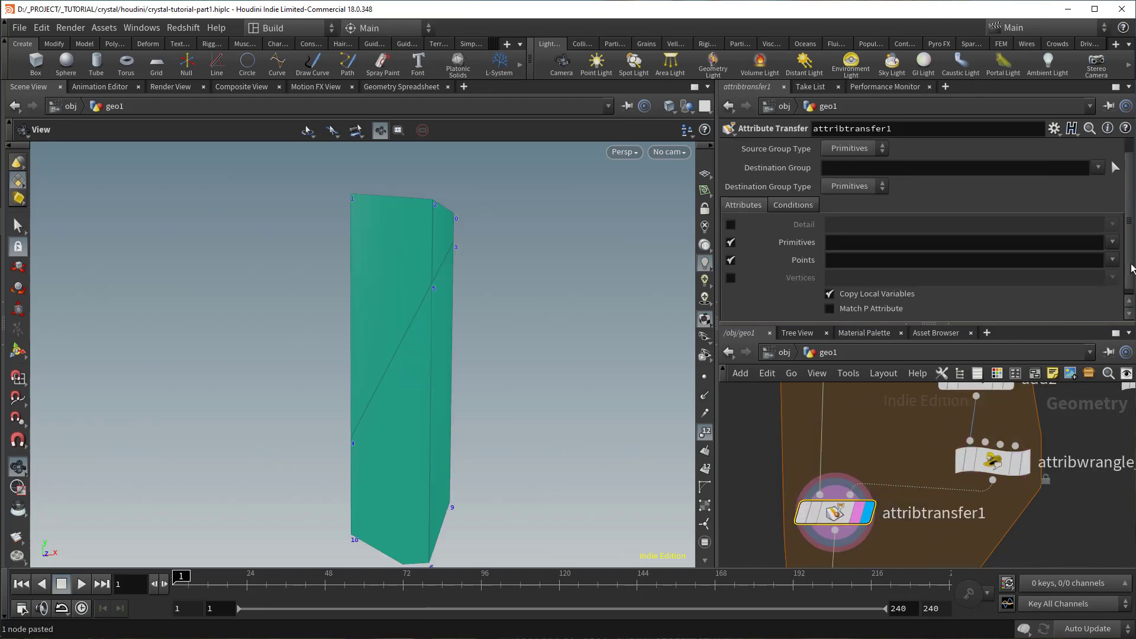
# Step: Choose poscluster as the point attribute to transfer and set both the source and destination group types to Points
pyautogui.click(1113, 260)
pyautogui.click(1084, 306)
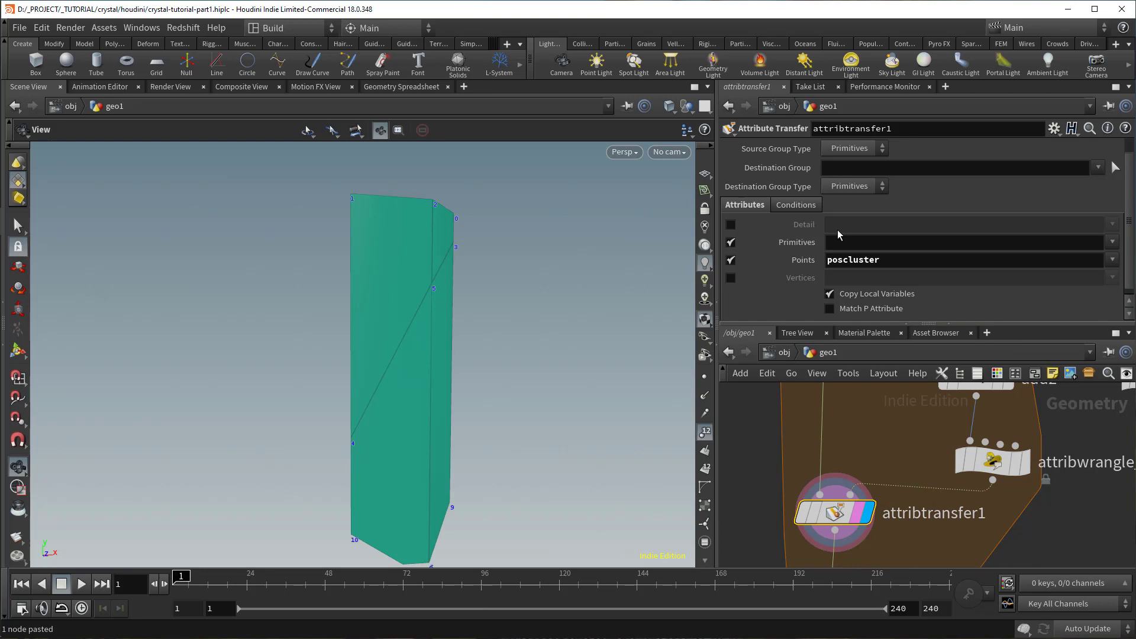
pyautogui.click(872, 186)
pyautogui.click(847, 200)
pyautogui.click(855, 148)
pyautogui.click(846, 166)
# Step: Show the transfer conditions of attribtransfer1 and examine its poscluster values in the geometry spreadsheet
pyautogui.click(794, 206)
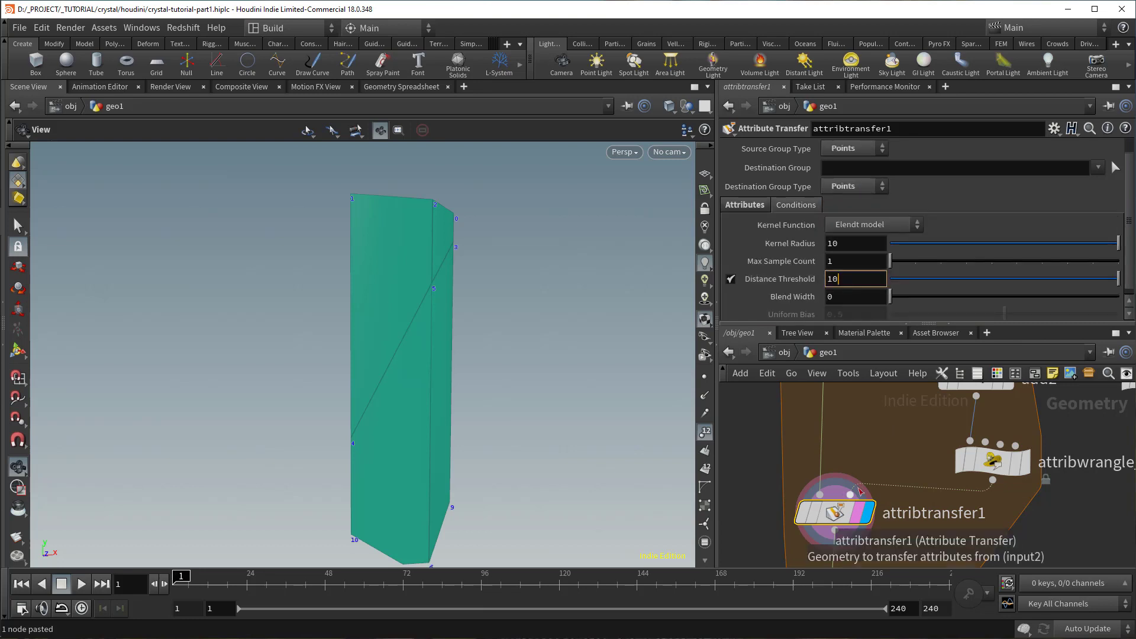
pyautogui.rightClick(838, 515)
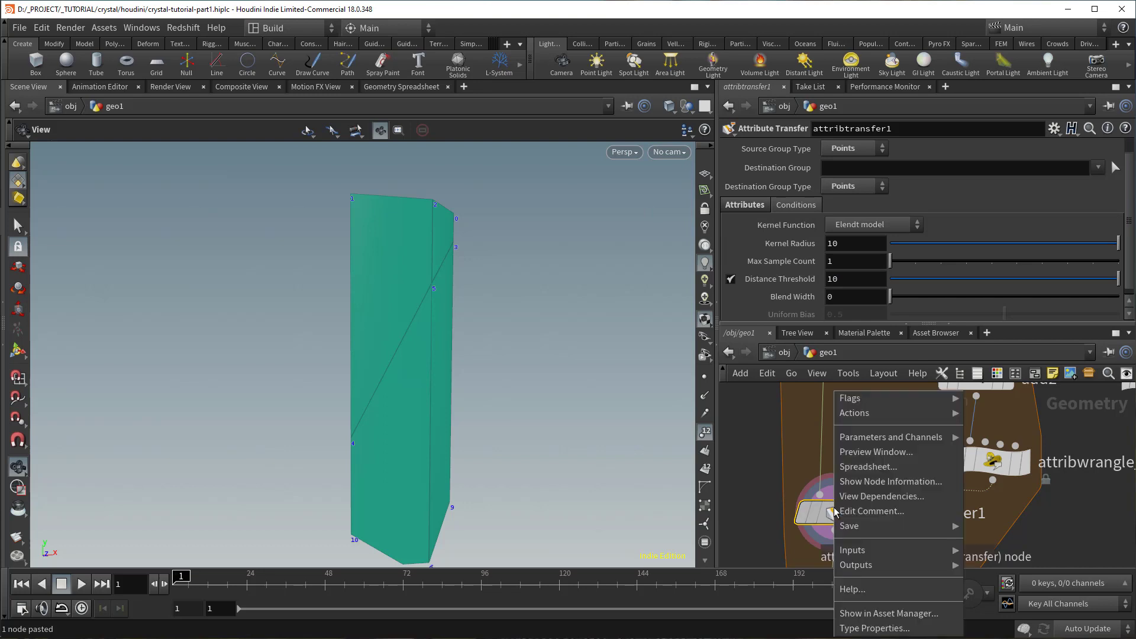
pyautogui.click(852, 469)
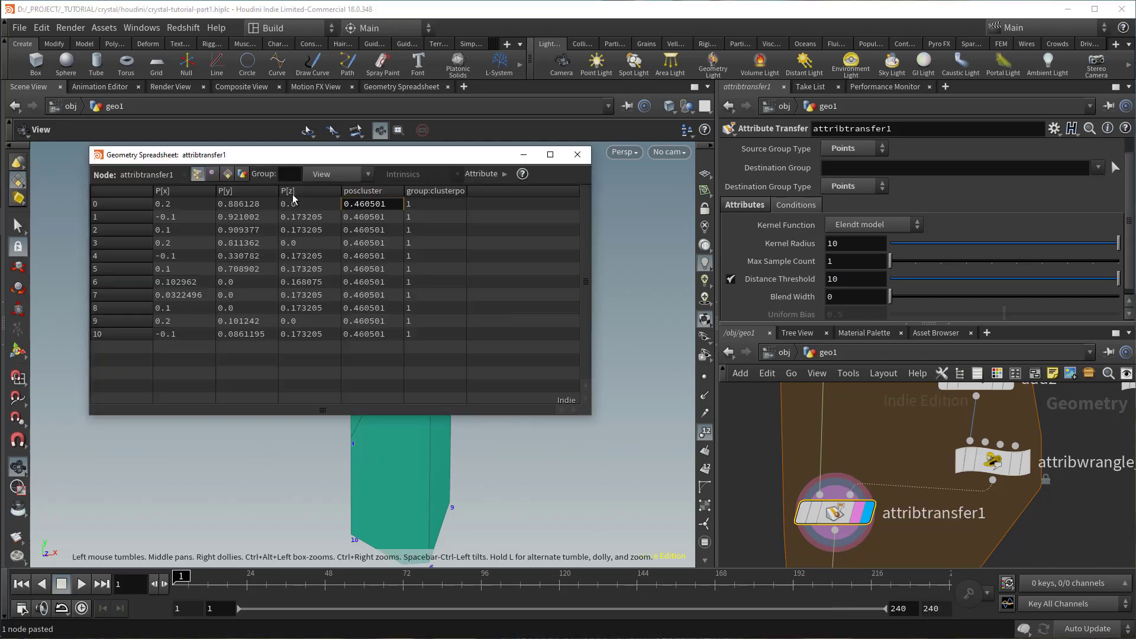
pyautogui.click(367, 297)
# Step: Try small Distance Threshold values of 0, 1 and 2 on attribtransfer1 while watching the poscluster column
pyautogui.moveTo(842, 280); pyautogui.dragTo(777, 288)
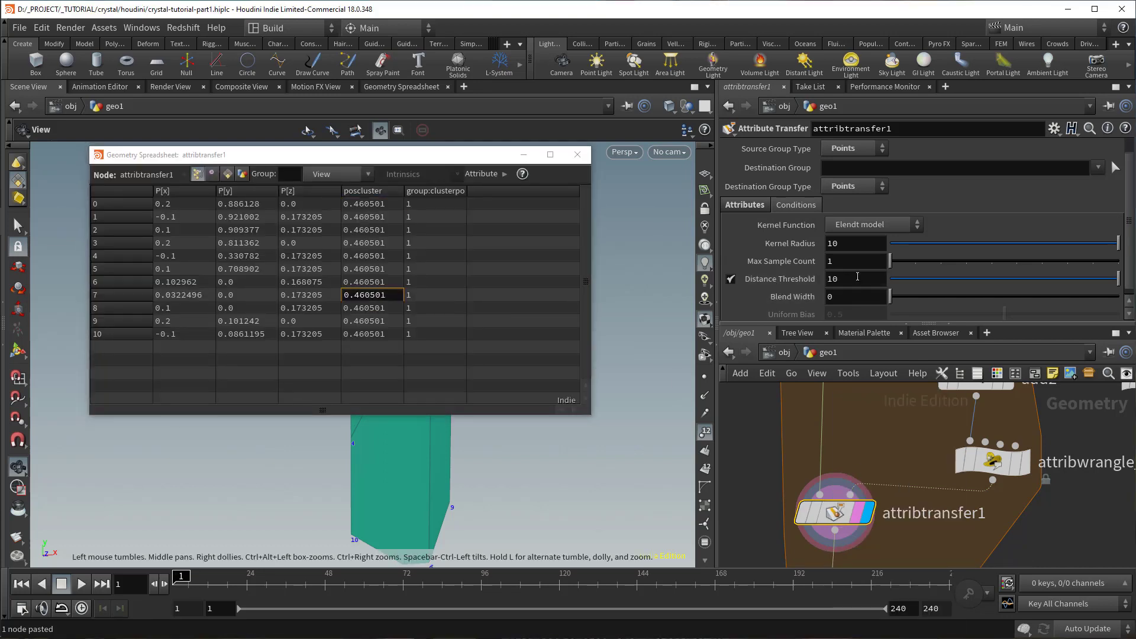
pyautogui.write('0')
pyautogui.press('Return')
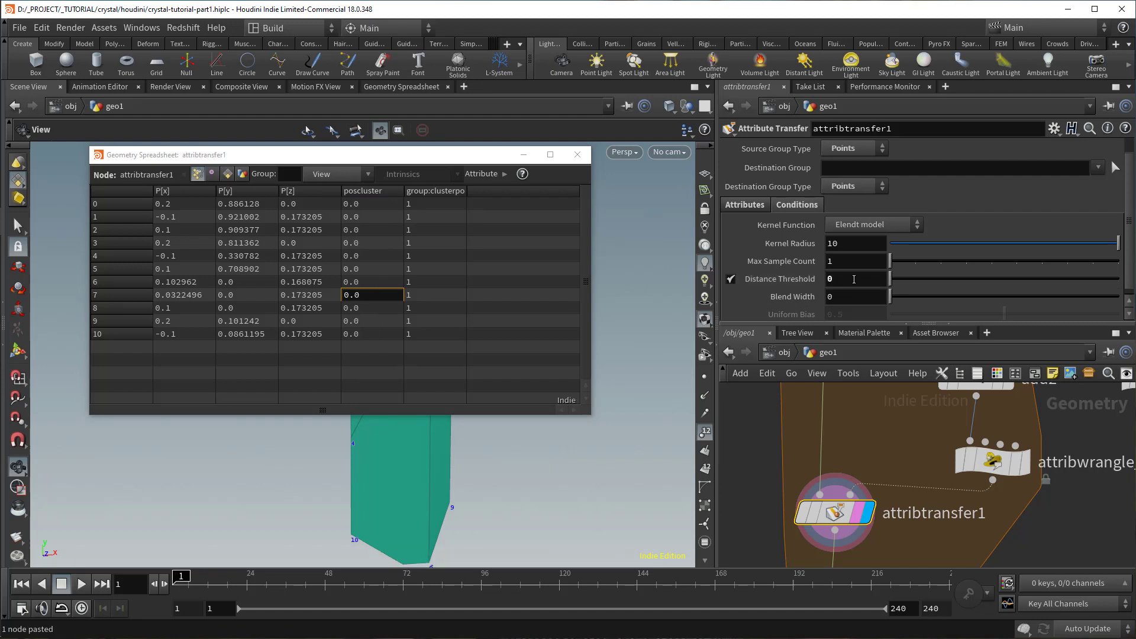
pyautogui.moveTo(854, 279); pyautogui.dragTo(753, 284)
pyautogui.write('1')
pyautogui.press('Return')
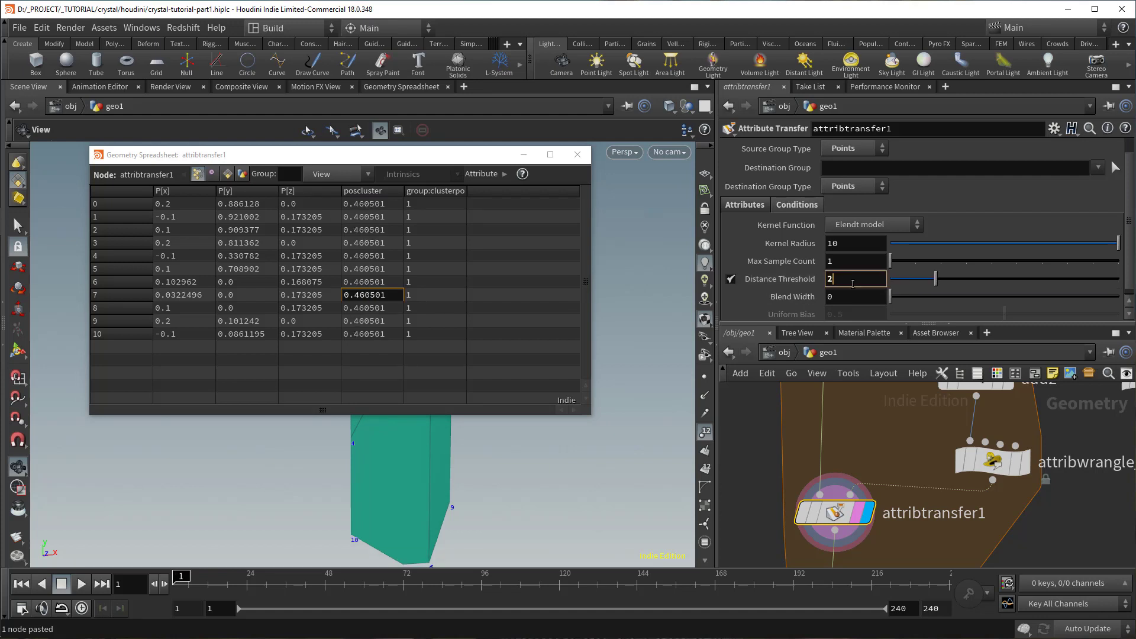
# Step: Set the Distance Threshold of attribtransfer1 to 10000 and close the spreadsheet
pyautogui.moveTo(828, 283); pyautogui.dragTo(775, 284)
pyautogui.write('10000')
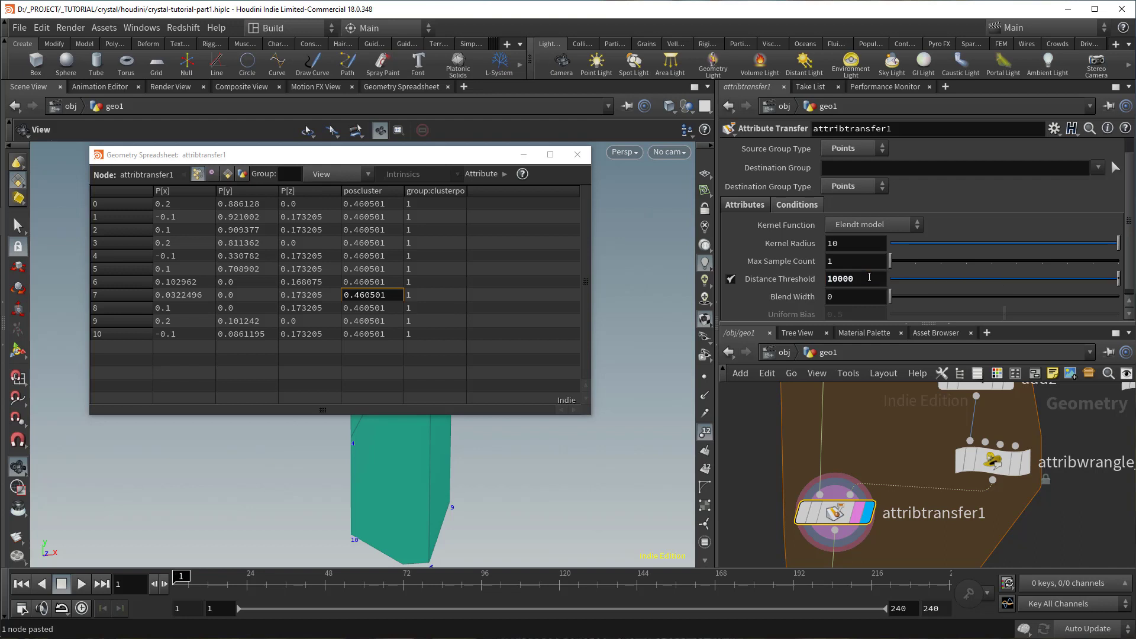
pyautogui.click(578, 155)
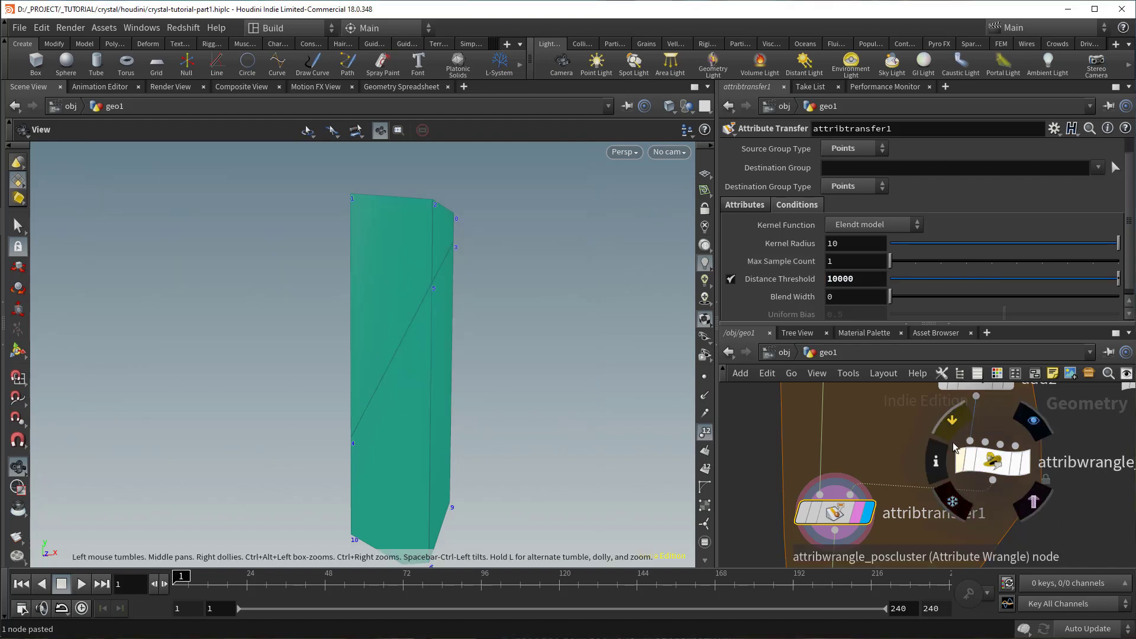
# Step: Collapse assemble2, add2, attribwrangle_poscluster and attribtransfer1 into a subnetwork and place it in line below fuse1
pyautogui.scroll(-5, 883, 441)
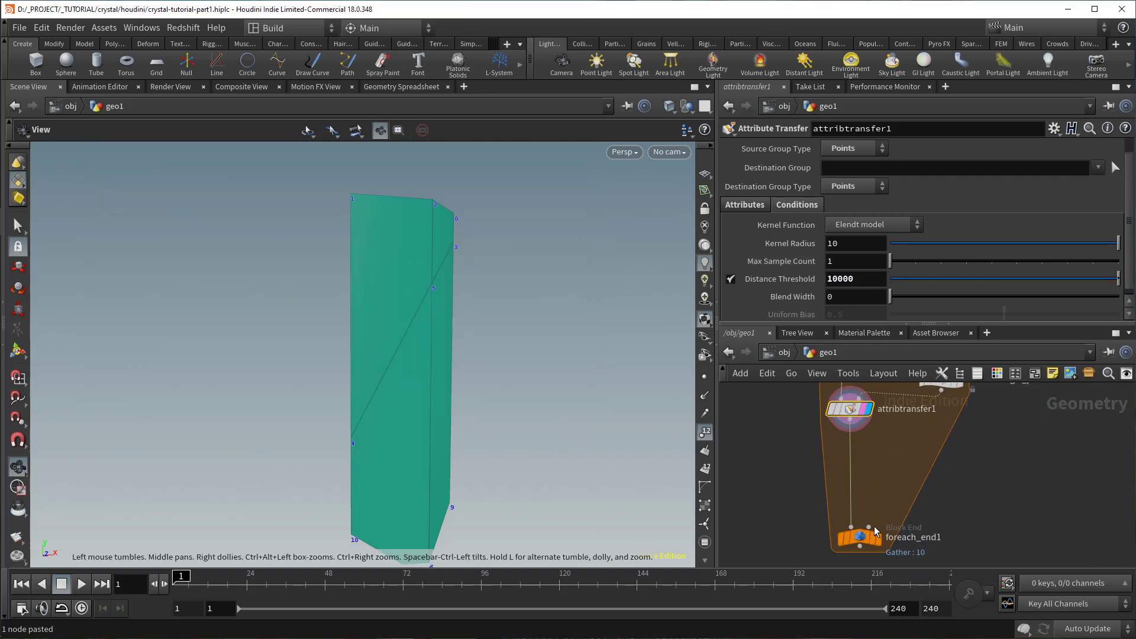
pyautogui.moveTo(903, 481); pyautogui.dragTo(870, 506, button='middle')
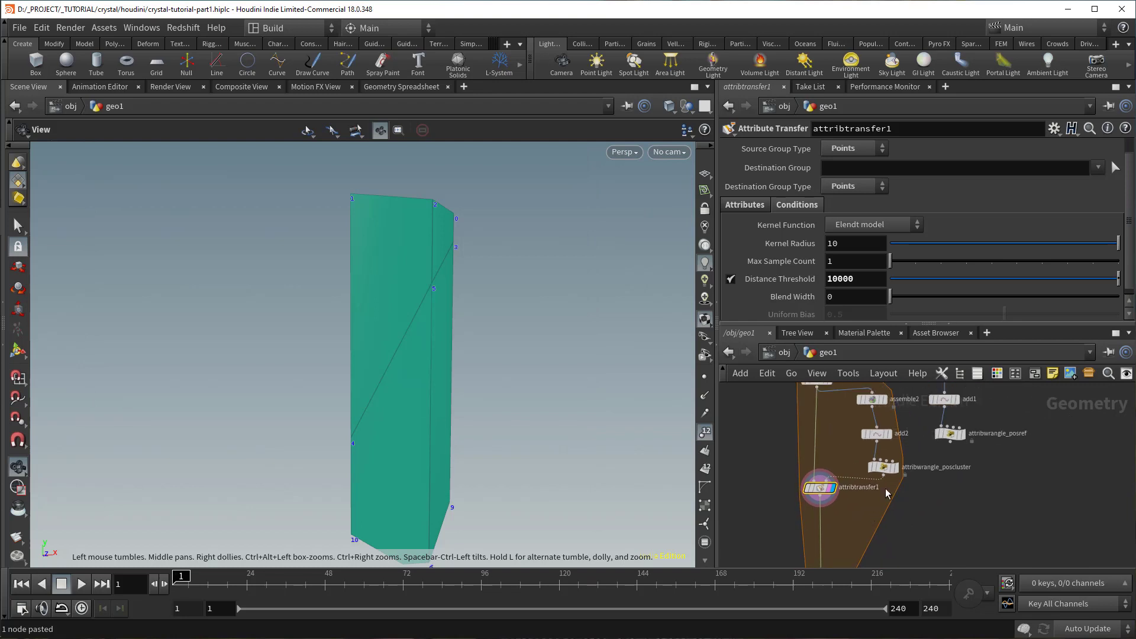
pyautogui.moveTo(773, 518); pyautogui.dragTo(898, 384)
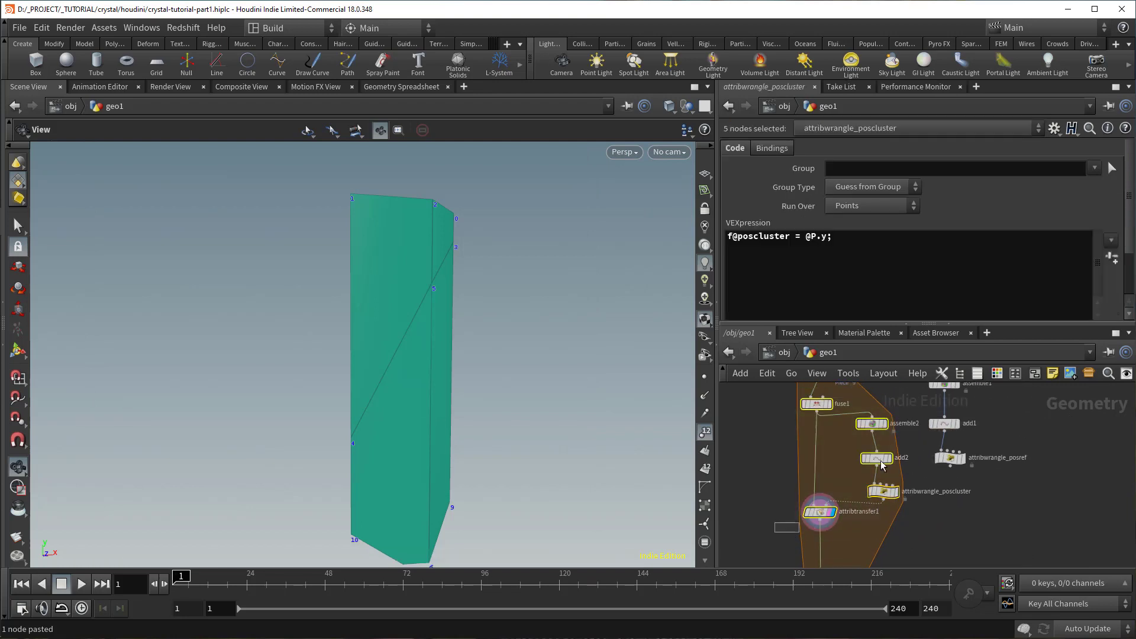
pyautogui.moveTo(774, 533); pyautogui.dragTo(901, 424)
pyautogui.click(1090, 373)
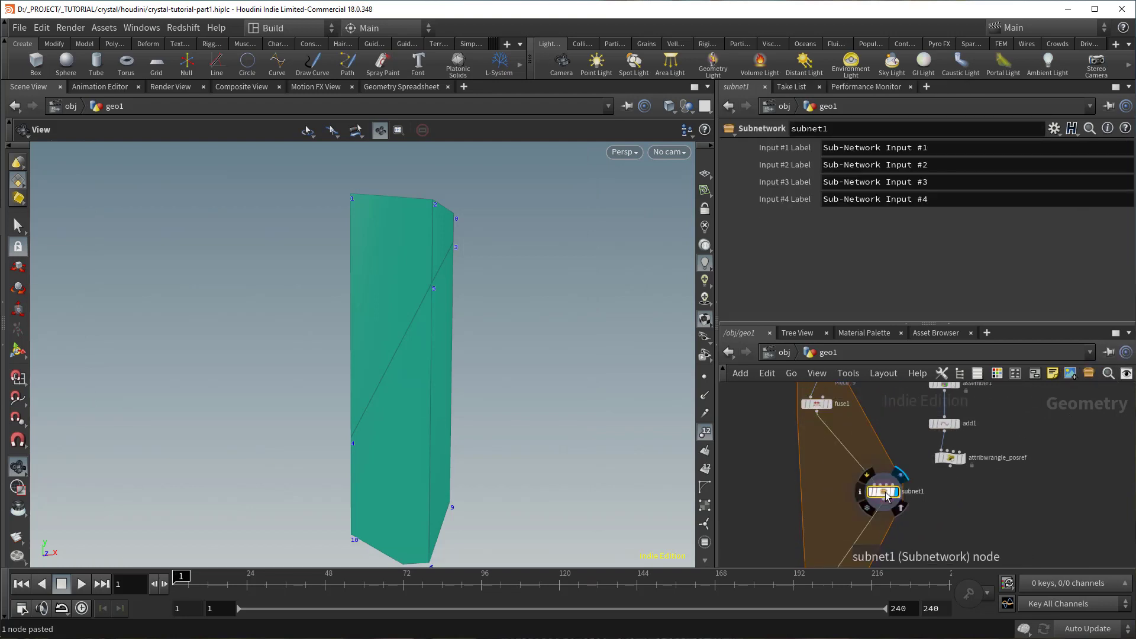
pyautogui.moveTo(882, 491); pyautogui.dragTo(822, 448)
# Step: Rename the subnetwork poscluster_attribute and colour its node yellow-orange
pyautogui.scroll(3, 853, 438)
pyautogui.click(862, 450)
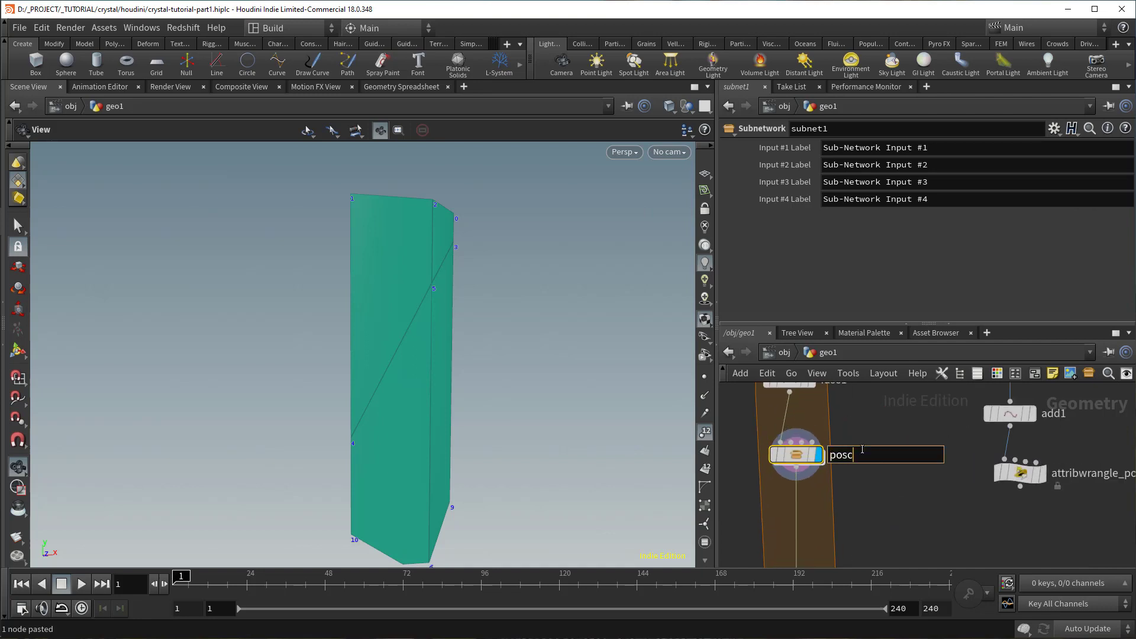
pyautogui.write('poscluster_attribute')
pyautogui.press('Return')
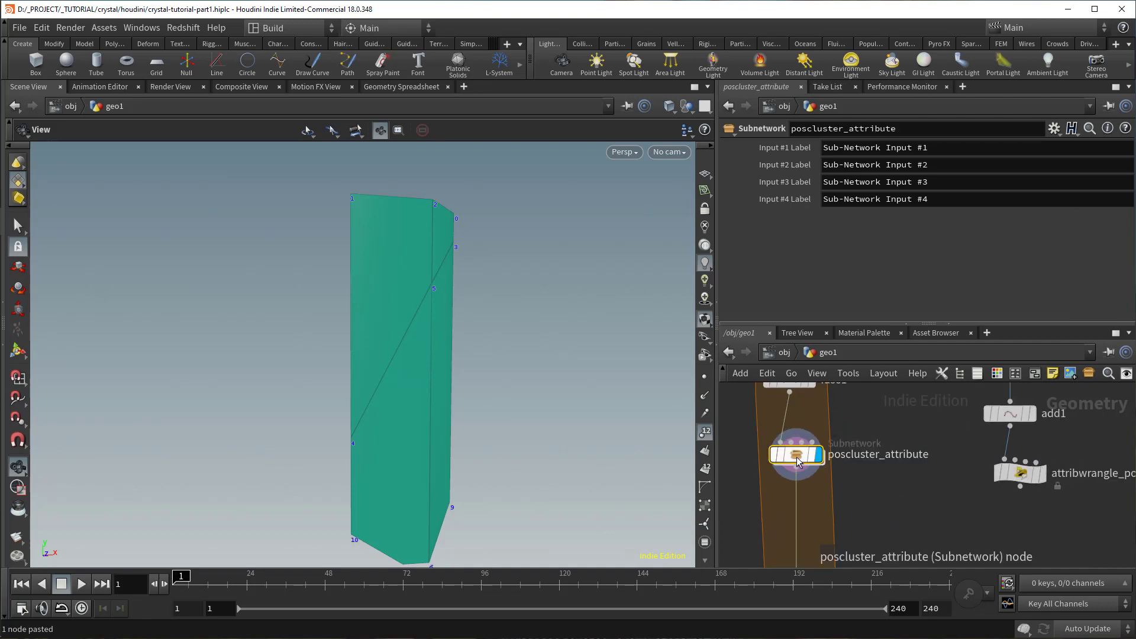
pyautogui.press('c')
pyautogui.press('c')
pyautogui.scroll(-2, 895, 444)
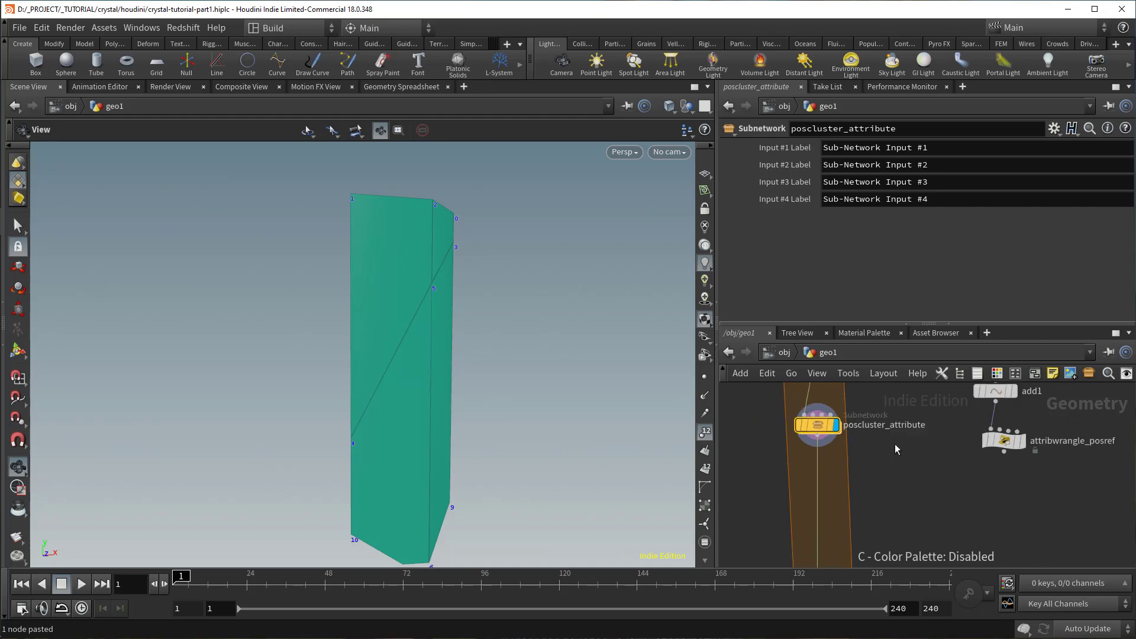
# Step: Insert an Attribute Transfer node after poscluster_attribute, feed its second input from attribwrangle_posref and display it
pyautogui.press('Tab')
pyautogui.write('attribute t')
pyautogui.press('Return')
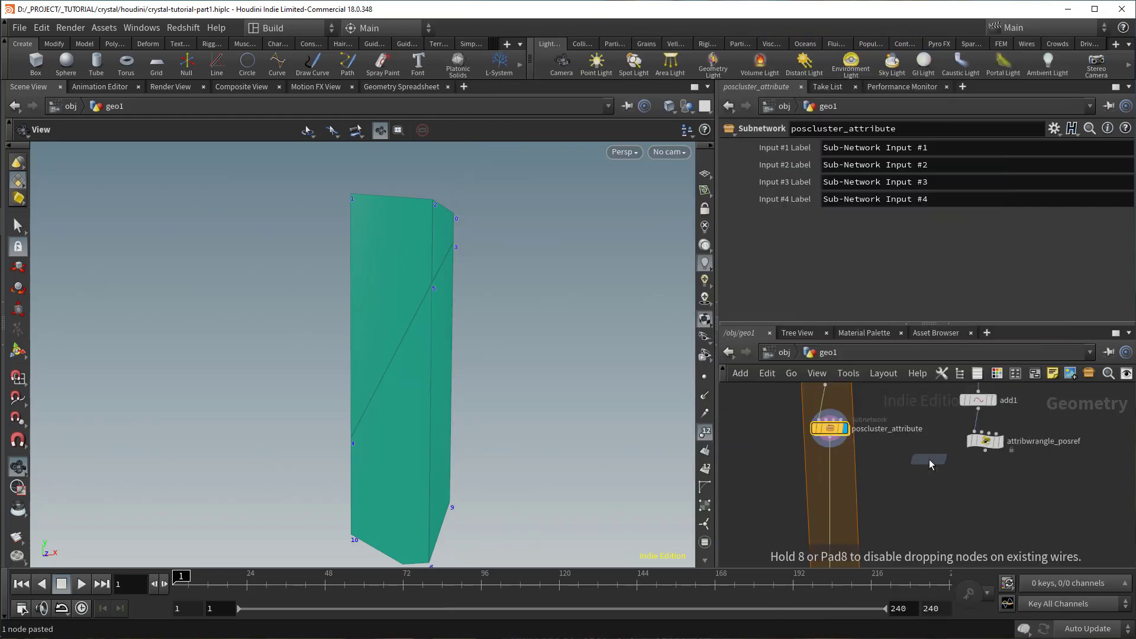
pyautogui.click(830, 477)
pyautogui.click(837, 467)
pyautogui.click(985, 443)
pyautogui.scroll(3, 847, 472)
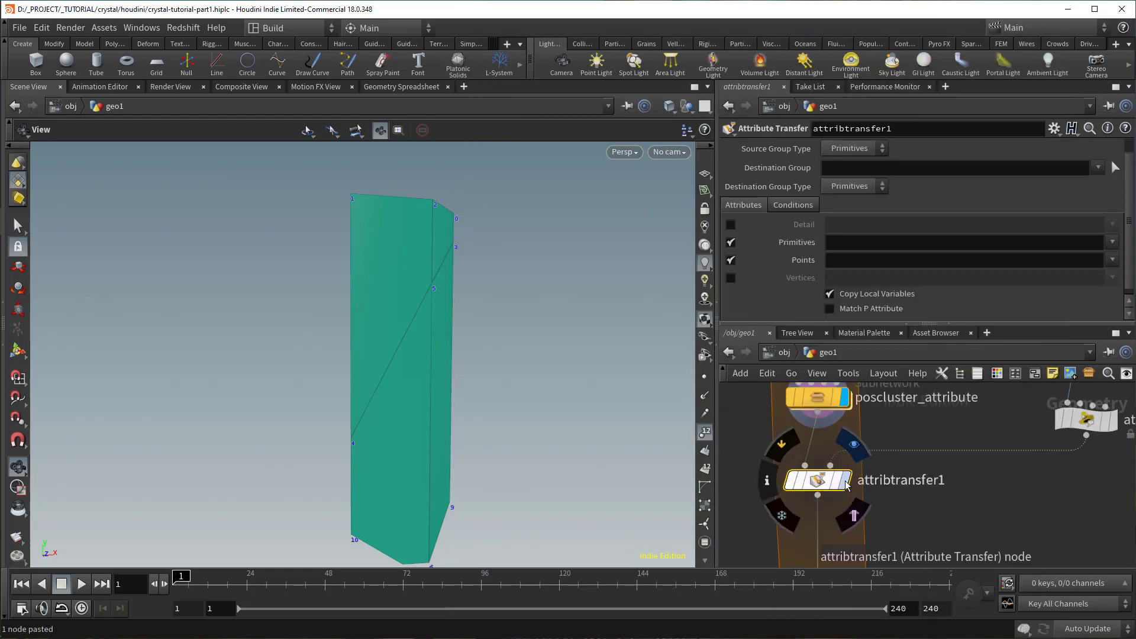
# Step: Choose posref as the point attribute to transfer and set the Distance Threshold to 1000
pyautogui.click(1113, 260)
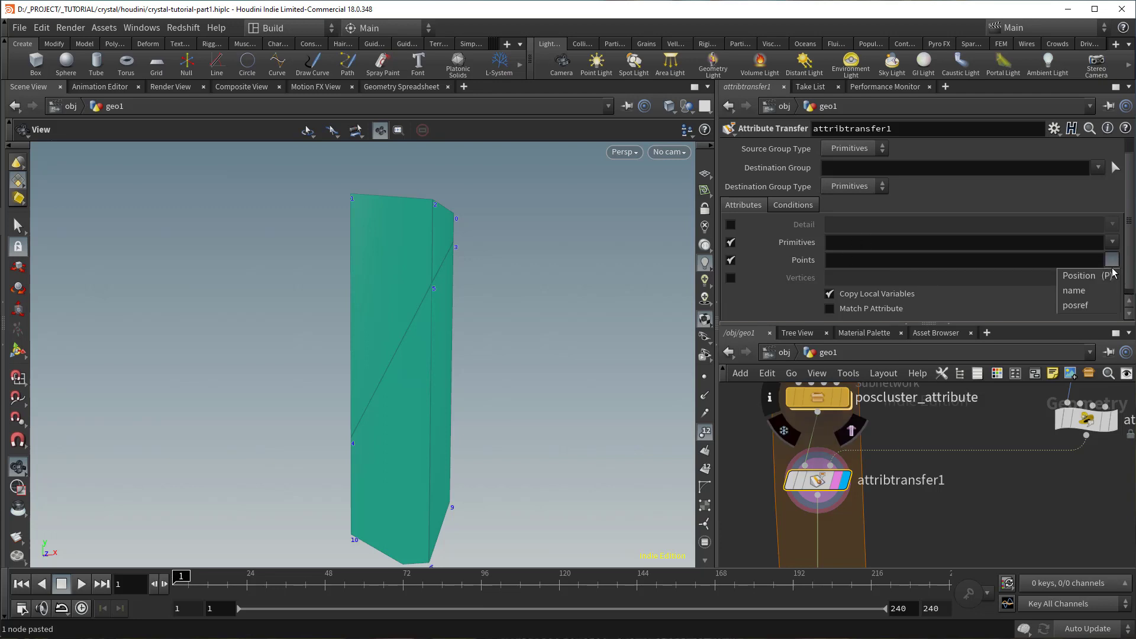
pyautogui.click(1084, 304)
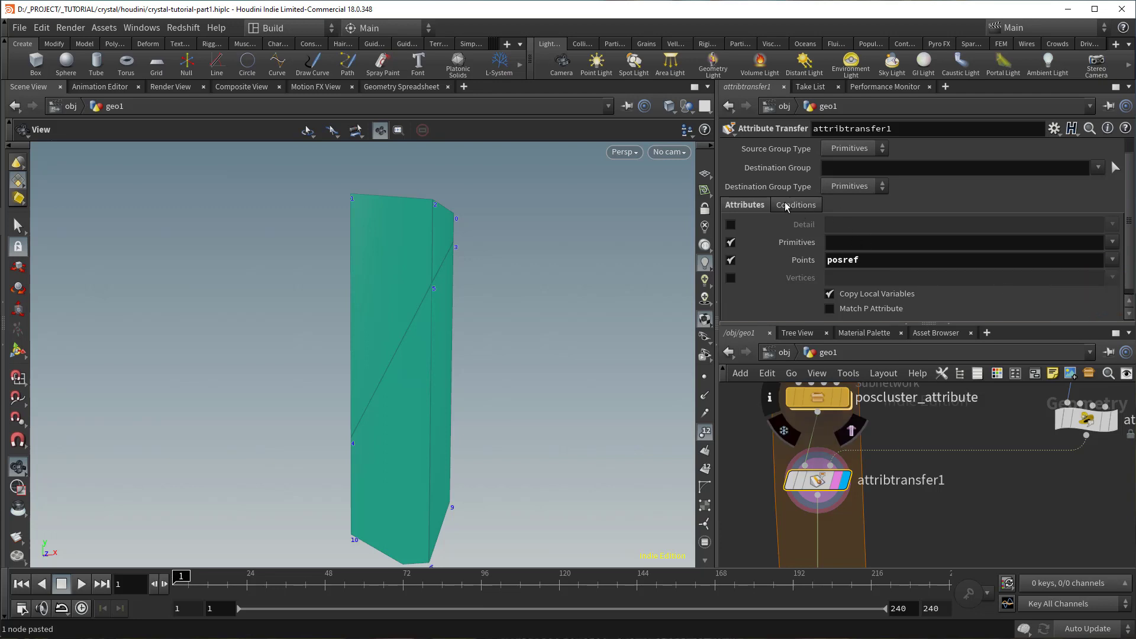
pyautogui.click(787, 205)
pyautogui.write('1000')
# Step: Examine the poscluster and posref columns of attribtransfer1 in the geometry spreadsheet, then close it
pyautogui.rightClick(820, 476)
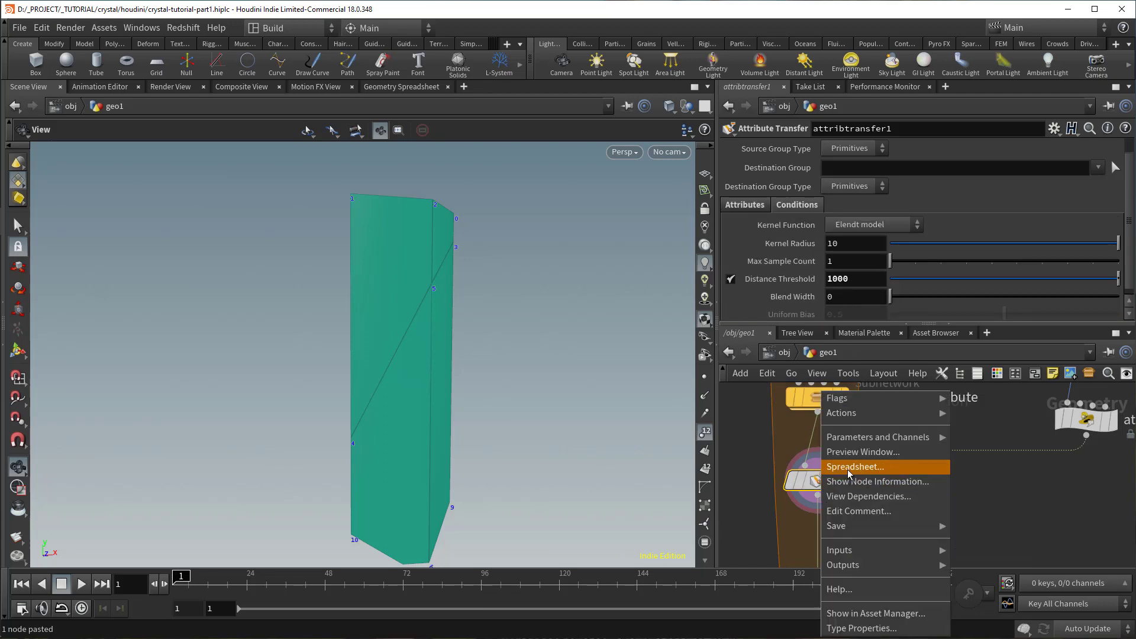
pyautogui.click(841, 467)
pyautogui.moveTo(443, 234); pyautogui.dragTo(445, 361)
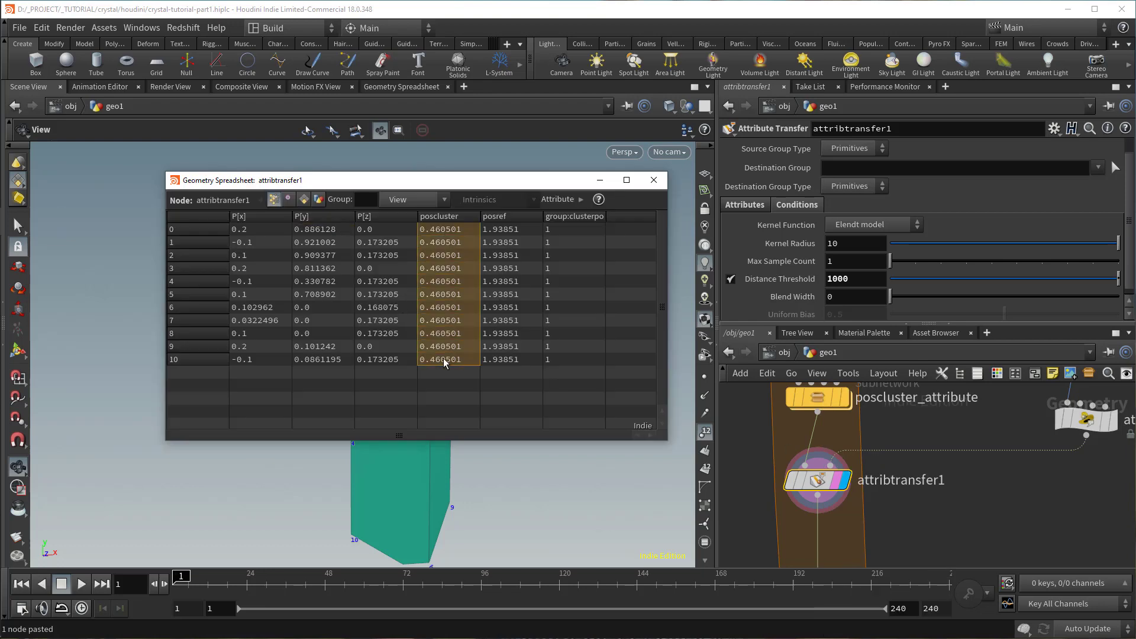
pyautogui.moveTo(517, 235); pyautogui.dragTo(500, 400)
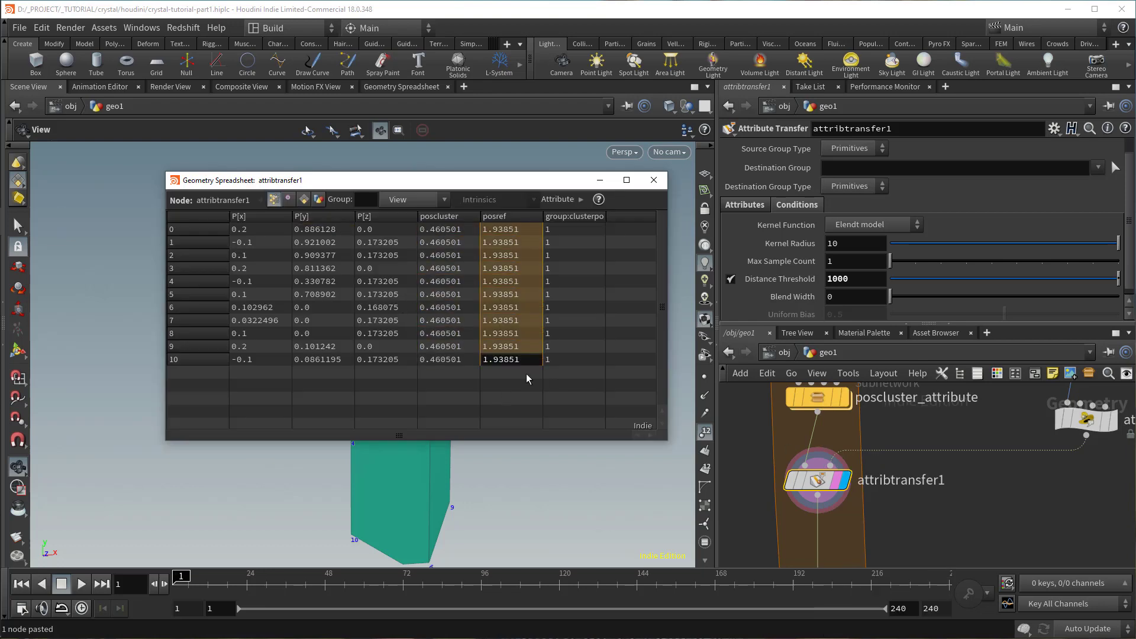
pyautogui.click(654, 185)
pyautogui.scroll(-3, 896, 470)
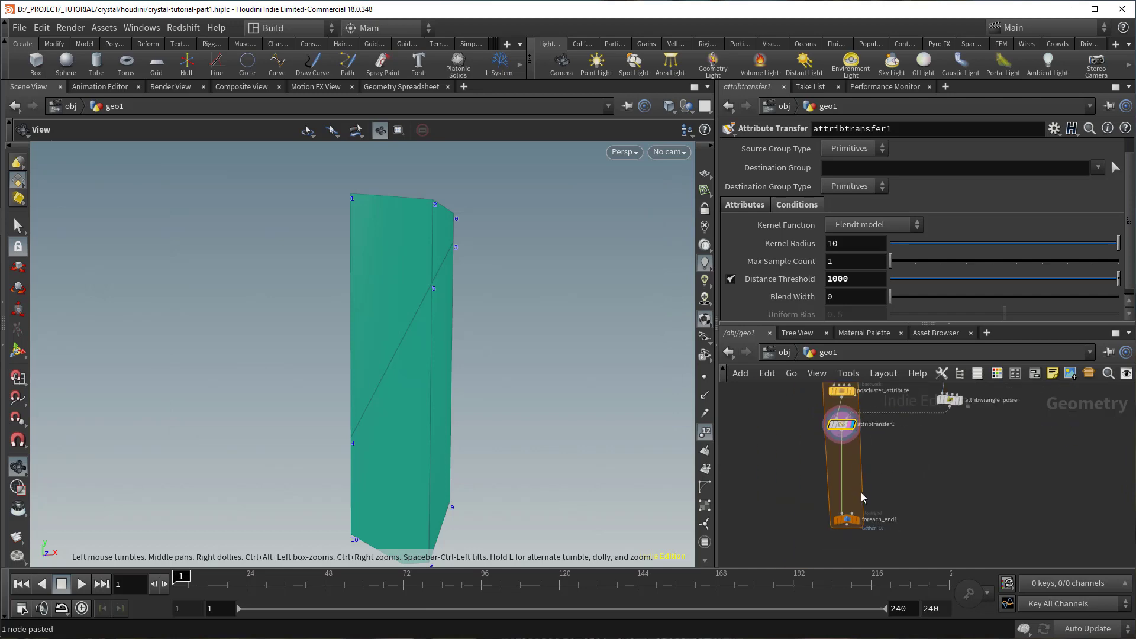
pyautogui.scroll(3, 862, 464)
pyautogui.moveTo(851, 439); pyautogui.dragTo(854, 453, button='middle')
pyautogui.press('Tab')
pyautogui.write('attribw')
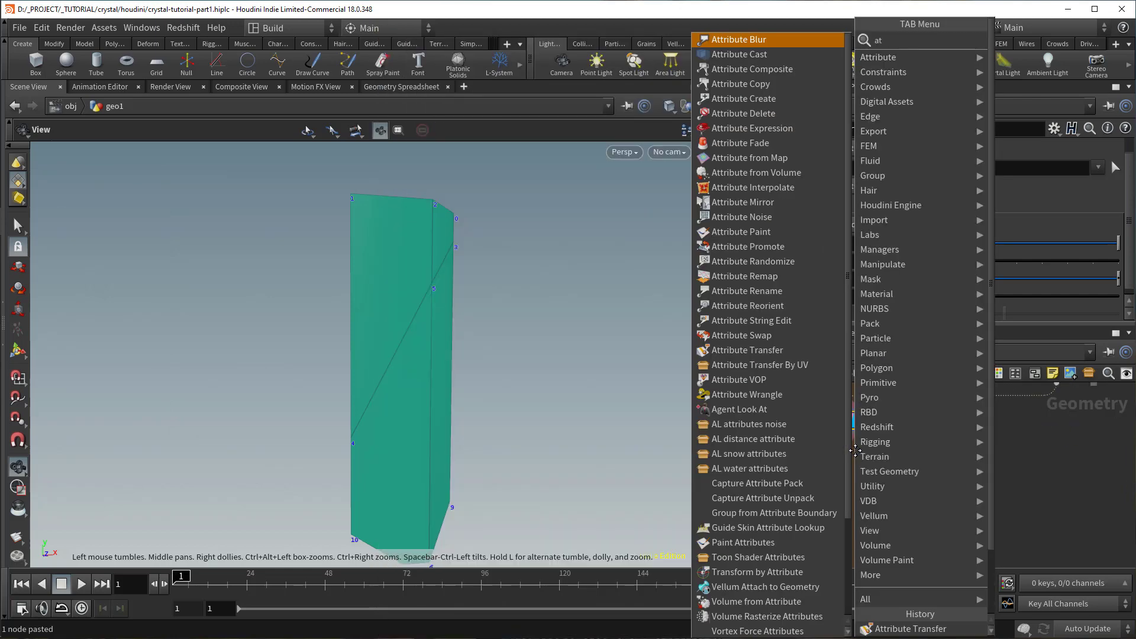
pyautogui.press('Return')
pyautogui.click(840, 471)
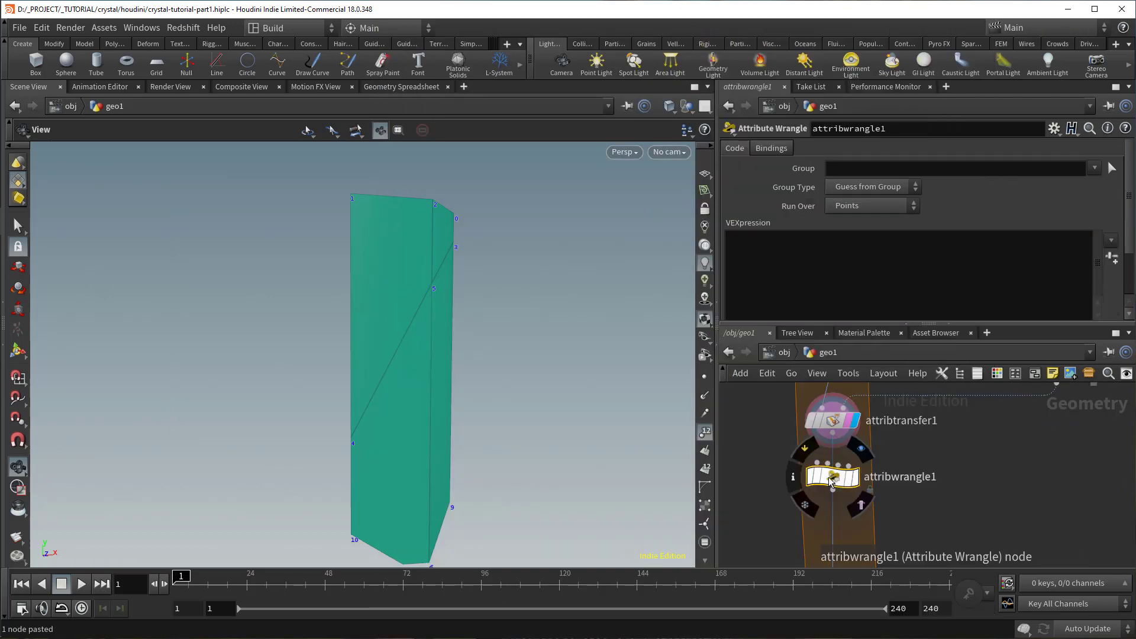
pyautogui.click(852, 489)
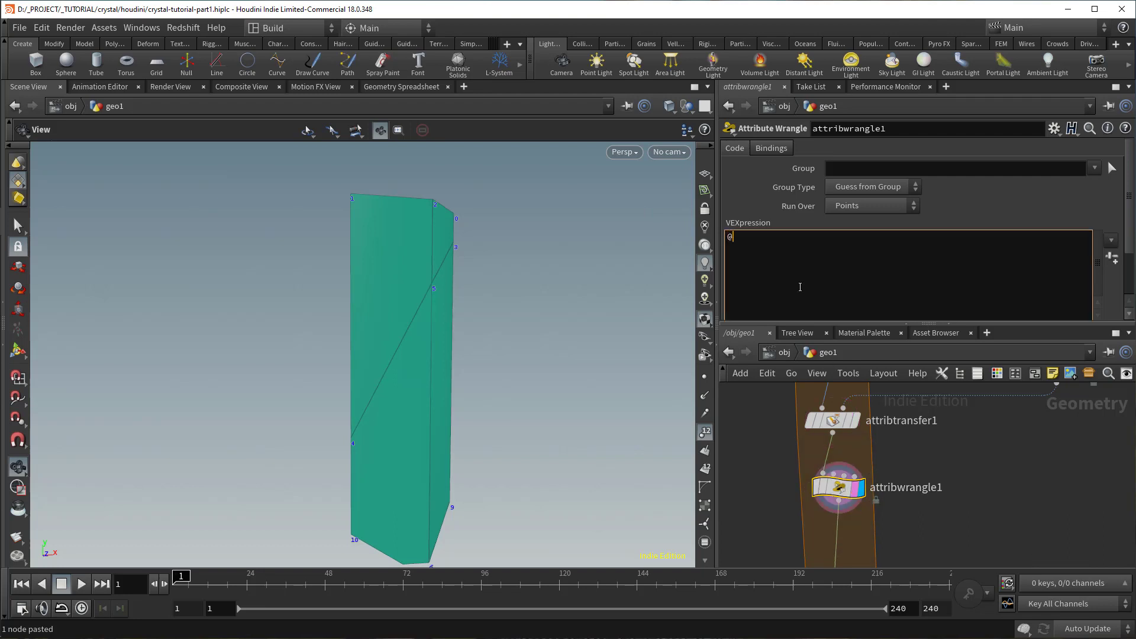
pyautogui.write('trude = @poscluster/@posref;')
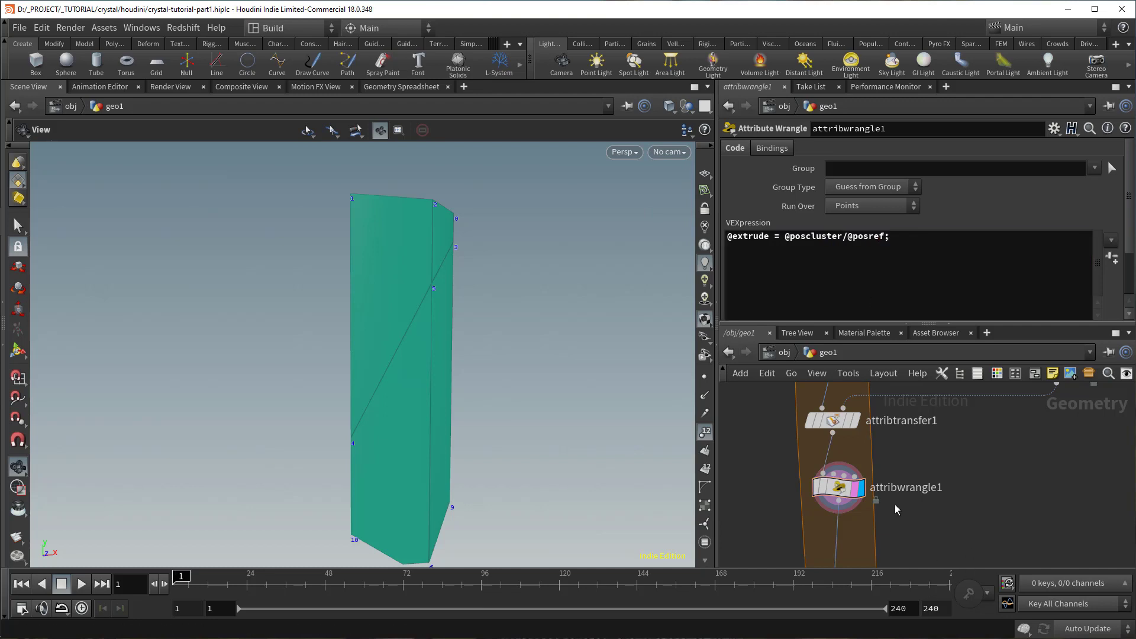
# Step: Display foreach_end1 and examine the extrude values of the clusters in its geometry spreadsheet
pyautogui.scroll(-3, 884, 519)
pyautogui.scroll(2, 885, 522)
pyautogui.click(886, 524)
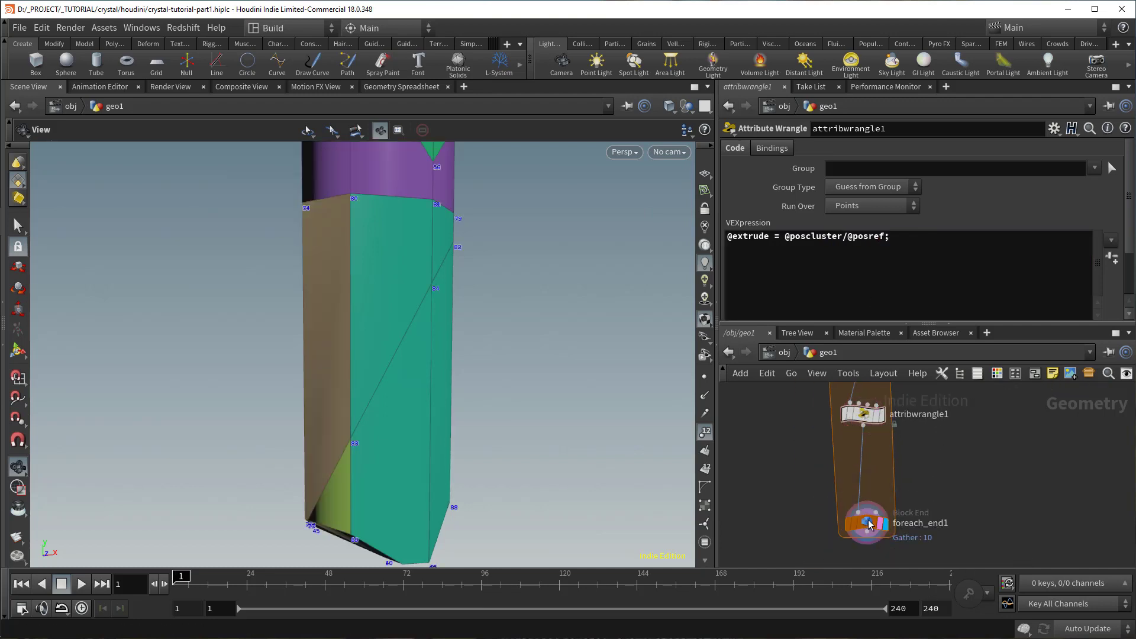
pyautogui.rightClick(869, 523)
pyautogui.click(906, 482)
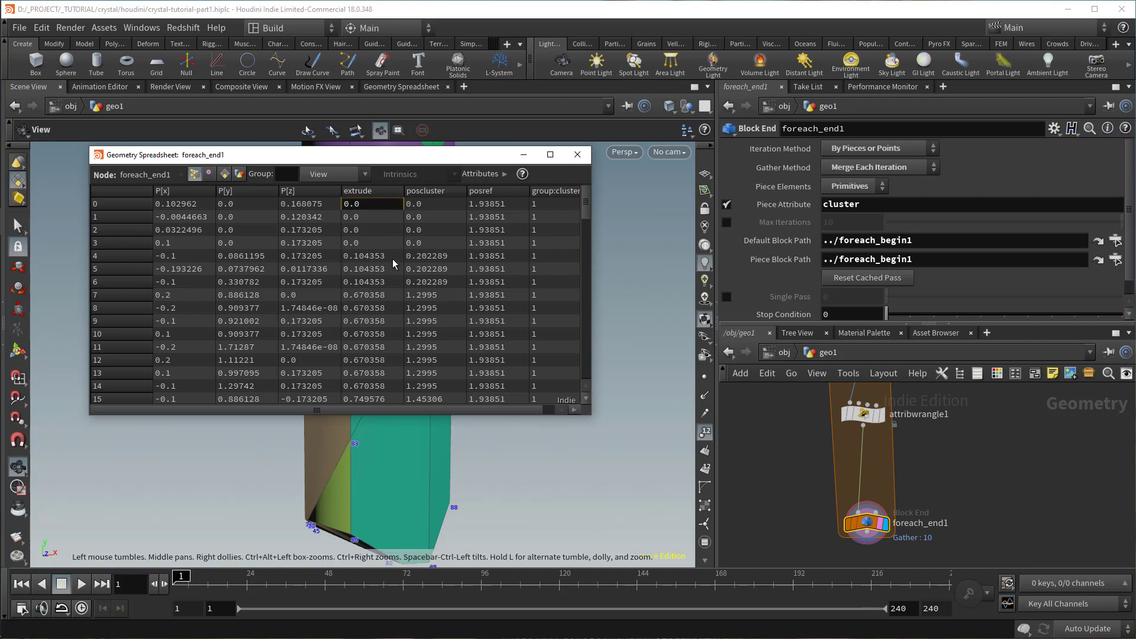
pyautogui.scroll(-20, 373, 278)
pyautogui.scroll(-2, 370, 336)
pyautogui.moveTo(370, 336); pyautogui.dragTo(381, 432)
pyautogui.moveTo(389, 392); pyautogui.dragTo(375, 190)
pyautogui.click(577, 155)
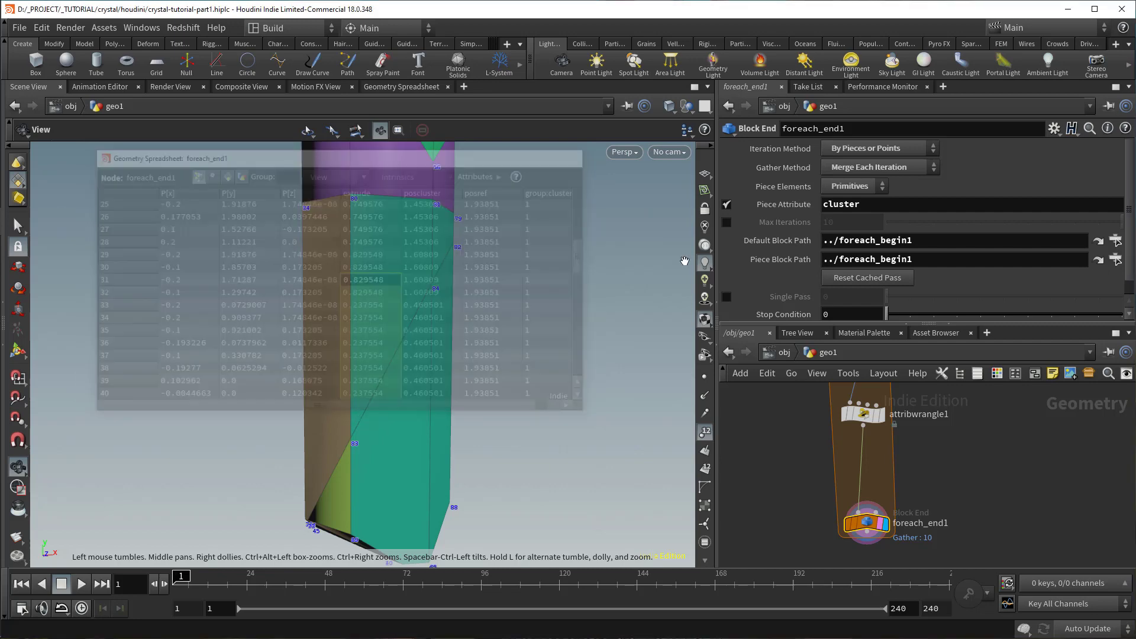
# Step: Insert an Attribute Promote node between attribwrangle1 and foreach_end1
pyautogui.press('Tab')
pyautogui.write('attribpro')
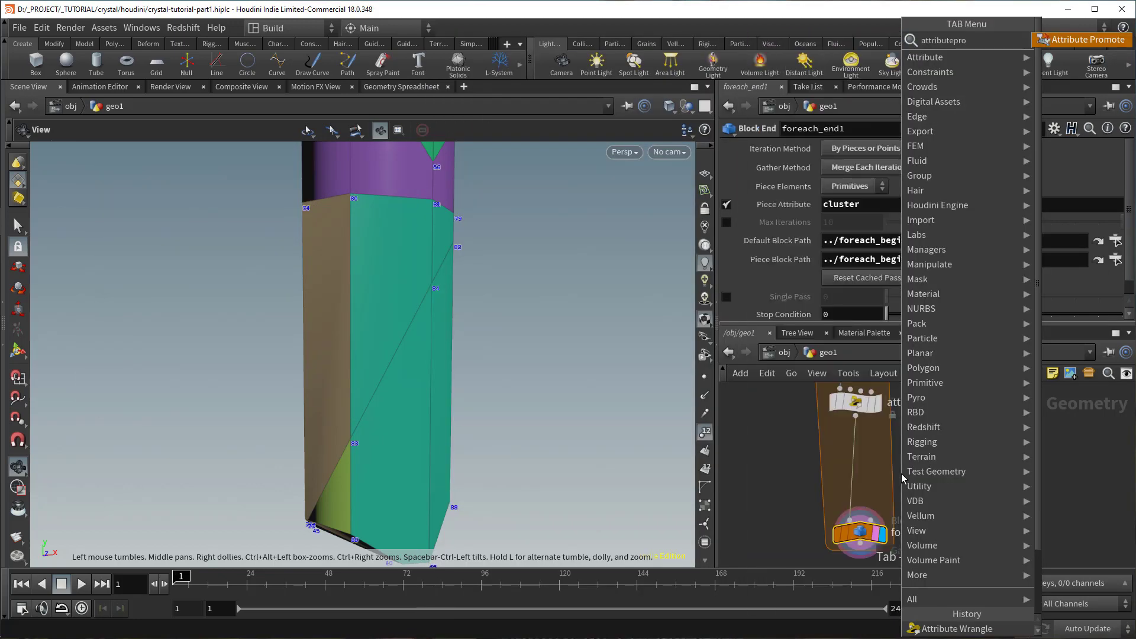
pyautogui.press('Return')
pyautogui.click(856, 459)
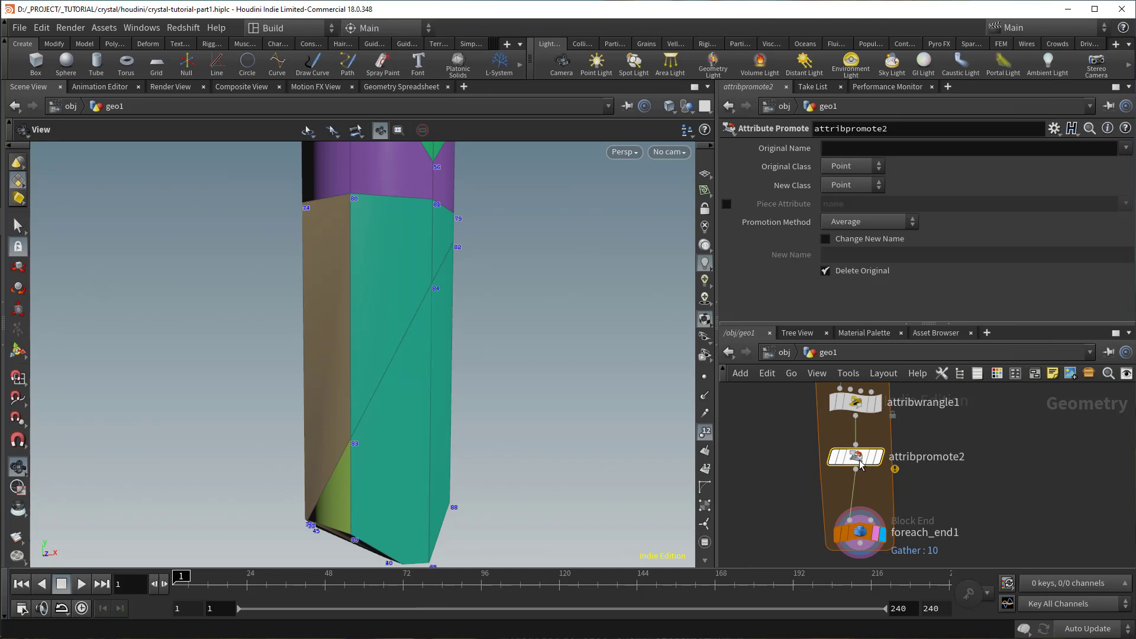
# Step: Promote the extrude attribute from Point to Detail class using the Maximum promotion method
pyautogui.click(865, 187)
pyautogui.click(860, 200)
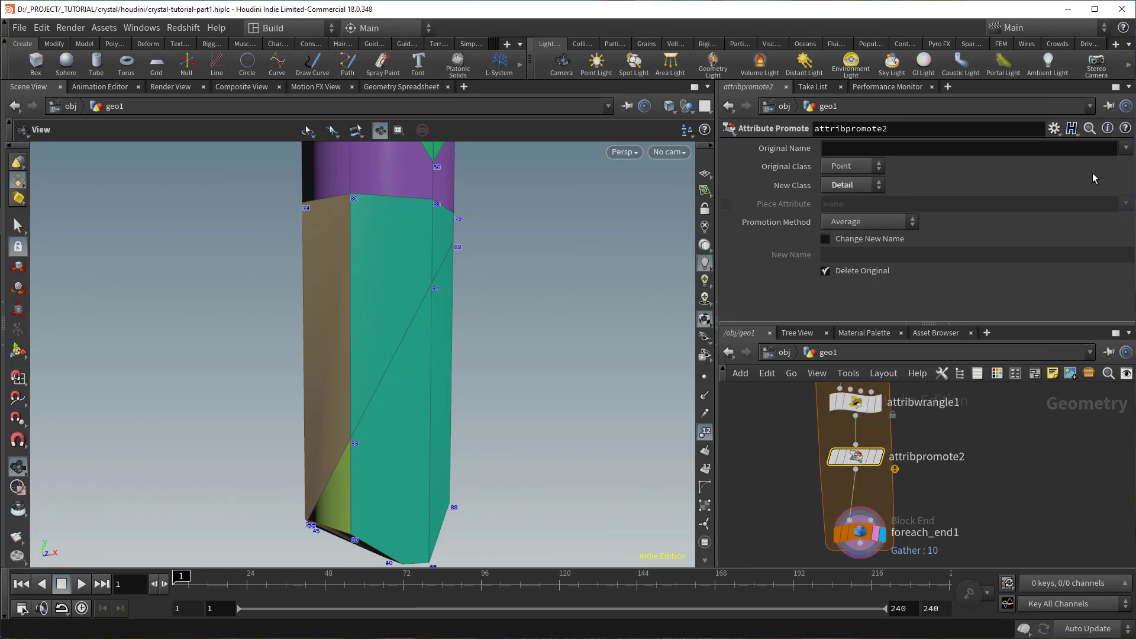
pyautogui.click(1126, 148)
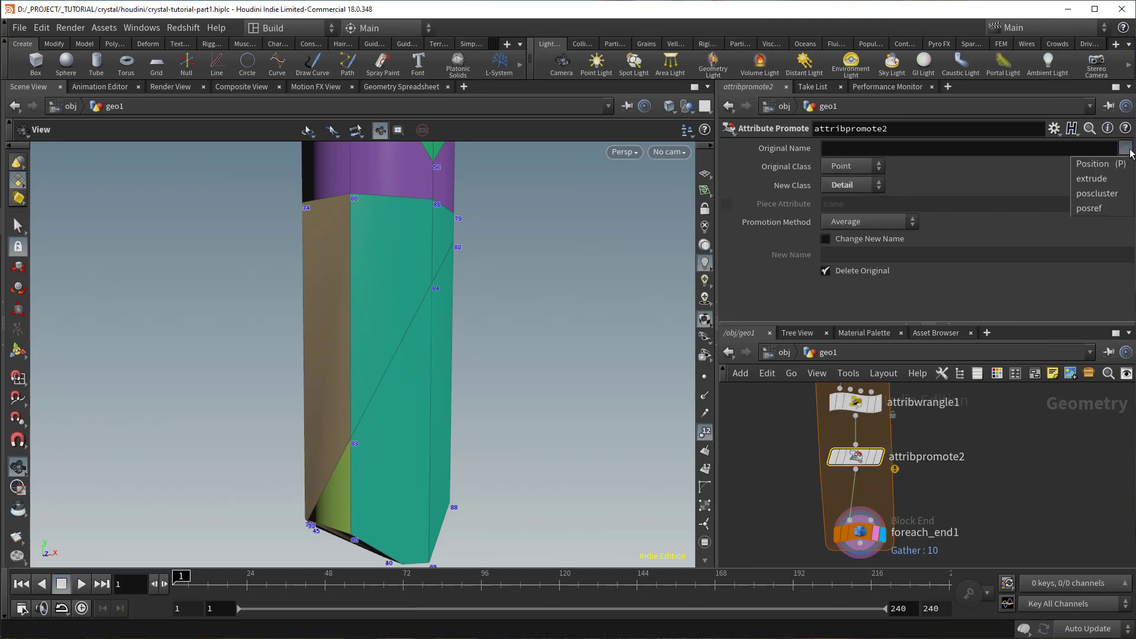
pyautogui.click(1107, 182)
pyautogui.click(876, 222)
pyautogui.click(885, 239)
pyautogui.moveTo(924, 523); pyautogui.dragTo(908, 480, button='middle')
pyautogui.scroll(-2, 908, 481)
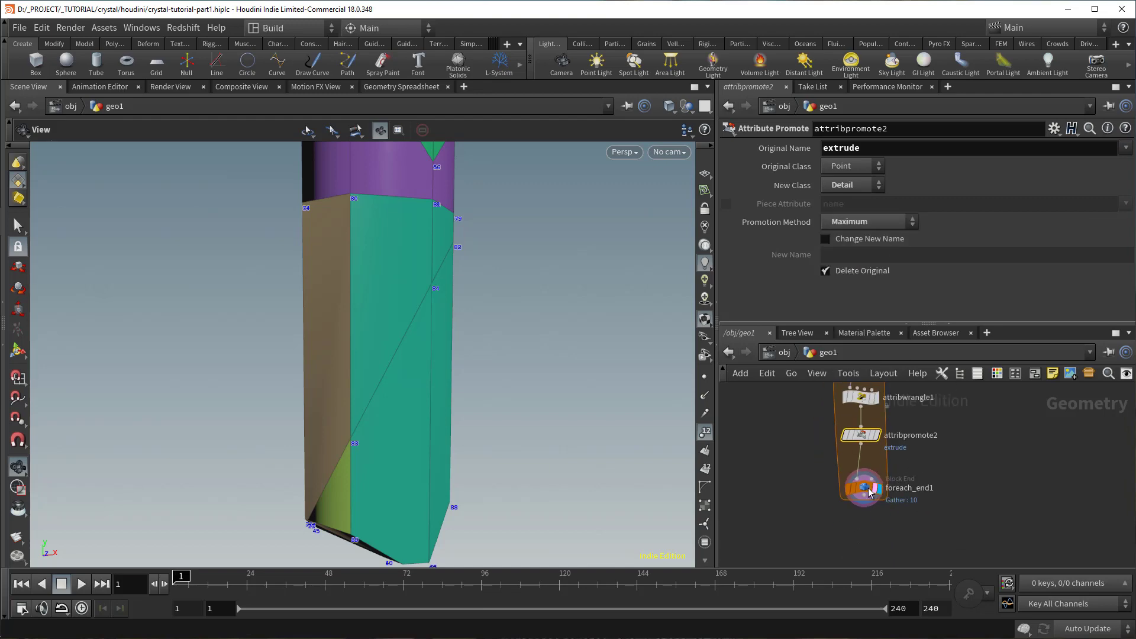
# Step: Insert a PolyExtrude node between attribpromote2 and foreach_end1
pyautogui.moveTo(869, 489); pyautogui.dragTo(872, 541)
pyautogui.press('Tab')
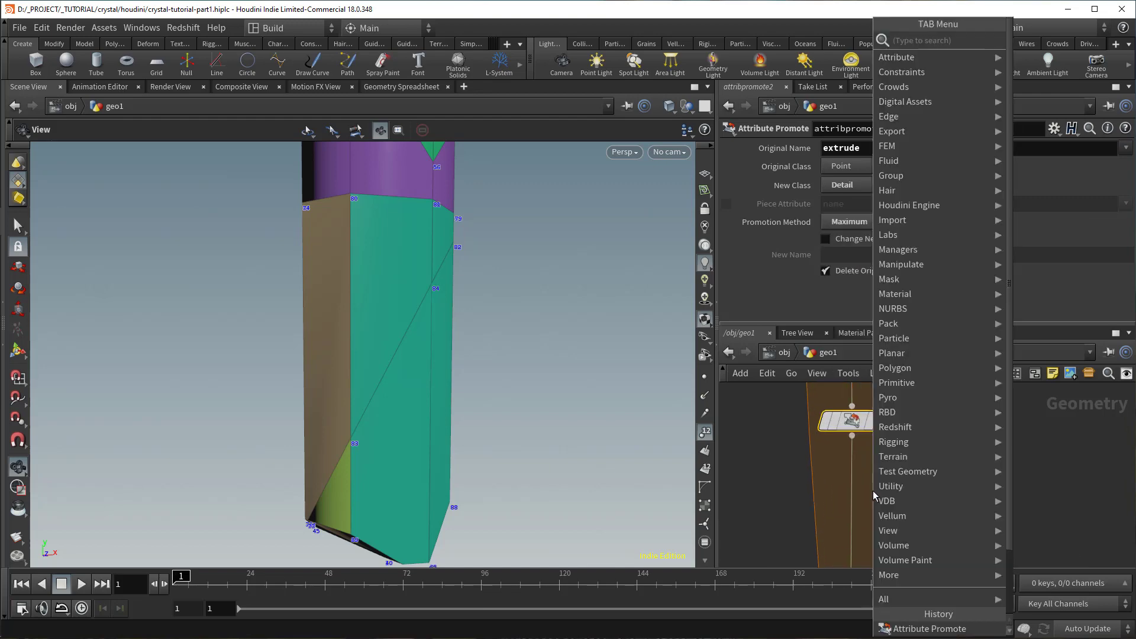
pyautogui.write('promote')
pyautogui.press('Return')
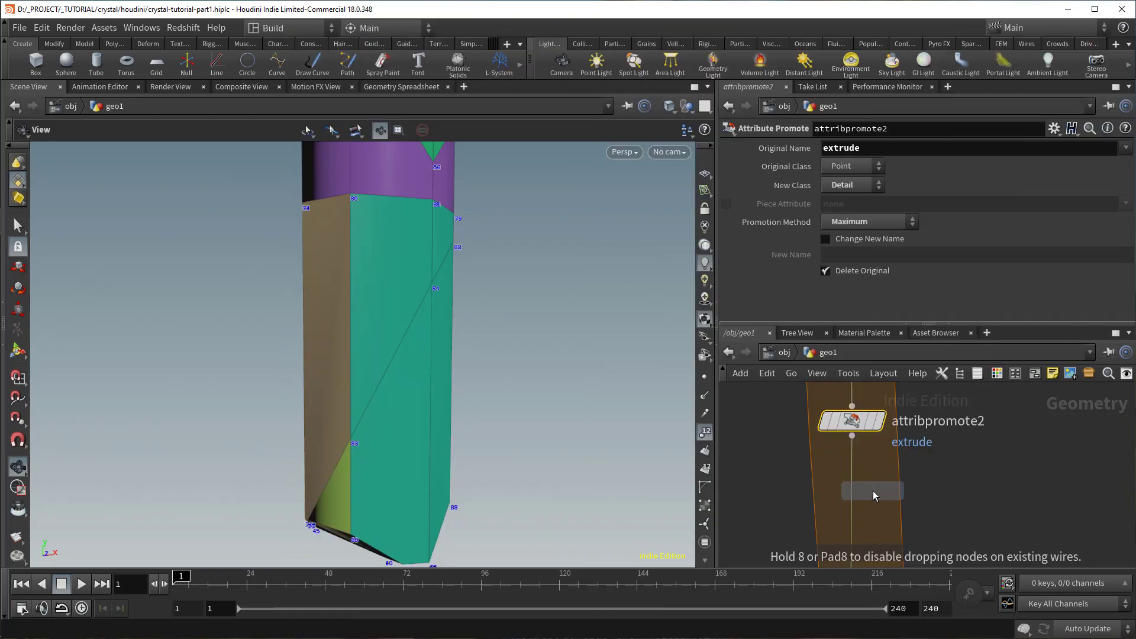
pyautogui.click(861, 513)
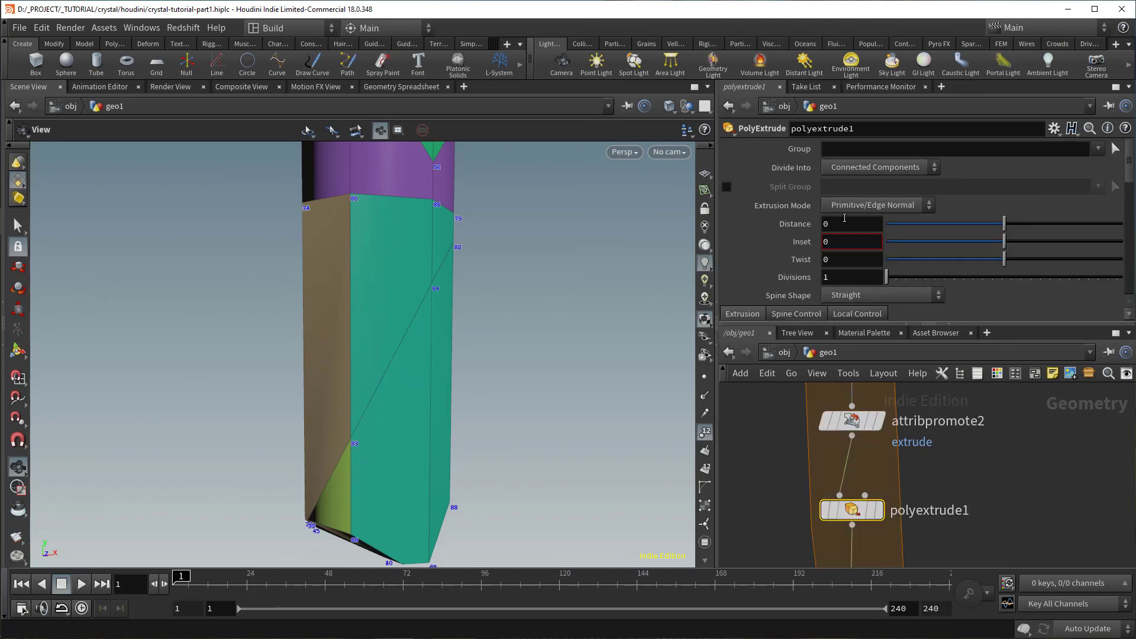
# Step: Set the PolyExtrude distance to the expression detail("../attribpromote2/","extrude",0)
pyautogui.write('detail()')
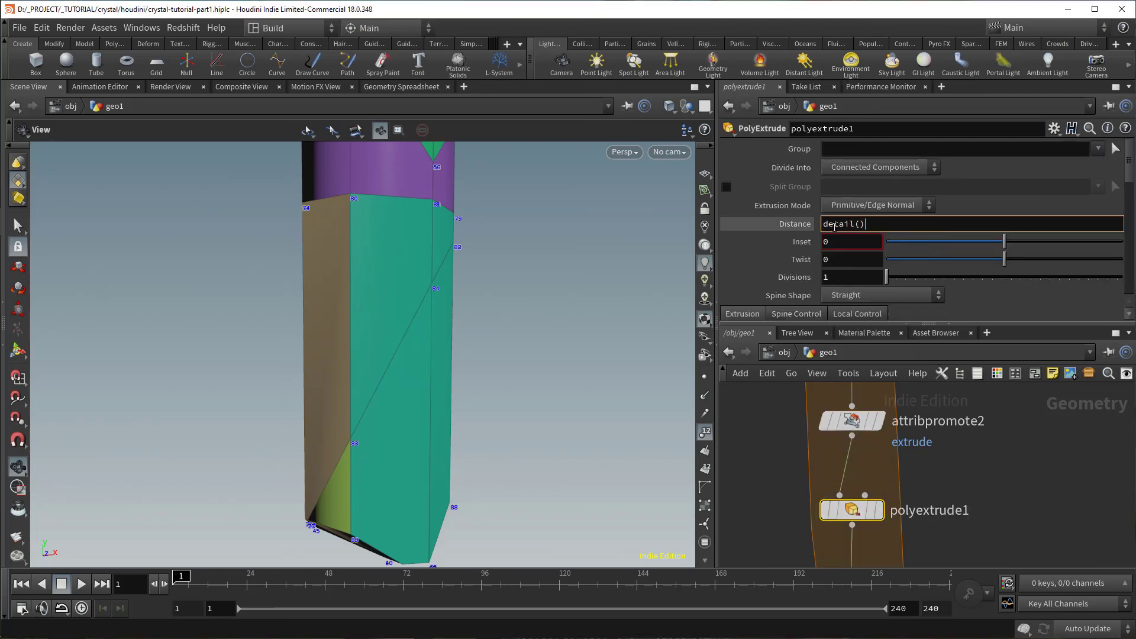
pyautogui.write('"../attr')
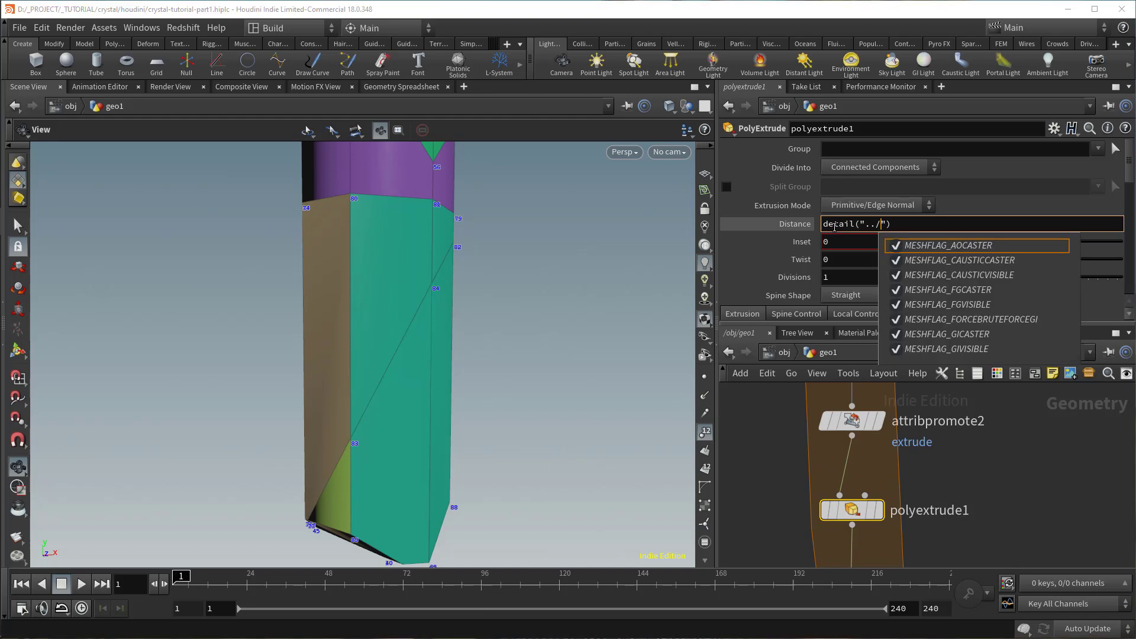
pyautogui.write('i')
pyautogui.press('Down')
pyautogui.press('Down')
pyautogui.press('Return')
pyautogui.write('",:""')
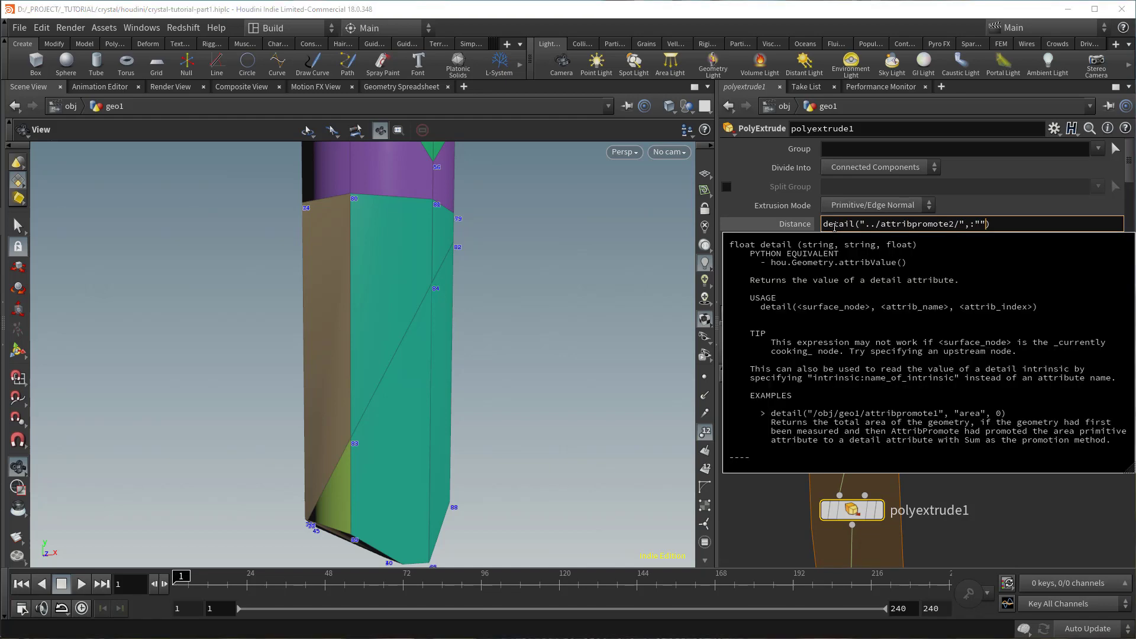
pyautogui.press('Left')
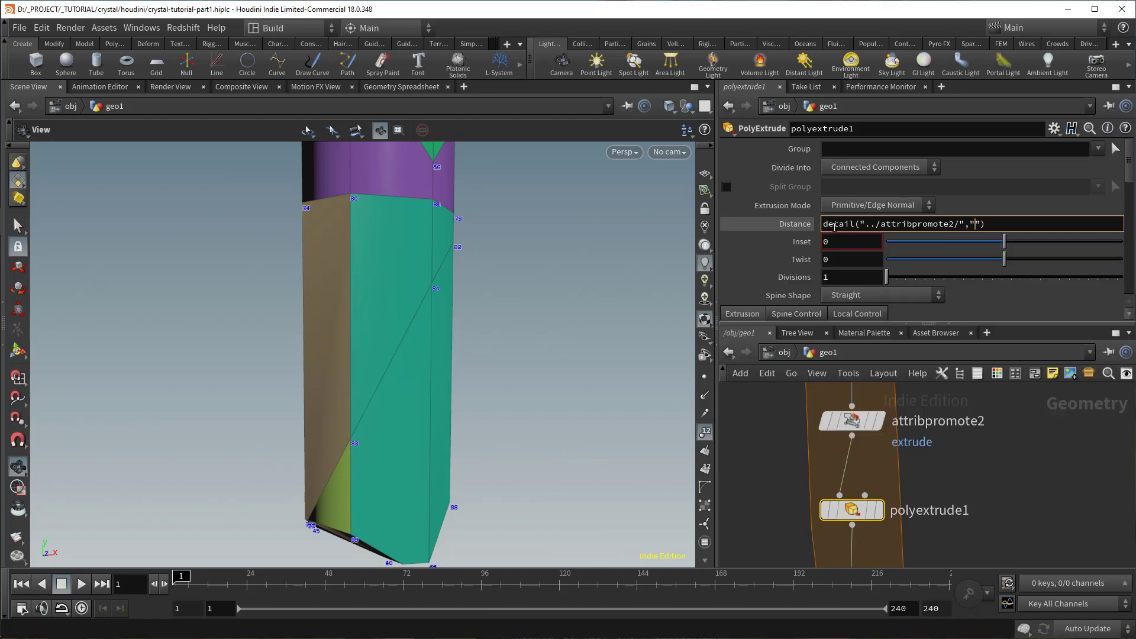
pyautogui.write('extru')
pyautogui.press('Return')
pyautogui.write(',0')
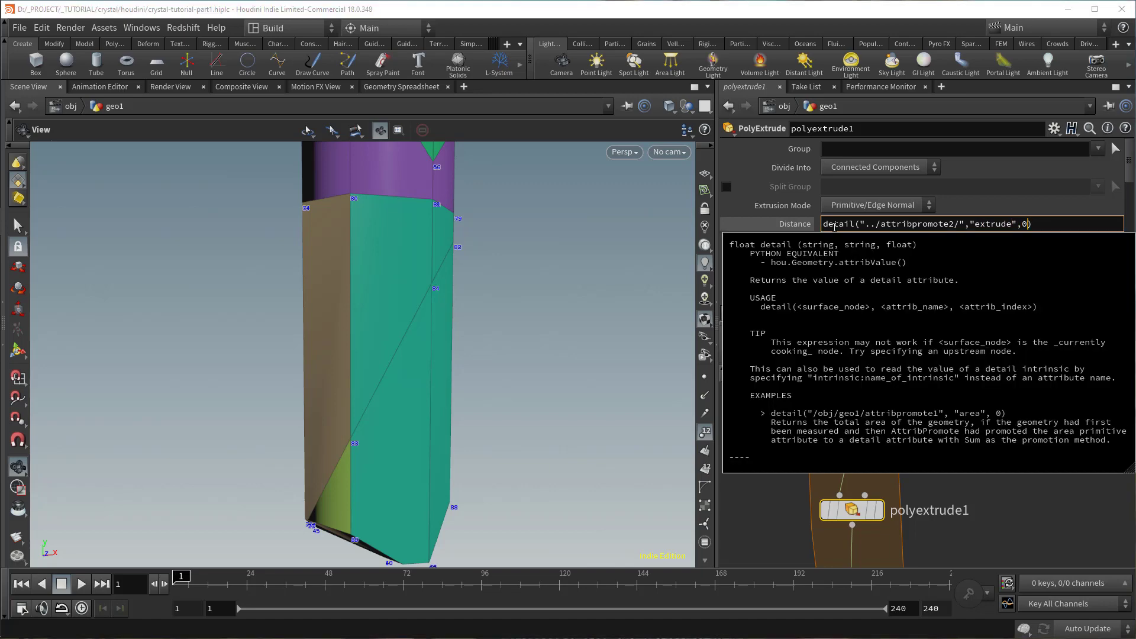
pyautogui.press('Return')
pyautogui.scroll(-5, 338, 322)
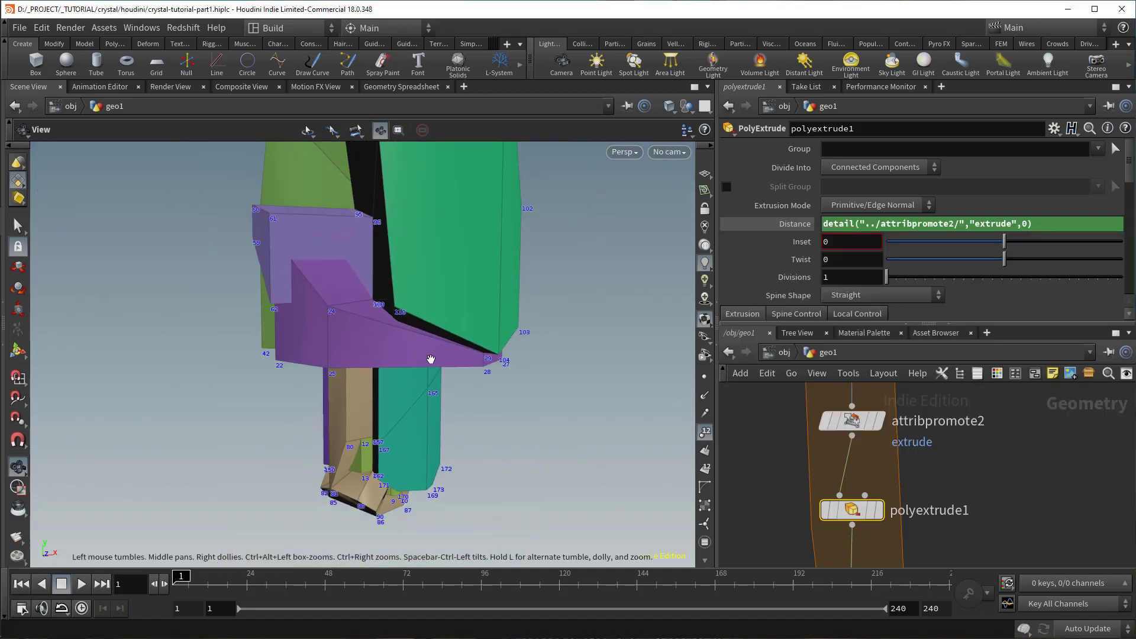
pyautogui.moveTo(935, 449); pyautogui.dragTo(928, 527, button='middle')
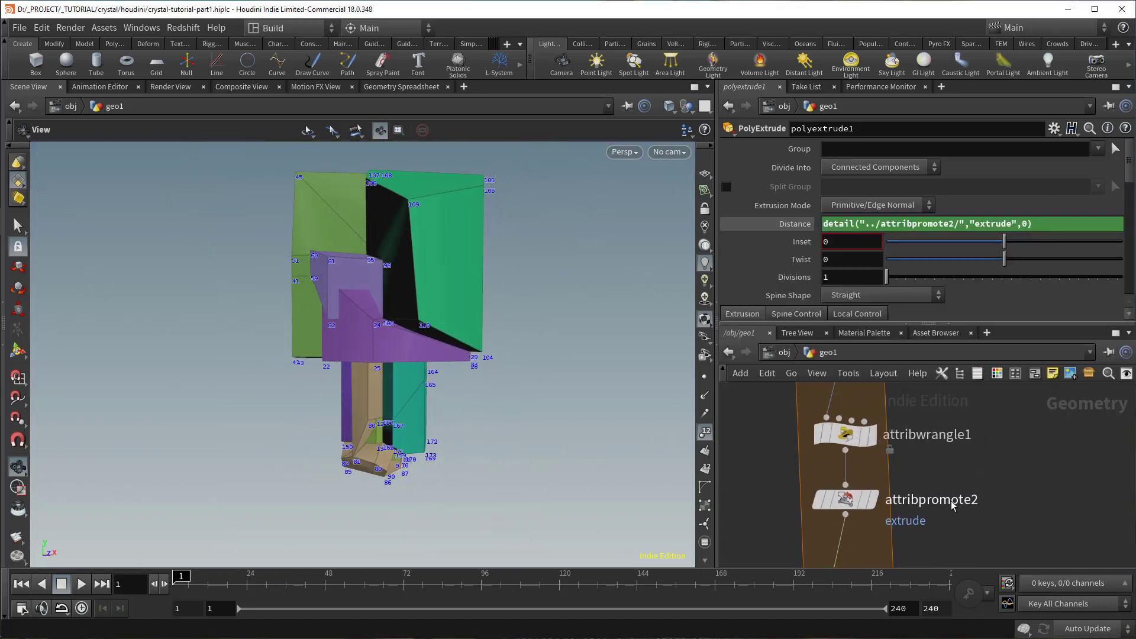
pyautogui.click(859, 442)
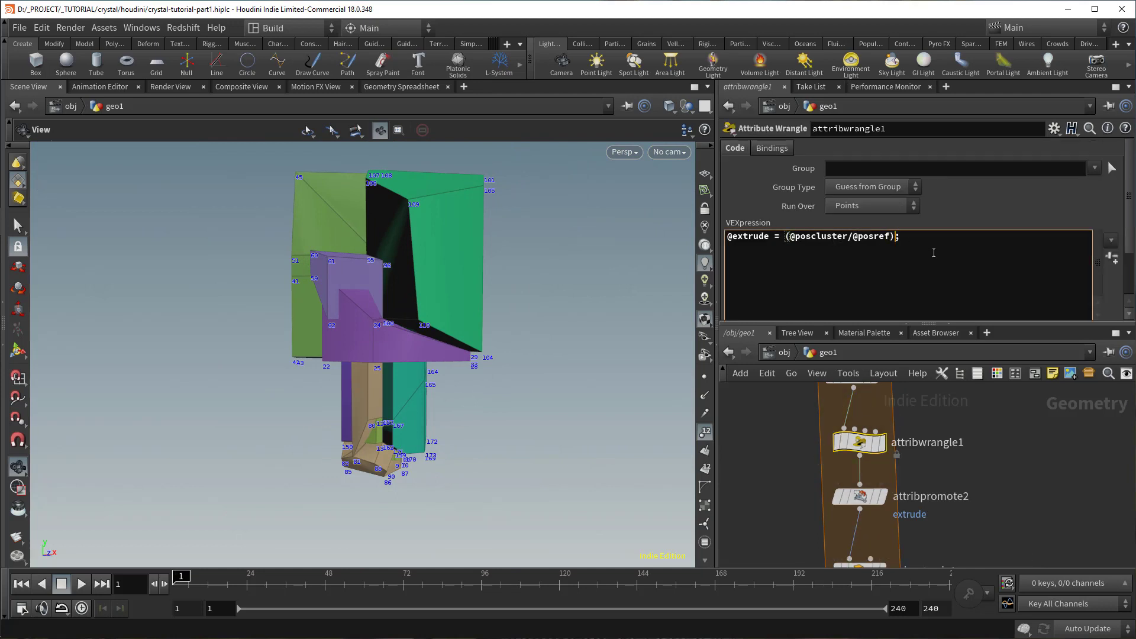
pyautogui.write('ch("extrude mult')
pyautogui.click(1113, 259)
pyautogui.scroll(-3, 1086, 285)
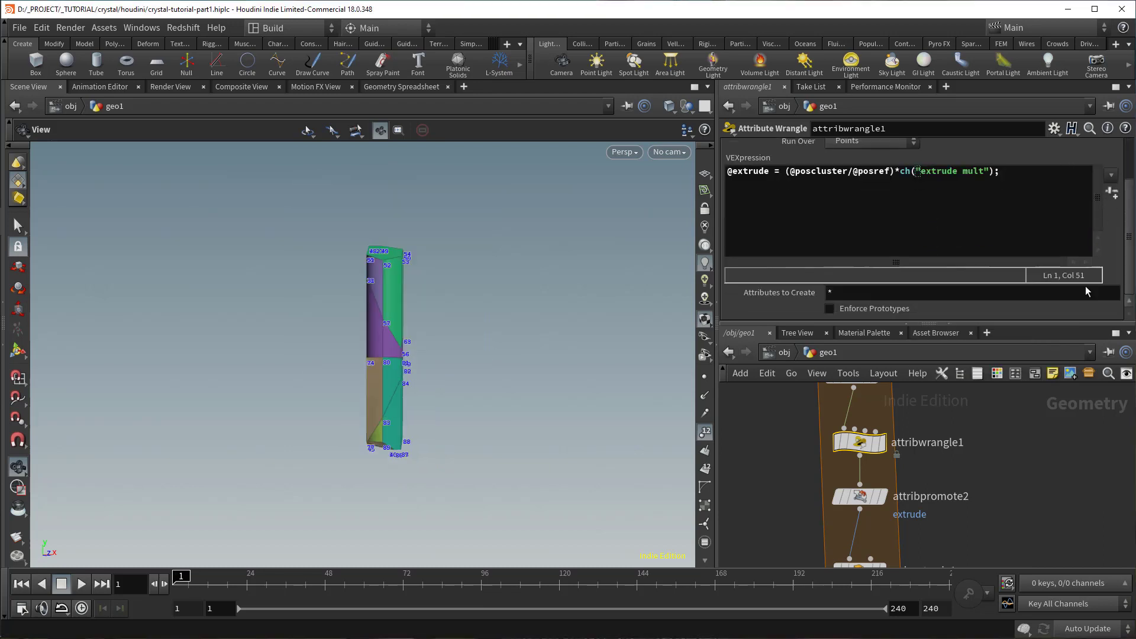
# Step: Rename the channel in the wrangle expression to extrudemult, generate its parameter and set it to about 0.241
pyautogui.scroll(3, 1083, 297)
pyautogui.scroll(-3, 1105, 297)
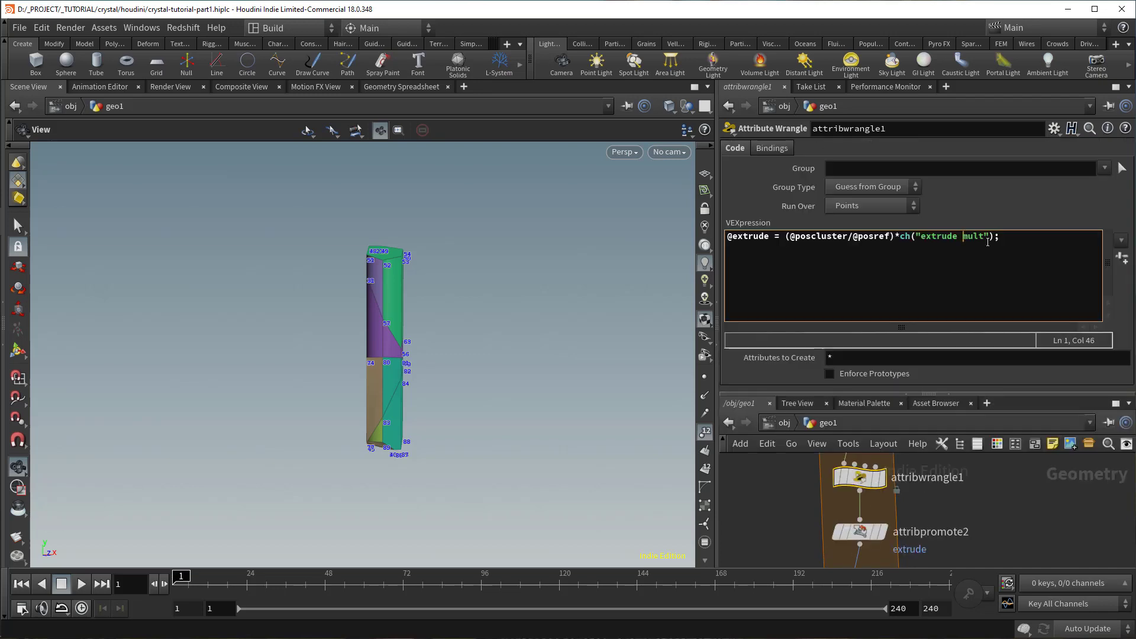
pyautogui.click(1120, 260)
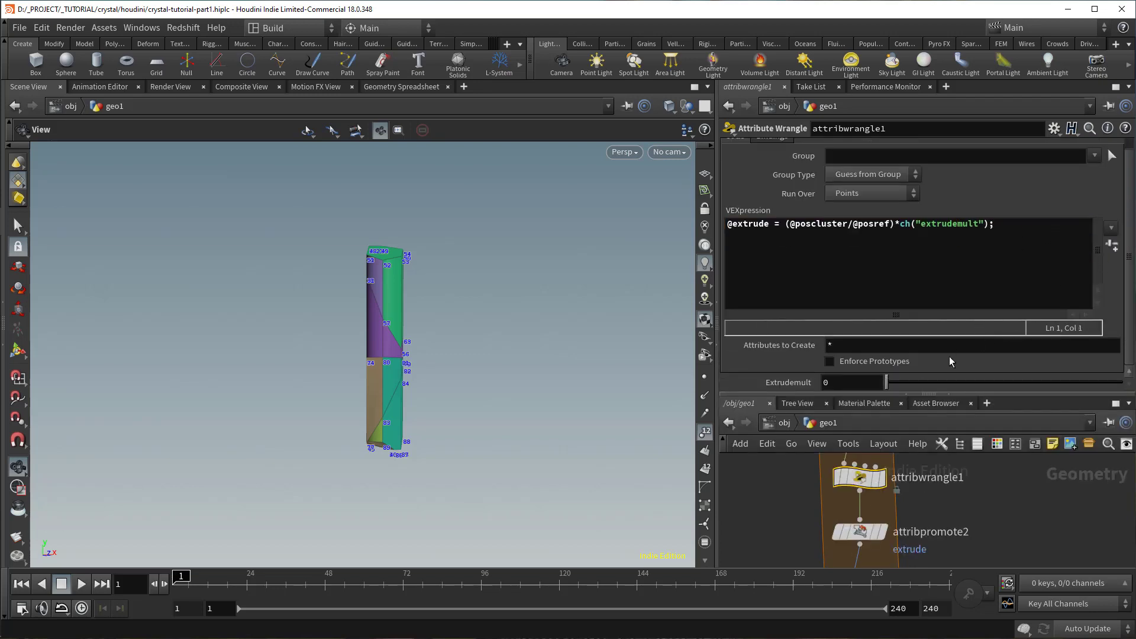
pyautogui.moveTo(921, 384); pyautogui.dragTo(943, 369)
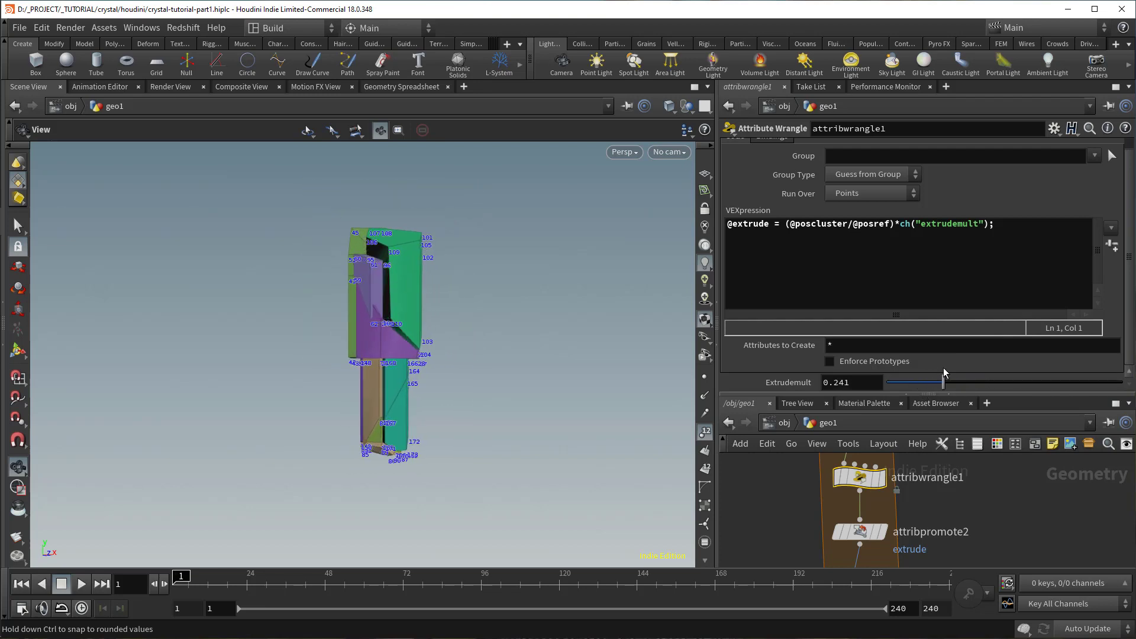
pyautogui.click(796, 226)
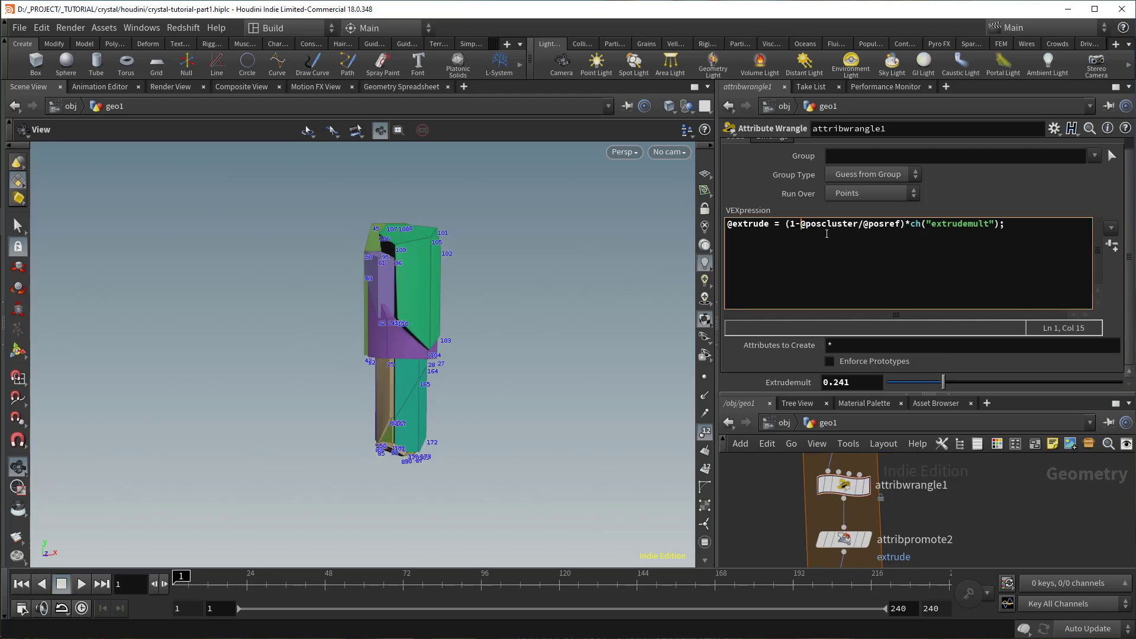
pyautogui.moveTo(464, 355)
pyautogui.mouseDown()
pyautogui.moveTo(434, 347)
pyautogui.moveTo(447, 365)
pyautogui.moveTo(620, 357)
pyautogui.moveTo(294, 350)
pyautogui.moveTo(398, 399)
pyautogui.moveTo(462, 355)
pyautogui.mouseUp()
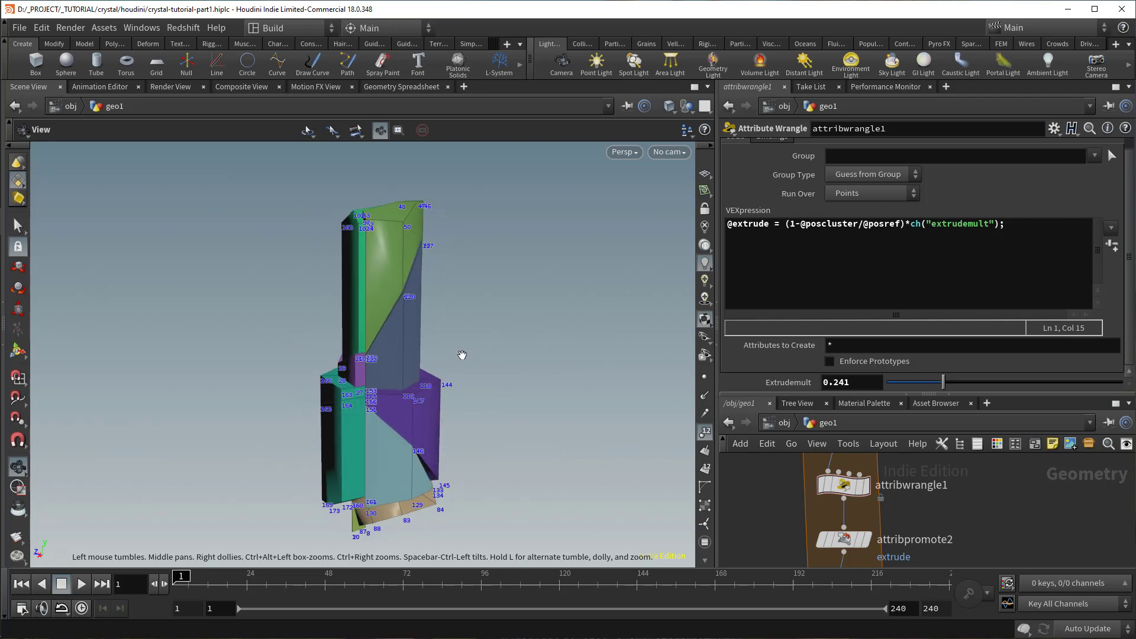
pyautogui.moveTo(944, 383)
pyautogui.mouseDown()
pyautogui.moveTo(894, 383)
pyautogui.moveTo(931, 381)
pyautogui.mouseUp()
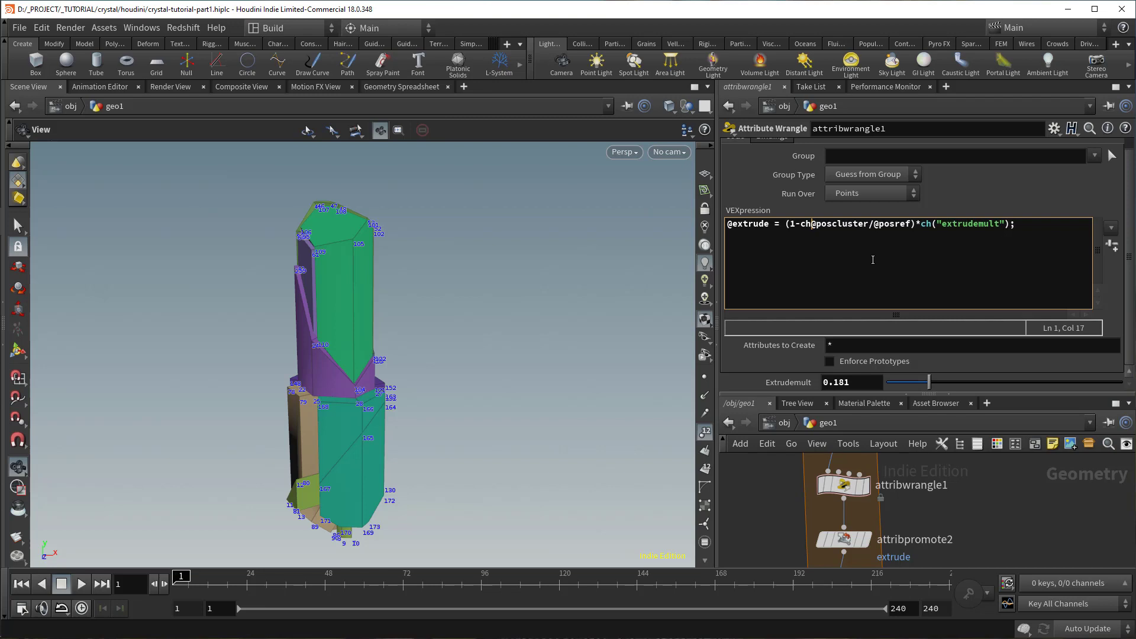
pyautogui.write('ramp')
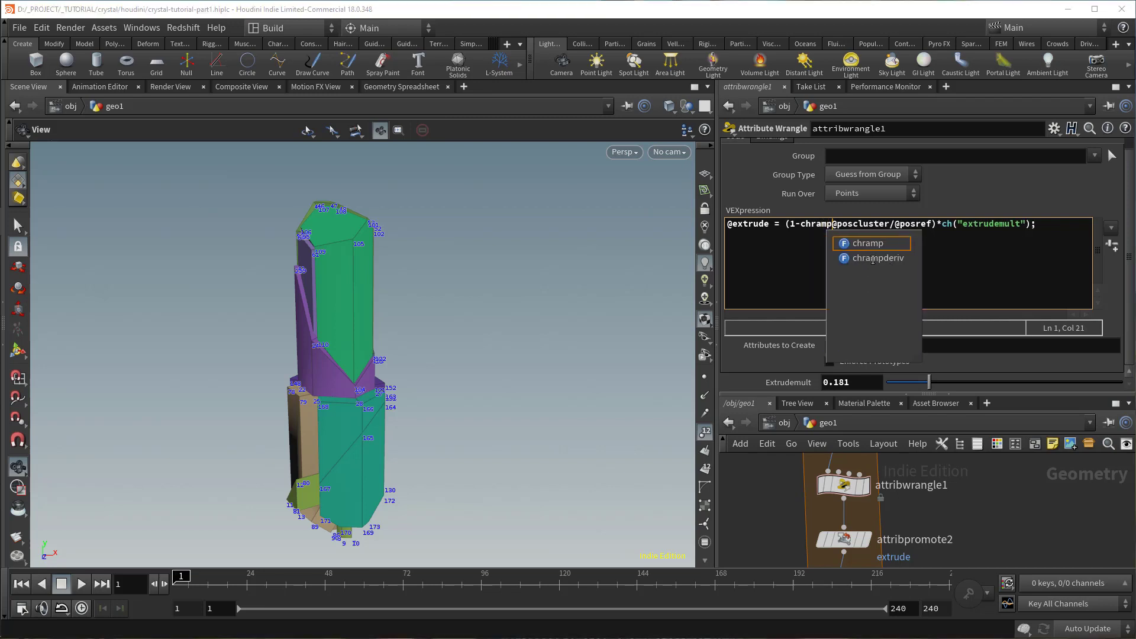
pyautogui.write('(""')
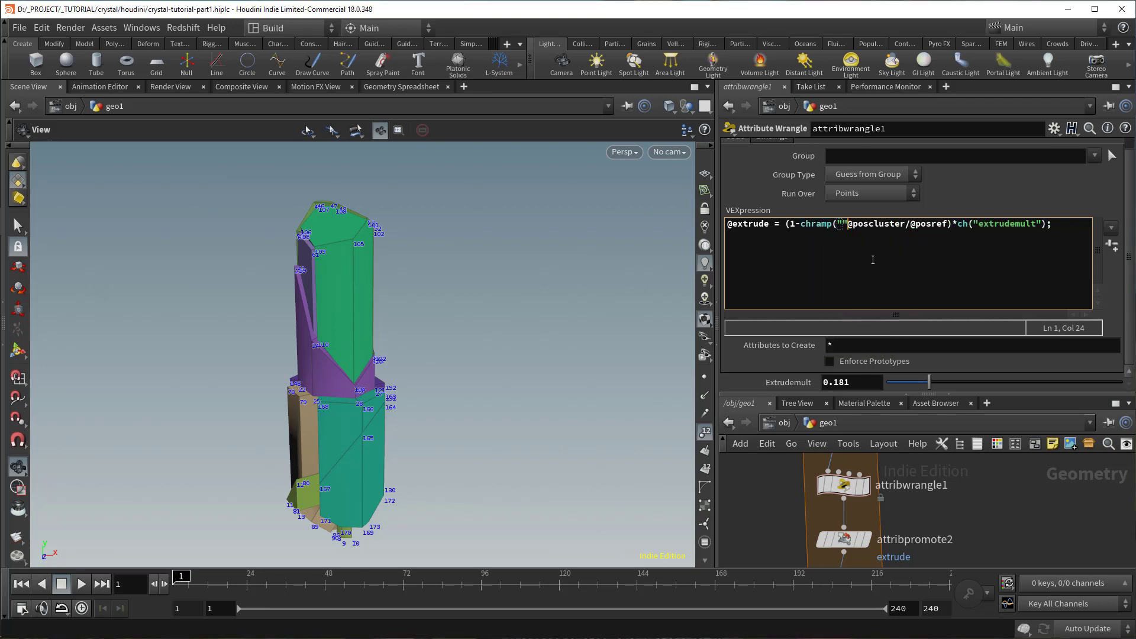
pyautogui.write('remap')
pyautogui.press('Right')
pyautogui.write(',')
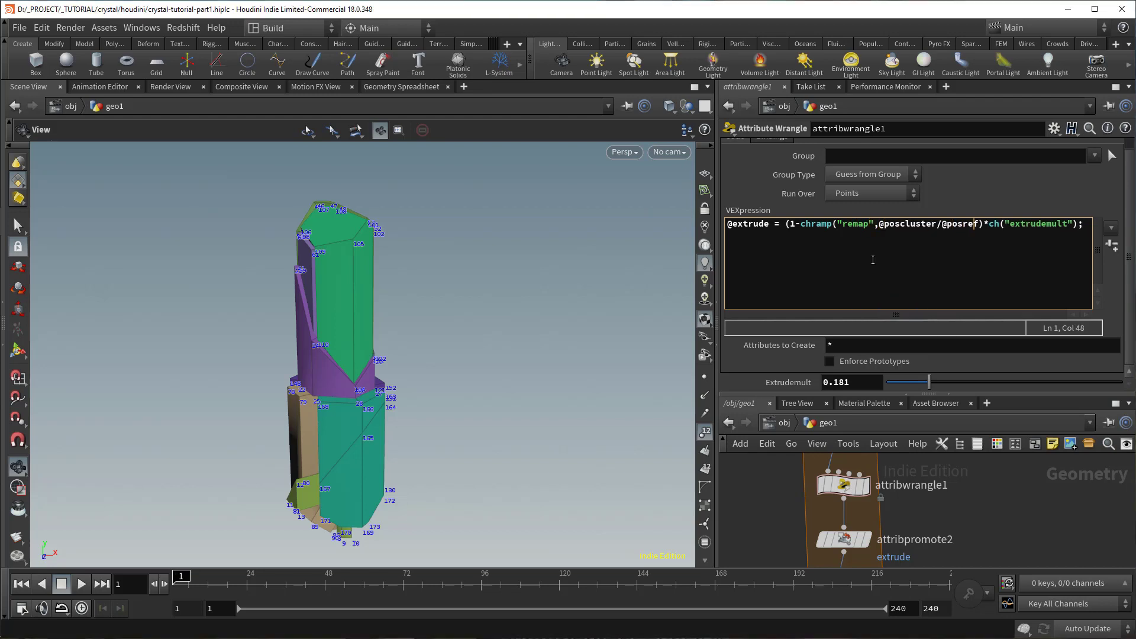
pyautogui.write('f')
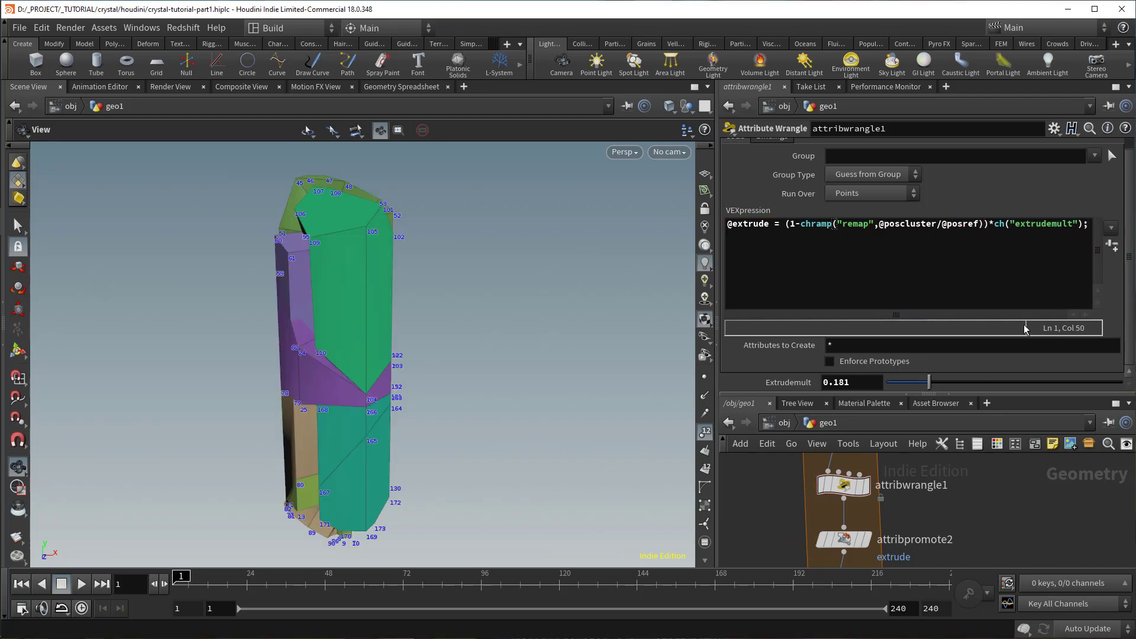
pyautogui.click(1113, 245)
# Step: Shape the Remap ramp with a middle point at about position 0.44, value 0.24, move its end point inward, and set Extrudemult to 0.151
pyautogui.moveTo(924, 299); pyautogui.dragTo(969, 302)
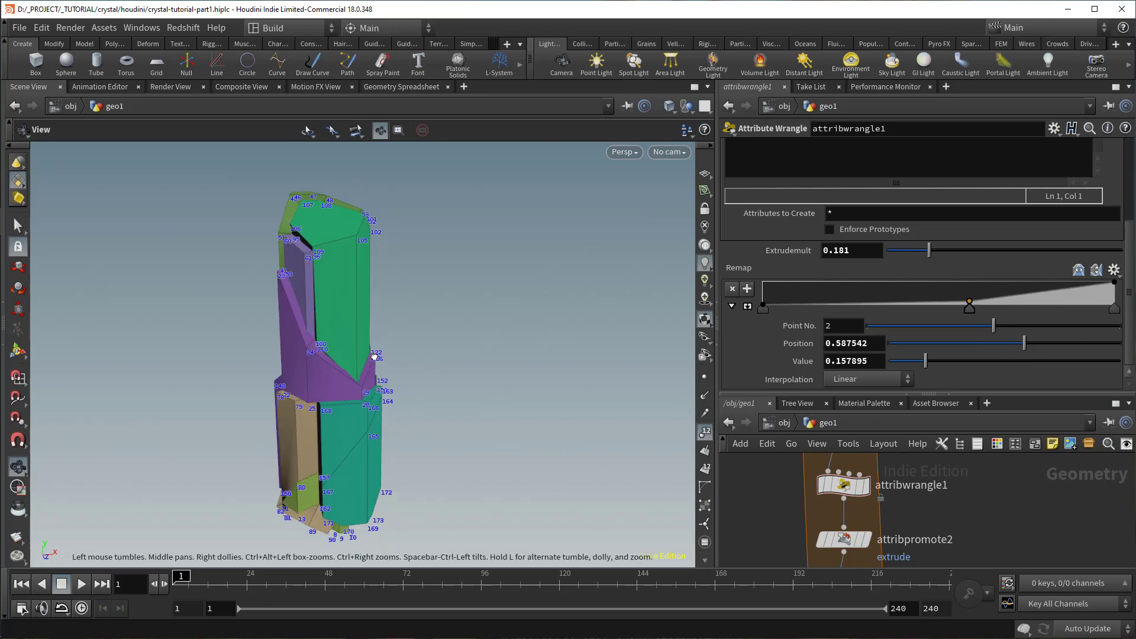
pyautogui.moveTo(1114, 308); pyautogui.dragTo(1059, 307)
pyautogui.moveTo(969, 302); pyautogui.dragTo(917, 300)
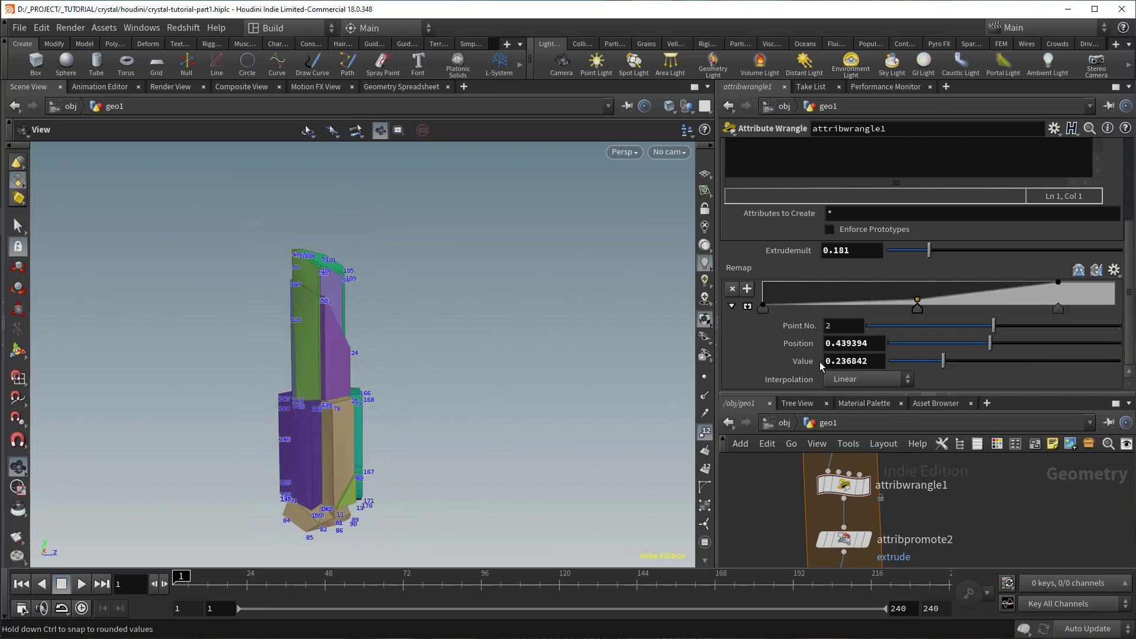
pyautogui.moveTo(929, 250)
pyautogui.mouseDown()
pyautogui.moveTo(1007, 251)
pyautogui.moveTo(897, 251)
pyautogui.moveTo(922, 251)
pyautogui.mouseUp()
pyautogui.moveTo(422, 328); pyautogui.dragTo(525, 400)
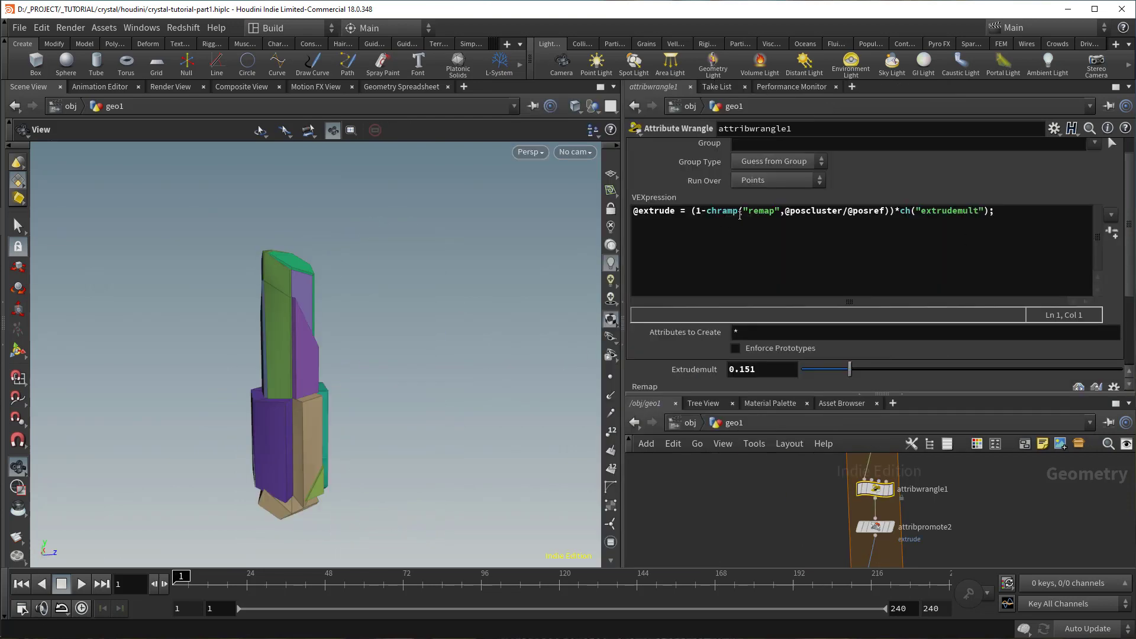
pyautogui.click(706, 211)
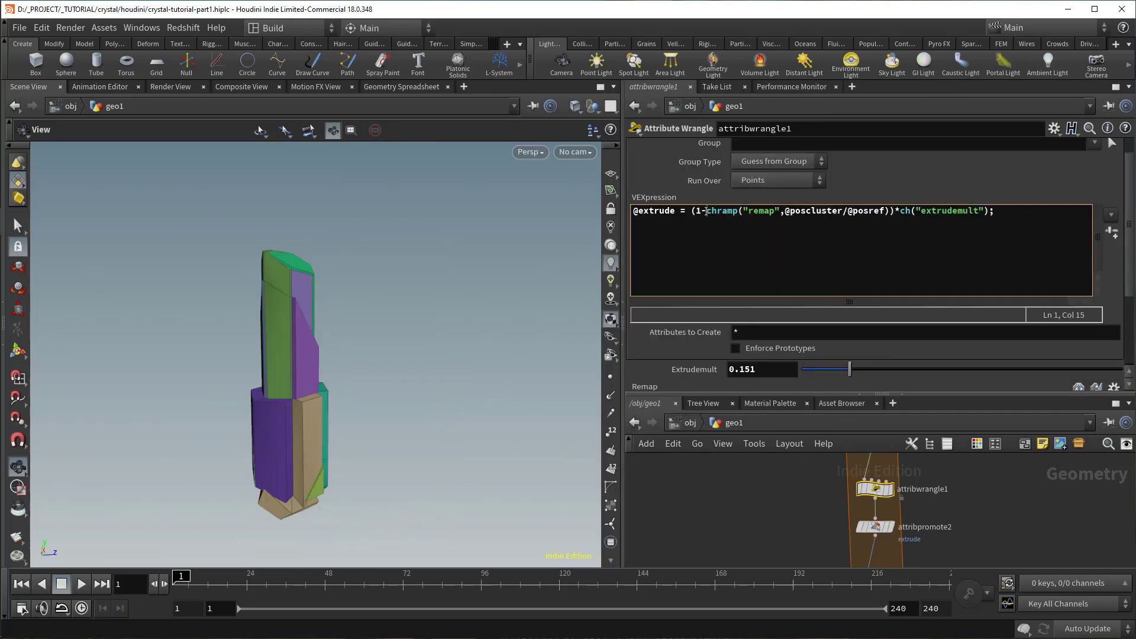
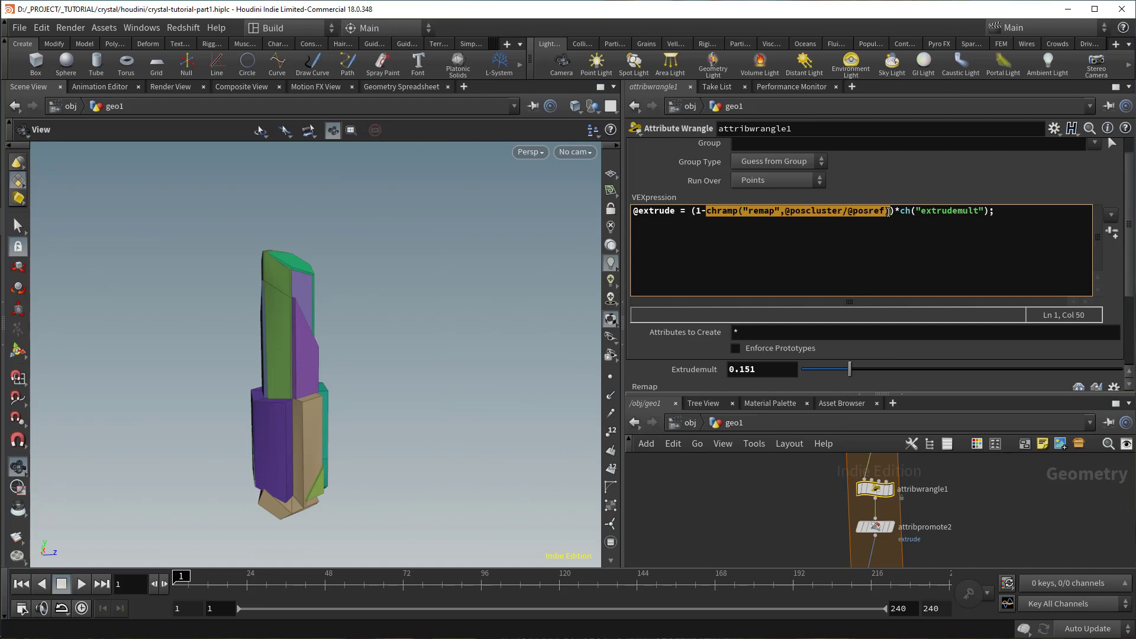
pyautogui.moveTo(698, 212); pyautogui.dragTo(834, 211)
pyautogui.click(924, 212)
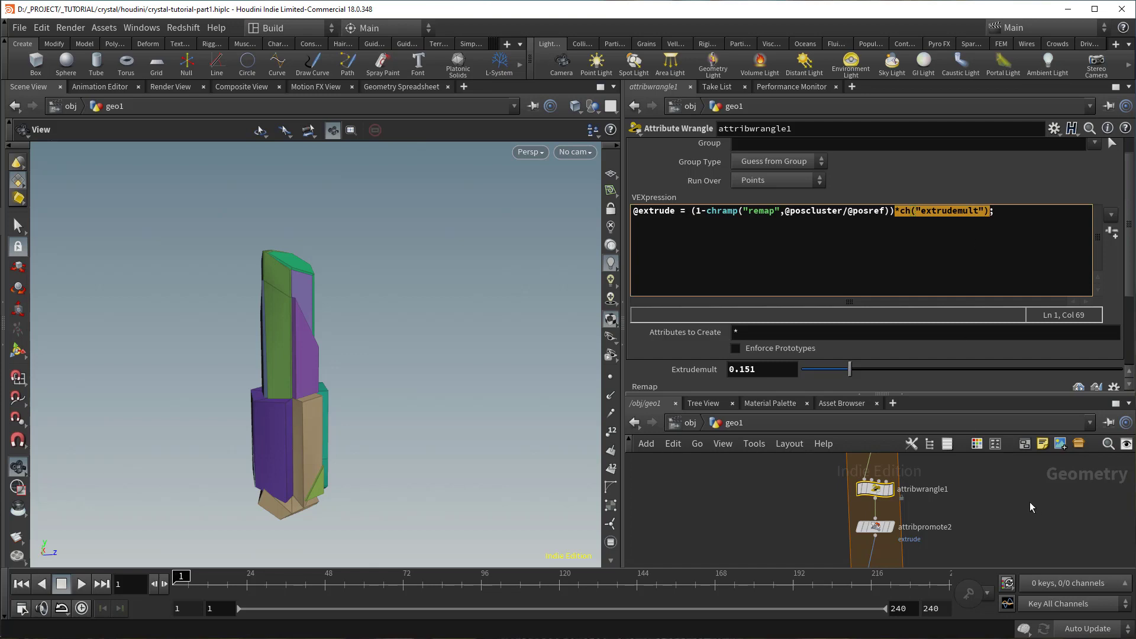
pyautogui.click(637, 212)
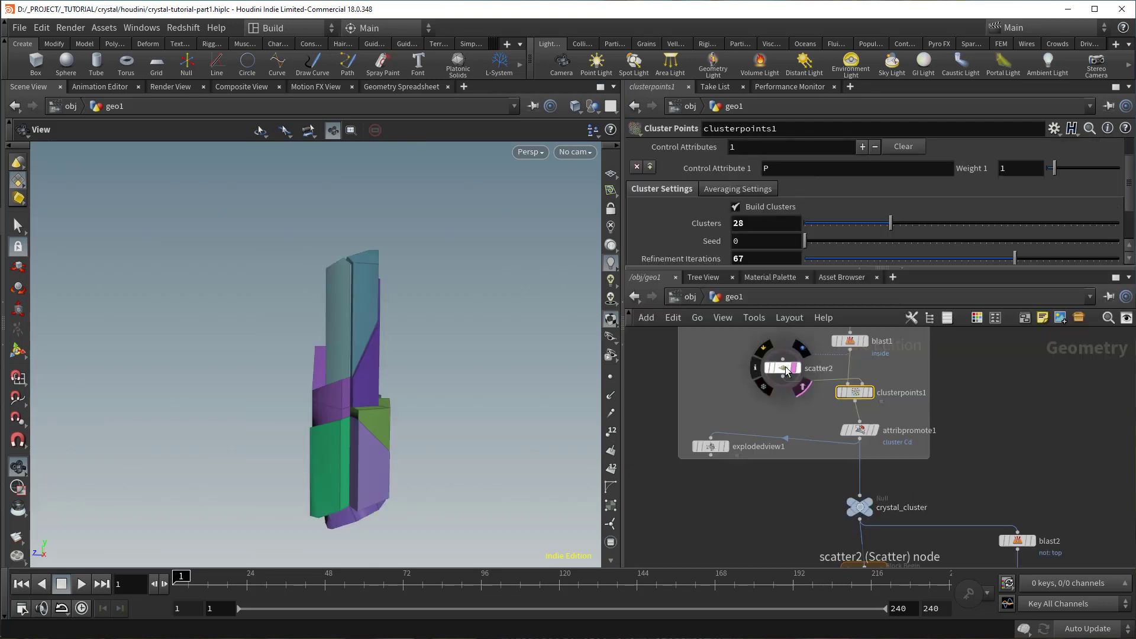
# Step: Set the Force Total Count of the scatter2 node to 5
pyautogui.click(786, 369)
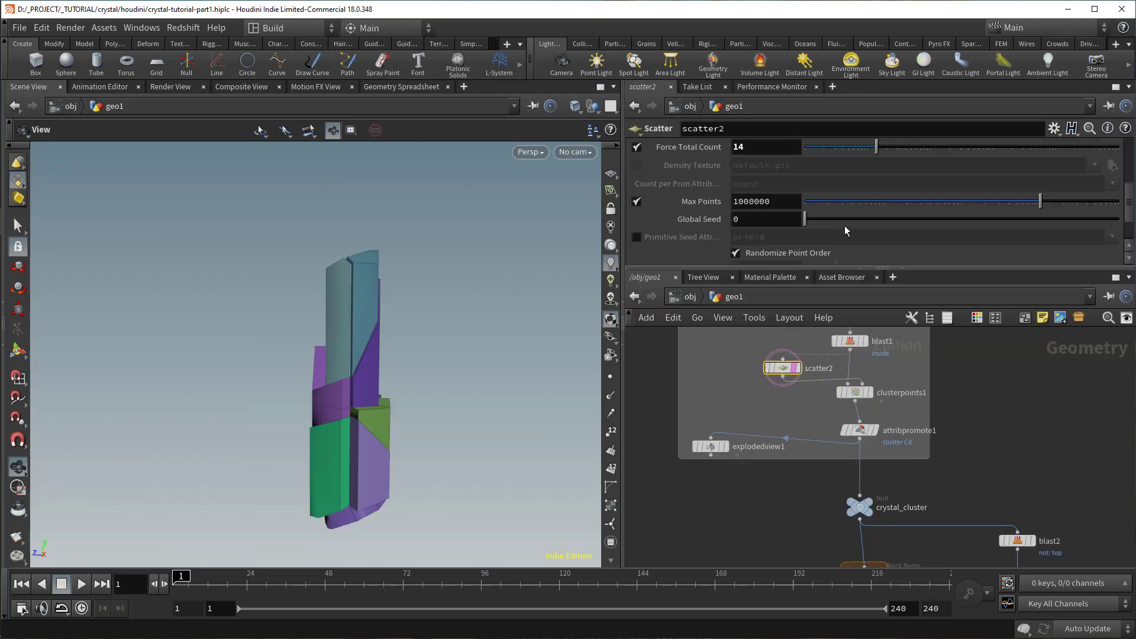
pyautogui.moveTo(855, 147)
pyautogui.mouseDown()
pyautogui.moveTo(826, 153)
pyautogui.moveTo(850, 150)
pyautogui.mouseUp()
pyautogui.moveTo(195, 419); pyautogui.dragTo(886, 426)
# Step: Color the attribwrangle1 node in the for-each block green and rename it attribwrangle_extrude_control
pyautogui.scroll(-4, 873, 455)
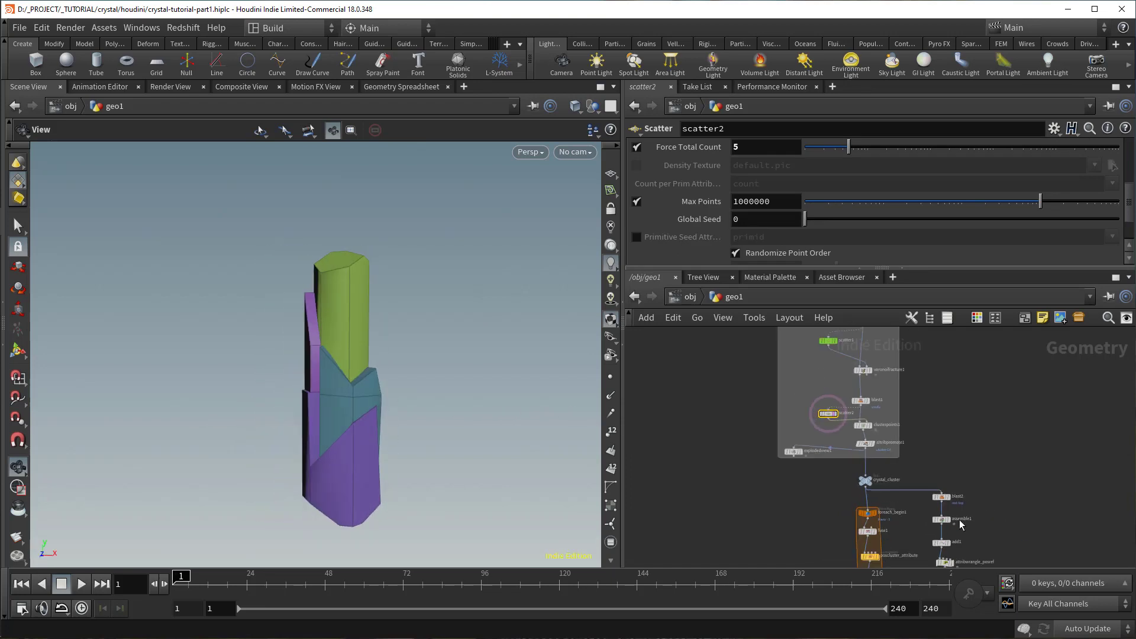
pyautogui.middleClick(942, 522)
pyautogui.moveTo(921, 524); pyautogui.dragTo(924, 438, button='middle')
pyautogui.scroll(3, 890, 541)
pyautogui.moveTo(894, 565); pyautogui.dragTo(909, 478, button='middle')
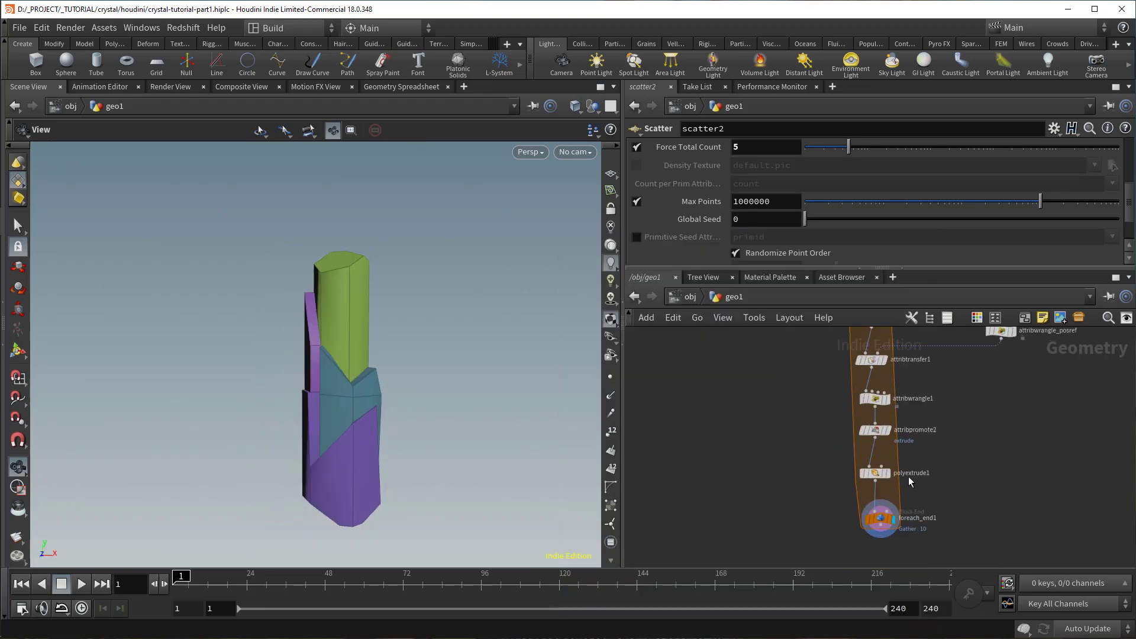
pyautogui.click(882, 520)
pyautogui.scroll(2, 928, 410)
pyautogui.click(867, 434)
pyautogui.press('c')
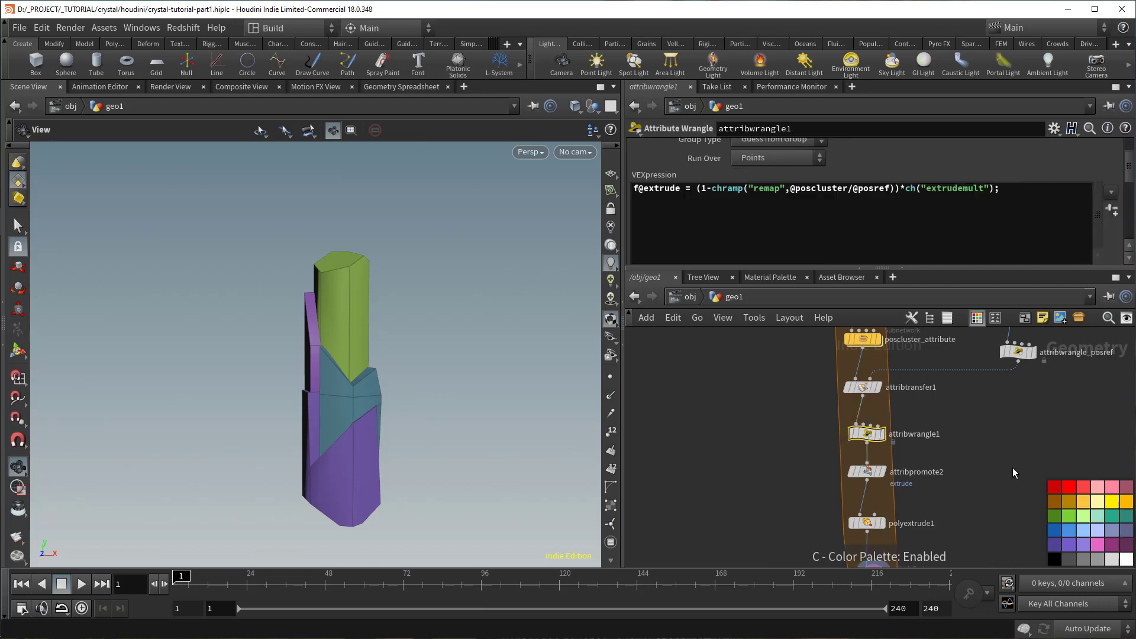
pyautogui.click(1068, 516)
pyautogui.doubleClick(924, 444)
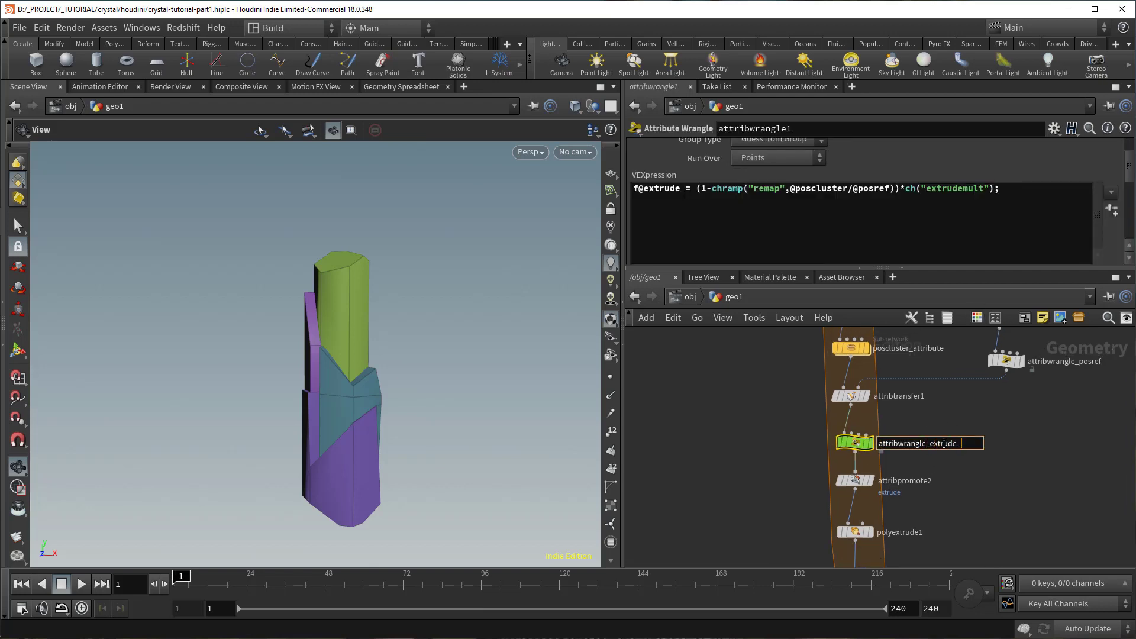
pyautogui.press('Return')
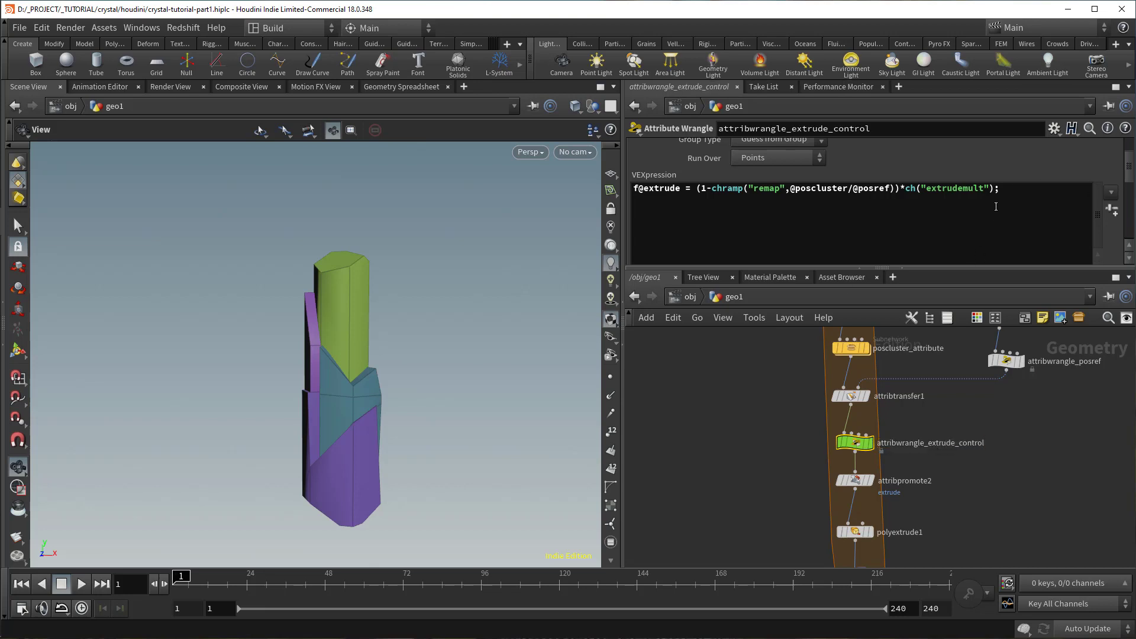
# Step: Set Extrudemult on attribwrangle_extrude_control to 0.07 and save the scene
pyautogui.scroll(-5, 1006, 207)
pyautogui.scroll(3, 872, 187)
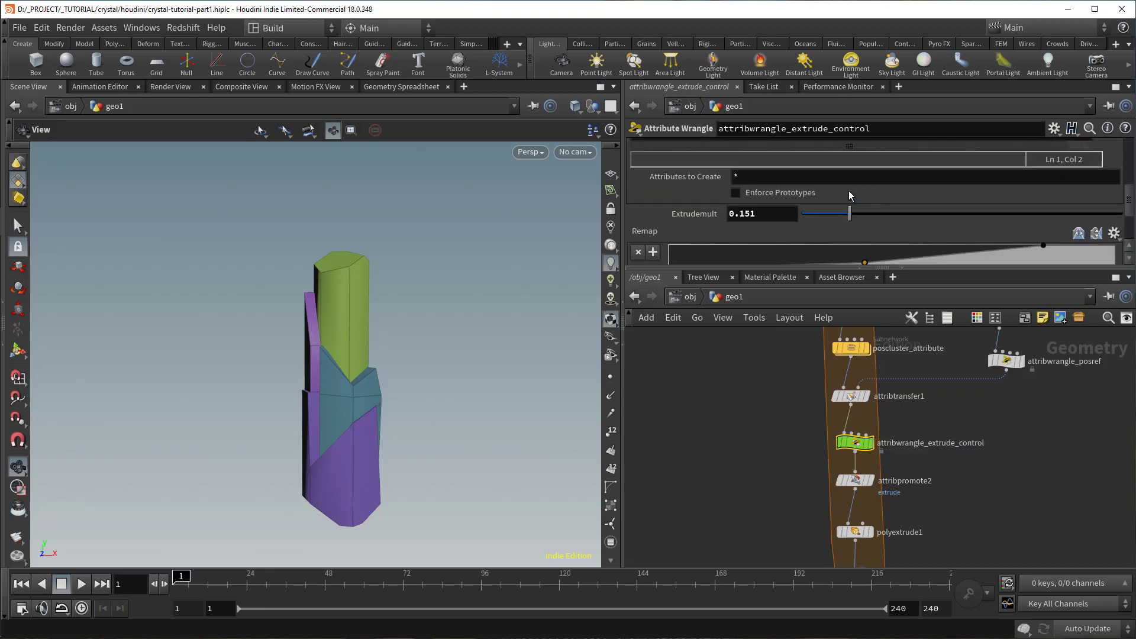
pyautogui.moveTo(842, 214); pyautogui.dragTo(824, 215)
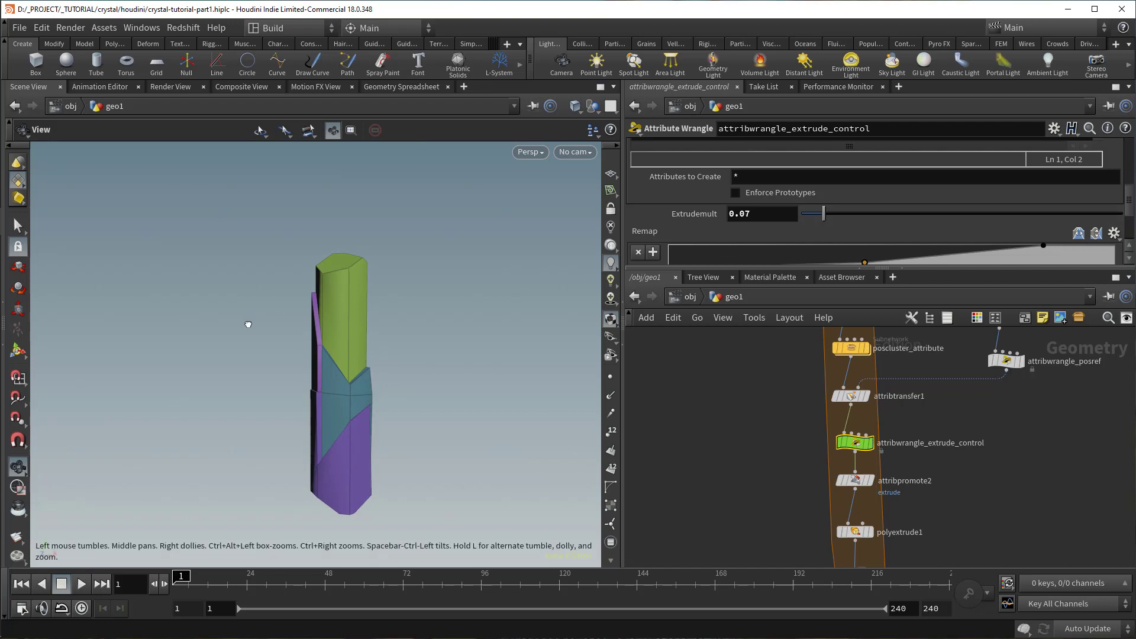
pyautogui.moveTo(249, 322); pyautogui.dragTo(311, 355)
pyautogui.moveTo(796, 560); pyautogui.dragTo(792, 504, button='middle')
pyautogui.hotkey('ctrl', 's')
# Step: Add a Null node below foreach_end1, connect it to that node's output, and name it crystal_highres
pyautogui.click(848, 502)
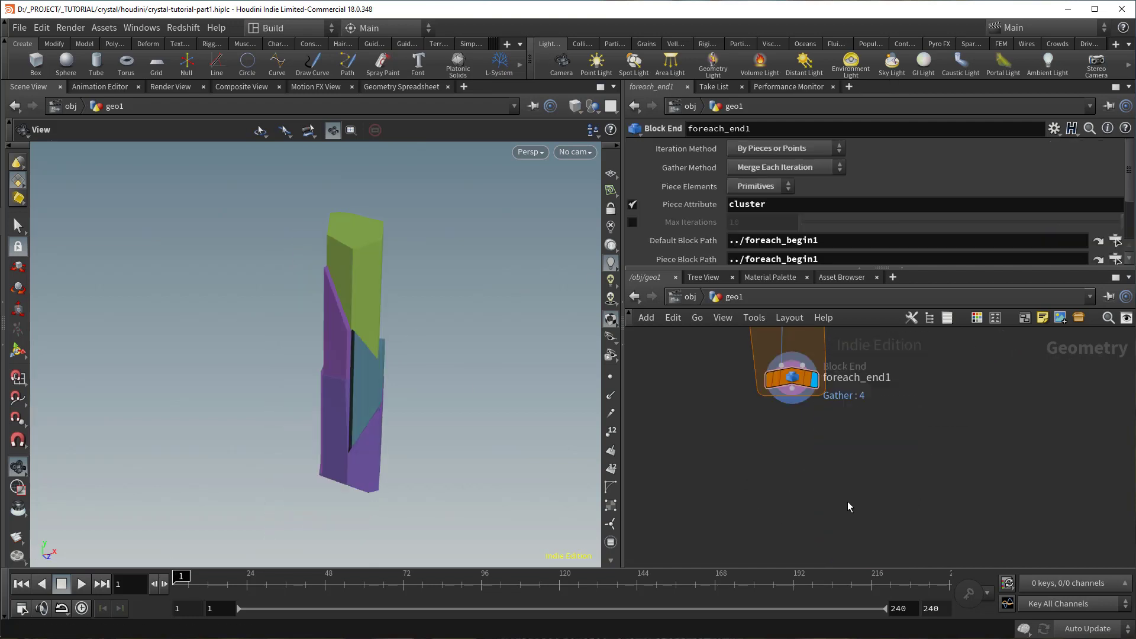
pyautogui.press('Tab')
pyautogui.write('null')
pyautogui.press('Return')
pyautogui.click(847, 502)
pyautogui.moveTo(850, 510); pyautogui.dragTo(798, 493)
pyautogui.click(827, 459)
pyautogui.click(843, 490)
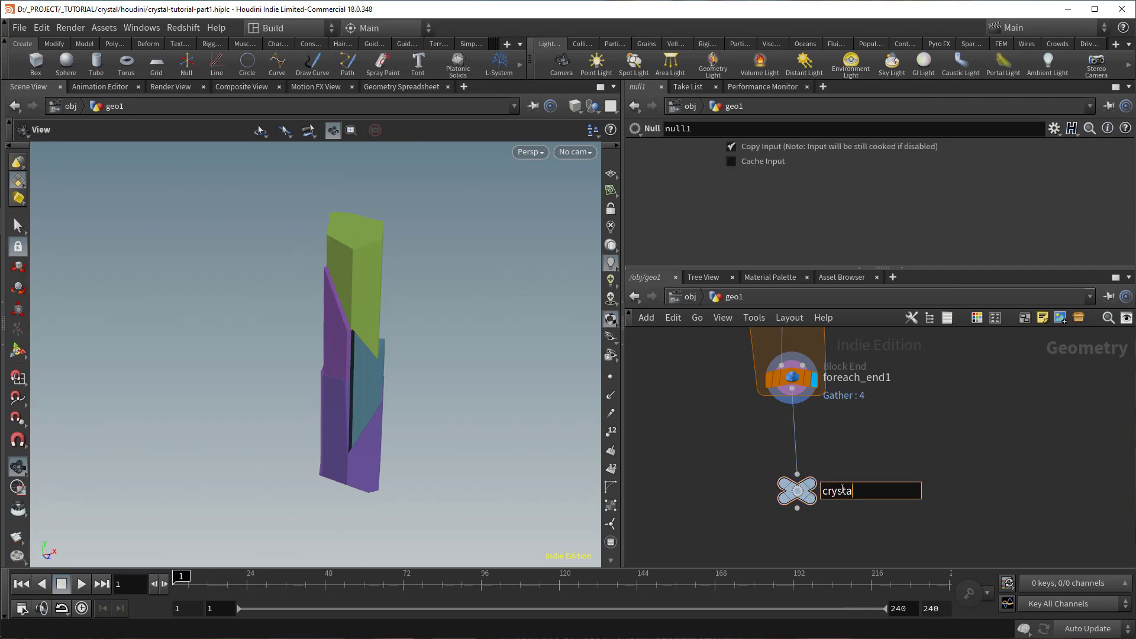
pyautogui.write('crystal_highres')
pyautogui.press('Return')
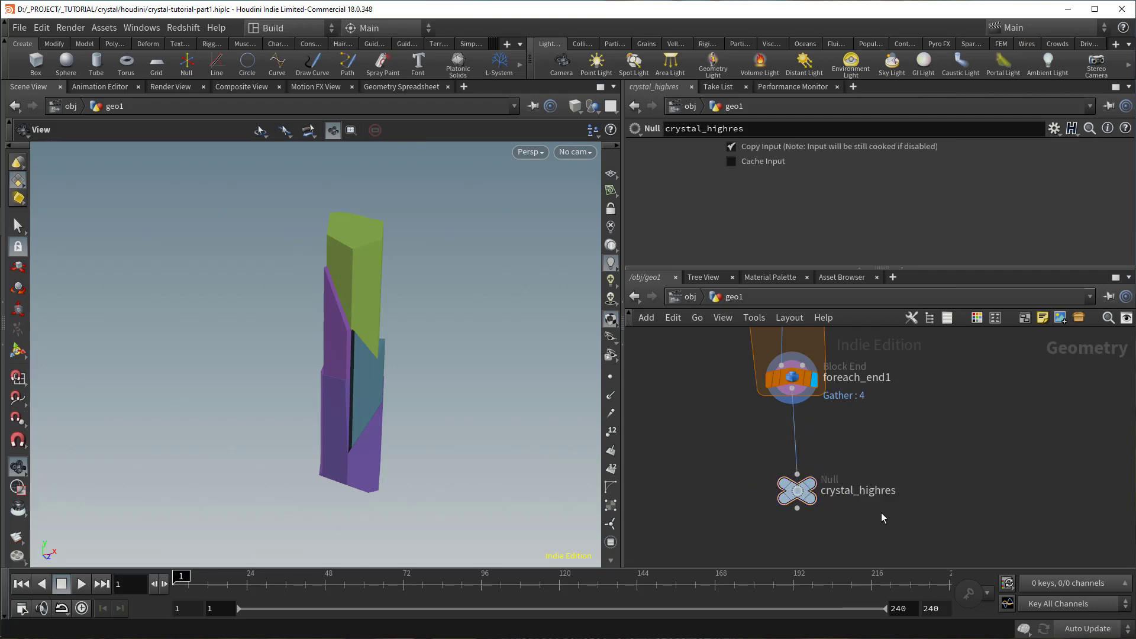
# Step: Add a Subdivide node below crystal_highres, wire it to that null's output, and display it
pyautogui.moveTo(882, 514); pyautogui.dragTo(885, 422, button='middle')
pyautogui.press('Tab')
pyautogui.write('subd')
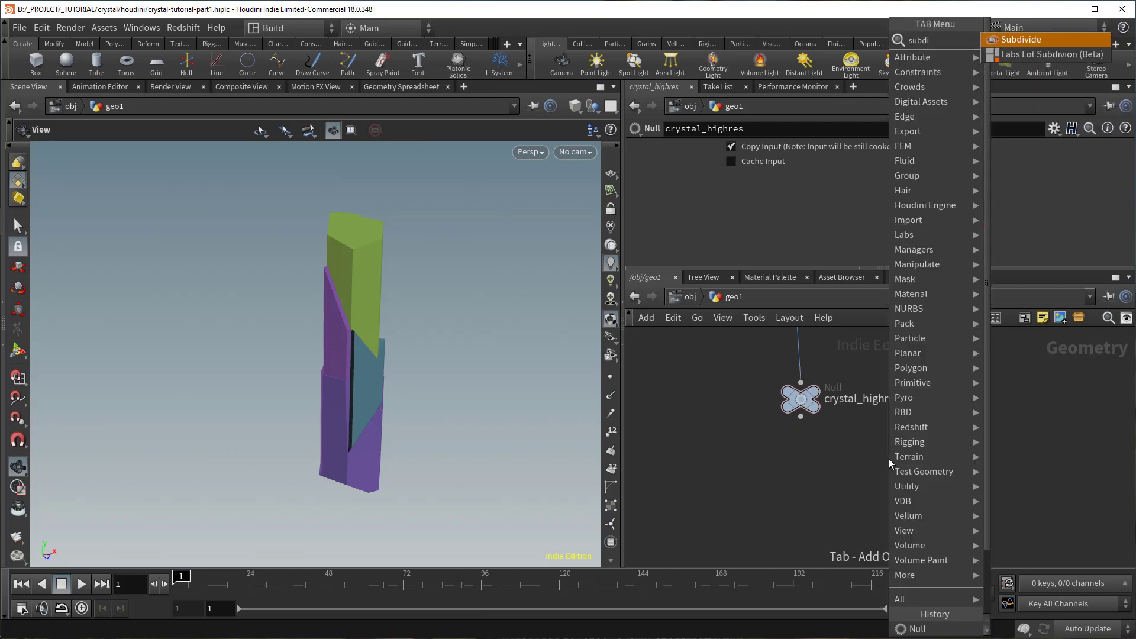
pyautogui.press('Return')
pyautogui.click(860, 471)
pyautogui.moveTo(859, 470); pyautogui.dragTo(810, 483)
pyautogui.click(799, 470)
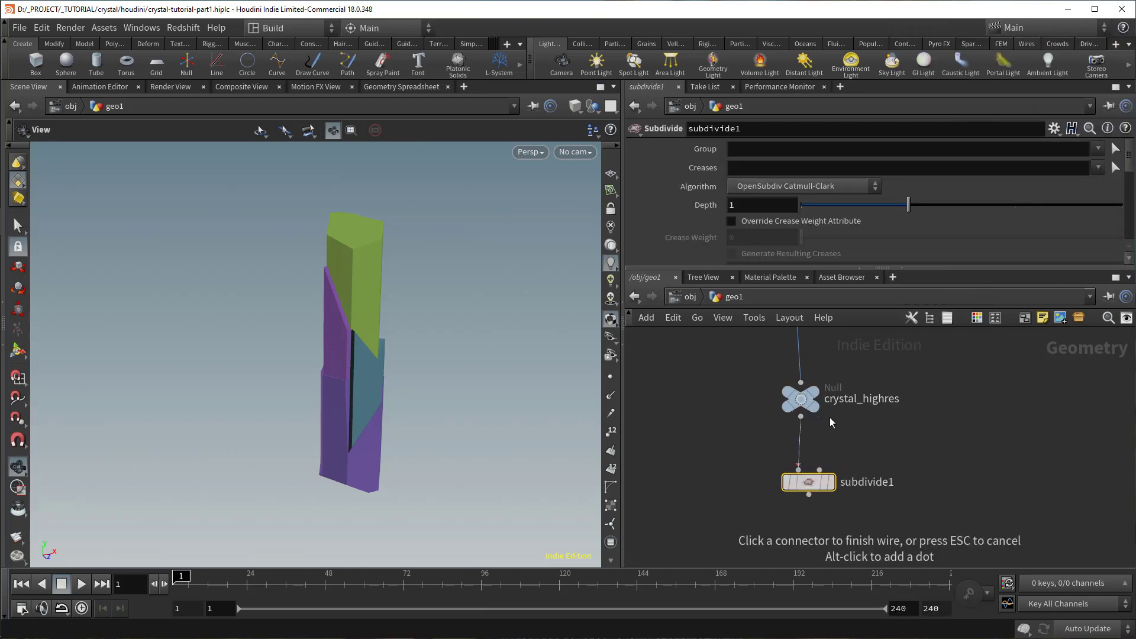
pyautogui.click(826, 418)
pyautogui.click(831, 484)
# Step: Override the Subdivide crease weight with 10 and set the depth to 3, checking the mesh in wireframe
pyautogui.click(767, 225)
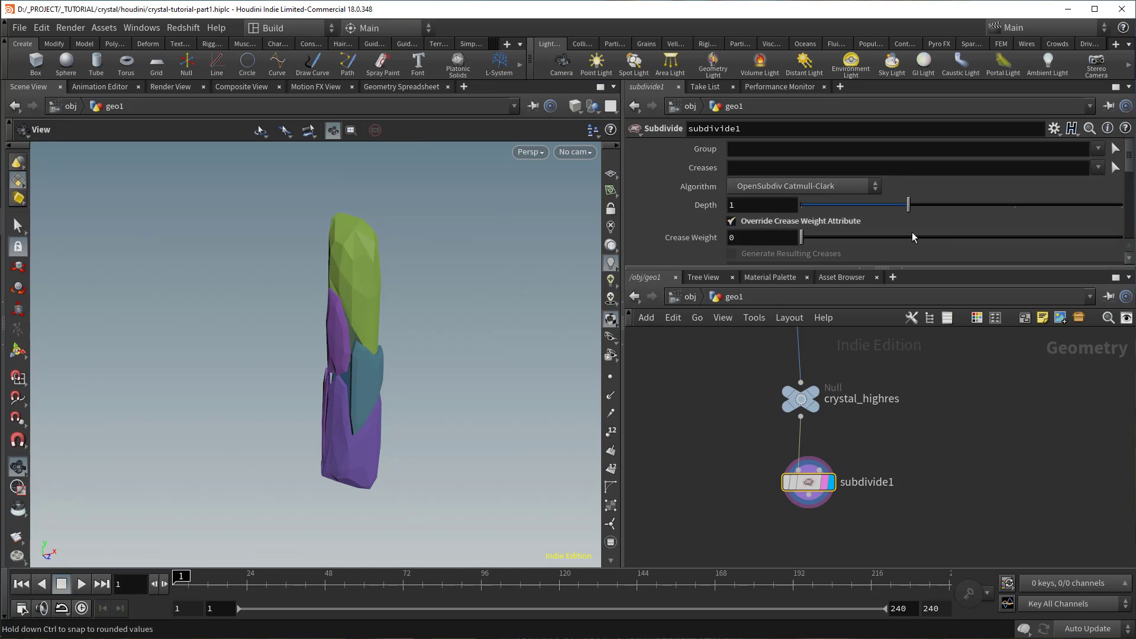
pyautogui.moveTo(911, 232); pyautogui.dragTo(1125, 237)
pyautogui.doubleClick(738, 211)
pyautogui.write('3')
pyautogui.press('Return')
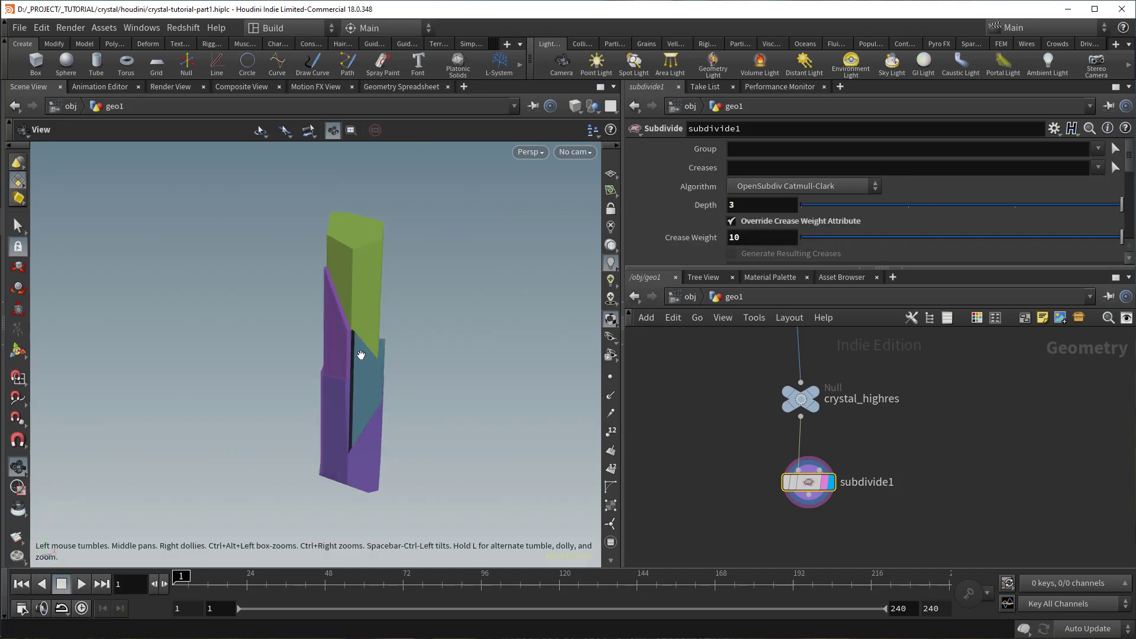
pyautogui.press('w')
pyautogui.moveTo(382, 341); pyautogui.dragTo(482, 343)
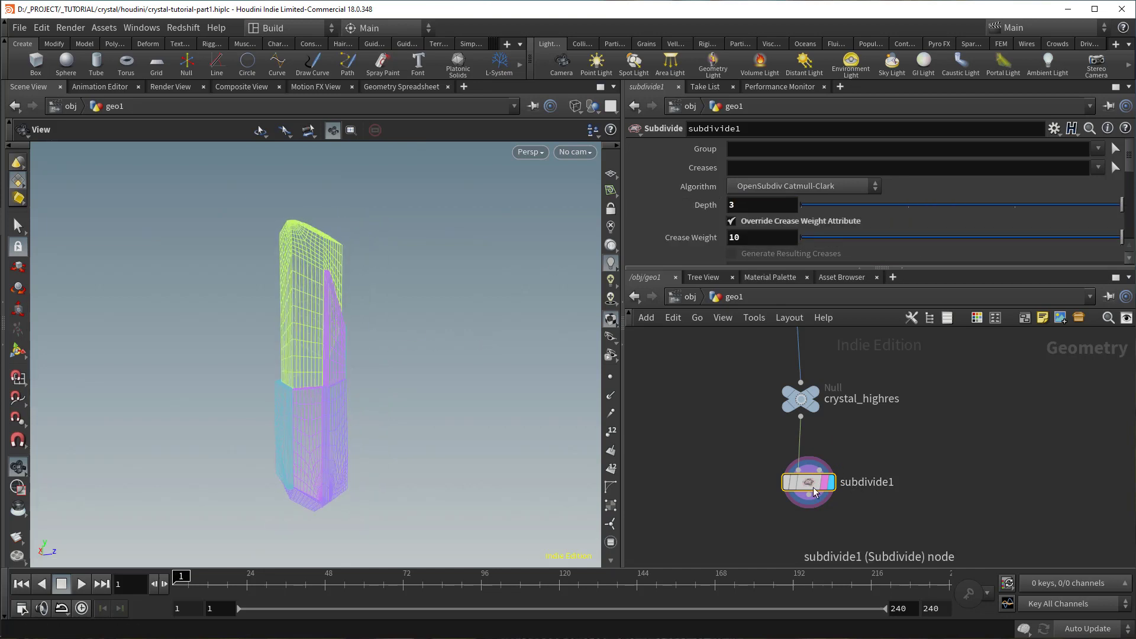
pyautogui.press('w')
pyautogui.moveTo(368, 349); pyautogui.dragTo(357, 376)
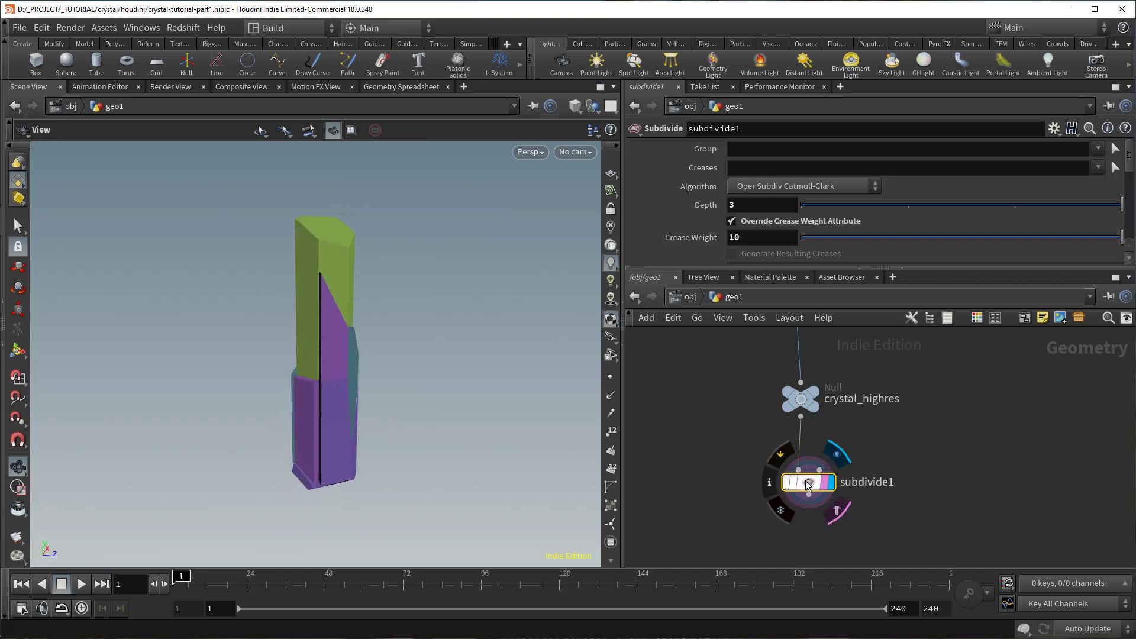
# Step: Add a Group Expand node connected below subdivide1 and display its result
pyautogui.moveTo(842, 498); pyautogui.dragTo(858, 423, button='middle')
pyautogui.scroll(1, 843, 452)
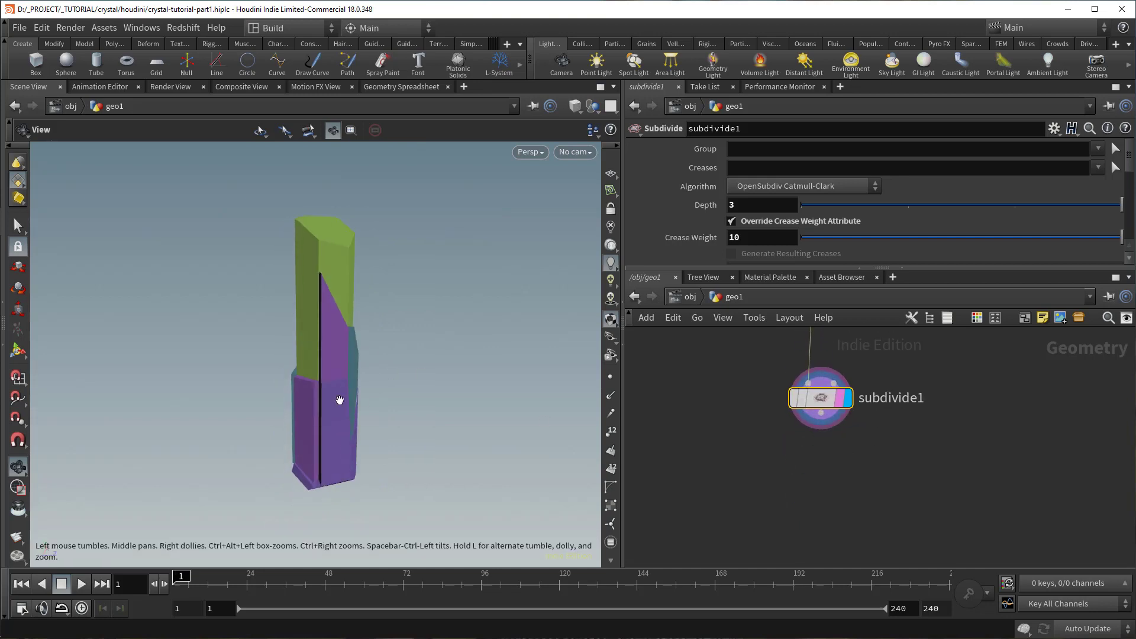
pyautogui.moveTo(321, 273)
pyautogui.mouseDown()
pyautogui.moveTo(434, 317)
pyautogui.moveTo(595, 313)
pyautogui.mouseUp()
pyautogui.press('Tab')
pyautogui.write('group')
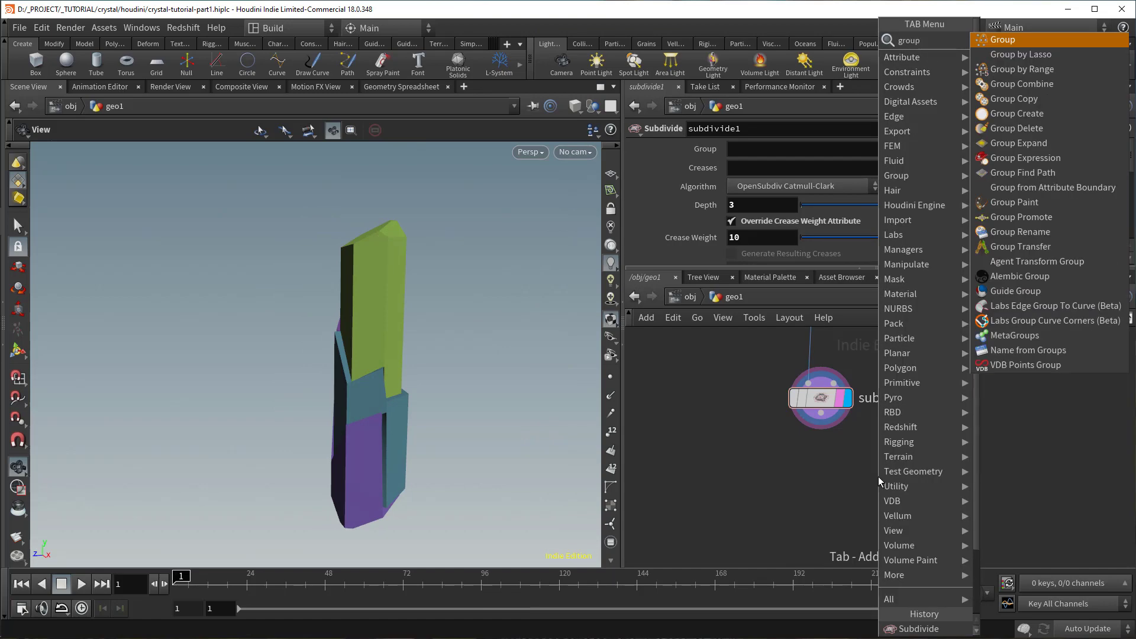
pyautogui.write(' e')
pyautogui.press('Return')
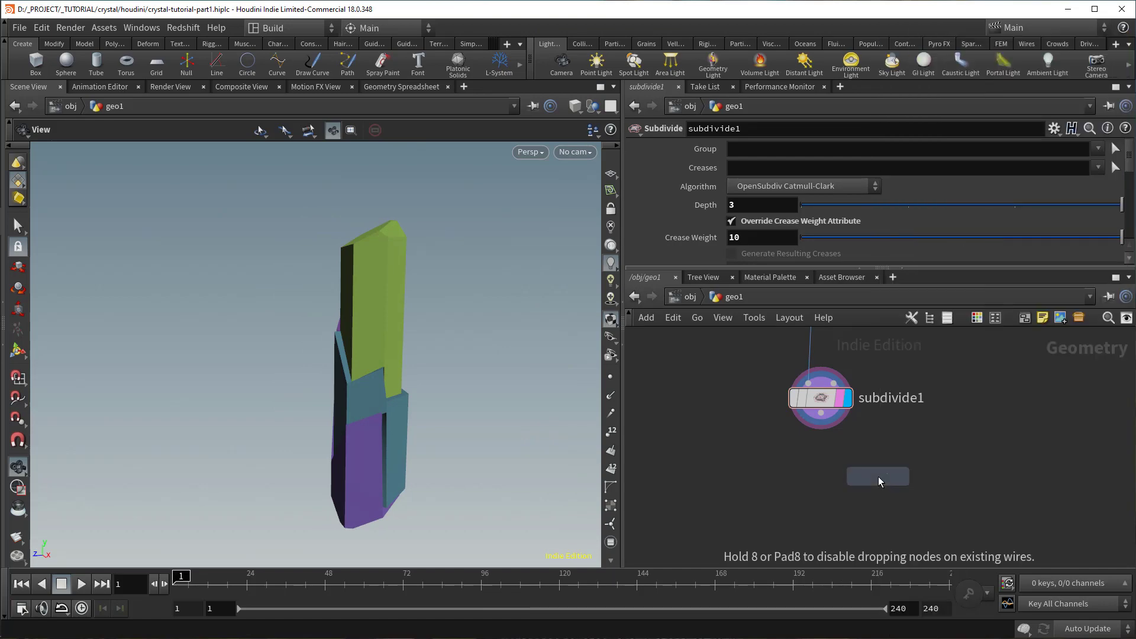
pyautogui.click(821, 500)
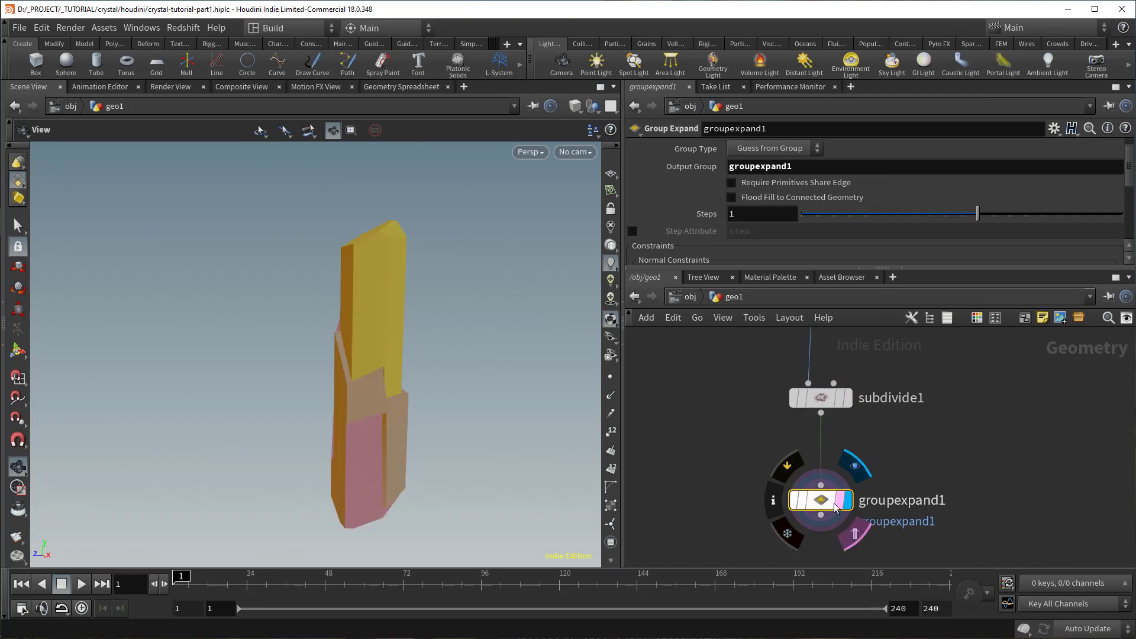
# Step: Expand the top group in groupexpand1 by 283 steps and inspect how far the selection spreads over the crystal
pyautogui.click(1099, 149)
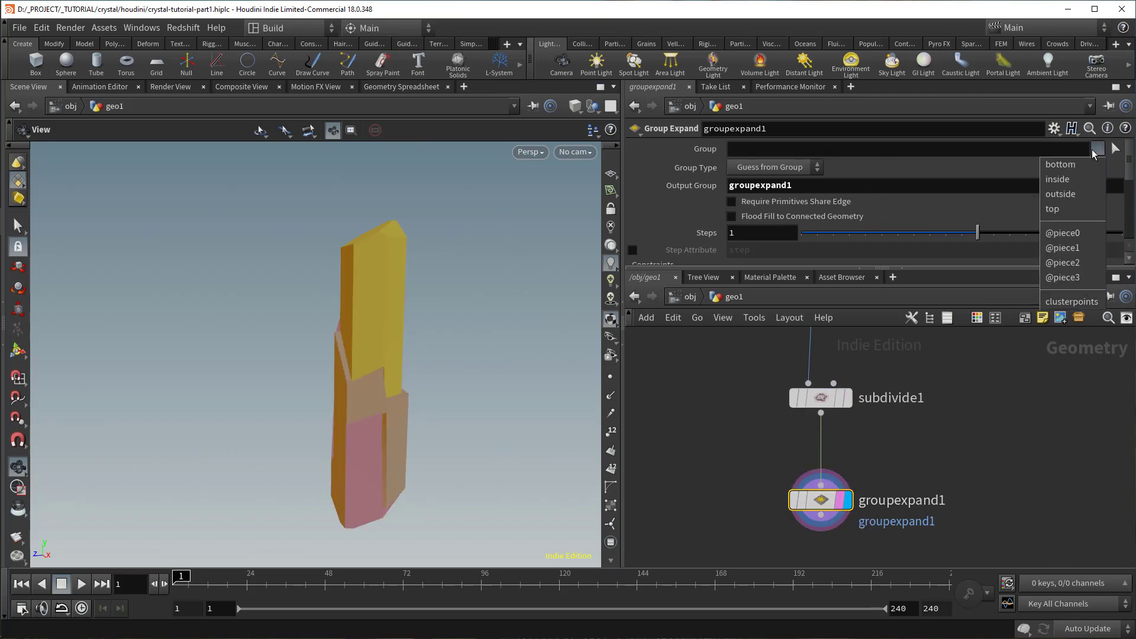
pyautogui.click(1072, 212)
pyautogui.moveTo(269, 274); pyautogui.dragTo(408, 285)
pyautogui.moveTo(978, 233); pyautogui.dragTo(1124, 239)
pyautogui.moveTo(740, 233); pyautogui.dragTo(972, 241, button='middle')
pyautogui.moveTo(471, 225); pyautogui.dragTo(528, 308, button='middle')
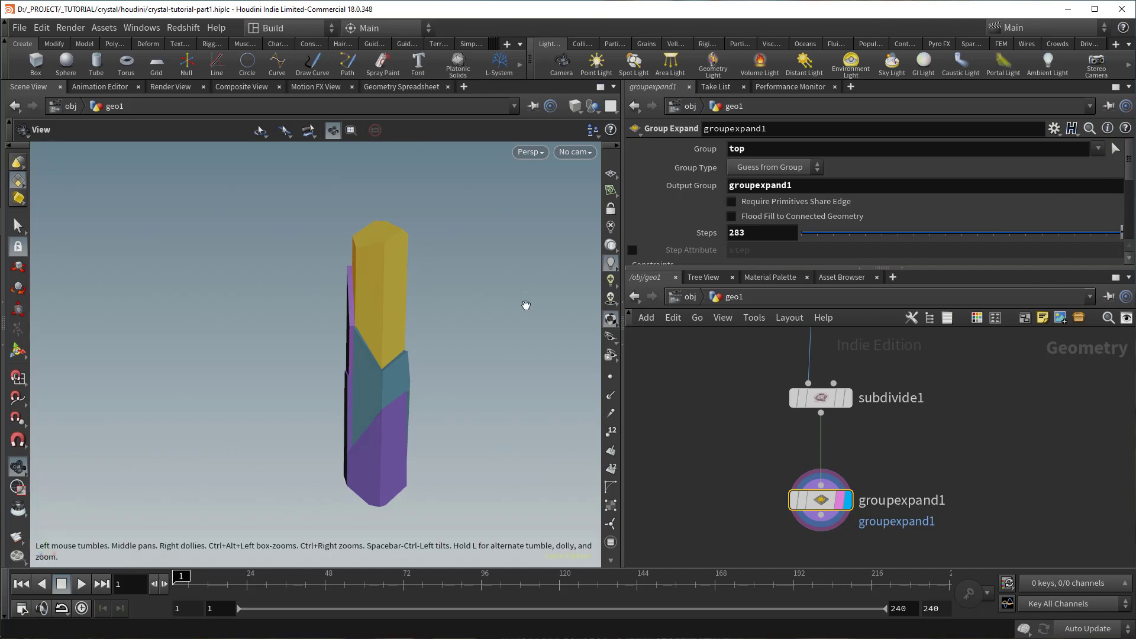
pyautogui.moveTo(291, 315); pyautogui.dragTo(438, 323)
# Step: Rename groupexpand1's output group as topgroupexpand
pyautogui.click(837, 188)
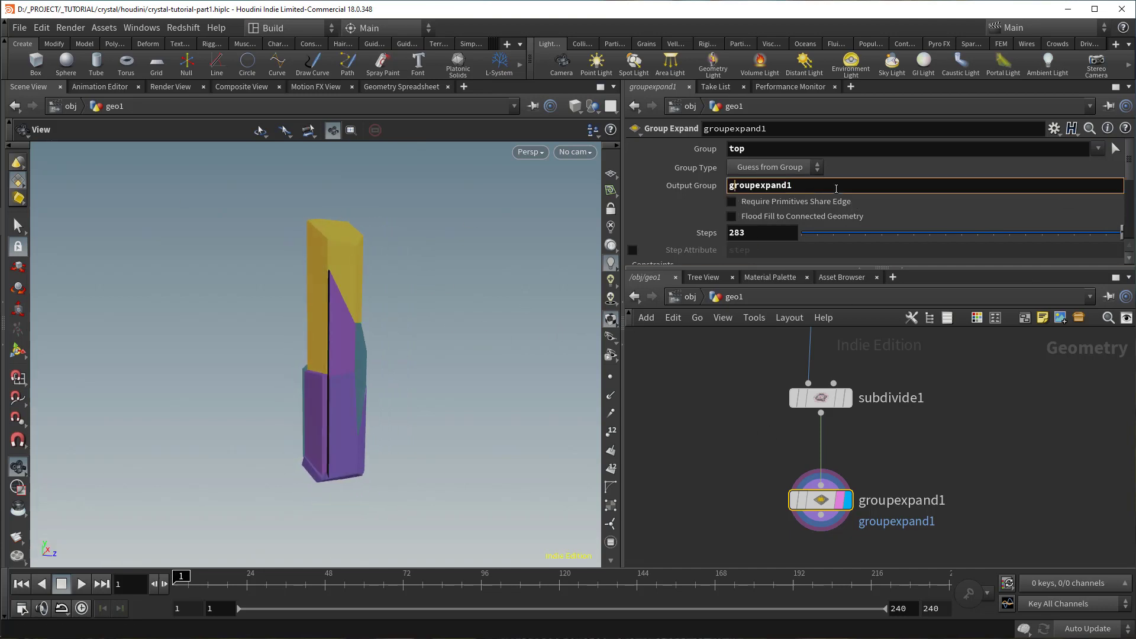
pyautogui.press('BackSpace')
pyautogui.press('Return')
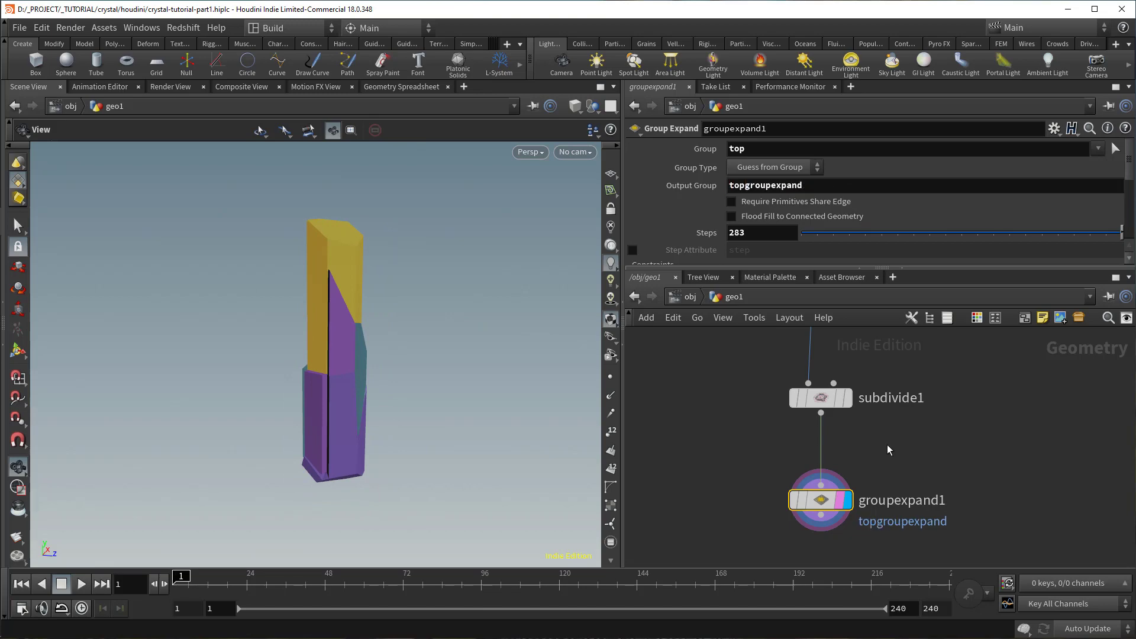
# Step: Add a Blast node connected below groupexpand1, display it, and set its group to topgroupexpand
pyautogui.moveTo(888, 449); pyautogui.dragTo(894, 405, button='middle')
pyautogui.press('Tab')
pyautogui.write('blast')
pyautogui.press('Return')
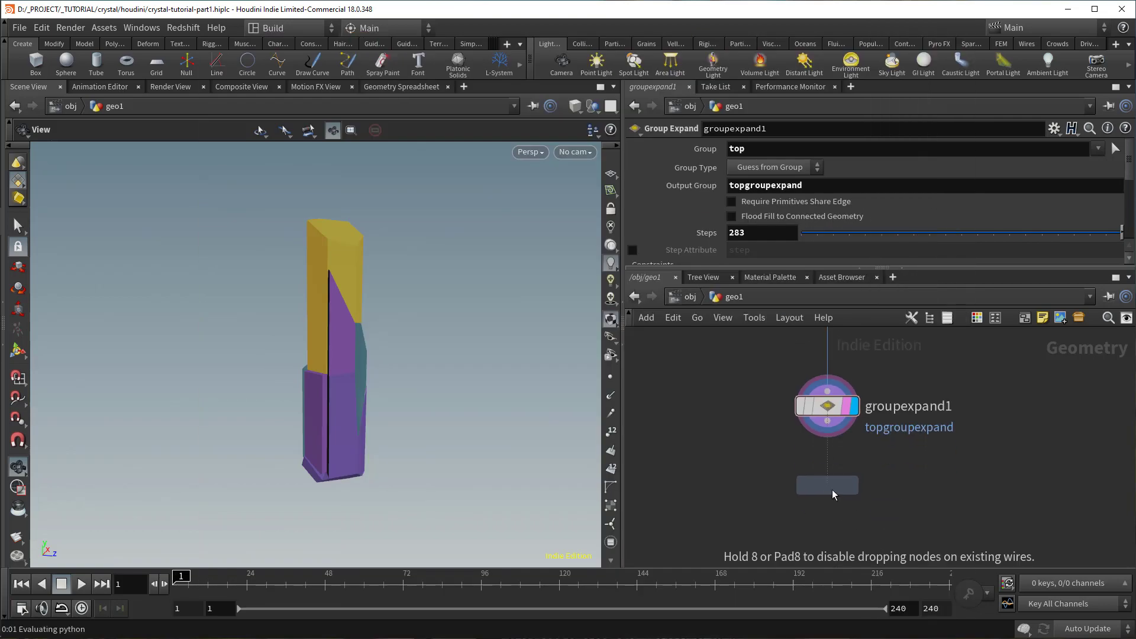
pyautogui.click(831, 506)
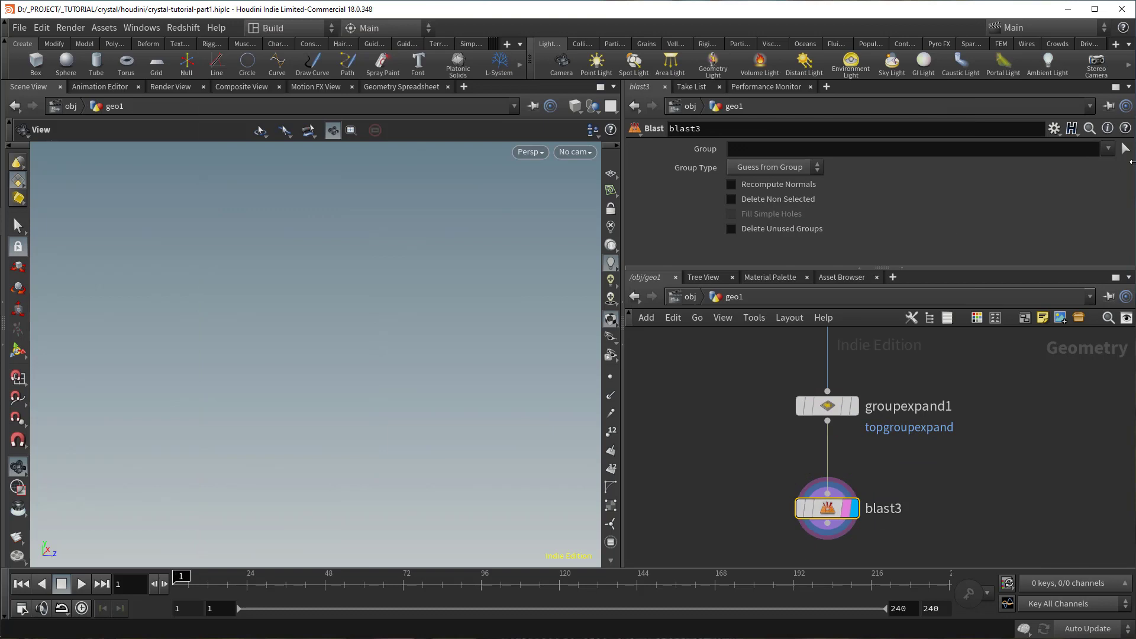
pyautogui.click(1109, 148)
pyautogui.click(1001, 232)
# Step: Duplicate the Blast node beside the original under groupexpand1 and enable Delete Non Selected on the copy
pyautogui.moveTo(831, 510); pyautogui.dragTo(794, 515)
pyautogui.hotkey('ctrl', 'c')
pyautogui.hotkey('ctrl', 'v')
pyautogui.click(731, 199)
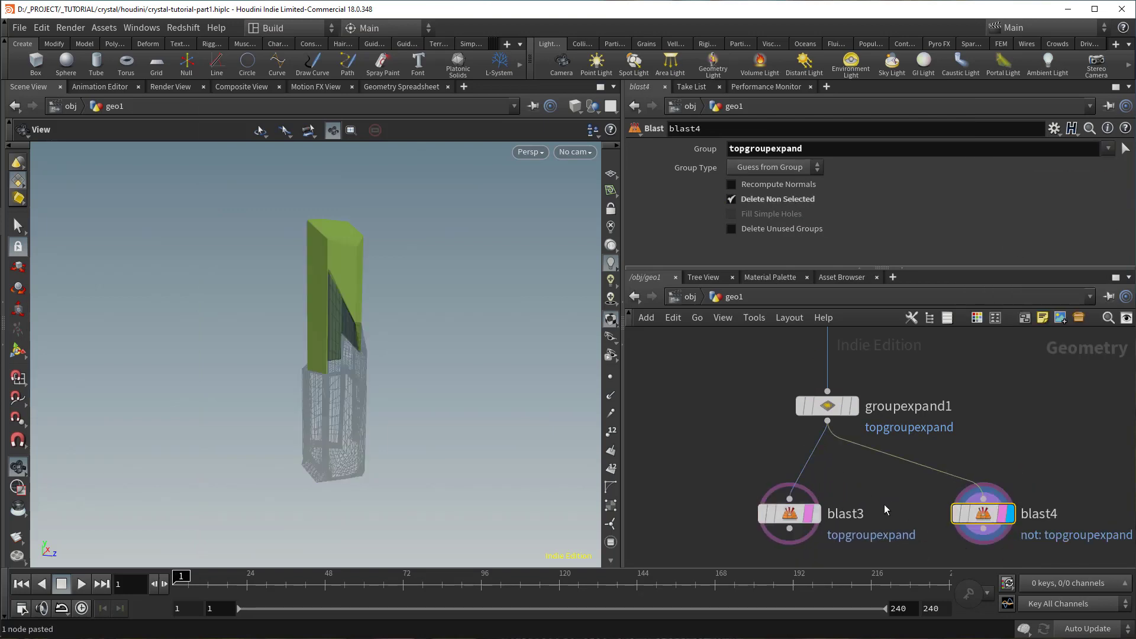
pyautogui.moveTo(1000, 521); pyautogui.dragTo(1003, 479, button='middle')
pyautogui.moveTo(314, 407); pyautogui.dragTo(595, 409)
# Step: Display blast3 and check the remaining lower crystal mesh in wireframe
pyautogui.click(818, 471)
pyautogui.moveTo(387, 405); pyautogui.dragTo(475, 395)
pyautogui.hotkey('shift', 'w')
pyautogui.hotkey('shift', 'w')
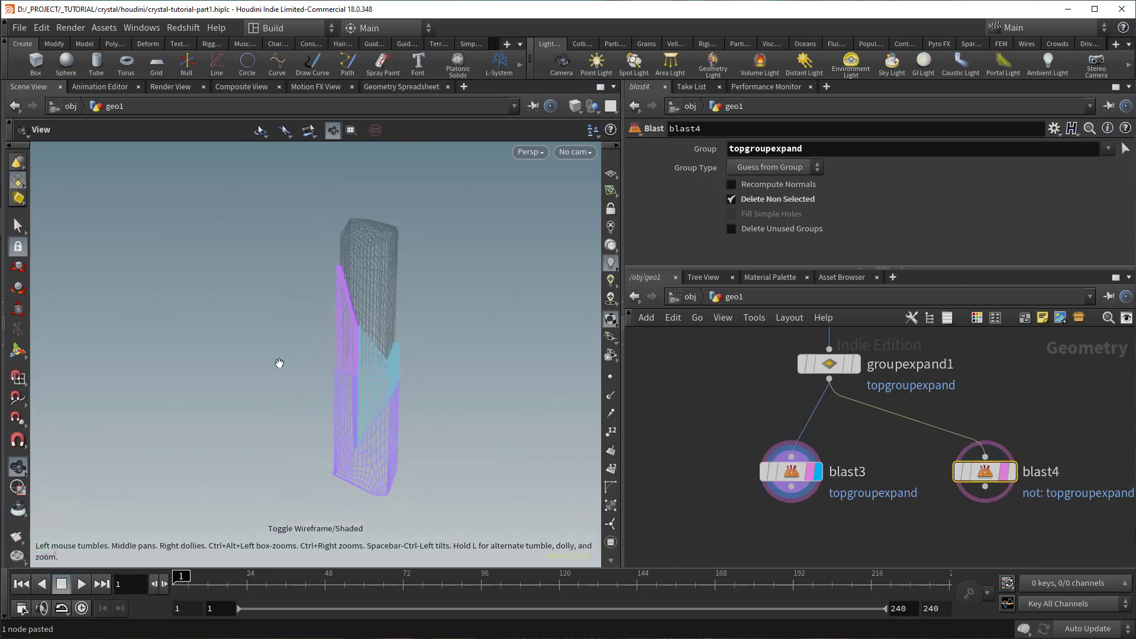
# Step: Add a Transform node below blast3 and connect it to that node's output
pyautogui.moveTo(796, 533); pyautogui.dragTo(819, 503, button='middle')
pyautogui.click(819, 503)
pyautogui.press('Tab')
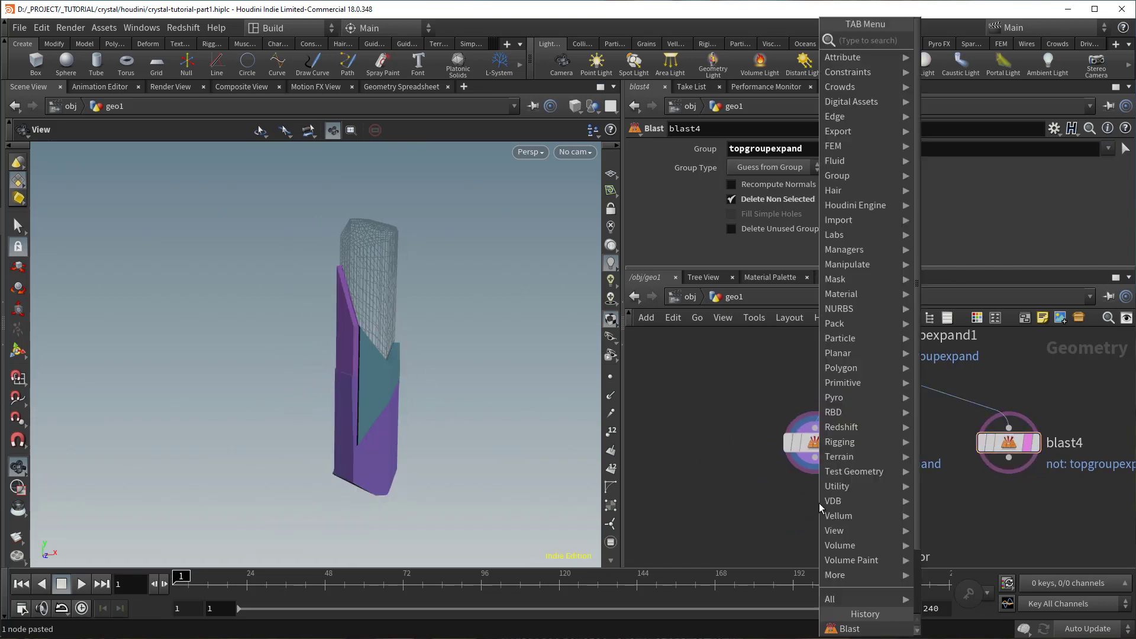
pyautogui.write('transform')
pyautogui.press('Return')
pyautogui.click(904, 520)
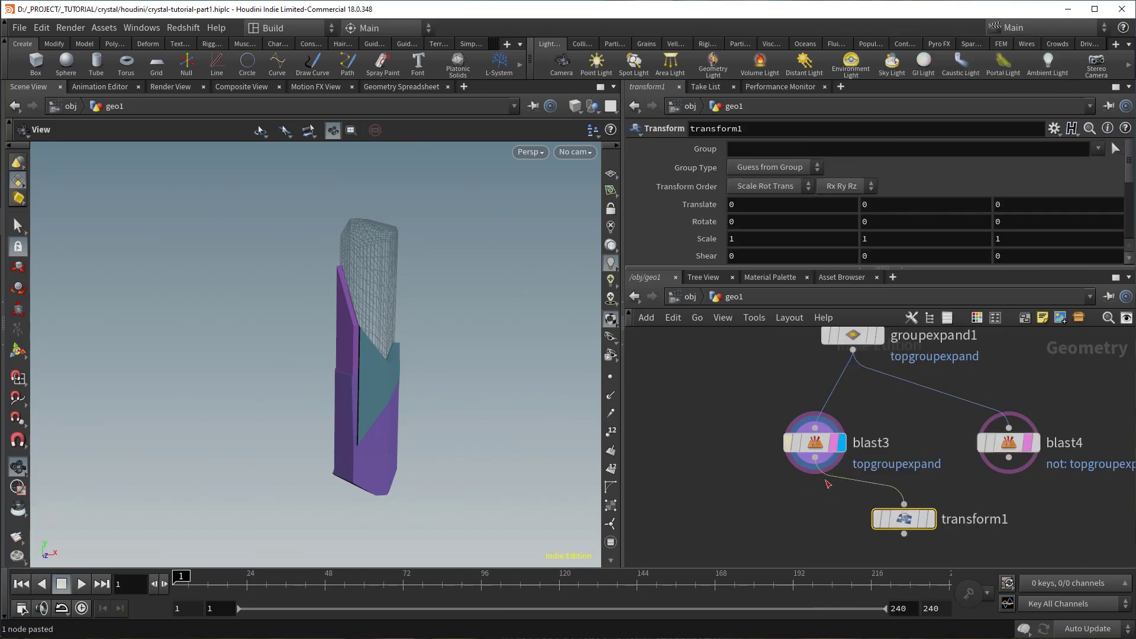
# Step: Display transform1 and set its Y translation to .2
pyautogui.write('.4')
pyautogui.press('Return')
pyautogui.moveTo(814, 513); pyautogui.dragTo(849, 434, button='middle')
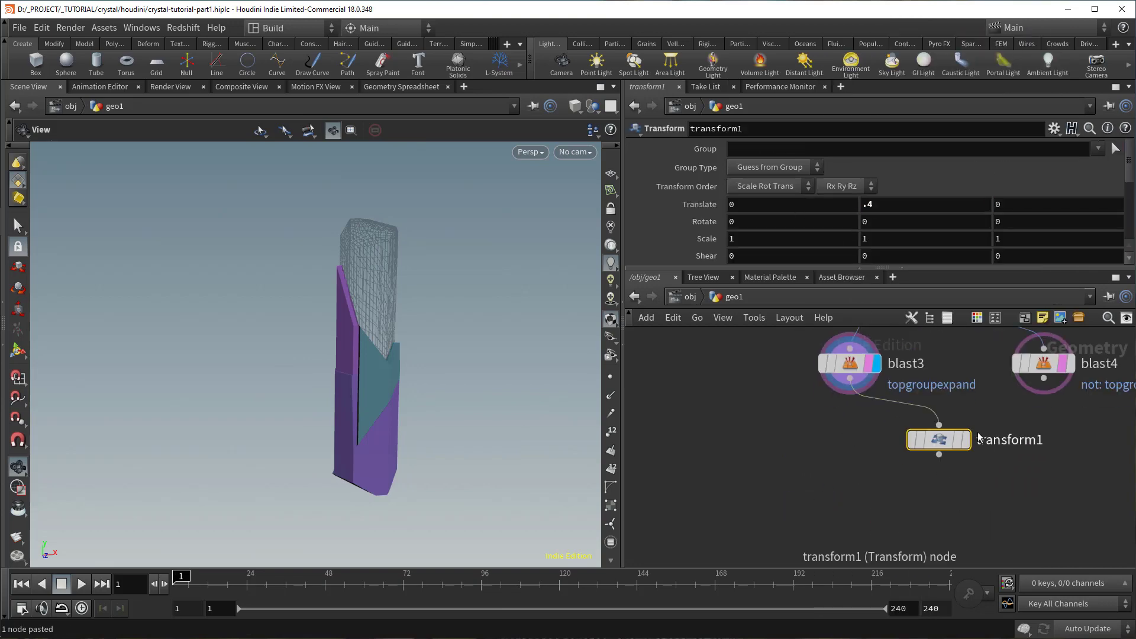
pyautogui.click(966, 439)
pyautogui.moveTo(892, 204); pyautogui.dragTo(789, 213)
pyautogui.write('.2')
pyautogui.press('Return')
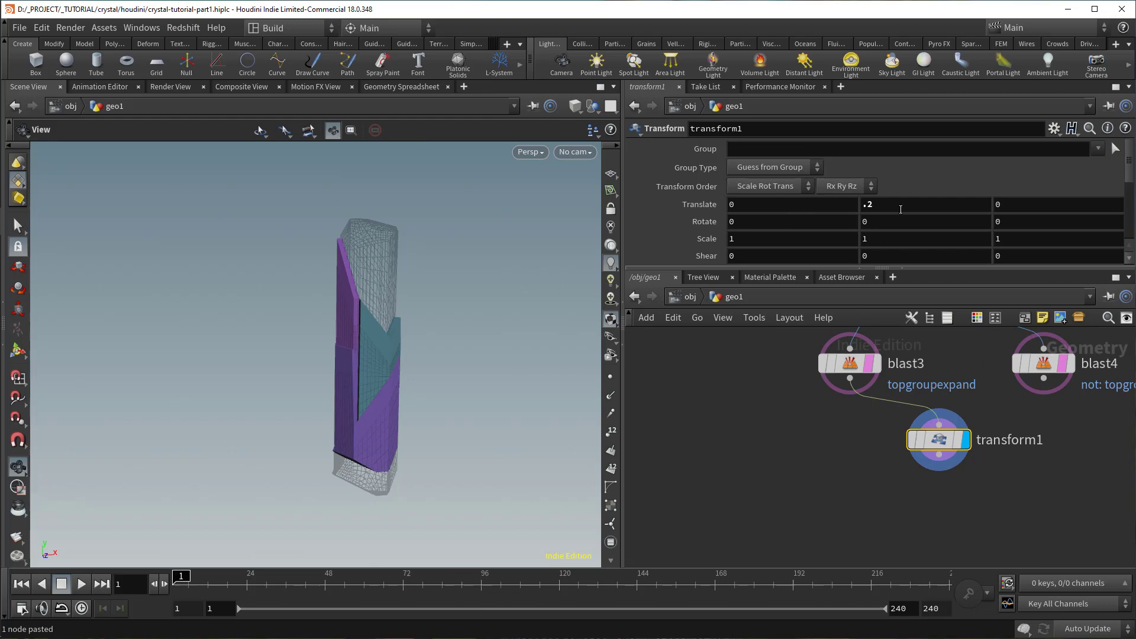
# Step: Add a Point VOP node fed by blast3 and transform1, display it, and open its inner network
pyautogui.press('Tab')
pyautogui.write('pointvop')
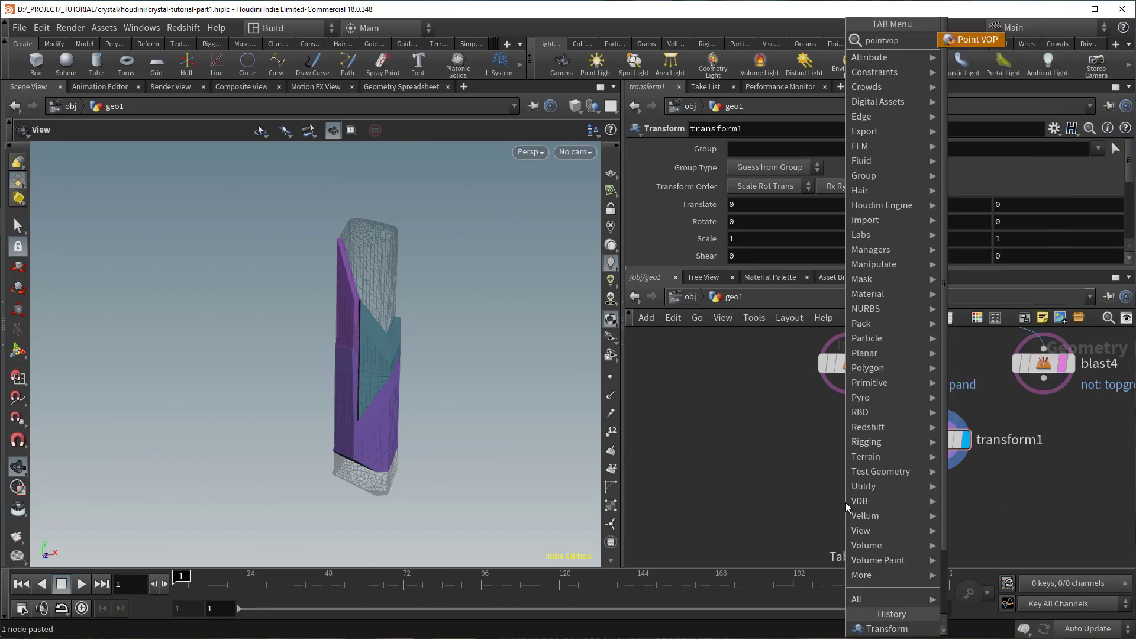
pyautogui.press('Return')
pyautogui.click(847, 503)
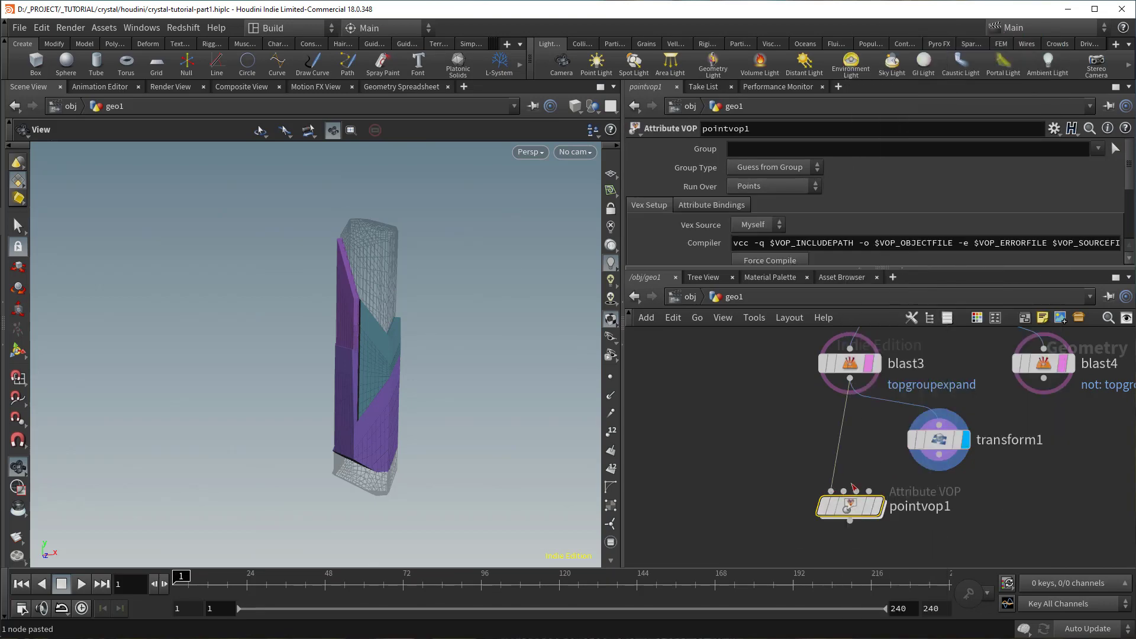
pyautogui.click(876, 507)
pyautogui.click(875, 507)
pyautogui.doubleClick(851, 508)
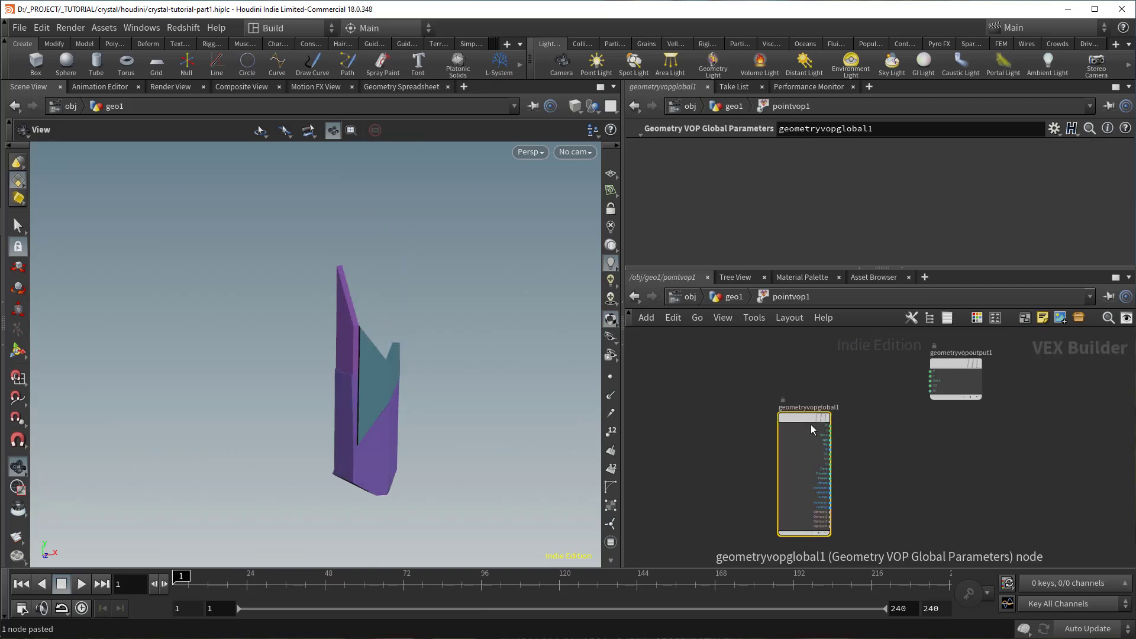
# Step: Add an Import Point Attribute node that reads P from the First Input, and duplicate it just below
pyautogui.moveTo(800, 423); pyautogui.dragTo(800, 443, button='middle')
pyautogui.press('Tab')
pyautogui.write('importp')
pyautogui.press('Return')
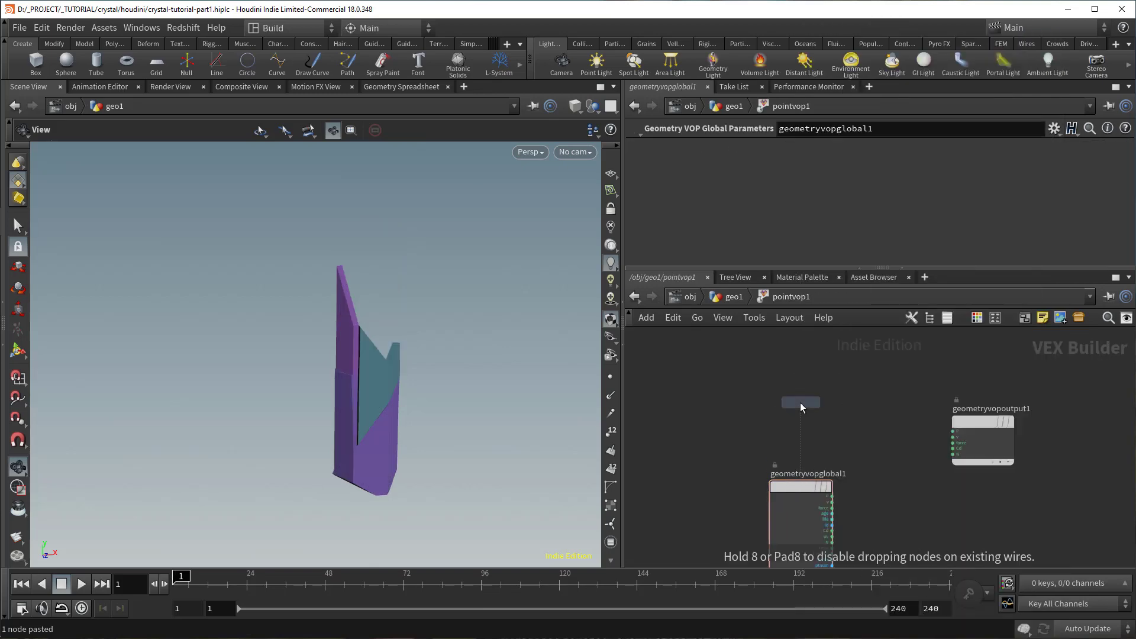
pyautogui.click(800, 403)
pyautogui.click(791, 168)
pyautogui.click(781, 184)
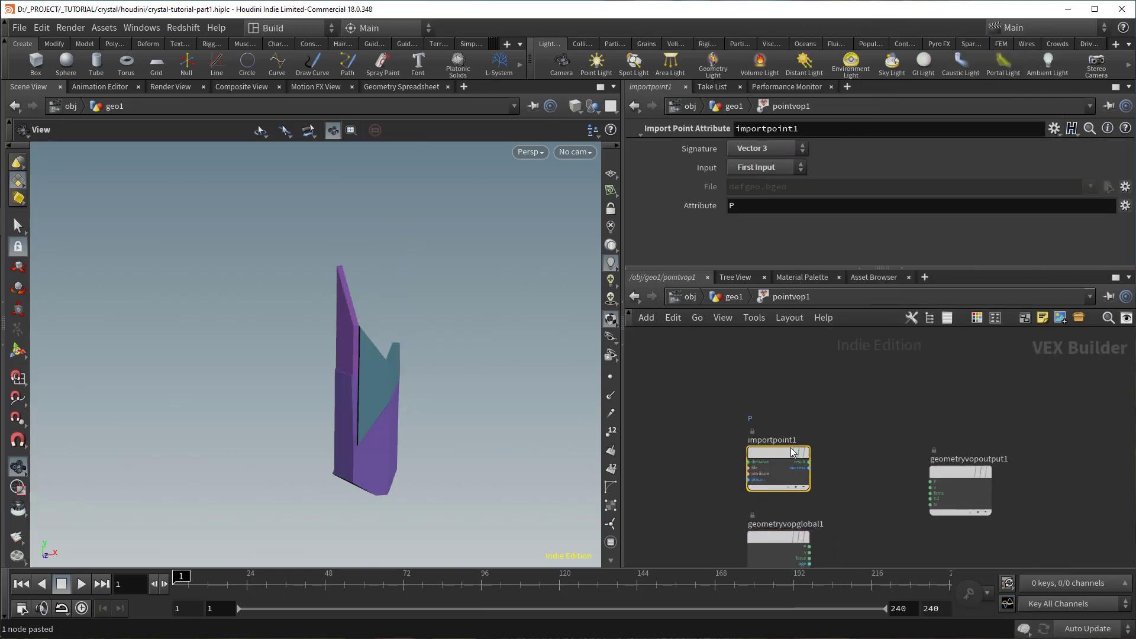
pyautogui.hotkey('ctrl', 'c')
pyautogui.hotkey('ctrl', 'v')
pyautogui.press('l')
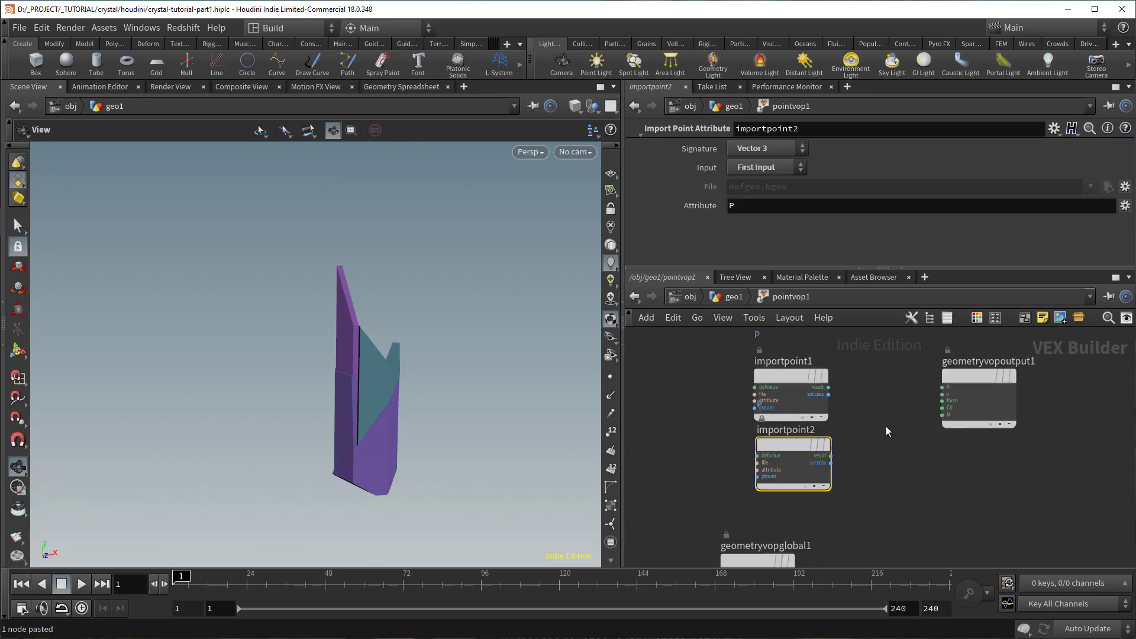
# Step: Add a Mix node that blends the two imported positions into the geometry output's P, with its bias at 1
pyautogui.press('Tab')
pyautogui.write('mix')
pyautogui.press('Return')
pyautogui.click(887, 428)
pyautogui.scroll(3, 886, 430)
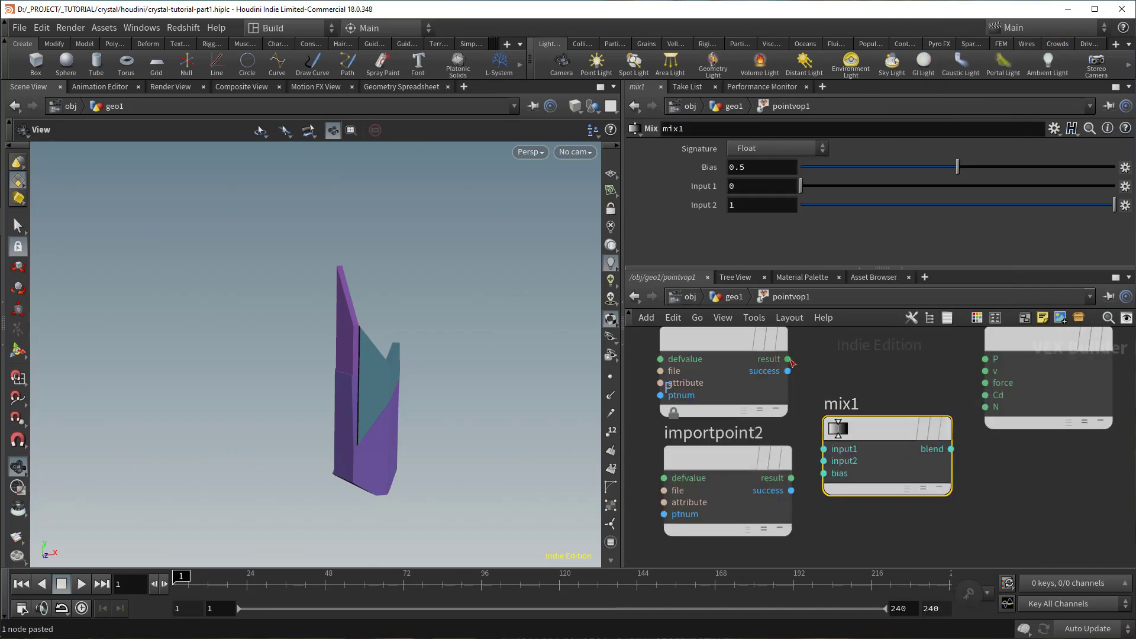
pyautogui.moveTo(788, 359); pyautogui.dragTo(824, 449)
pyautogui.moveTo(887, 434); pyautogui.dragTo(891, 388)
pyautogui.moveTo(837, 415); pyautogui.dragTo(791, 479)
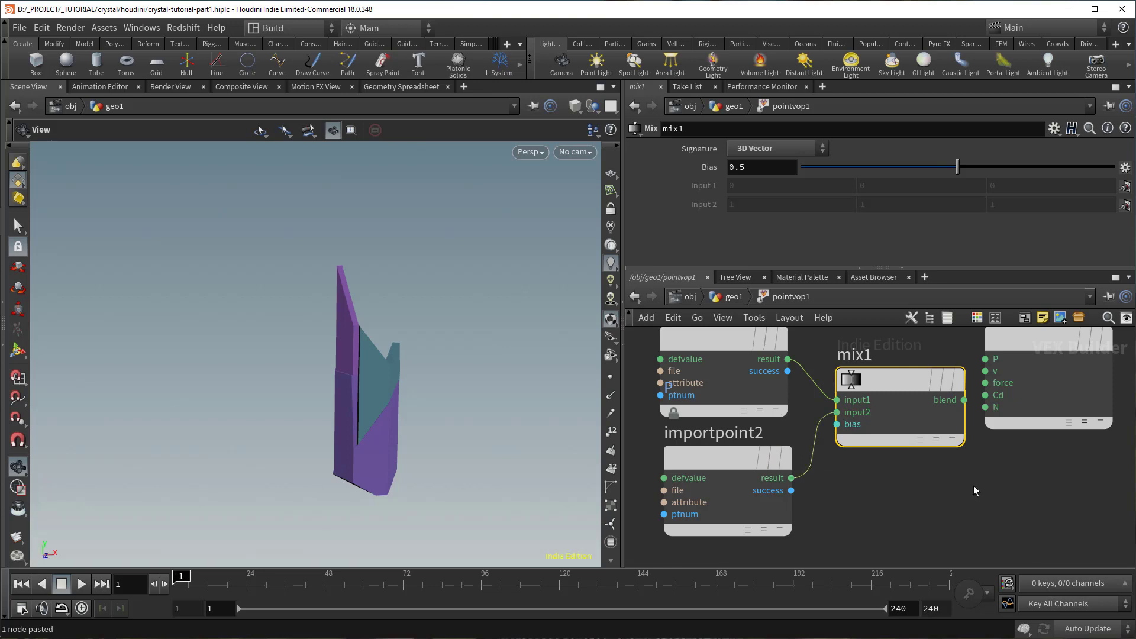
pyautogui.press('h')
pyautogui.moveTo(928, 385); pyautogui.dragTo(897, 429)
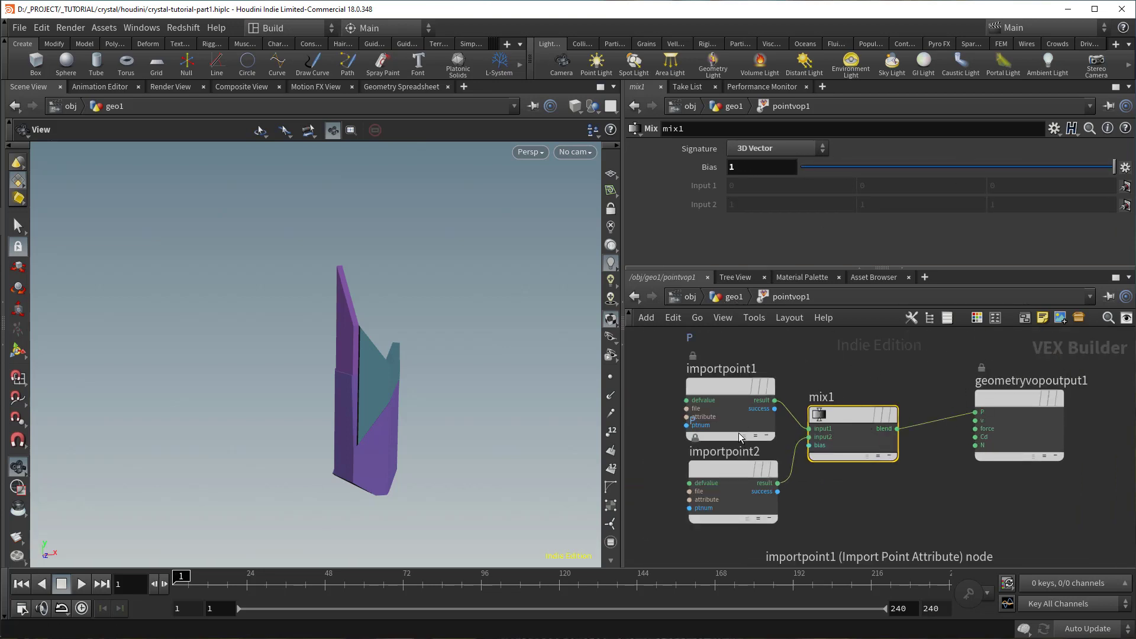
# Step: Switch importpoint2 to read from the second input and set the mix1 bias to 0
pyautogui.click(727, 471)
pyautogui.click(730, 386)
pyautogui.click(734, 469)
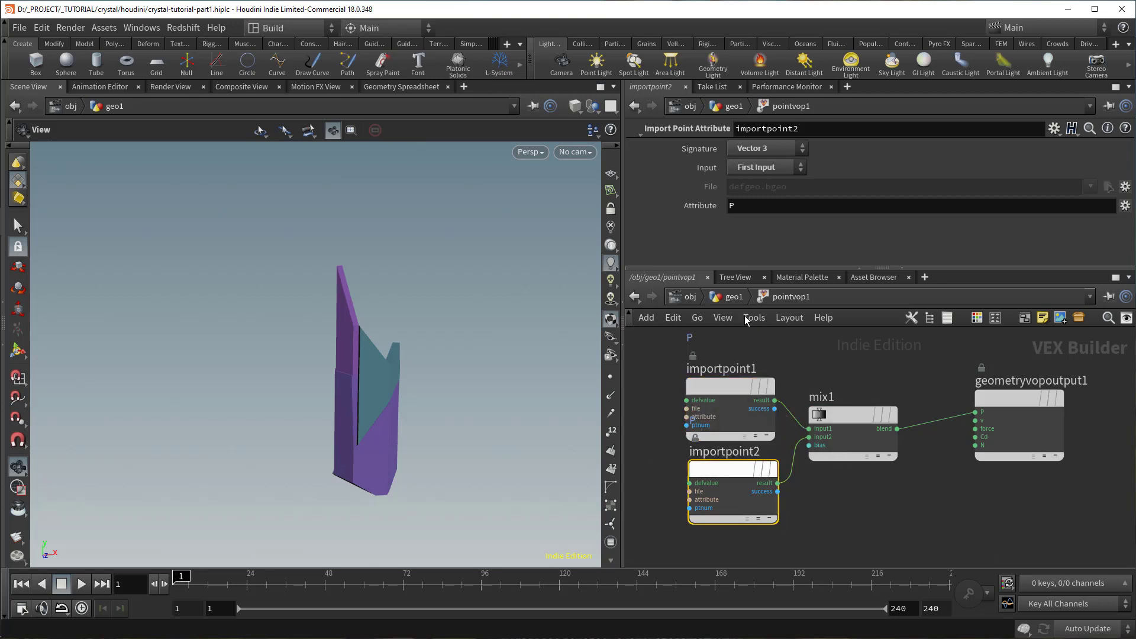
pyautogui.click(773, 184)
pyautogui.click(843, 414)
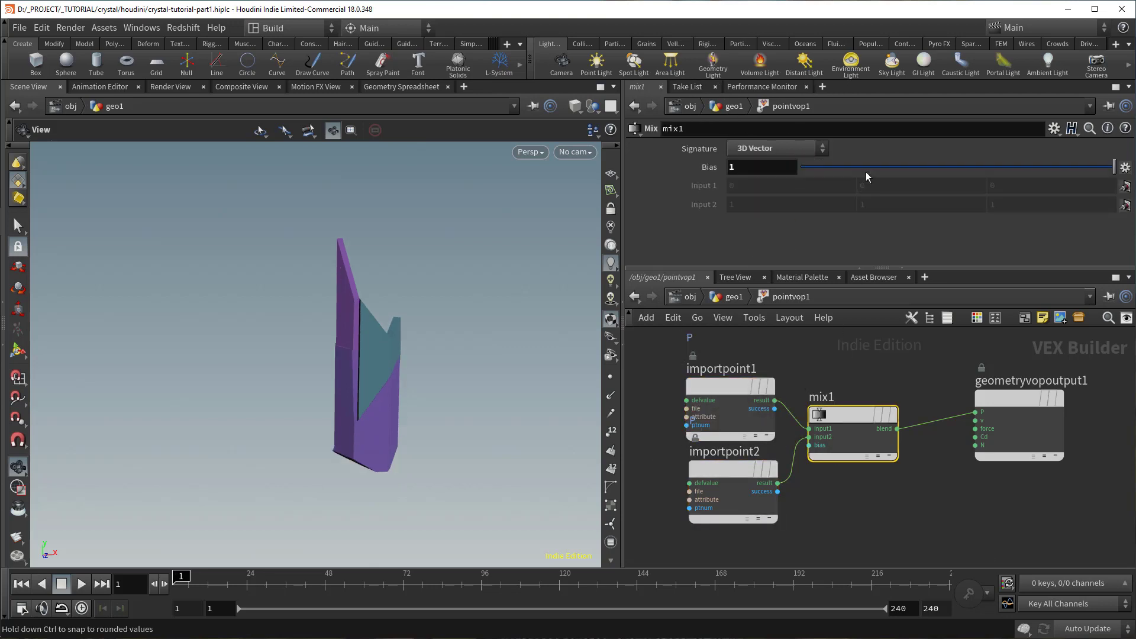
pyautogui.moveTo(865, 171); pyautogui.dragTo(796, 198)
# Step: Add a Turbulent Noise node with the global P wired into its position and its noise output wired into the mix1 bias
pyautogui.moveTo(847, 518); pyautogui.dragTo(882, 450, button='middle')
pyautogui.scroll(-3, 876, 453)
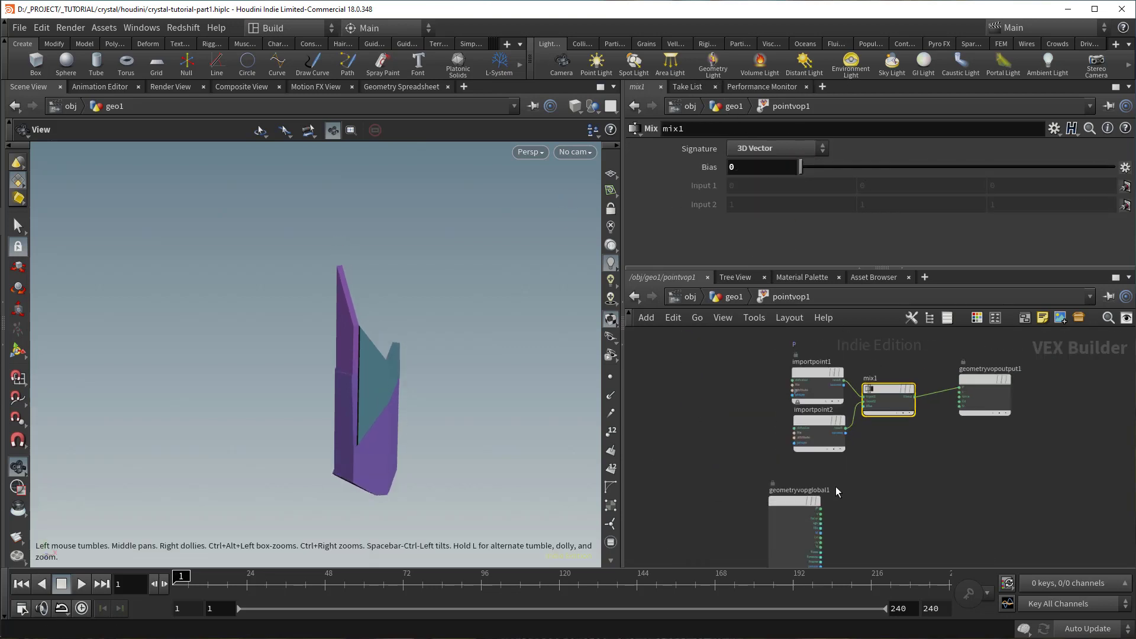
pyautogui.scroll(2, 837, 487)
pyautogui.press('Tab')
pyautogui.write('turb')
pyautogui.press('Return')
pyautogui.scroll(1, 861, 492)
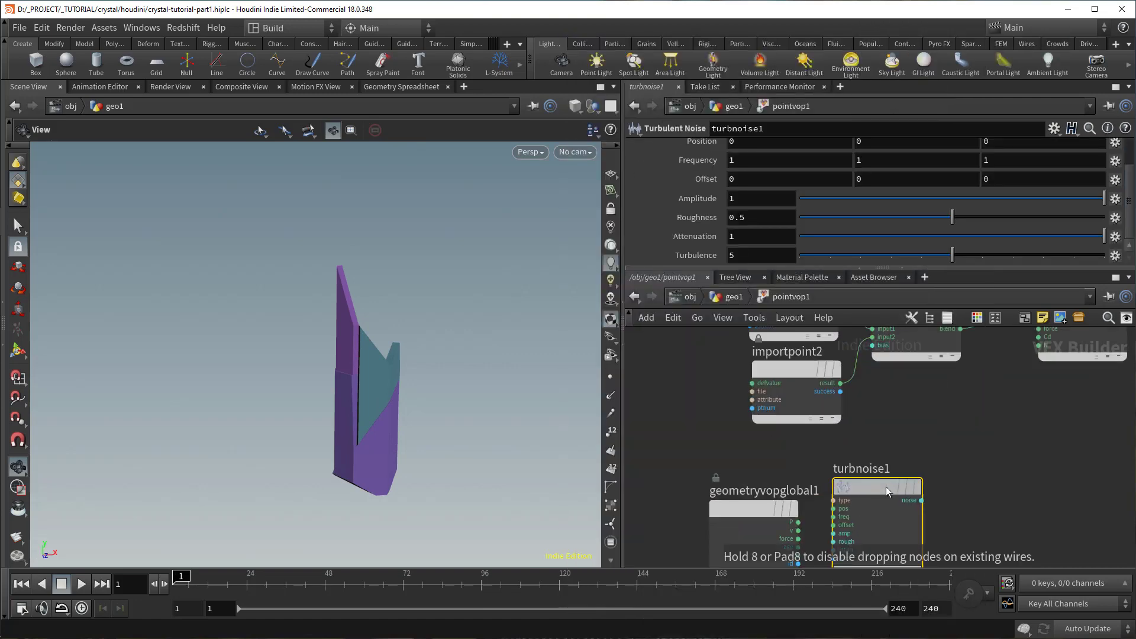
pyautogui.click(945, 465)
pyautogui.click(899, 486)
pyautogui.moveTo(997, 475); pyautogui.dragTo(980, 499, button='middle')
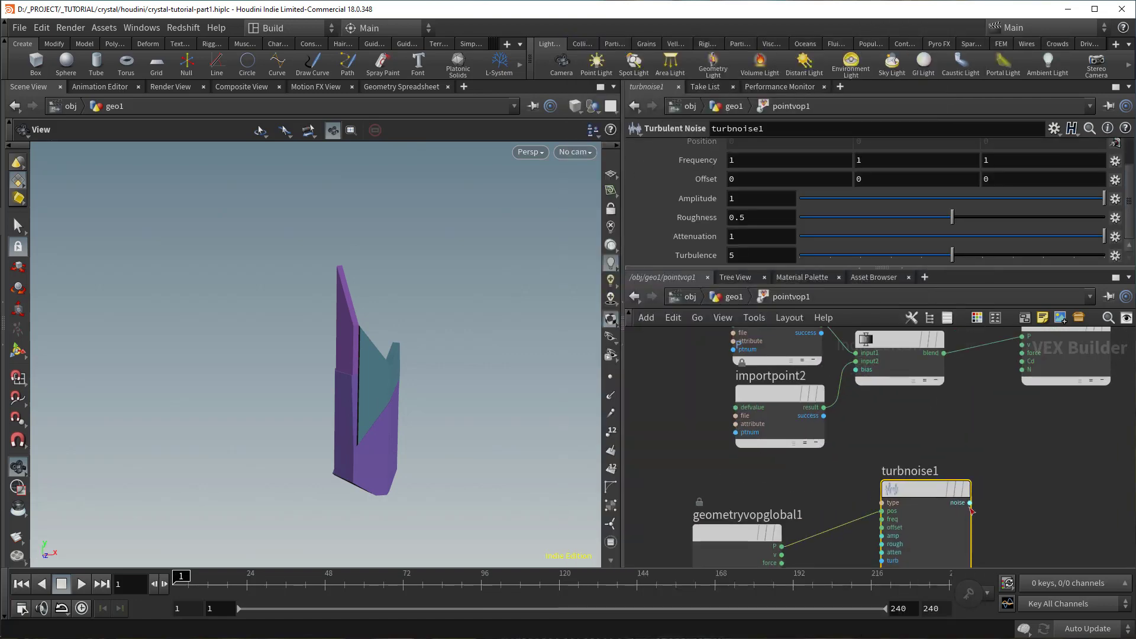
pyautogui.scroll(-3, 893, 453)
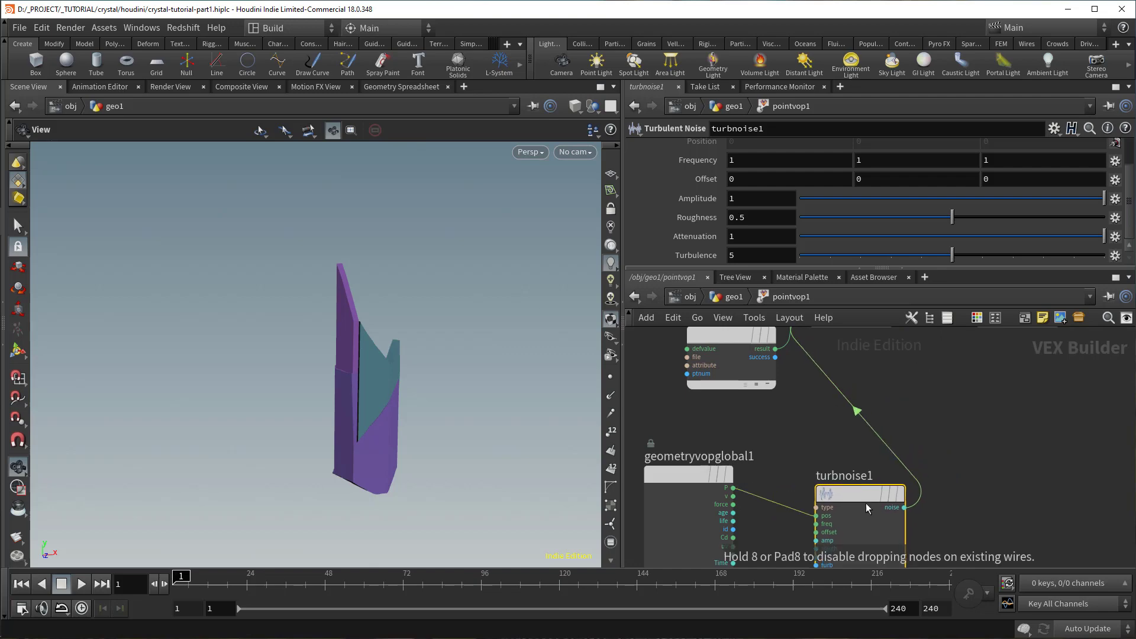
# Step: Insert a Fit Range node between turbnoise1 and the mix bias, with Source Min 0.175 and Source Max 0.719
pyautogui.press('Tab')
pyautogui.write('fit')
pyautogui.press('Return')
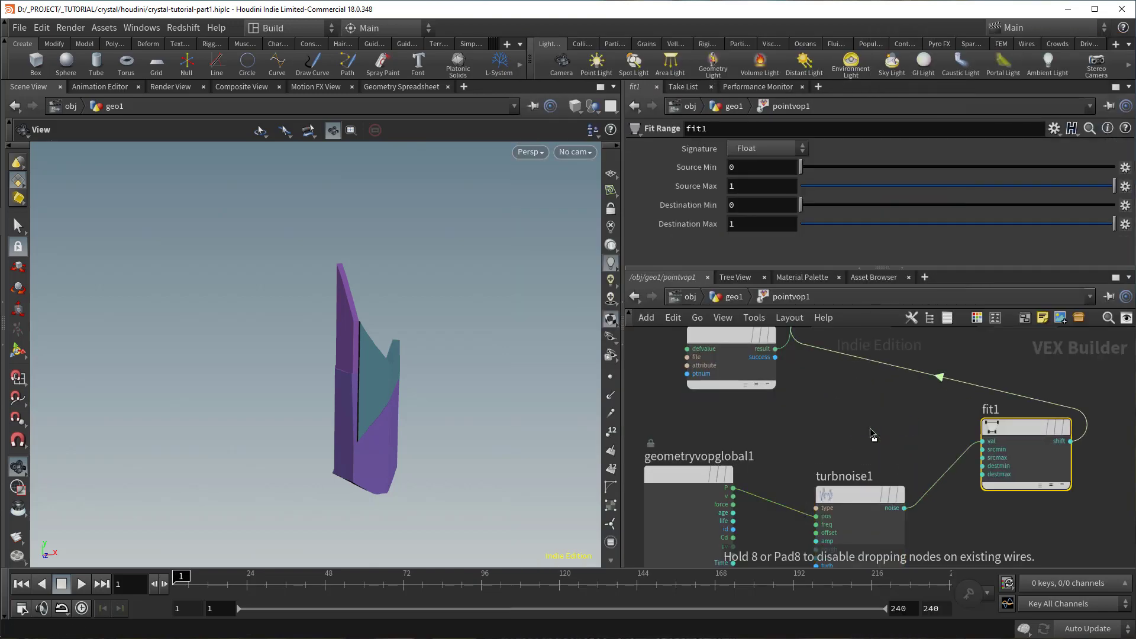
pyautogui.click(1033, 458)
pyautogui.moveTo(1033, 458); pyautogui.dragTo(1009, 494)
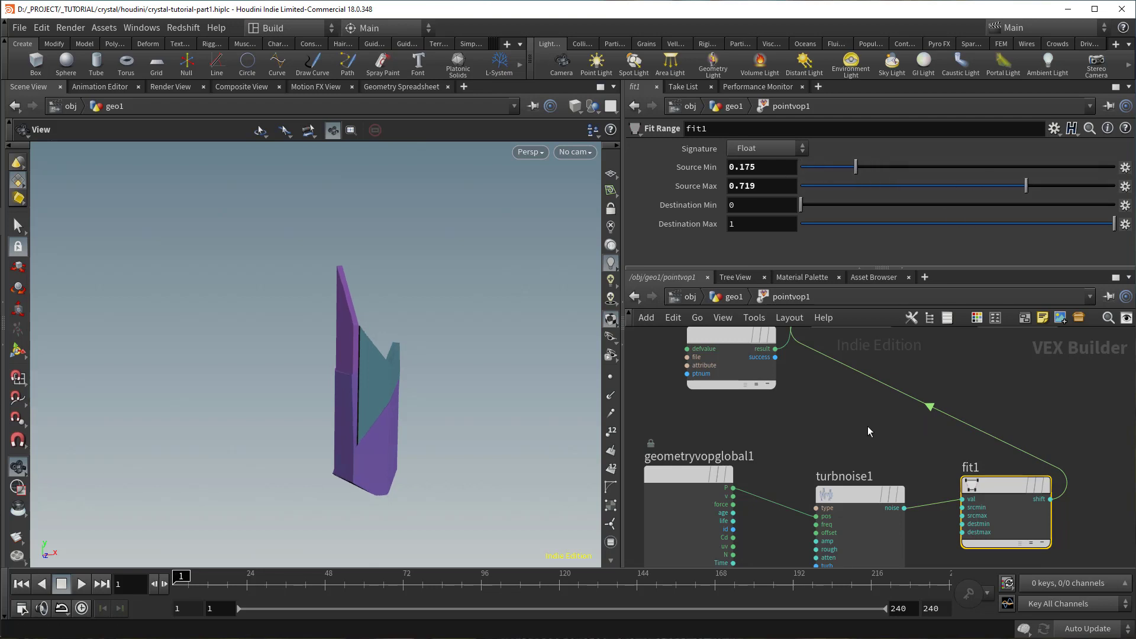
# Step: Set turbnoise1's frequency to .2 on all three axes and wire fit1's shift output into the geometry output's Cd
pyautogui.scroll(-4, 868, 449)
pyautogui.click(846, 481)
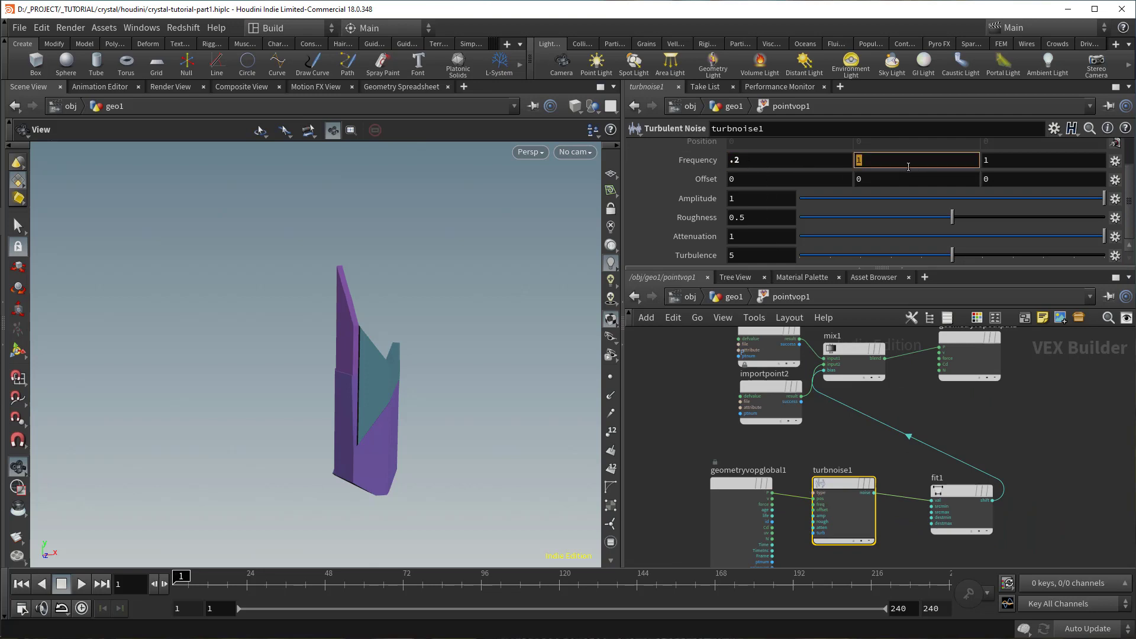
pyautogui.moveTo(1036, 466); pyautogui.dragTo(1005, 469, button='middle')
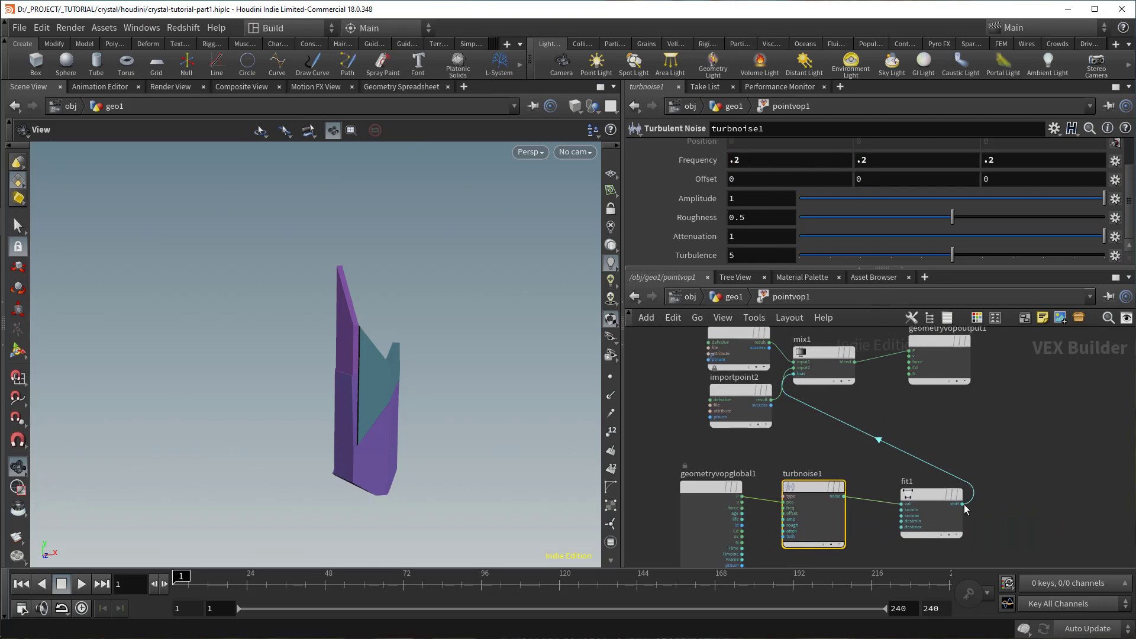
pyautogui.click(915, 371)
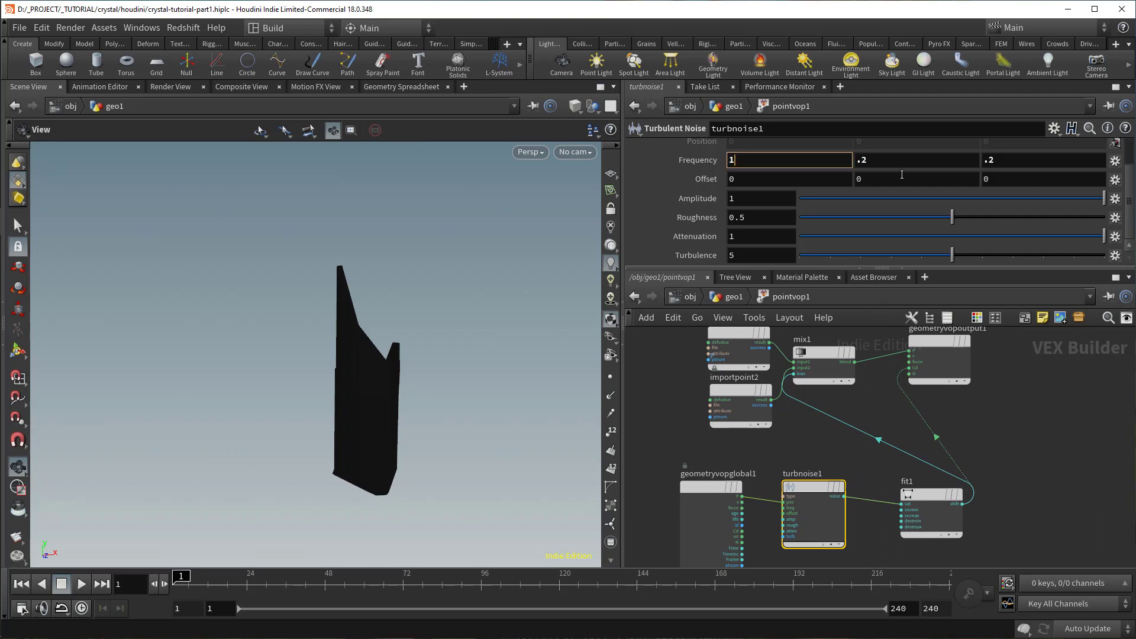
# Step: Reset fit1's source range to 0 and 1, and lower Source Max to brighten the noise pattern
pyautogui.click(919, 511)
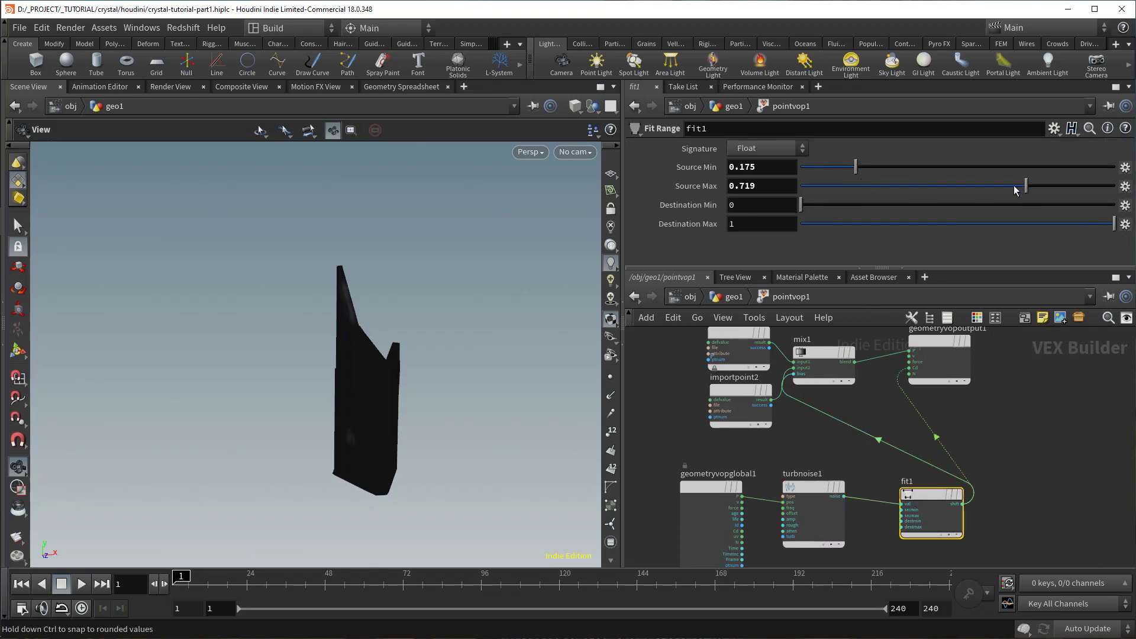
pyautogui.moveTo(812, 167); pyautogui.dragTo(738, 177)
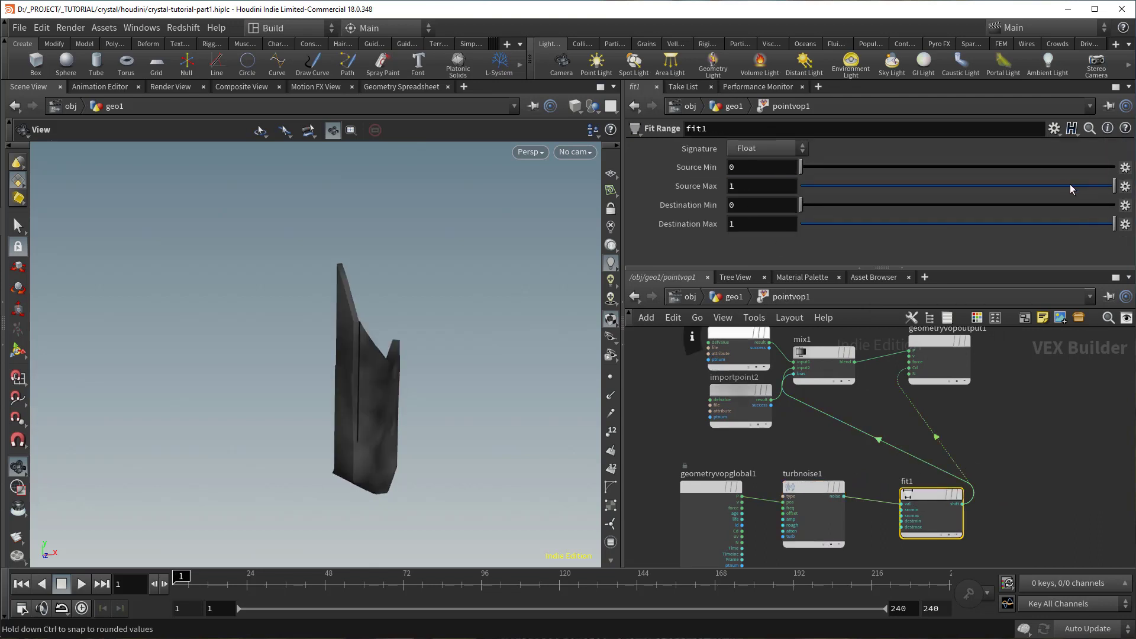
pyautogui.moveTo(1071, 188); pyautogui.dragTo(928, 186)
pyautogui.moveTo(810, 168); pyautogui.dragTo(811, 171)
# Step: Set turbnoise1's roughness to 0.553 and its frequency to 2 on all three axes
pyautogui.click(841, 532)
pyautogui.moveTo(995, 217); pyautogui.dragTo(968, 220)
pyautogui.write('2')
pyautogui.press('Tab')
pyautogui.write('2')
pyautogui.press('Tab')
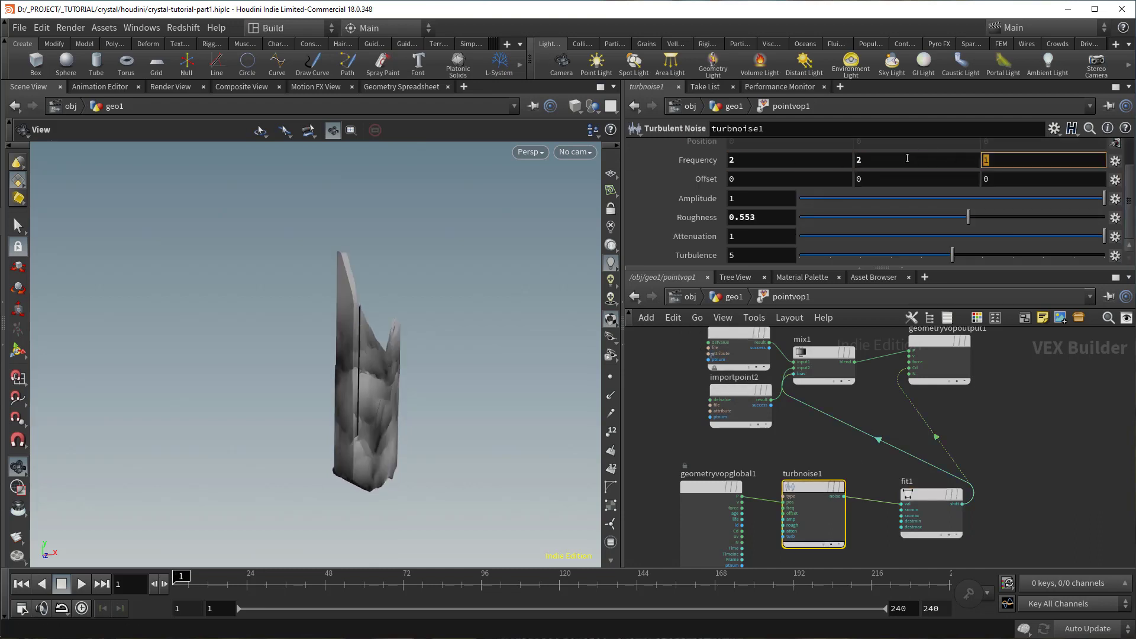
pyautogui.write('2')
pyautogui.press('Return')
pyautogui.moveTo(350, 355); pyautogui.dragTo(342, 378)
# Step: Disconnect fit1's shift output from the geometry output's Cd
pyautogui.moveTo(794, 452); pyautogui.dragTo(776, 455, button='middle')
pyautogui.press('u')
pyautogui.press('i')
pyautogui.click(916, 436)
pyautogui.press('Delete')
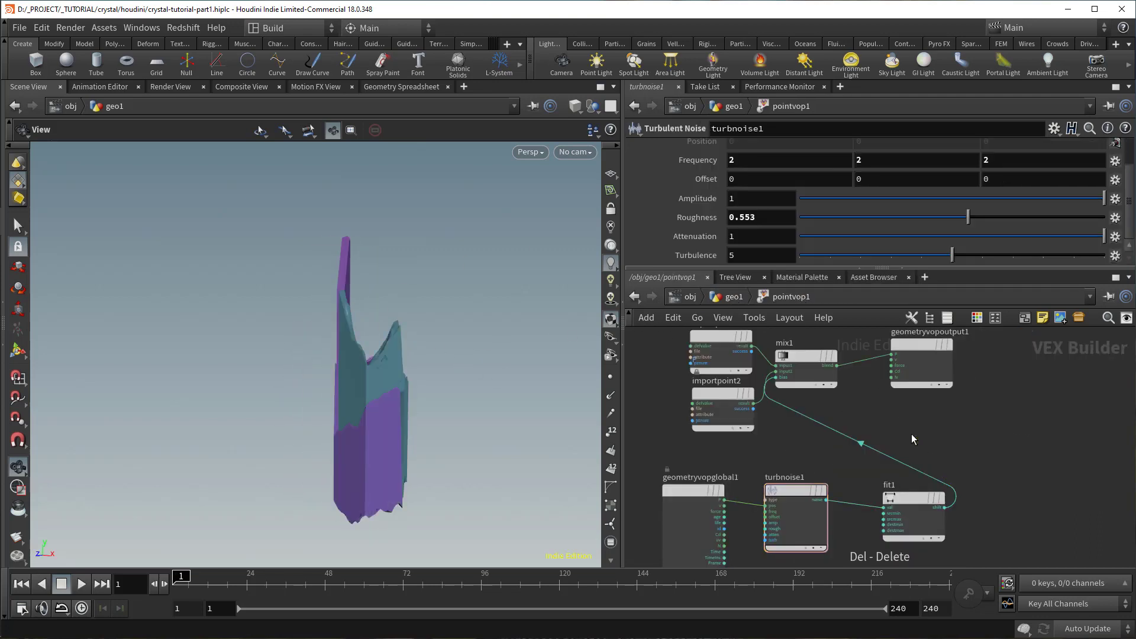
pyautogui.moveTo(360, 379); pyautogui.dragTo(586, 373)
# Step: Try adjusting the translation of transform1 at the geometry level
pyautogui.press('u')
pyautogui.click(931, 438)
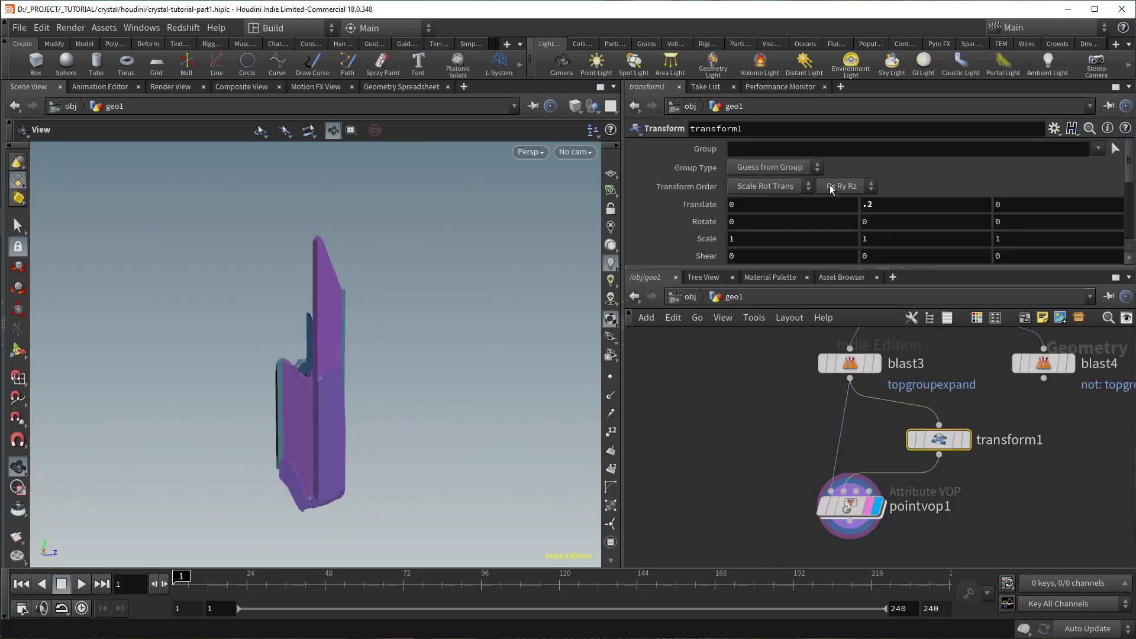
pyautogui.moveTo(850, 206); pyautogui.dragTo(853, 206, button='middle')
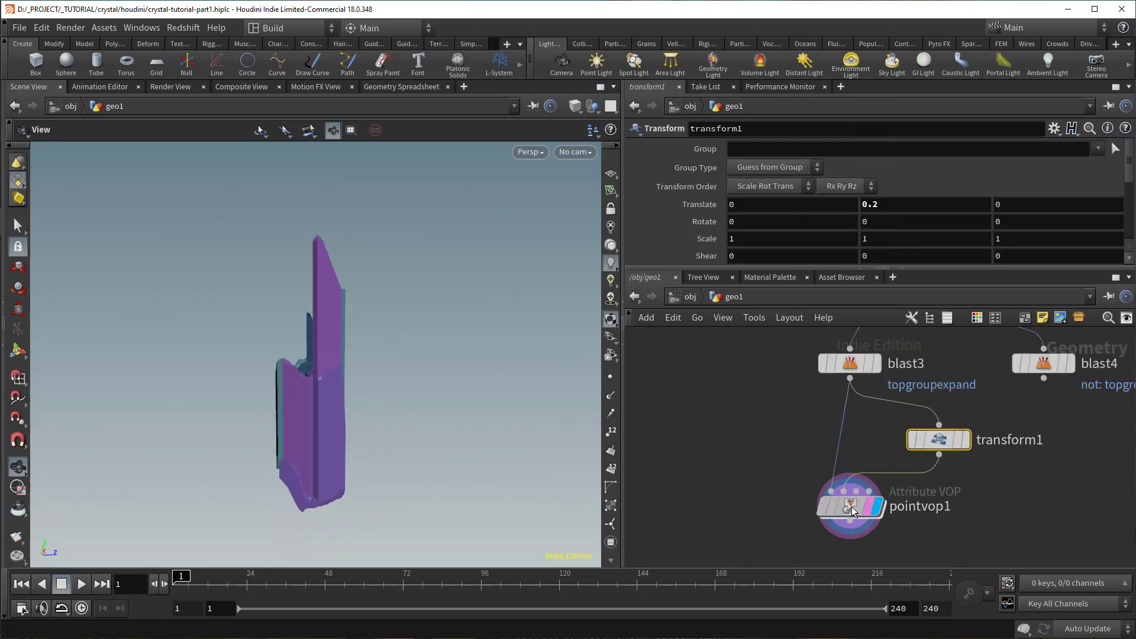
# Step: Inside pointvop1, return turbnoise1's frequency to 1 on all three axes and raise its roughness to 0.633
pyautogui.doubleClick(847, 507)
pyautogui.moveTo(760, 161); pyautogui.dragTo(690, 165)
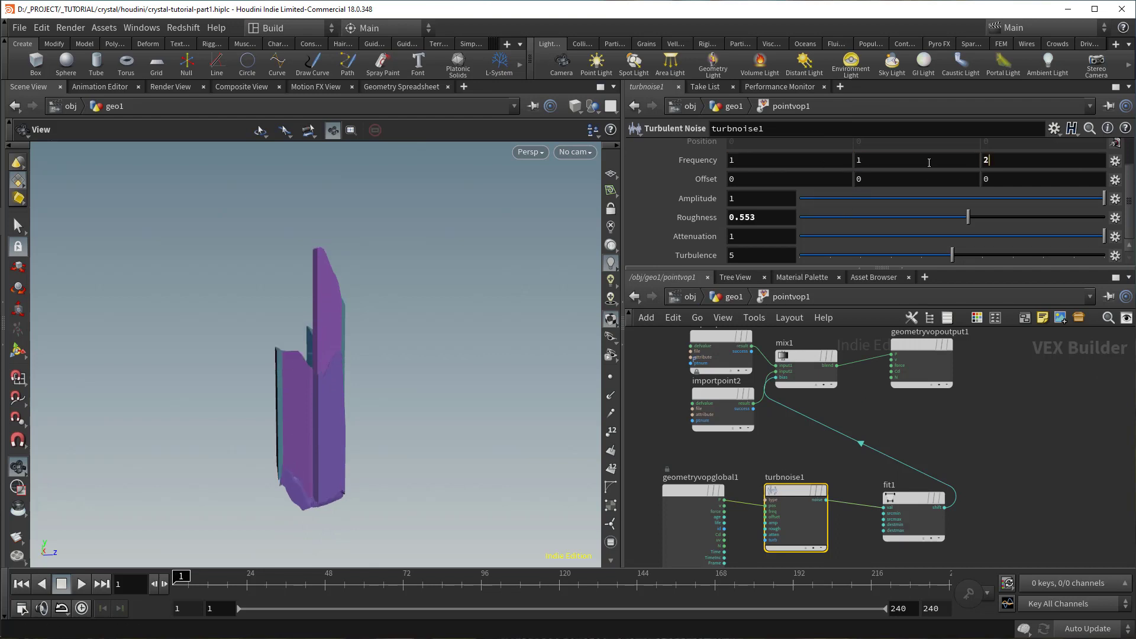
pyautogui.moveTo(366, 335); pyautogui.dragTo(325, 329)
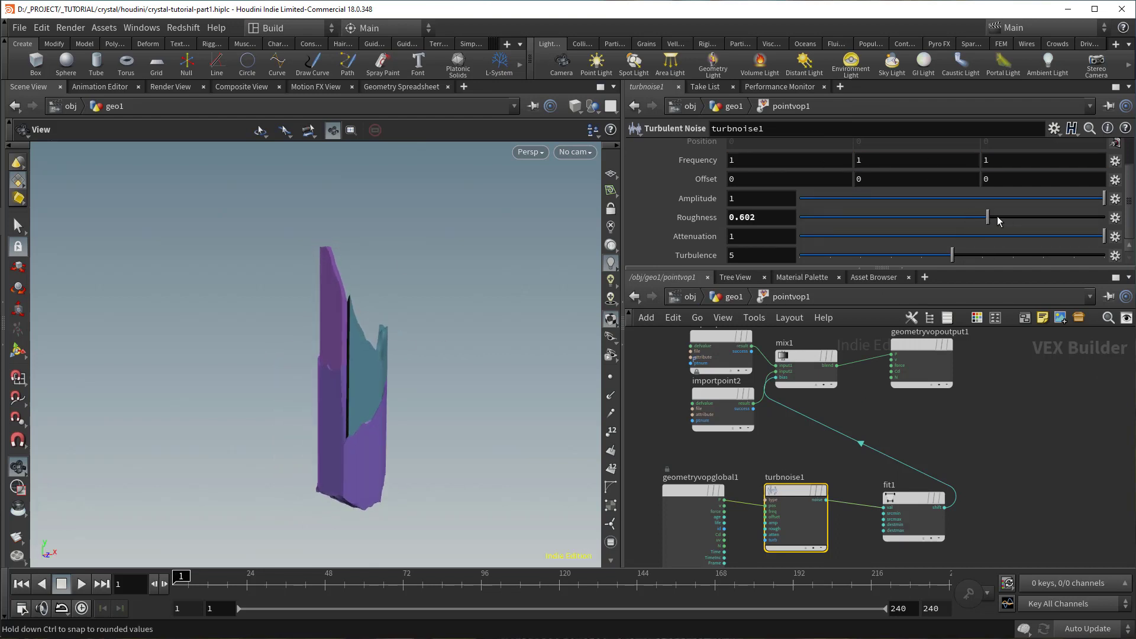
pyautogui.moveTo(997, 217); pyautogui.dragTo(992, 217)
pyautogui.moveTo(393, 292); pyautogui.dragTo(379, 334)
# Step: Add a Merge node in geo1 that combines pointvop1 and blast4, and display its result
pyautogui.click(736, 300)
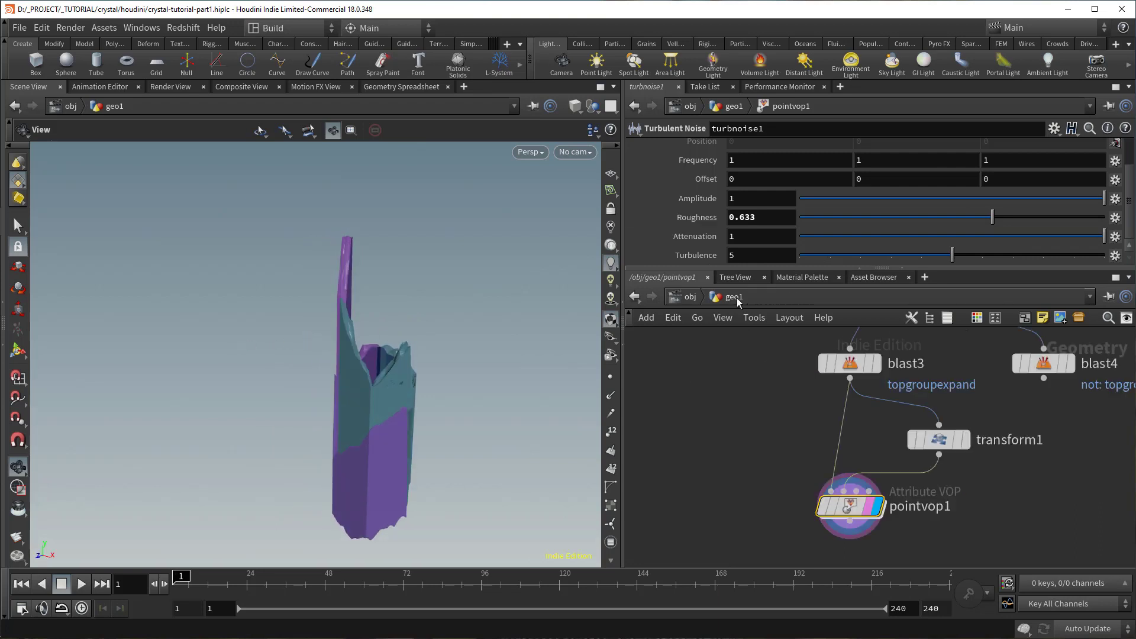
pyautogui.moveTo(289, 350); pyautogui.dragTo(483, 350)
pyautogui.scroll(-3, 959, 500)
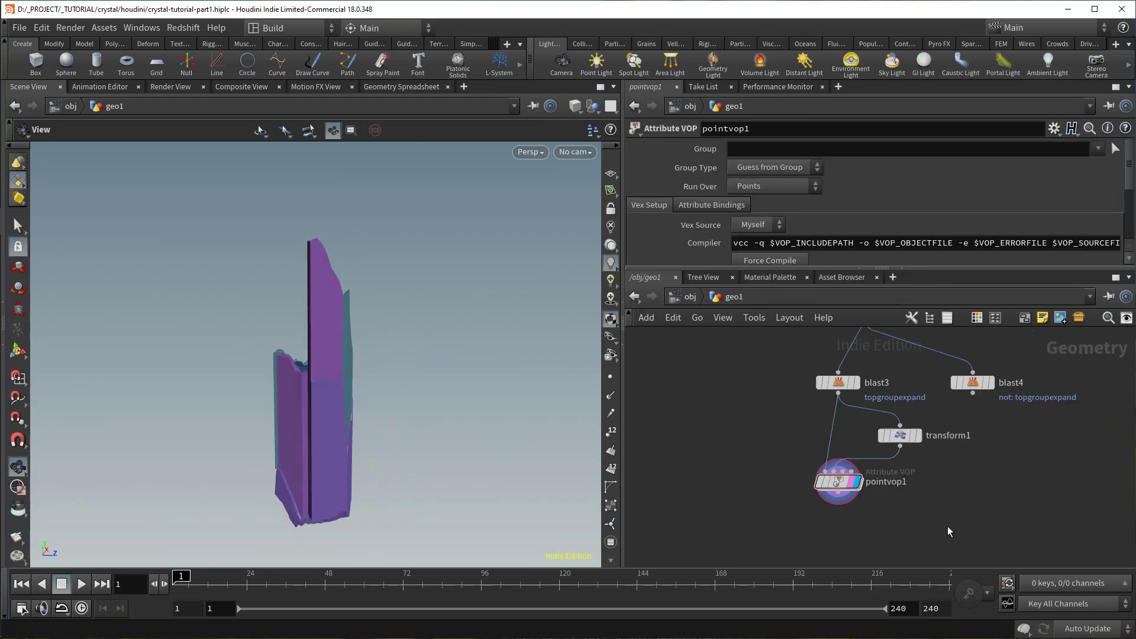
pyautogui.press('Tab')
pyautogui.write('merge')
pyautogui.press('Return')
pyautogui.click(917, 541)
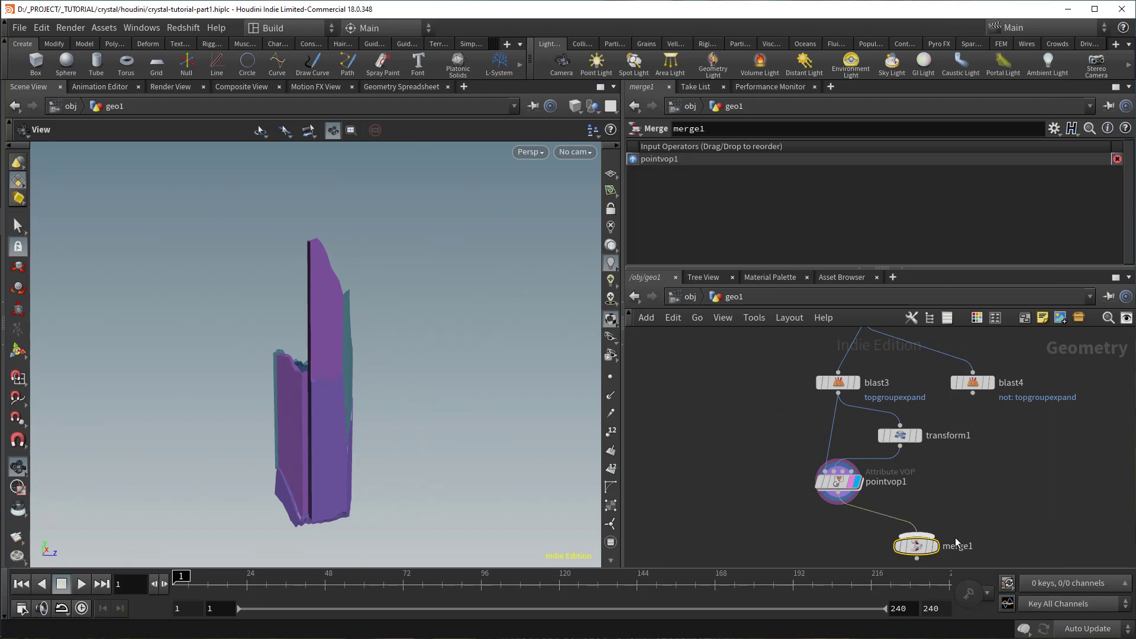
pyautogui.click(973, 393)
pyautogui.scroll(4, 971, 503)
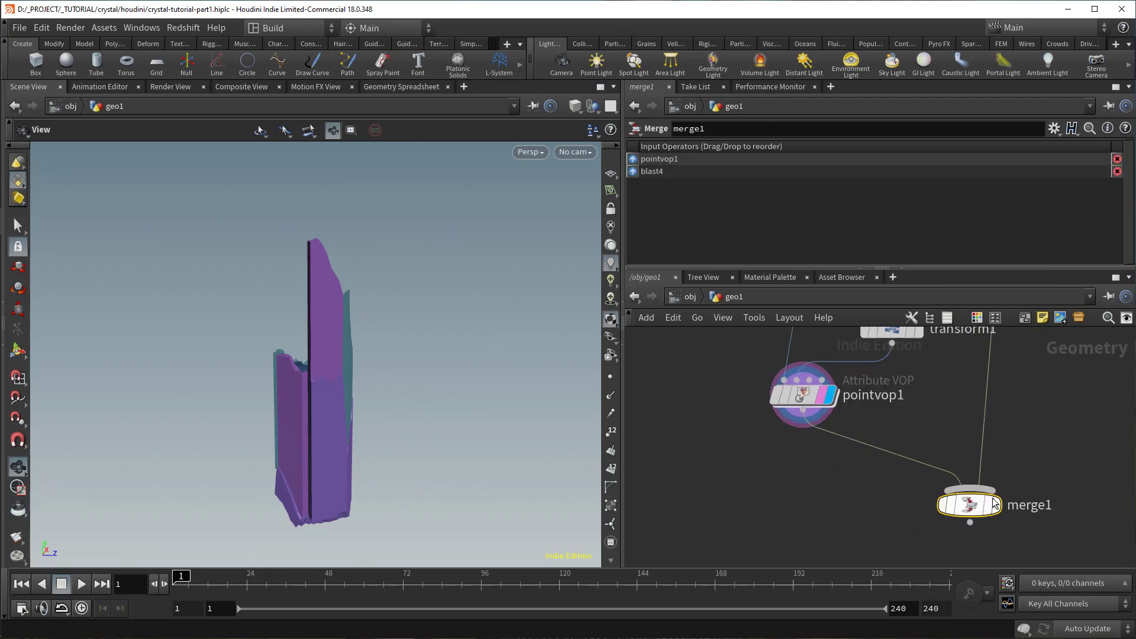
pyautogui.click(991, 508)
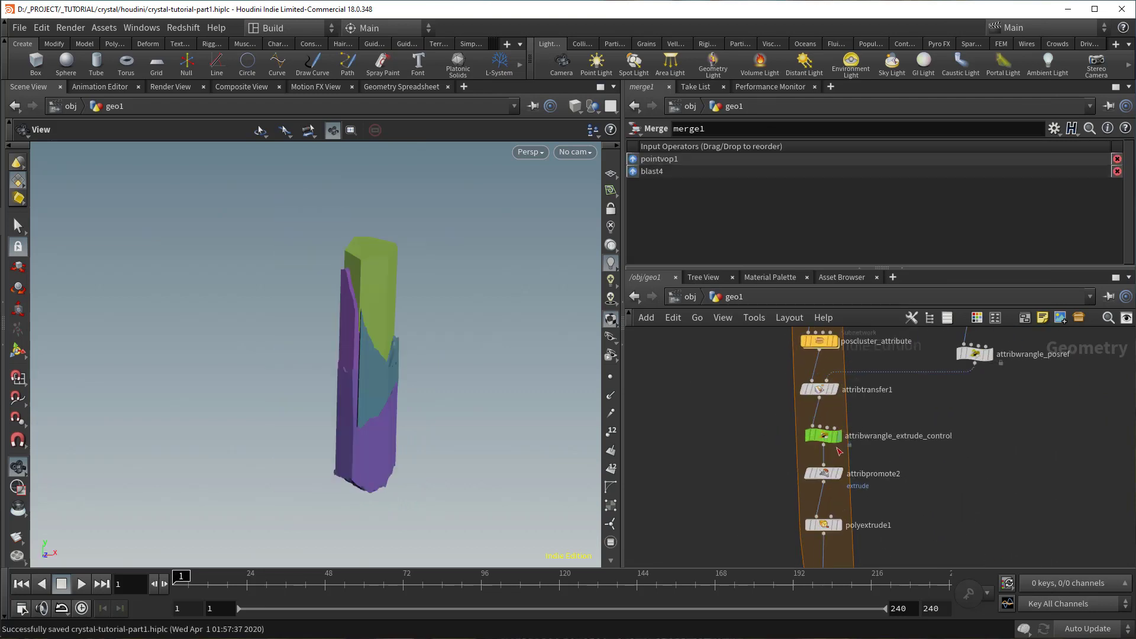
# Step: Shift attribwrangle_extrude_control's three Remap ramp points toward the high end, with the middle at 0.572377 and the last at 0.953519
pyautogui.click(823, 436)
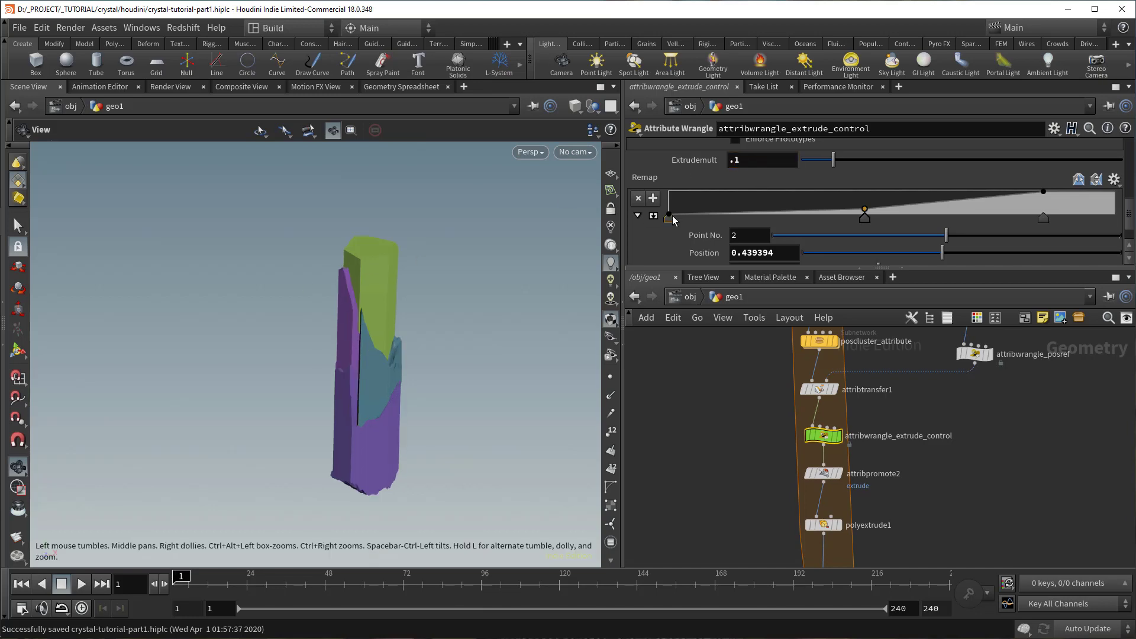
pyautogui.moveTo(1045, 196); pyautogui.dragTo(1094, 192)
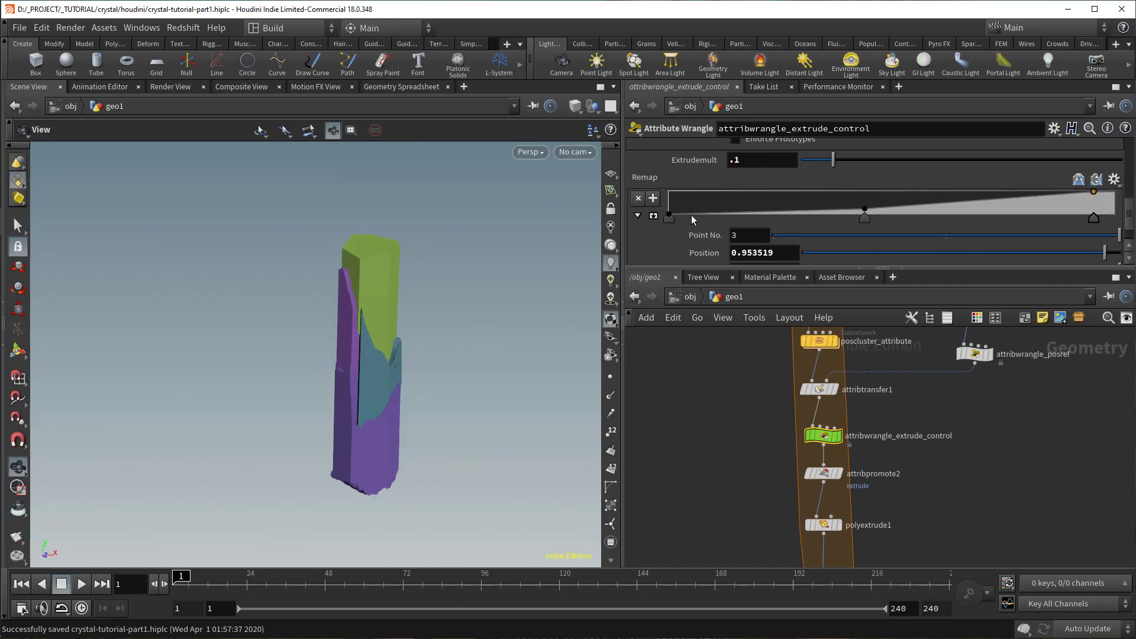
pyautogui.click(668, 207)
pyautogui.moveTo(867, 214); pyautogui.dragTo(924, 216)
pyautogui.moveTo(451, 405); pyautogui.dragTo(485, 407)
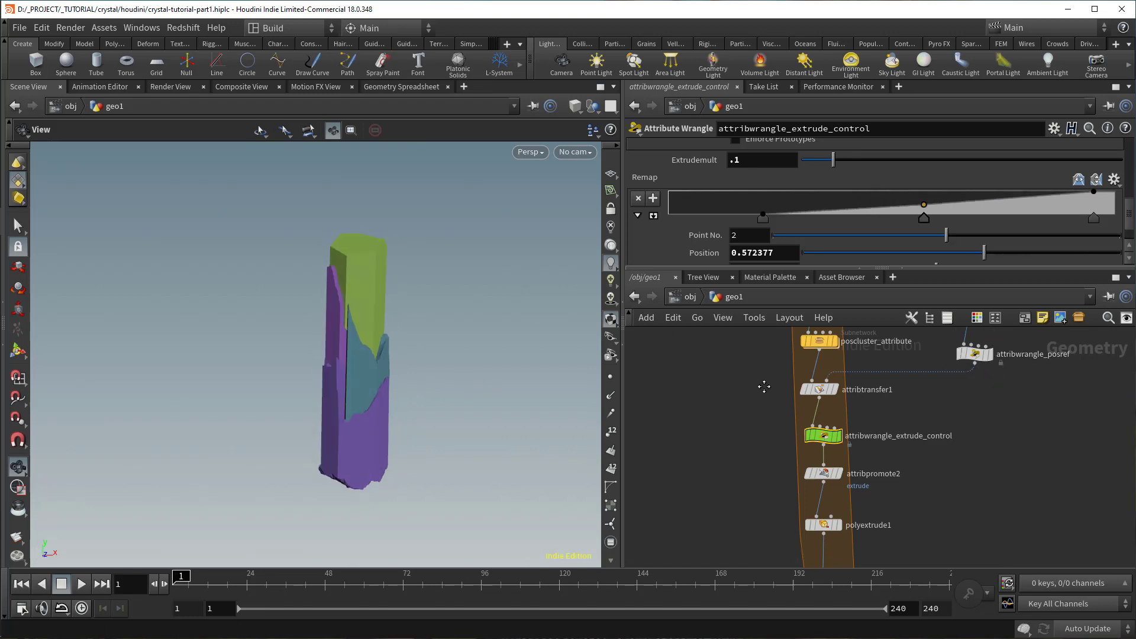
# Step: Set the height transform's Pivot Translate to $GCX, $GCY and $GCZ
pyautogui.scroll(-4, 764, 386)
pyautogui.moveTo(760, 361); pyautogui.dragTo(769, 507, button='middle')
pyautogui.scroll(-2, 768, 508)
pyautogui.moveTo(817, 414); pyautogui.dragTo(820, 510, button='middle')
pyautogui.scroll(5, 799, 409)
pyautogui.click(762, 485)
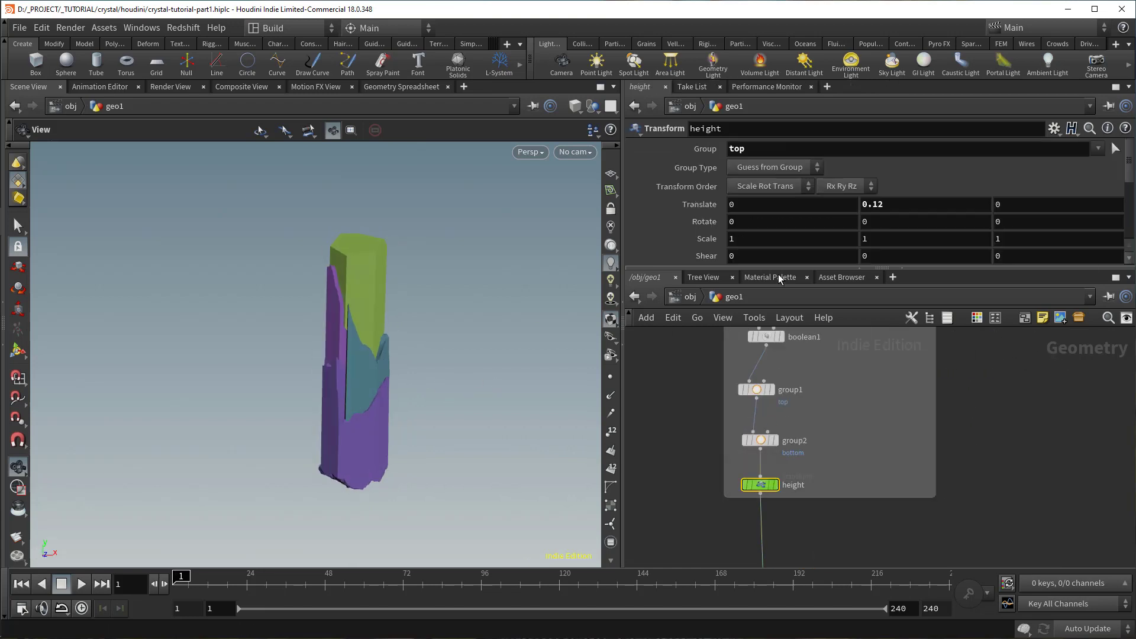
pyautogui.scroll(-4, 688, 193)
pyautogui.click(777, 178)
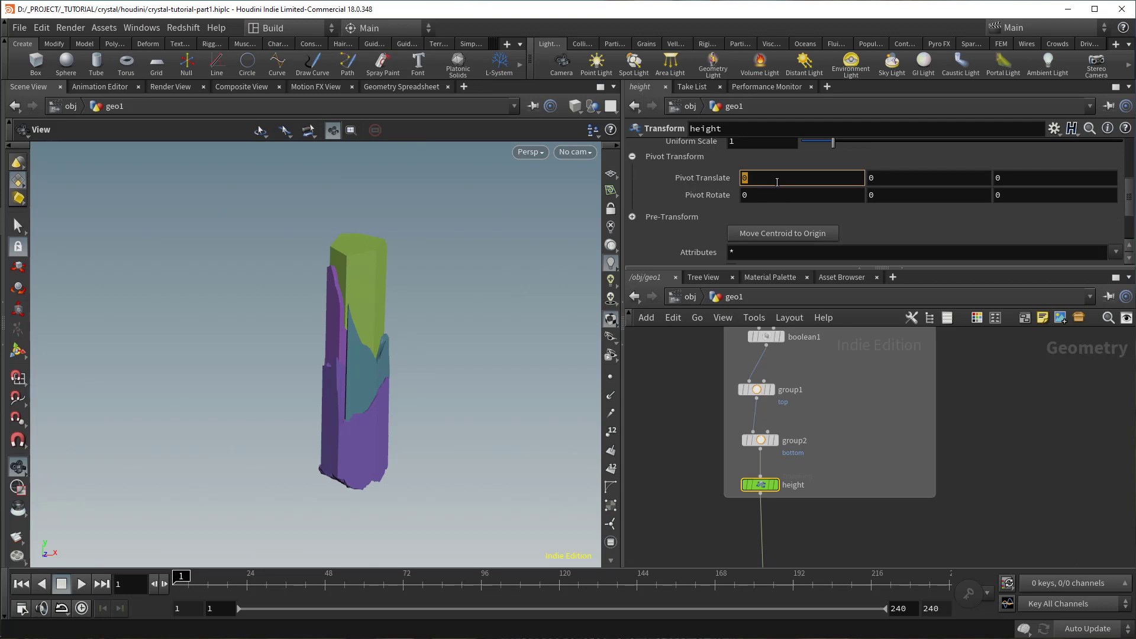
pyautogui.write('$GCX')
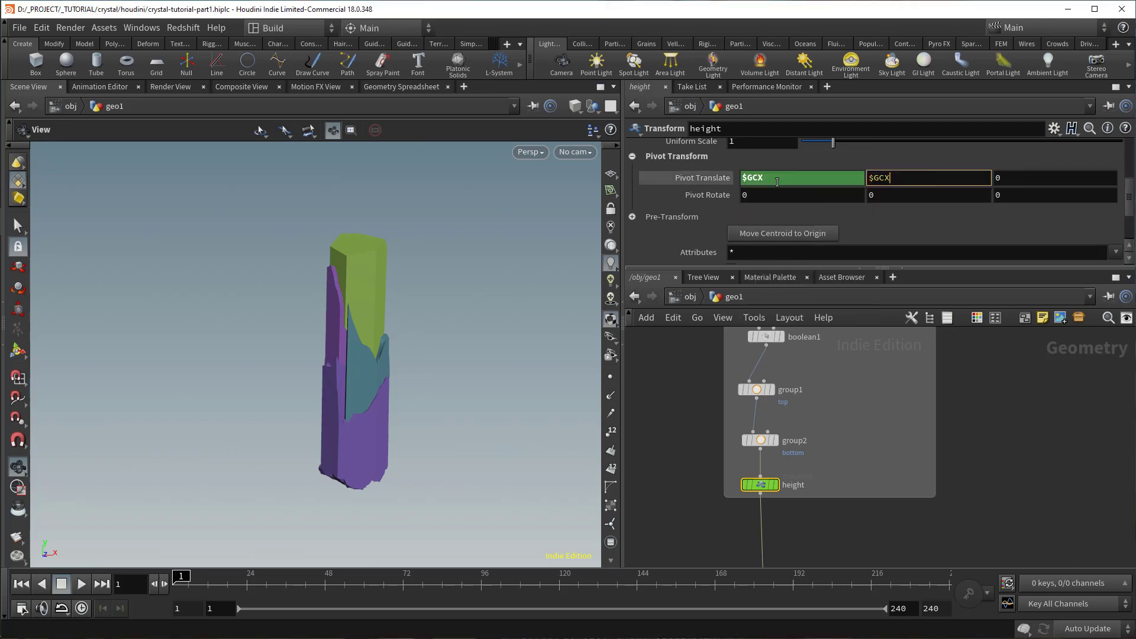
pyautogui.write('$GCY')
pyautogui.press('Tab')
pyautogui.write('$GCZ')
pyautogui.press('Return')
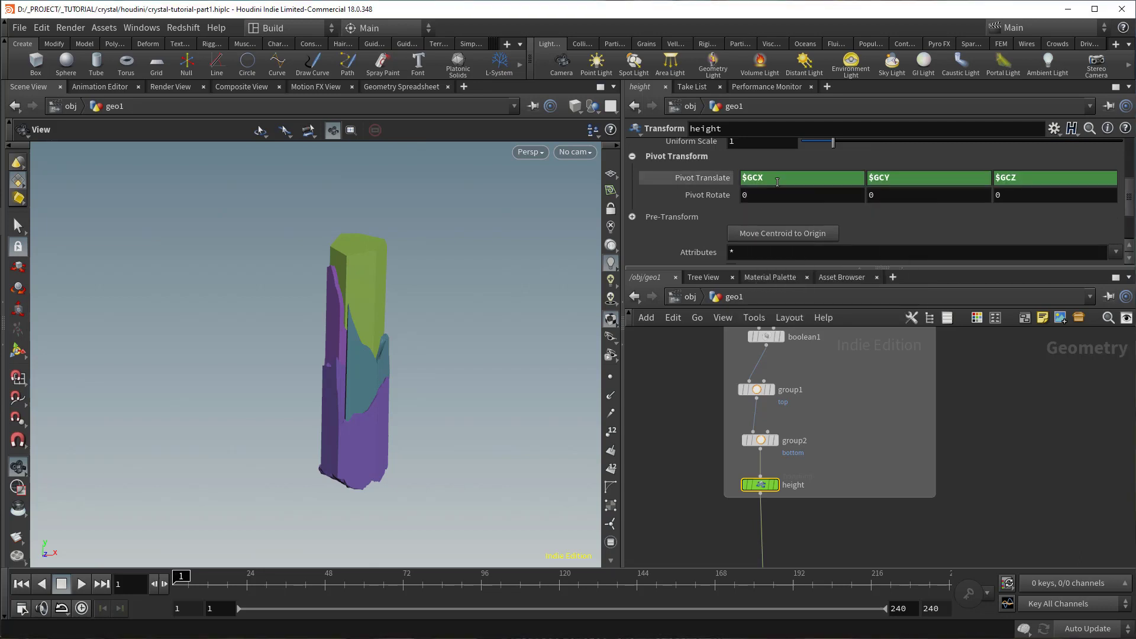
# Step: Set the height transform's uniform scale to .4 and increase its Y translation to make the crystal taller
pyautogui.scroll(2, 770, 182)
pyautogui.click(767, 179)
pyautogui.write('.5')
pyautogui.write('.4')
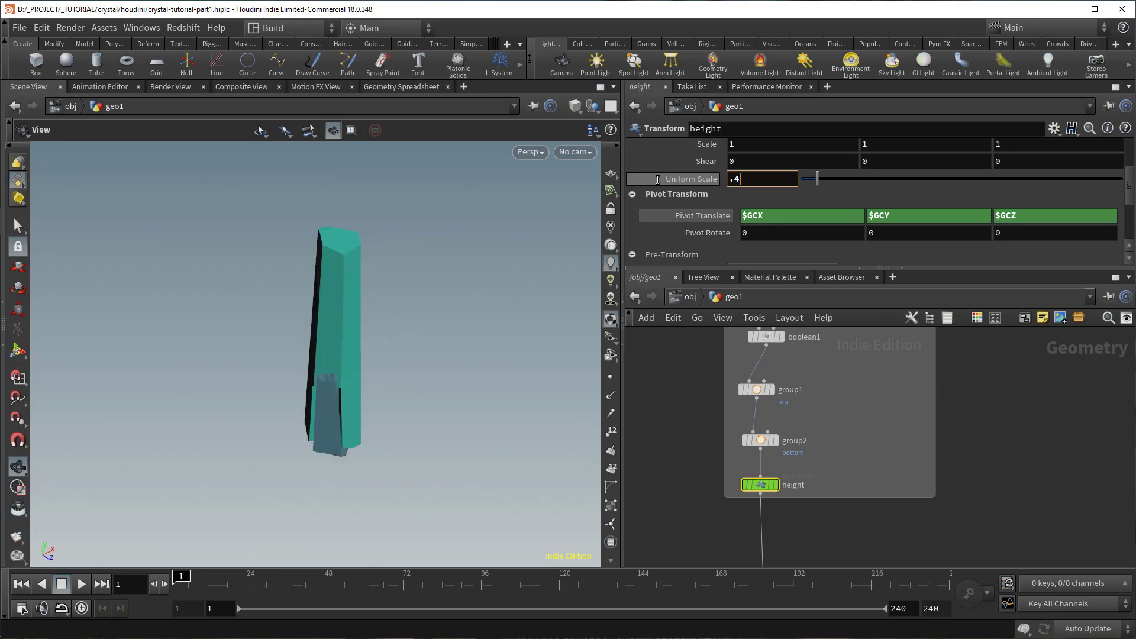
pyautogui.press('Return')
pyautogui.moveTo(891, 182); pyautogui.dragTo(955, 176, button='middle')
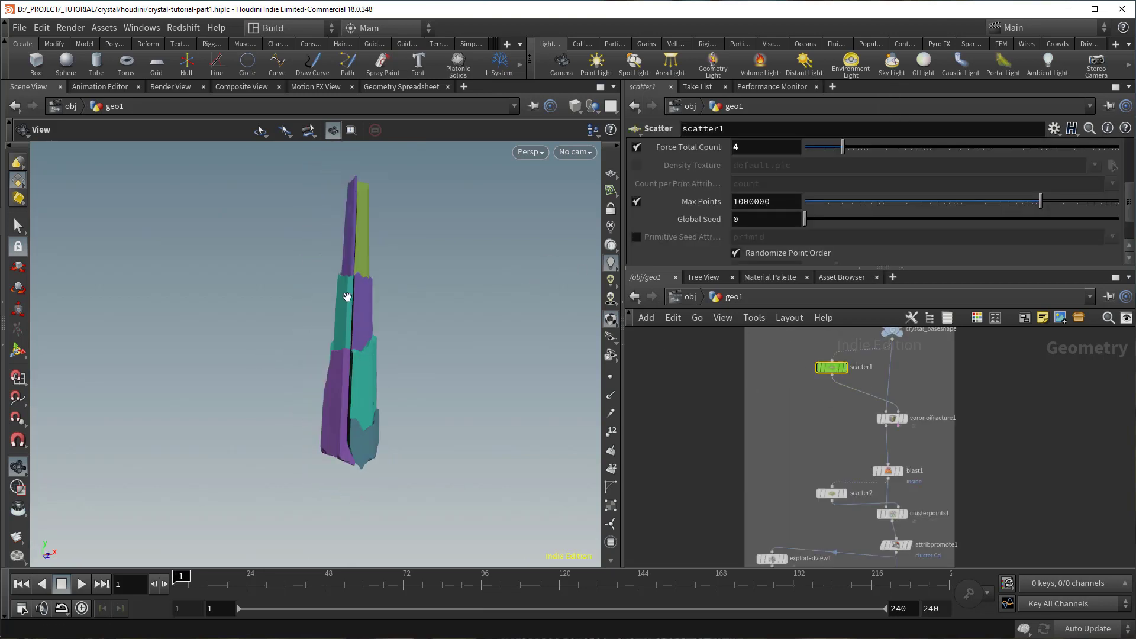
# Step: Increase scatter1's Global Seed to vary the crystal's fracture pattern
pyautogui.moveTo(808, 220); pyautogui.dragTo(824, 221)
pyautogui.moveTo(290, 278); pyautogui.dragTo(503, 267)
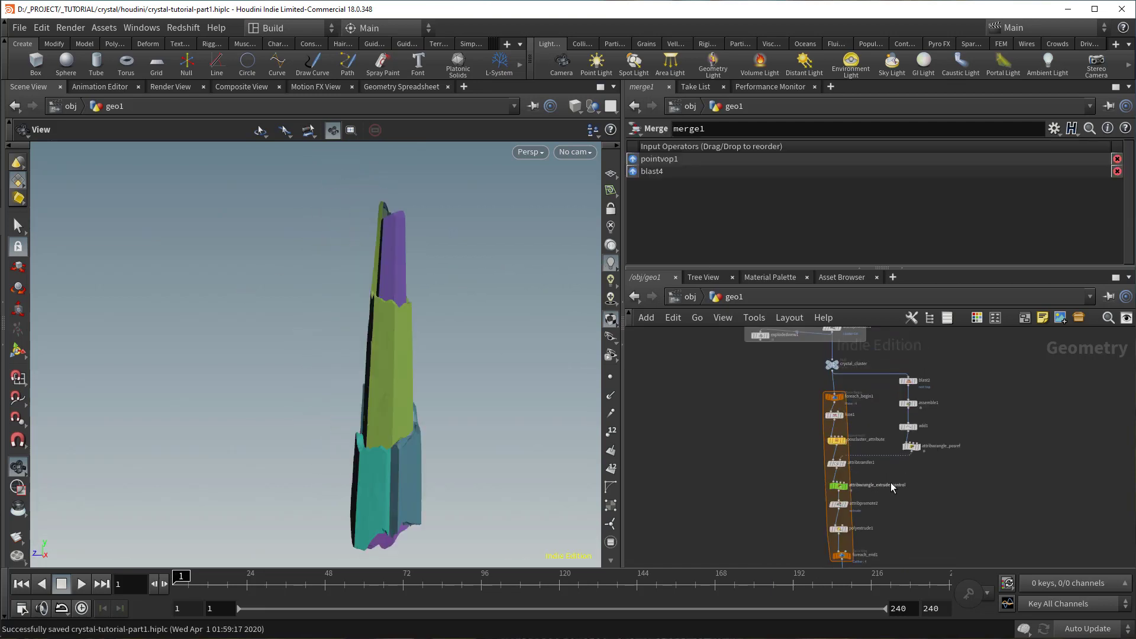
# Step: Set Extrudemult on attribwrangle_extrude_control to .05
pyautogui.scroll(3, 837, 483)
pyautogui.click(841, 489)
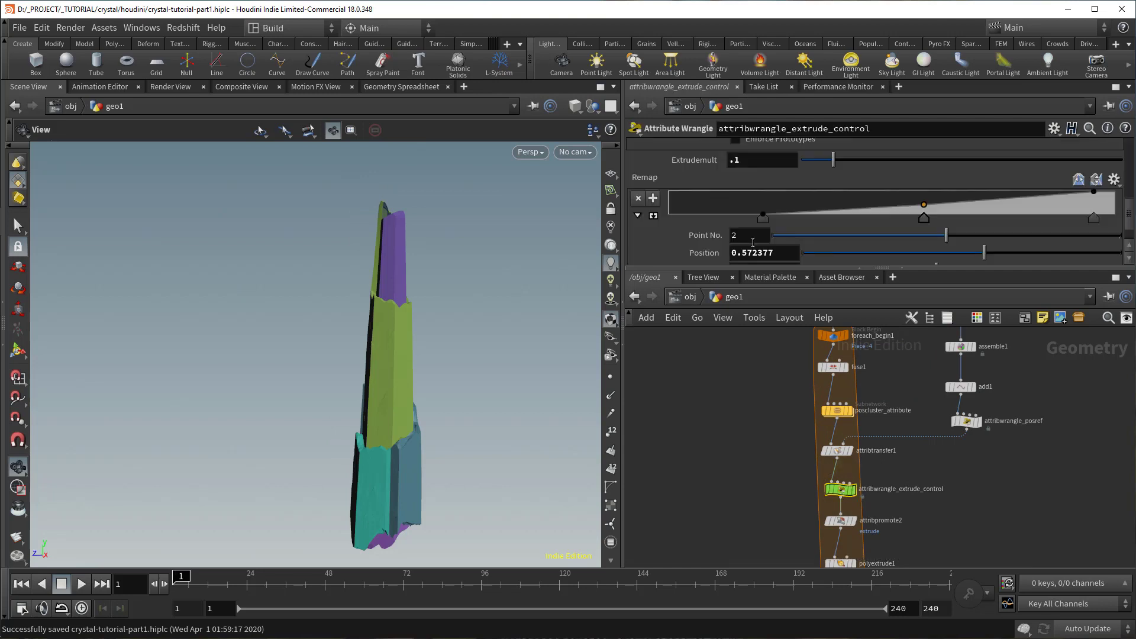
pyautogui.scroll(-1, 704, 253)
pyautogui.scroll(2, 706, 235)
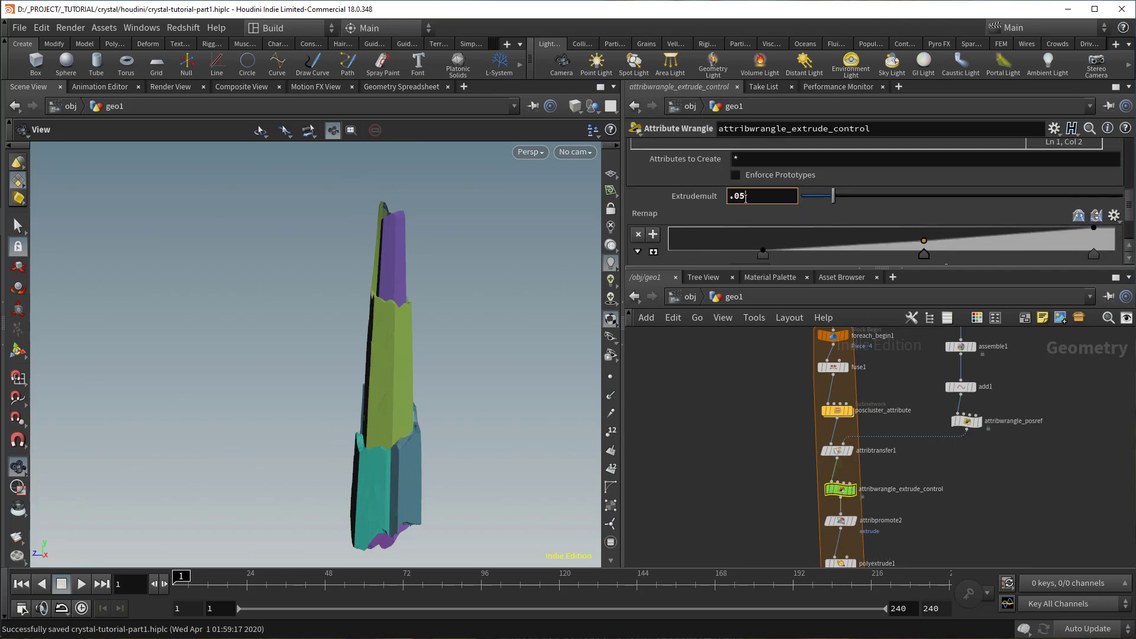
pyautogui.press('Return')
pyautogui.moveTo(354, 317)
pyautogui.mouseDown()
pyautogui.moveTo(451, 310)
pyautogui.moveTo(371, 307)
pyautogui.moveTo(376, 317)
pyautogui.mouseUp()
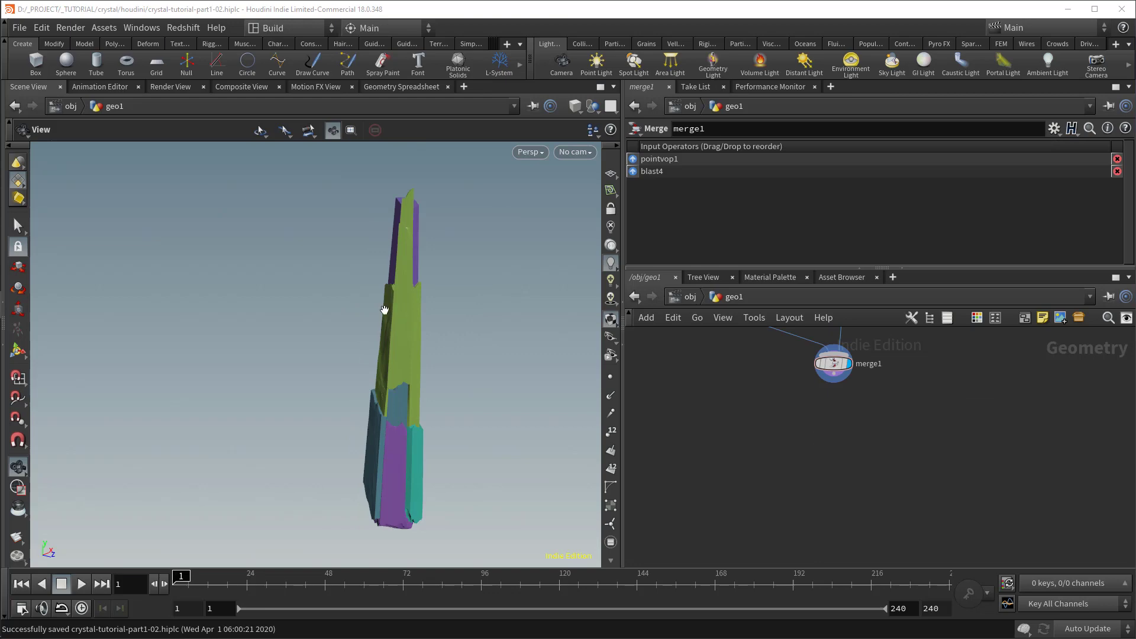
# Step: Add a PolyFill node after merge1 to close the open holes in the crystal pieces, and display it
pyautogui.moveTo(385, 310); pyautogui.dragTo(451, 322)
pyautogui.moveTo(451, 322)
pyautogui.mouseDown(button='right')
pyautogui.moveTo(476, 294)
pyautogui.moveTo(496, 208)
pyautogui.mouseUp(button='right')
pyautogui.moveTo(496, 207); pyautogui.dragTo(375, 336, button='middle')
pyautogui.moveTo(375, 335)
pyautogui.mouseDown()
pyautogui.moveTo(431, 363)
pyautogui.moveTo(416, 350)
pyautogui.mouseUp()
pyautogui.hotkey('shift', 'w')
pyautogui.hotkey('shift', 'w')
pyautogui.press('Tab')
pyautogui.write('pol')
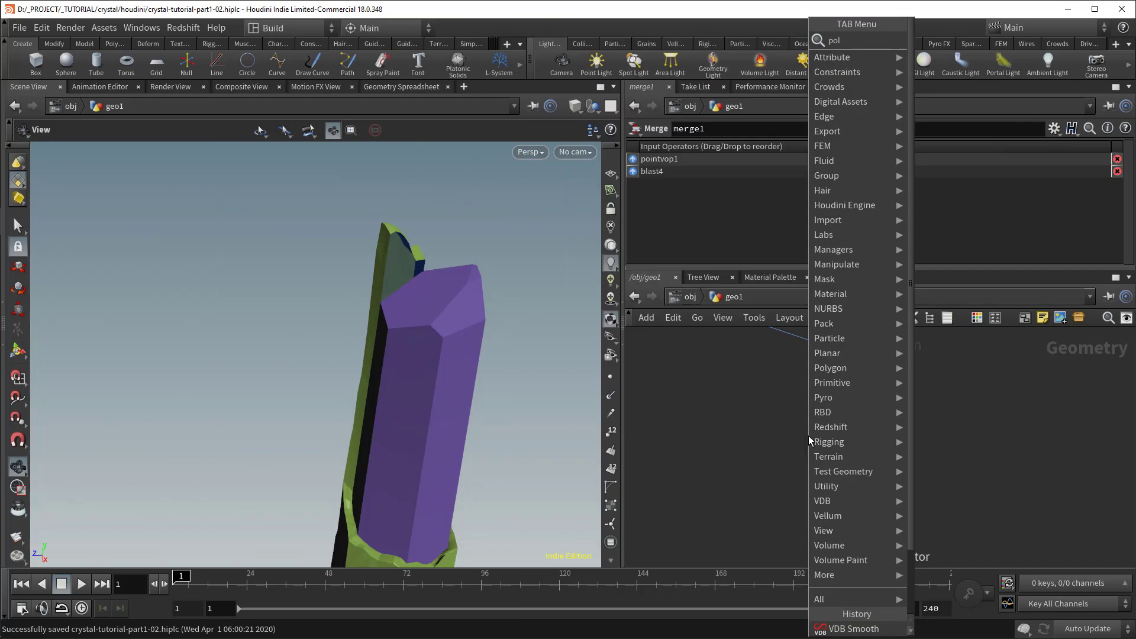
pyautogui.write('yf')
pyautogui.press('Return')
pyautogui.click(834, 443)
pyautogui.moveTo(834, 433); pyautogui.dragTo(833, 369)
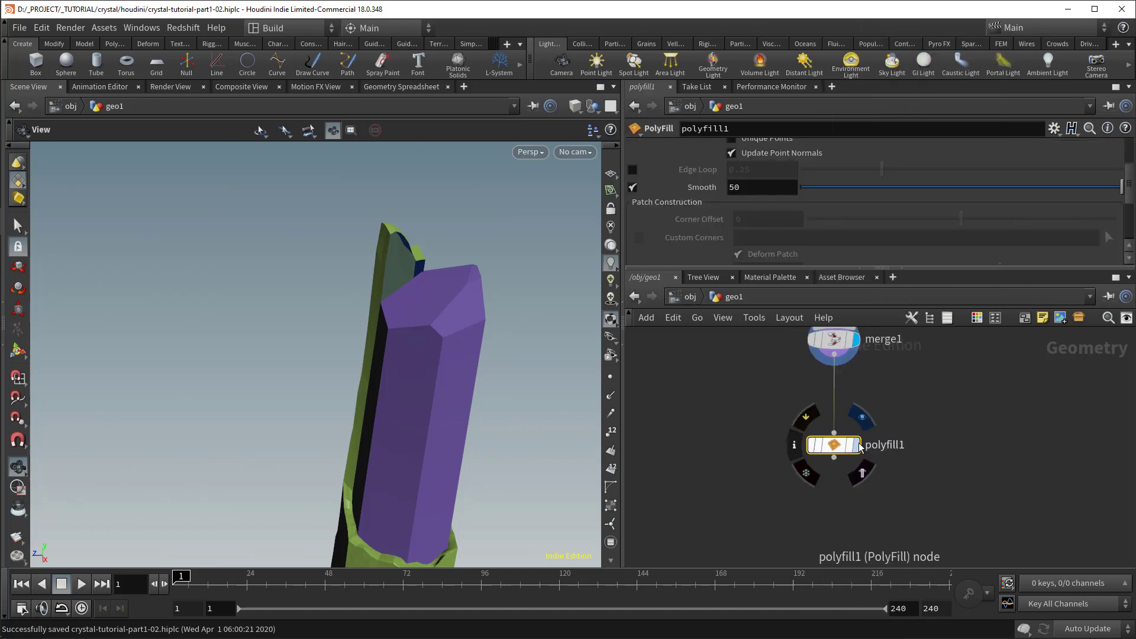
pyautogui.click(858, 446)
# Step: Add a VDB from Polygons node fed by polyfill1
pyautogui.moveTo(439, 372); pyautogui.dragTo(432, 345)
pyautogui.moveTo(432, 345); pyautogui.dragTo(231, 353, button='right')
pyautogui.moveTo(231, 353); pyautogui.dragTo(315, 290)
pyautogui.hotkey('shift', 'w')
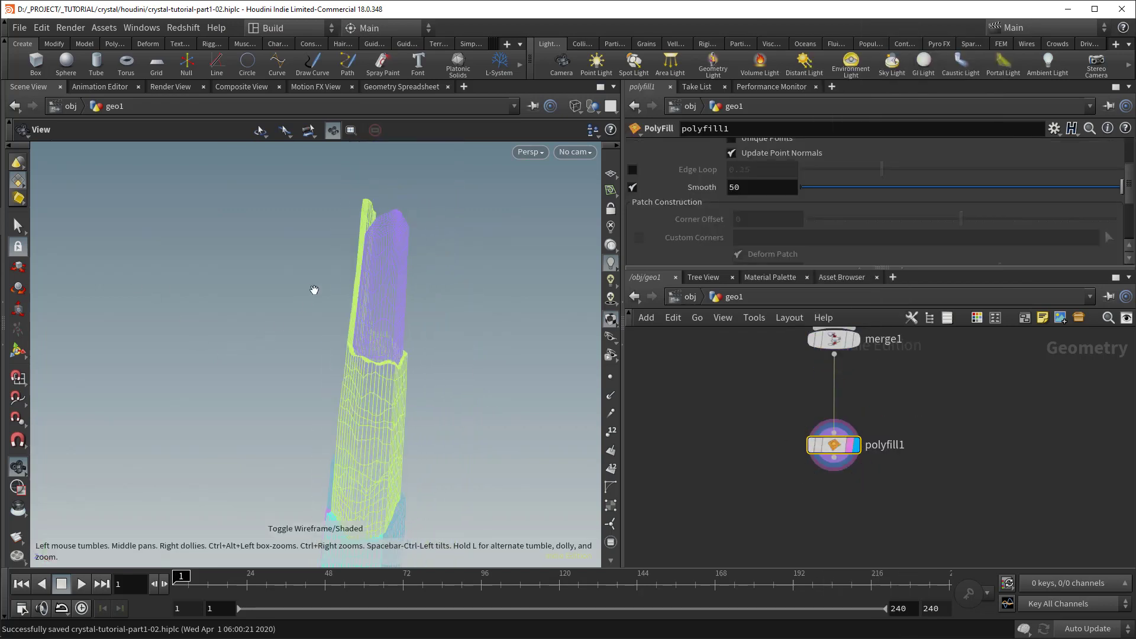
pyautogui.hotkey('shift', 'w')
pyautogui.moveTo(352, 335)
pyautogui.mouseDown()
pyautogui.moveTo(301, 293)
pyautogui.moveTo(404, 253)
pyautogui.mouseUp()
pyautogui.click(843, 533)
pyautogui.press('Tab')
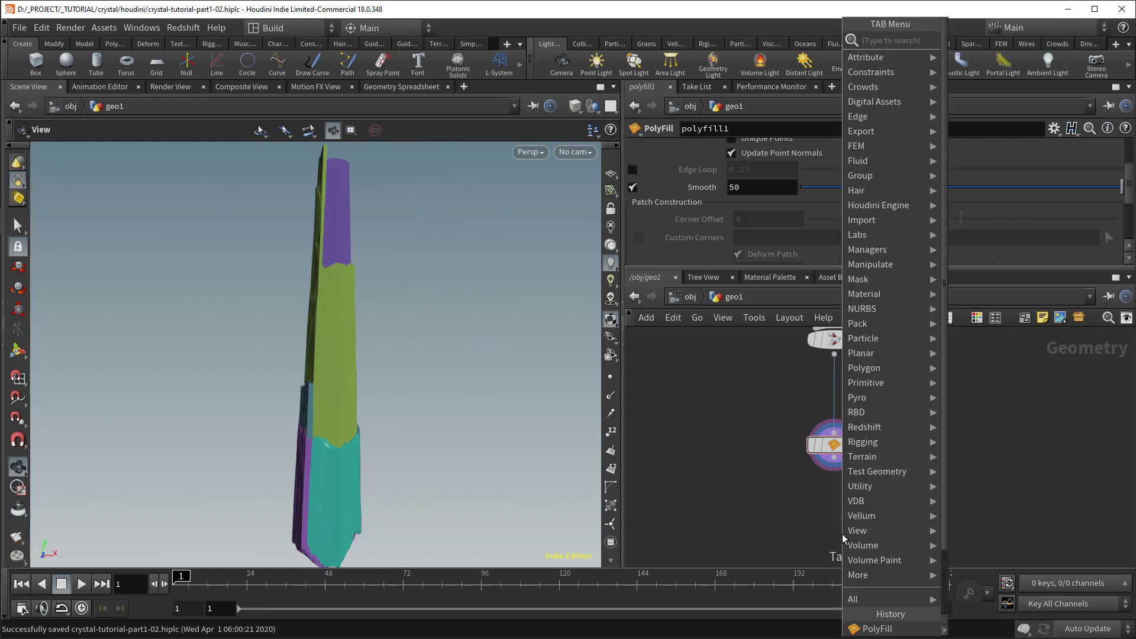
pyautogui.write('vdbfrompoly')
pyautogui.press('Return')
pyautogui.click(826, 532)
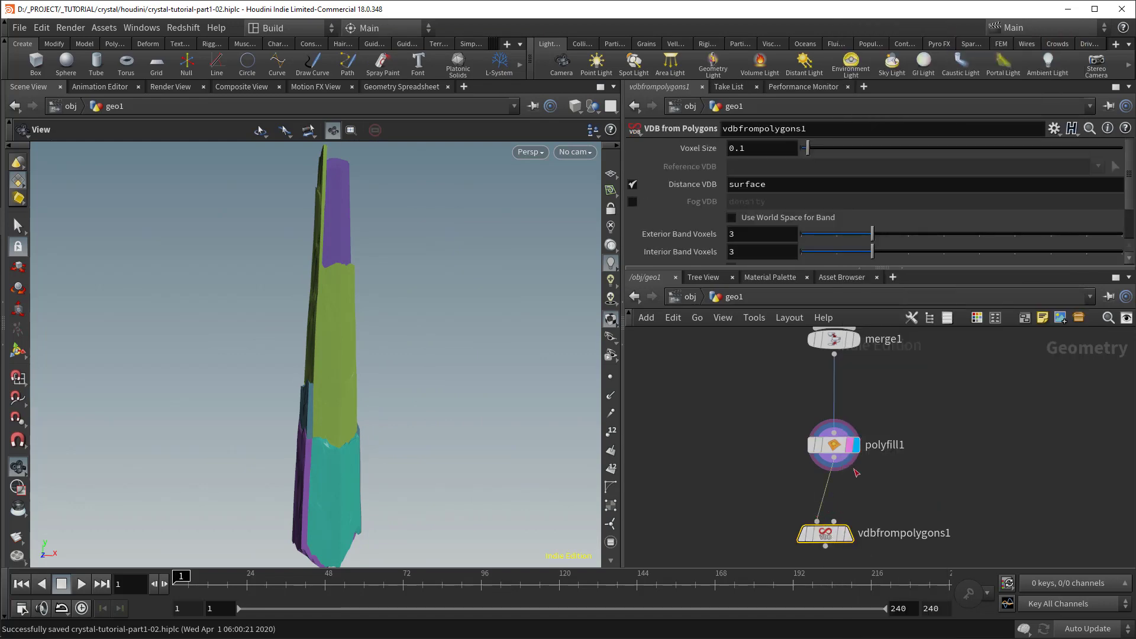
# Step: Display vdbfrompolygons1 and set its voxel size to .005
pyautogui.scroll(3, 857, 473)
pyautogui.click(865, 438)
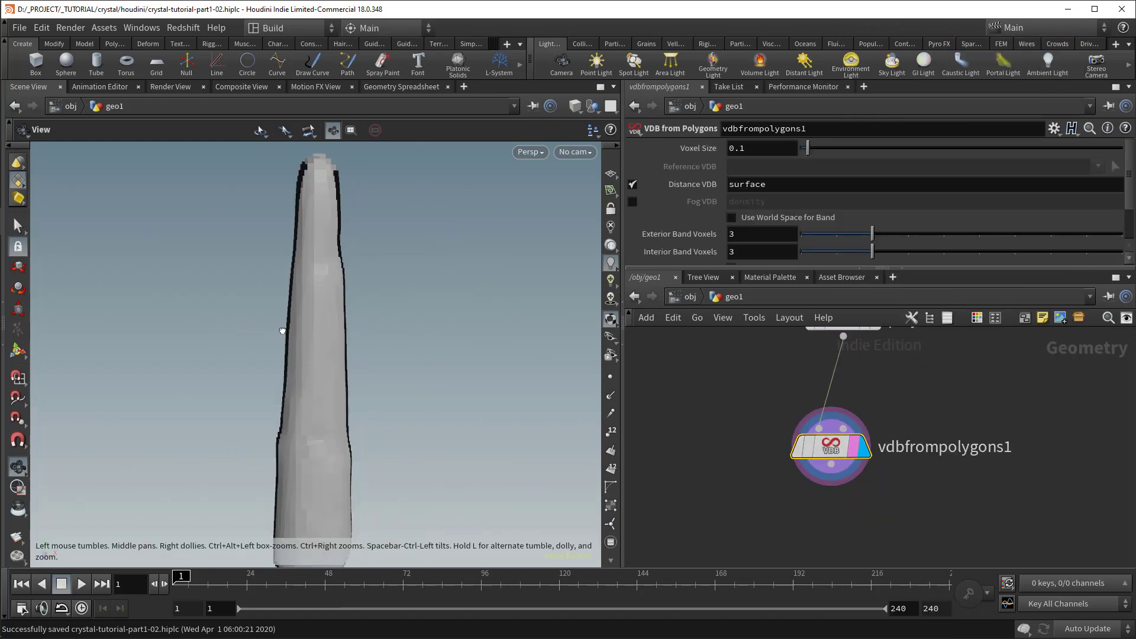
pyautogui.moveTo(282, 331); pyautogui.dragTo(343, 325)
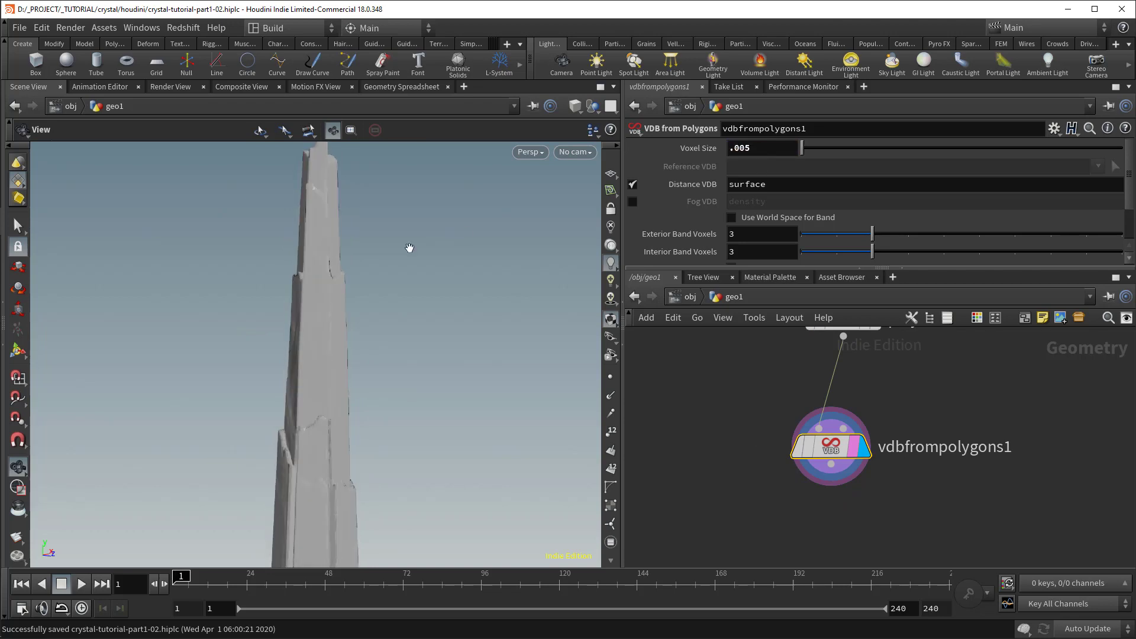
pyautogui.moveTo(403, 363); pyautogui.dragTo(279, 373)
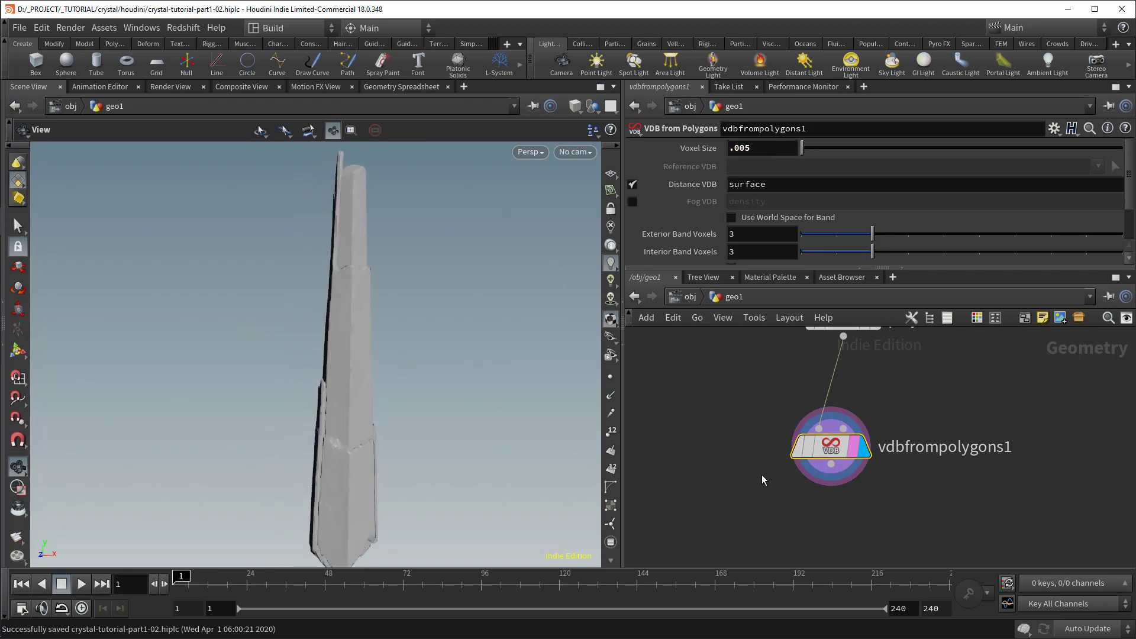
# Step: Add a Convert VDB node after vdbfrompolygons1 with Convert To set to Polygons, and display its mesh
pyautogui.press('Tab')
pyautogui.write('conver')
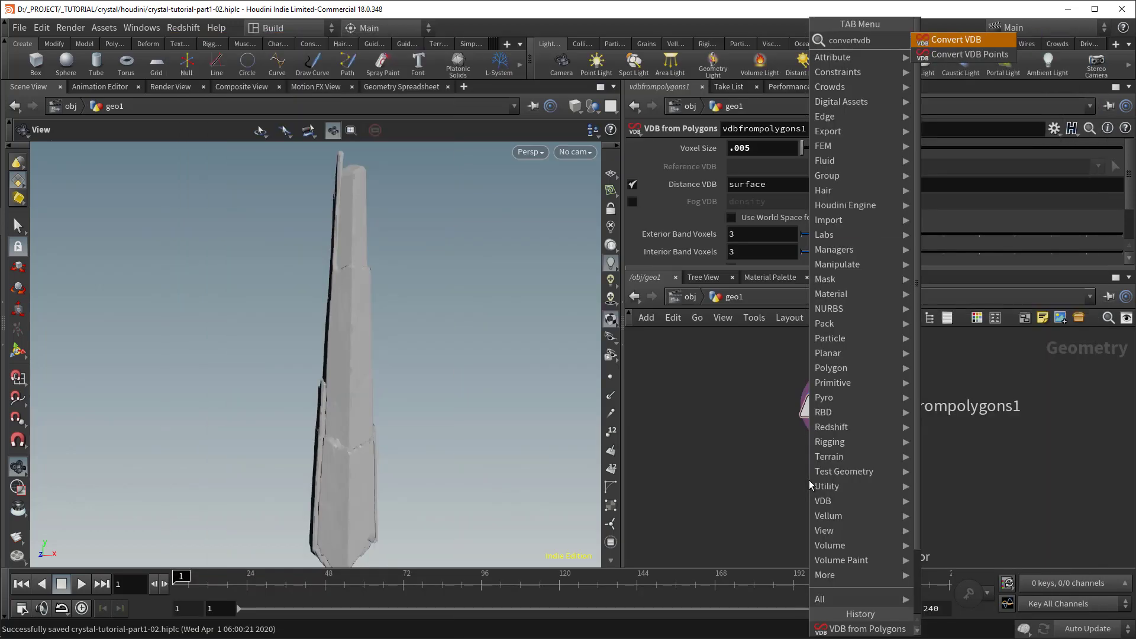
pyautogui.press('Return')
pyautogui.click(834, 504)
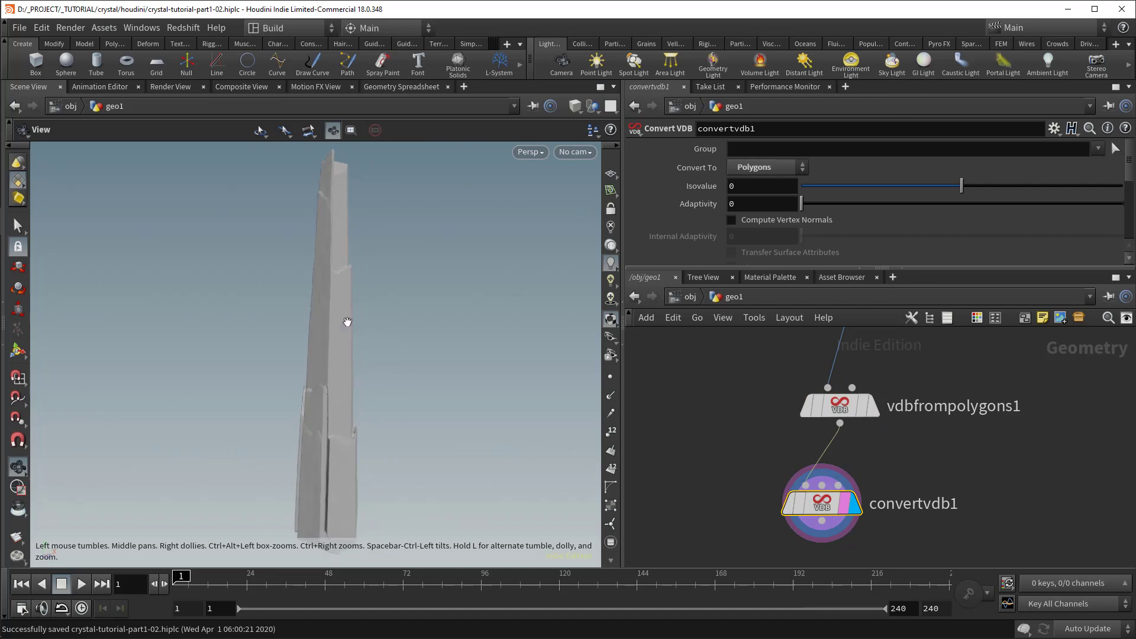
pyautogui.press('w')
pyautogui.moveTo(348, 320); pyautogui.dragTo(533, 330, button='right')
pyautogui.press('w')
pyautogui.moveTo(533, 331)
pyautogui.mouseDown()
pyautogui.moveTo(285, 307)
pyautogui.moveTo(322, 376)
pyautogui.moveTo(438, 339)
pyautogui.moveTo(399, 361)
pyautogui.moveTo(349, 362)
pyautogui.mouseUp()
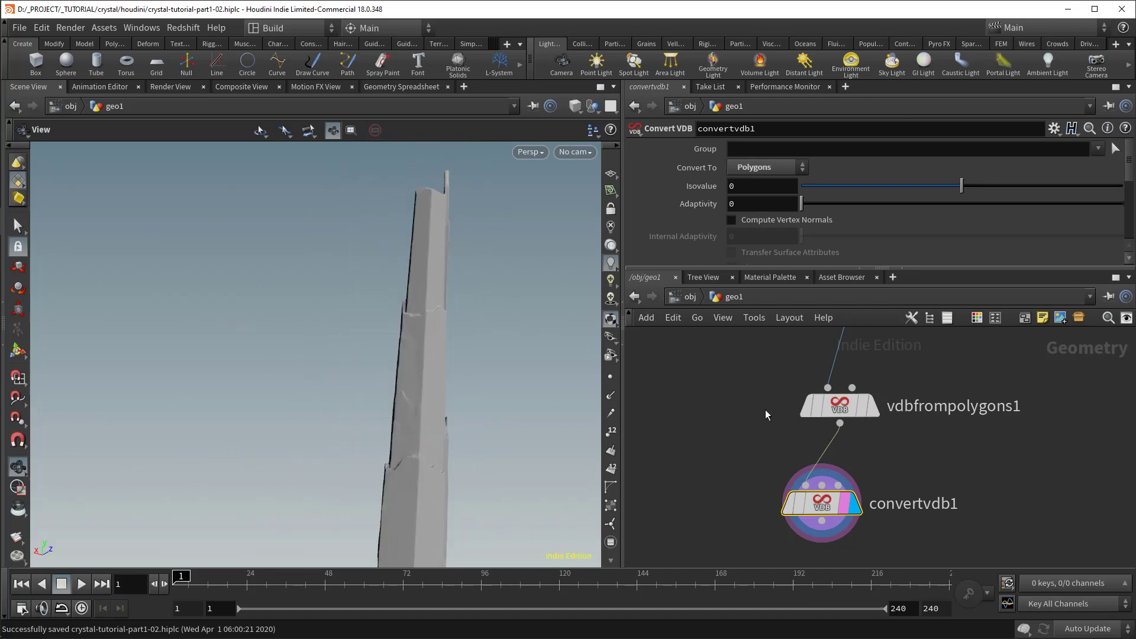
# Step: Enable Fill Interior on vdbfrompolygons1
pyautogui.click(835, 407)
pyautogui.moveTo(959, 380); pyautogui.dragTo(885, 473, button='middle')
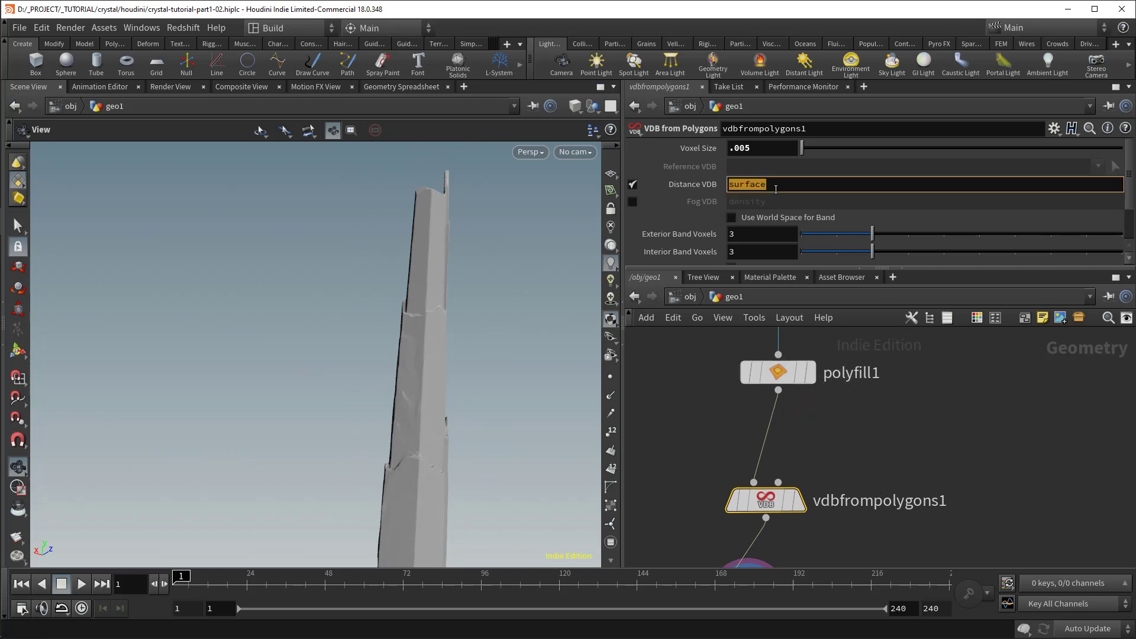
pyautogui.scroll(-2, 732, 224)
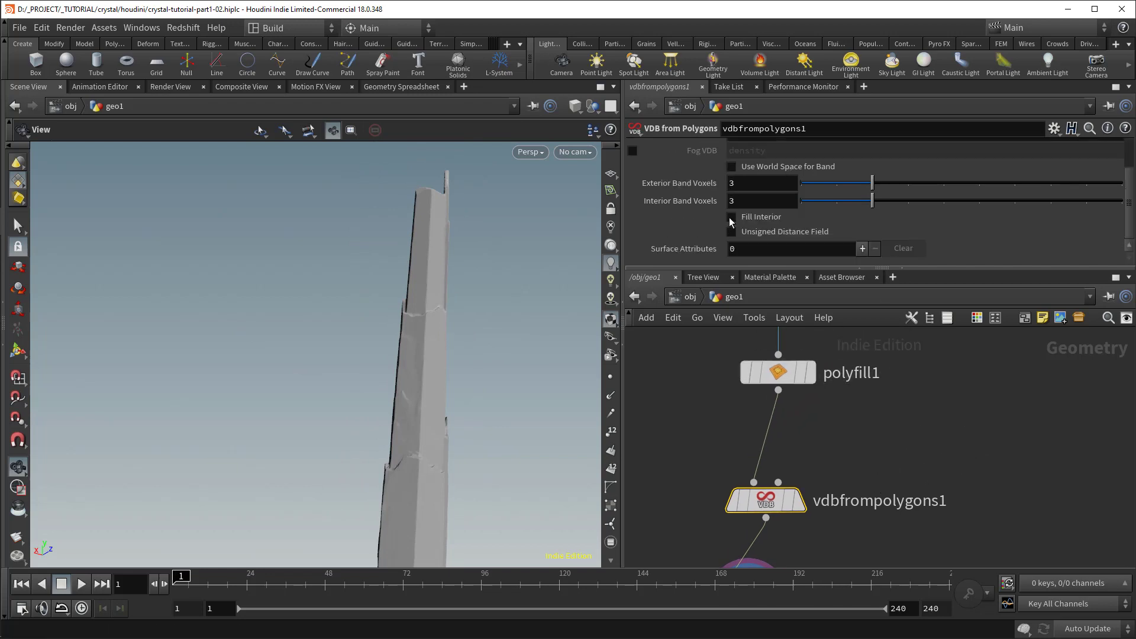
pyautogui.moveTo(497, 371); pyautogui.dragTo(393, 347)
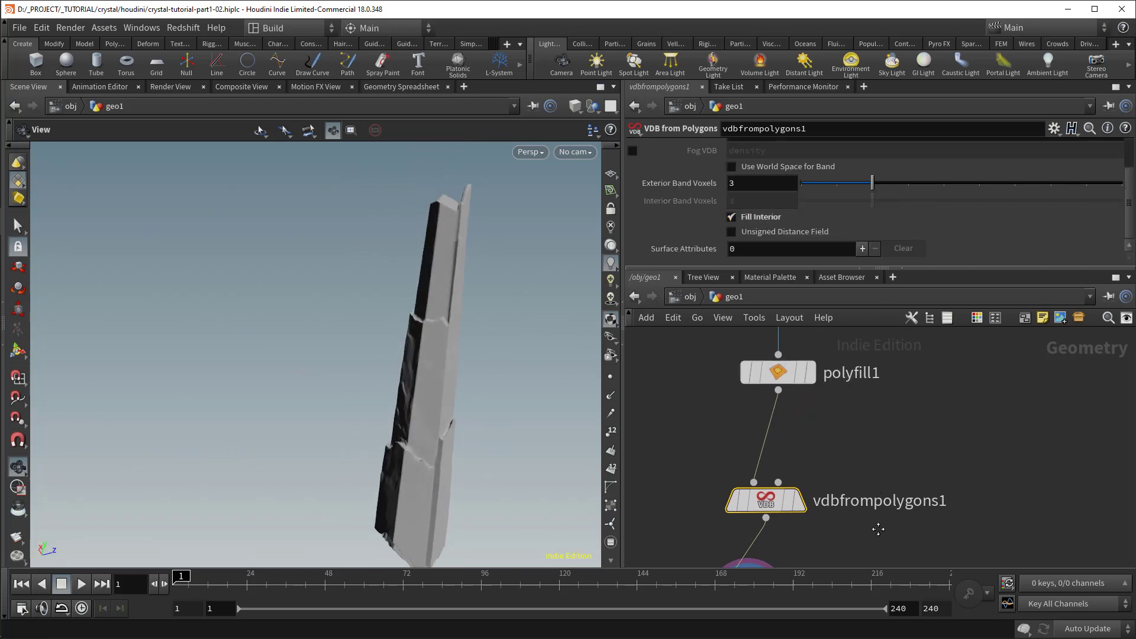
# Step: Insert a Volume VOP node on the wire between vdbfrompolygons1 and convertvdb1
pyautogui.moveTo(878, 527); pyautogui.dragTo(869, 428, button='middle')
pyautogui.scroll(-3, 870, 428)
pyautogui.moveTo(798, 465); pyautogui.dragTo(821, 537)
pyautogui.scroll(2, 822, 457)
pyautogui.press('Tab')
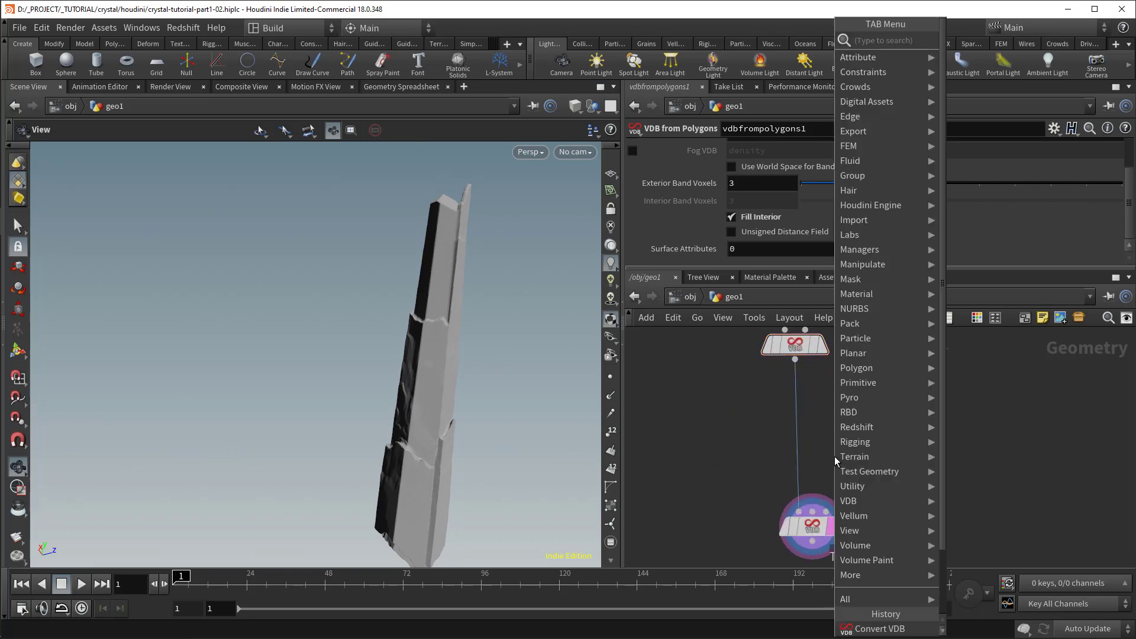
pyautogui.write('volumevop')
pyautogui.press('Return')
pyautogui.click(793, 435)
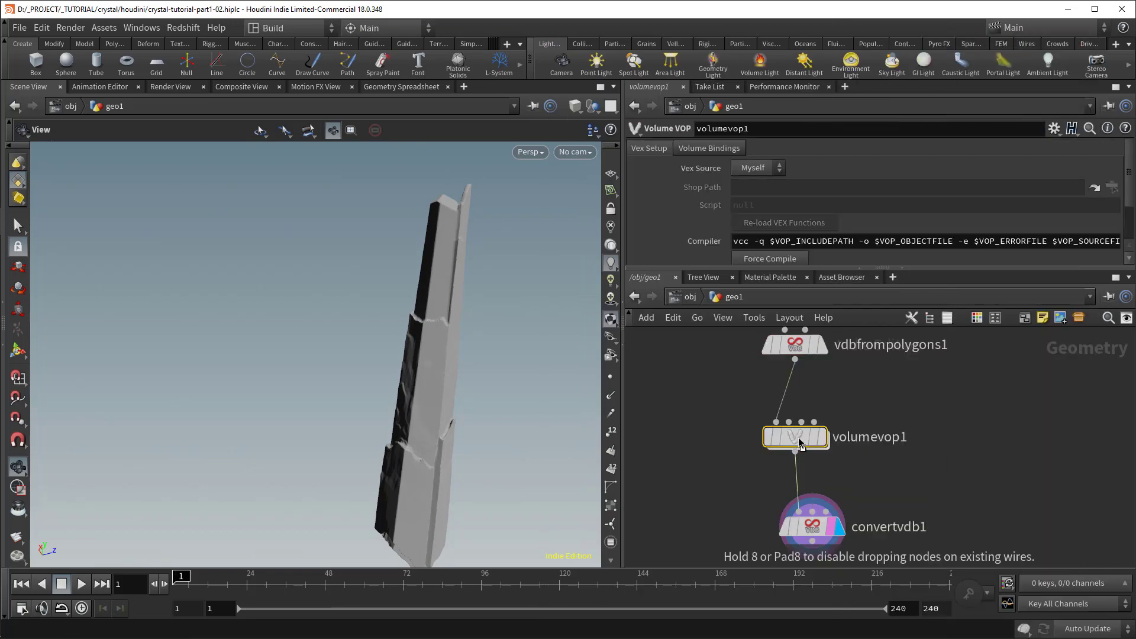
# Step: Go inside volumevop1 and add an Anti-Aliased Noise node beside the global parameters
pyautogui.doubleClick(795, 427)
pyautogui.moveTo(795, 430); pyautogui.dragTo(692, 418)
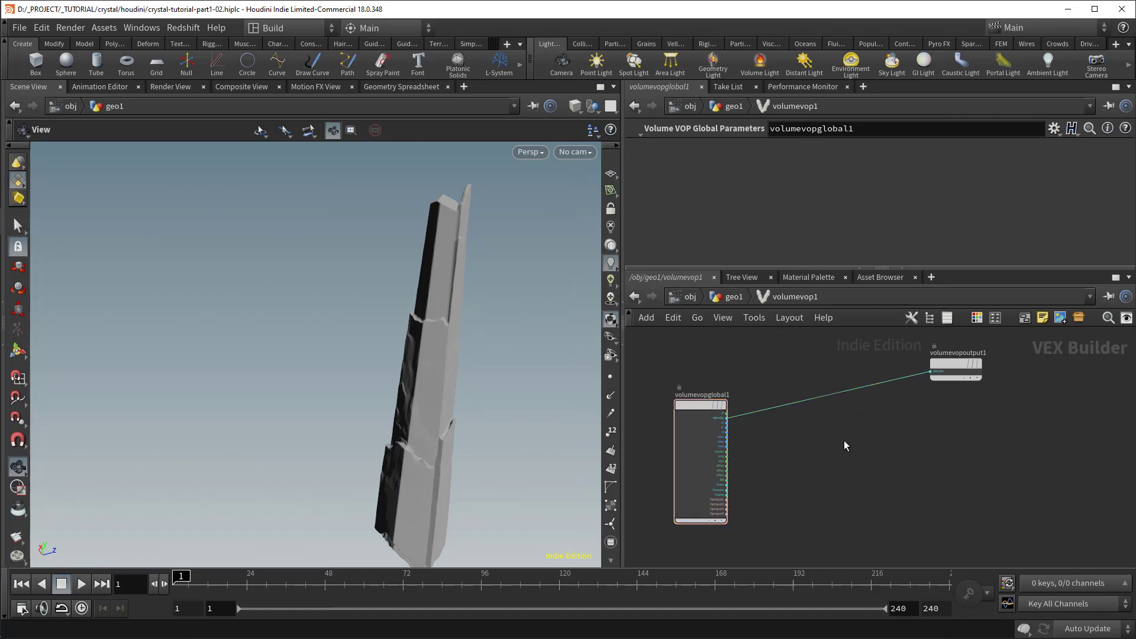
pyautogui.press('Tab')
pyautogui.write('aanoise')
pyautogui.press('Return')
pyautogui.click(844, 440)
pyautogui.scroll(2, 776, 452)
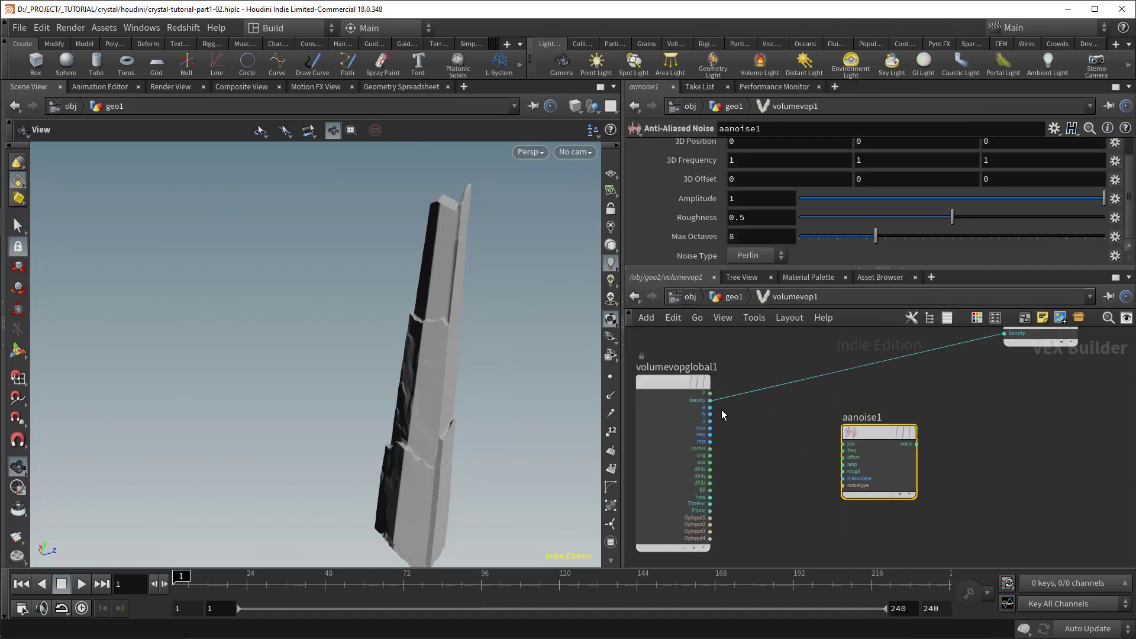
# Step: Feed P into aanoise1's position and multiply its noise with density, sending the product to the output density
pyautogui.moveTo(844, 446); pyautogui.dragTo(870, 459)
pyautogui.moveTo(966, 440); pyautogui.dragTo(926, 450, button='middle')
pyautogui.moveTo(854, 493); pyautogui.dragTo(914, 382)
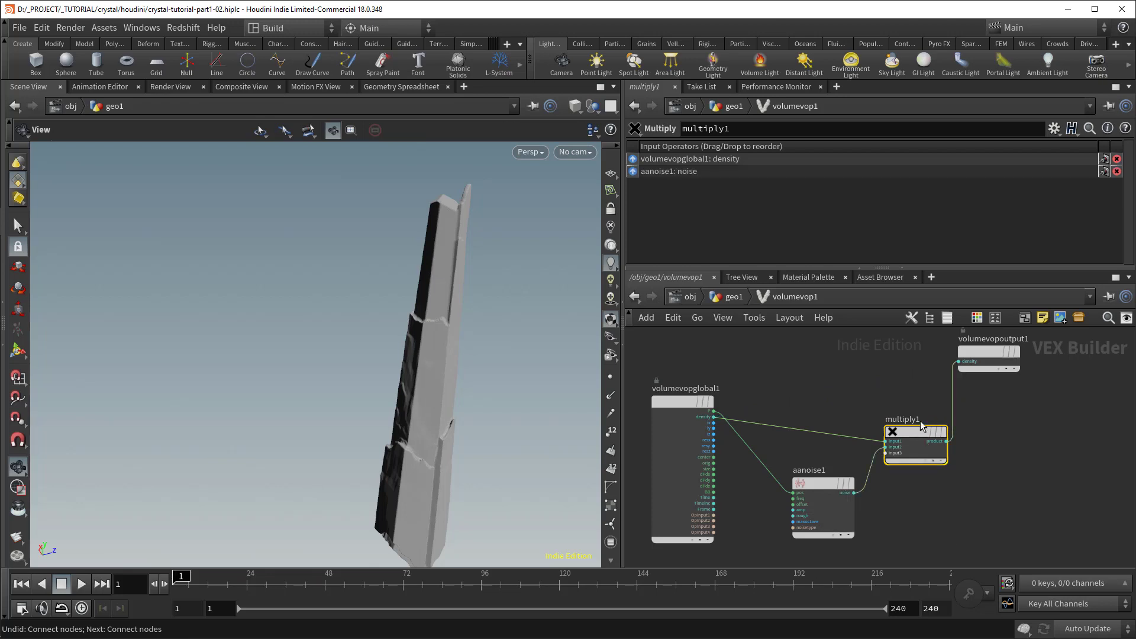
pyautogui.moveTo(410, 401); pyautogui.dragTo(288, 373)
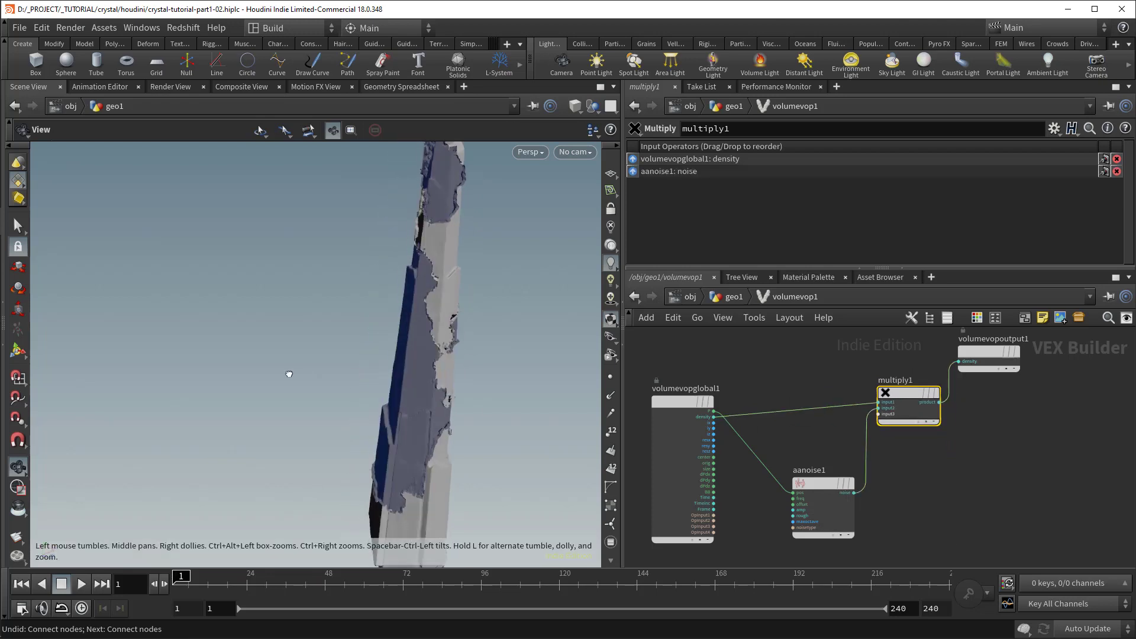
pyautogui.moveTo(288, 373); pyautogui.dragTo(246, 365)
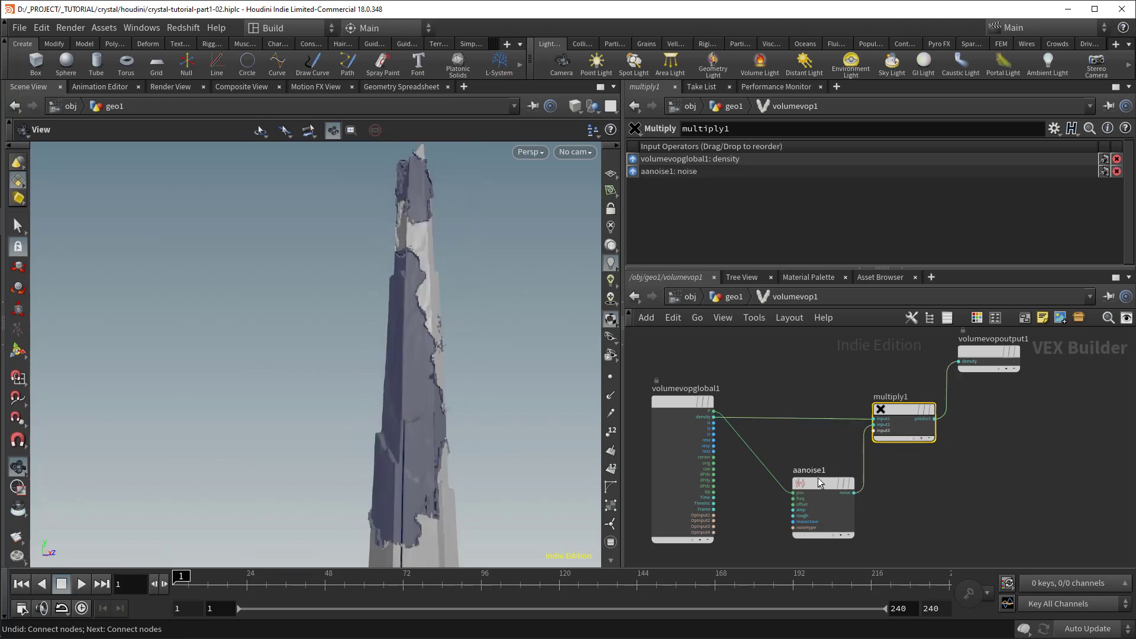
pyautogui.click(820, 483)
pyautogui.moveTo(304, 261); pyautogui.dragTo(459, 307)
pyautogui.scroll(1, 796, 204)
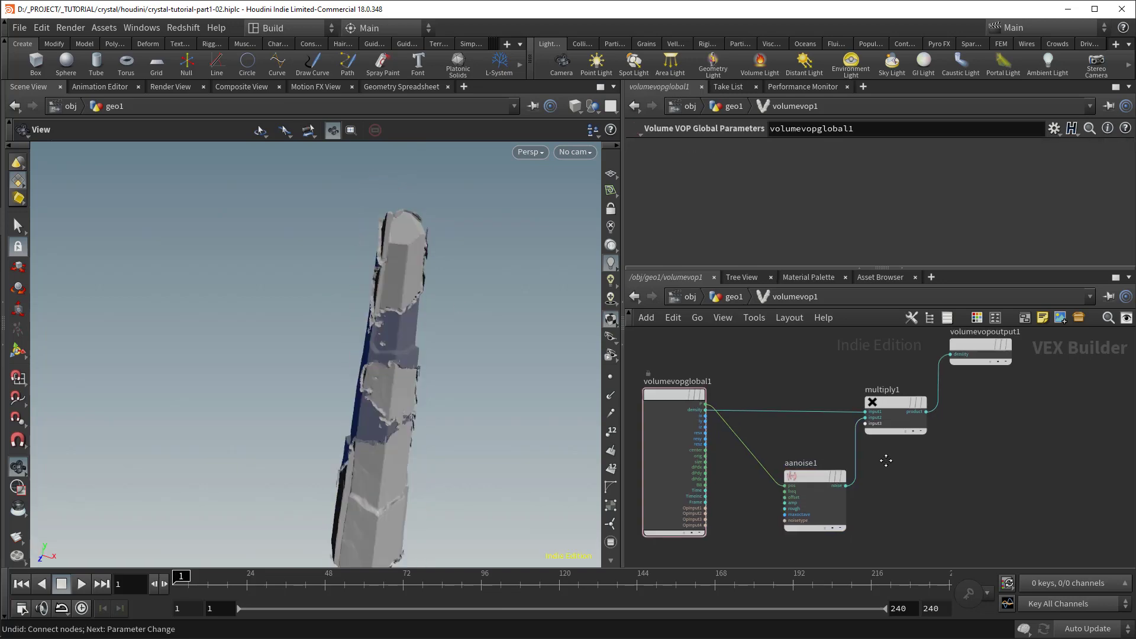
# Step: Insert a Fit Range node between aanoise1 and multiply1
pyautogui.moveTo(885, 459); pyautogui.dragTo(889, 454, button='middle')
pyautogui.press('Tab')
pyautogui.write('f')
pyautogui.press('Return')
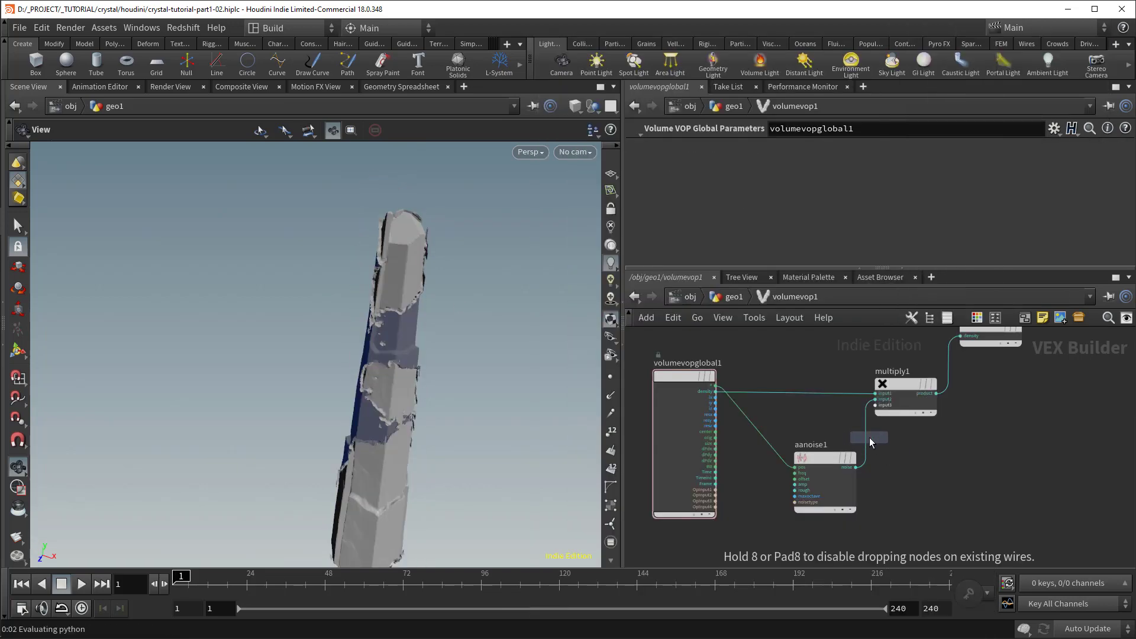
pyautogui.click(869, 438)
# Step: Try lower Source Max values on fit1, such as 0.332, and return it to 1
pyautogui.moveTo(467, 328); pyautogui.dragTo(636, 290)
pyautogui.moveTo(831, 165); pyautogui.dragTo(739, 166)
pyautogui.moveTo(840, 185); pyautogui.dragTo(872, 193)
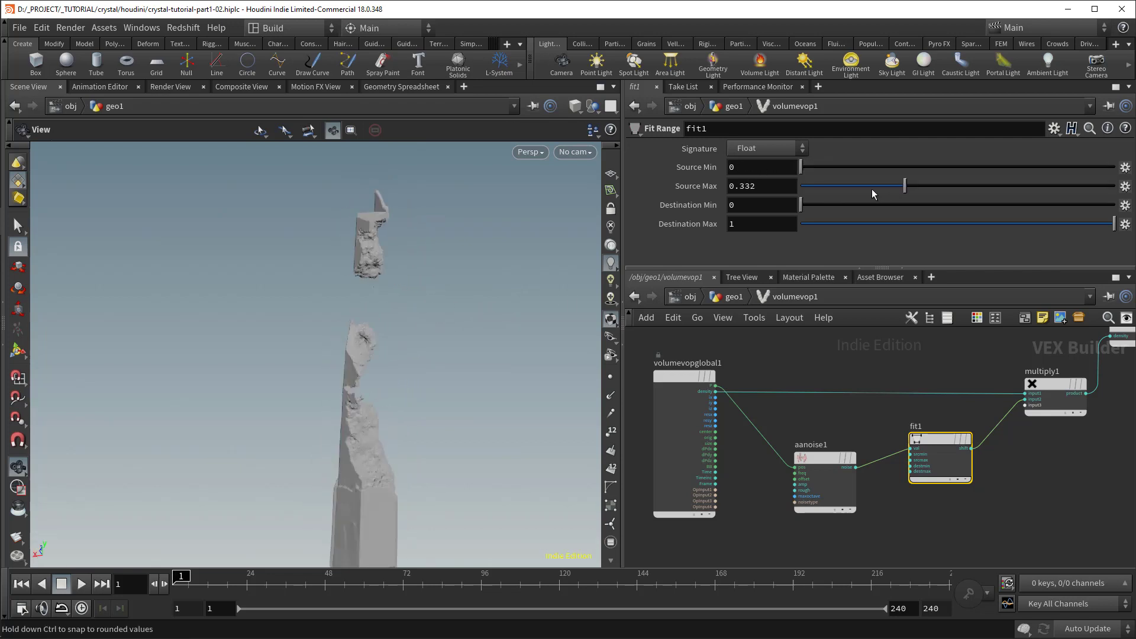
pyautogui.moveTo(779, 189); pyautogui.dragTo(1119, 200)
# Step: Set aanoise1's 3D Frequency to 1.7 on all three axes
pyautogui.moveTo(833, 460); pyautogui.dragTo(813, 449)
pyautogui.click(832, 451)
pyautogui.moveTo(704, 169); pyautogui.dragTo(646, 173, button='middle')
pyautogui.moveTo(732, 170); pyautogui.dragTo(780, 174, button='middle')
# Step: Insert a Trigonometric Functions node between the global P output and aanoise1
pyautogui.moveTo(710, 424); pyautogui.dragTo(658, 414)
pyautogui.press('Tab')
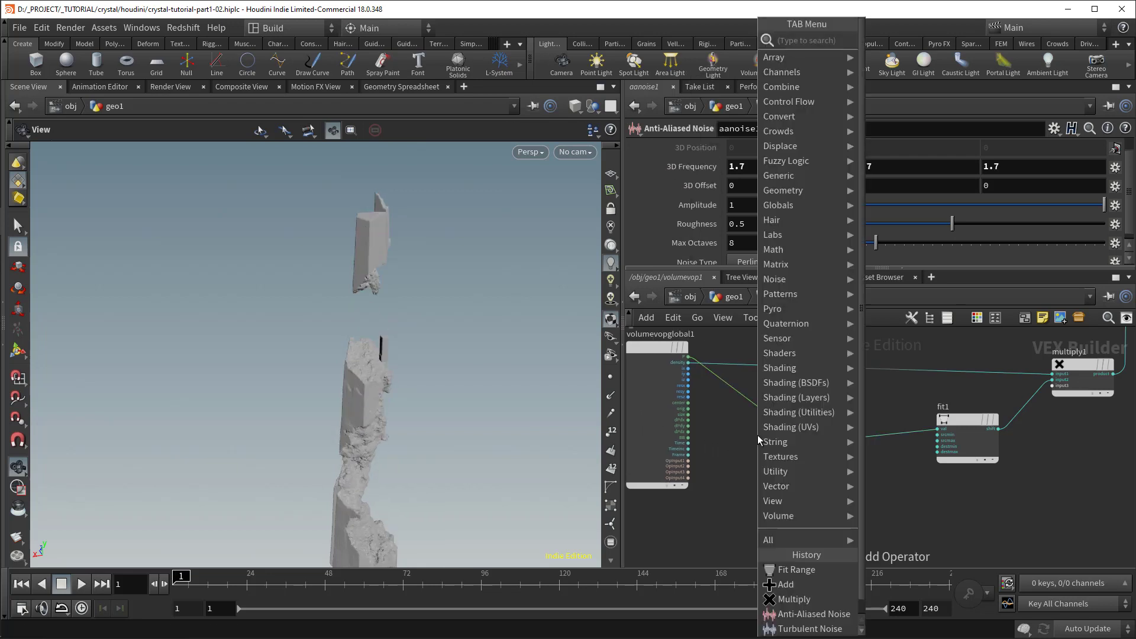
pyautogui.write('trig')
pyautogui.press('Return')
pyautogui.click(763, 415)
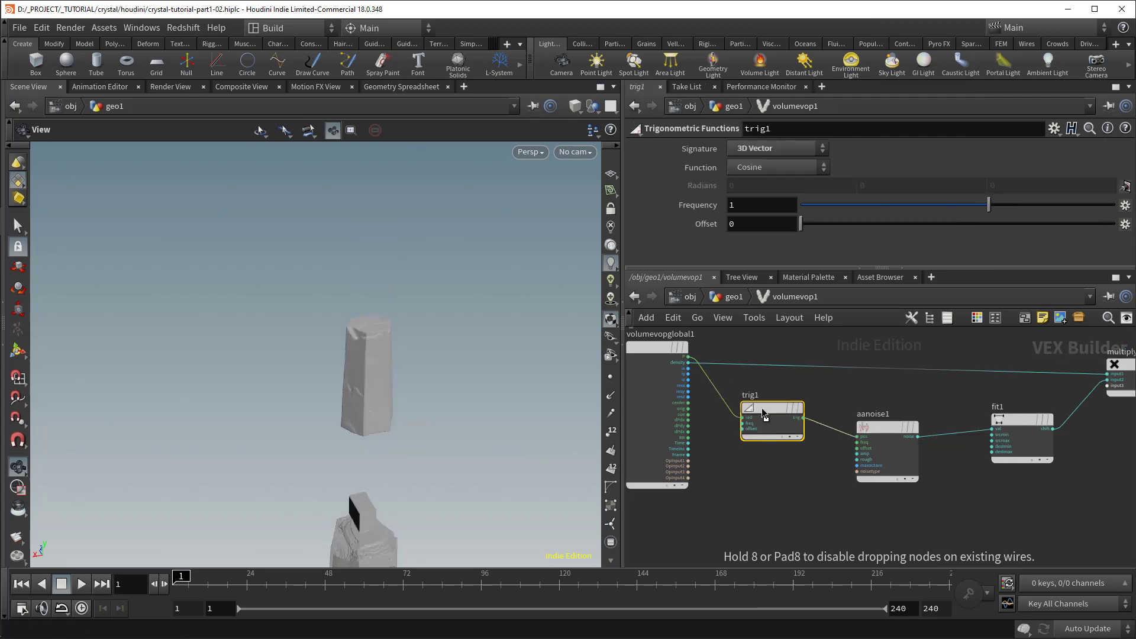
# Step: Try the Hyperbolic Tangent and Tangent functions on trig1
pyautogui.click(779, 167)
pyautogui.click(765, 256)
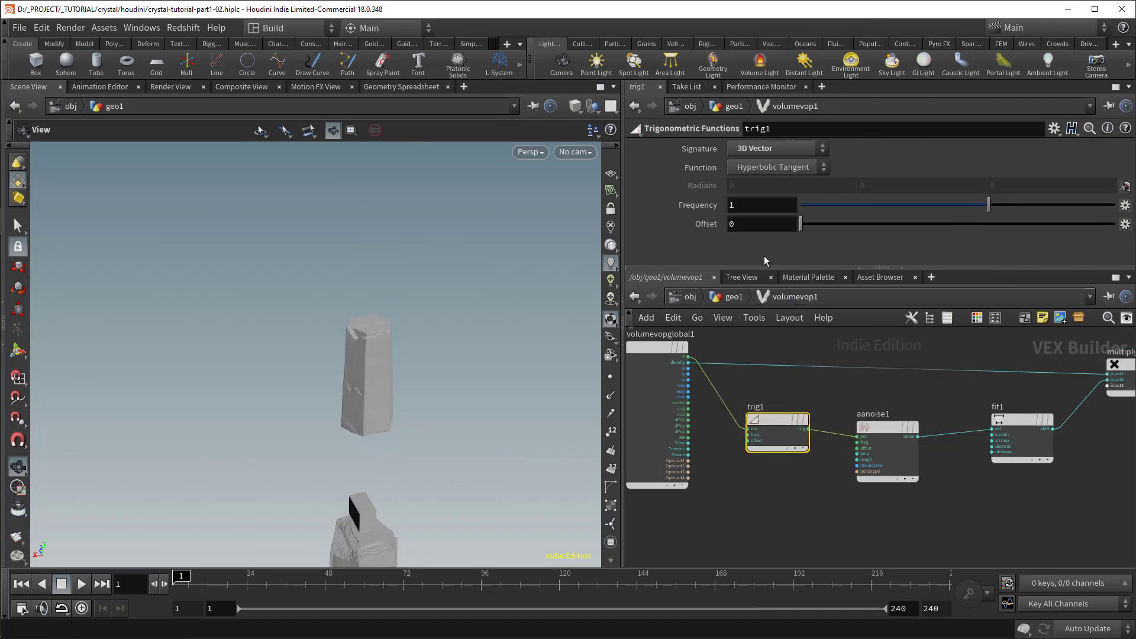
pyautogui.click(772, 168)
pyautogui.click(766, 301)
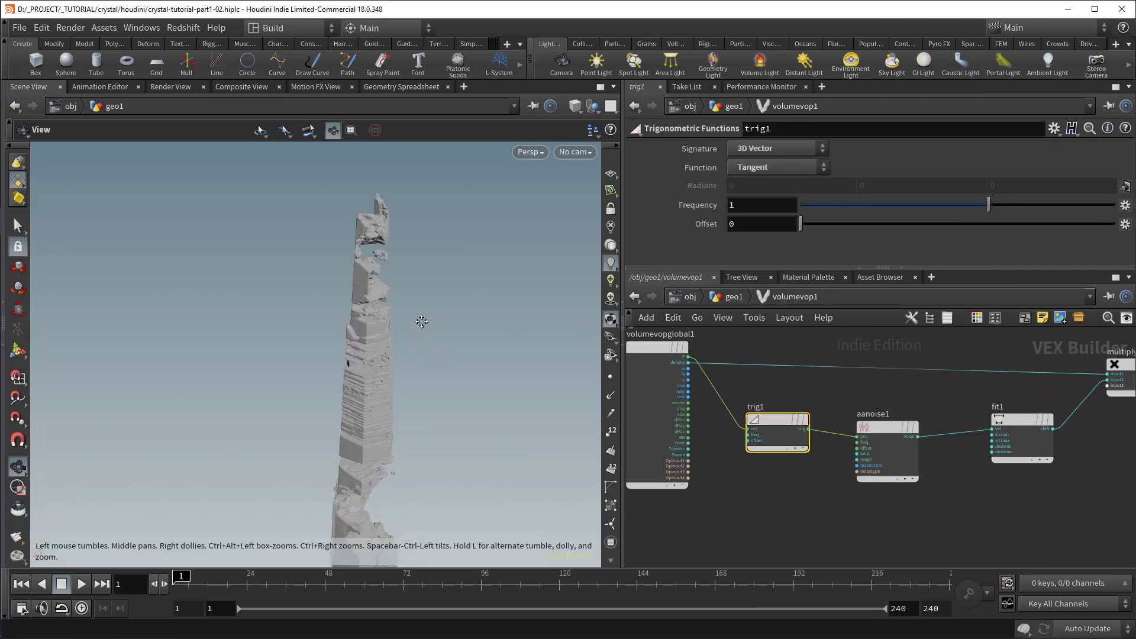
# Step: Set trig1's function to Sine and its frequency to 2.25
pyautogui.click(779, 168)
pyautogui.click(771, 272)
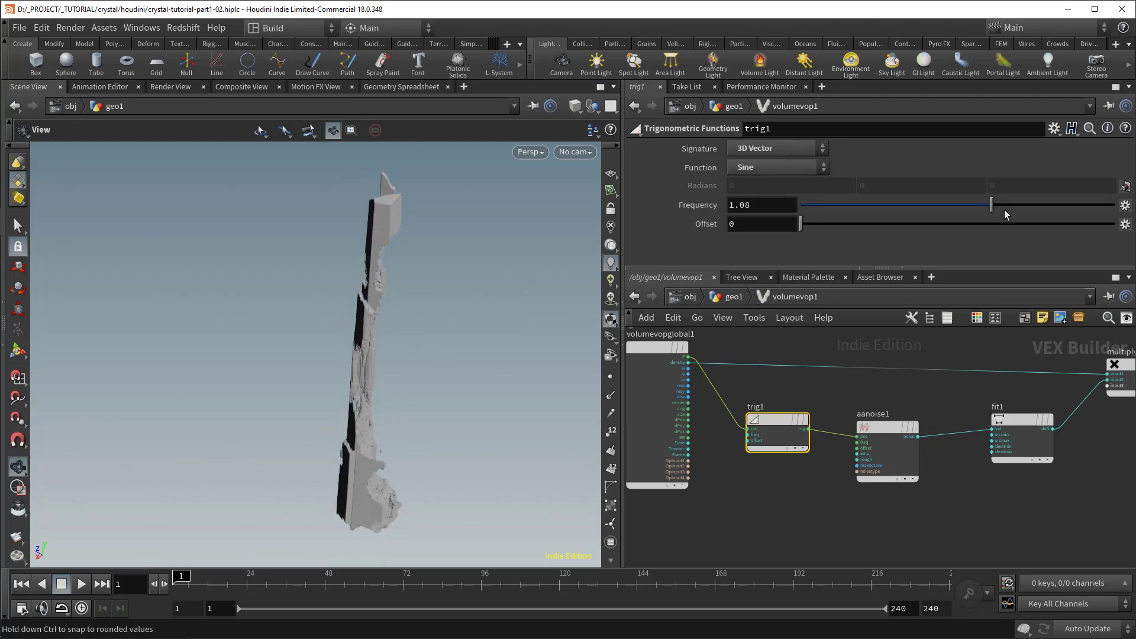
pyautogui.moveTo(1008, 211); pyautogui.dragTo(1027, 209)
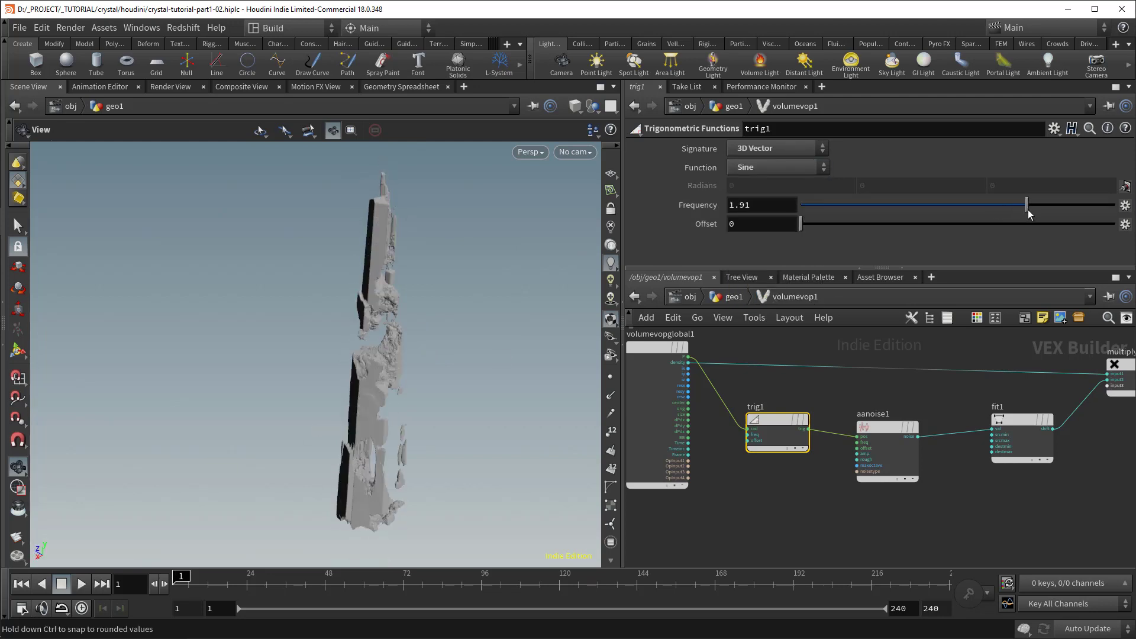
pyautogui.moveTo(423, 332); pyautogui.dragTo(284, 349)
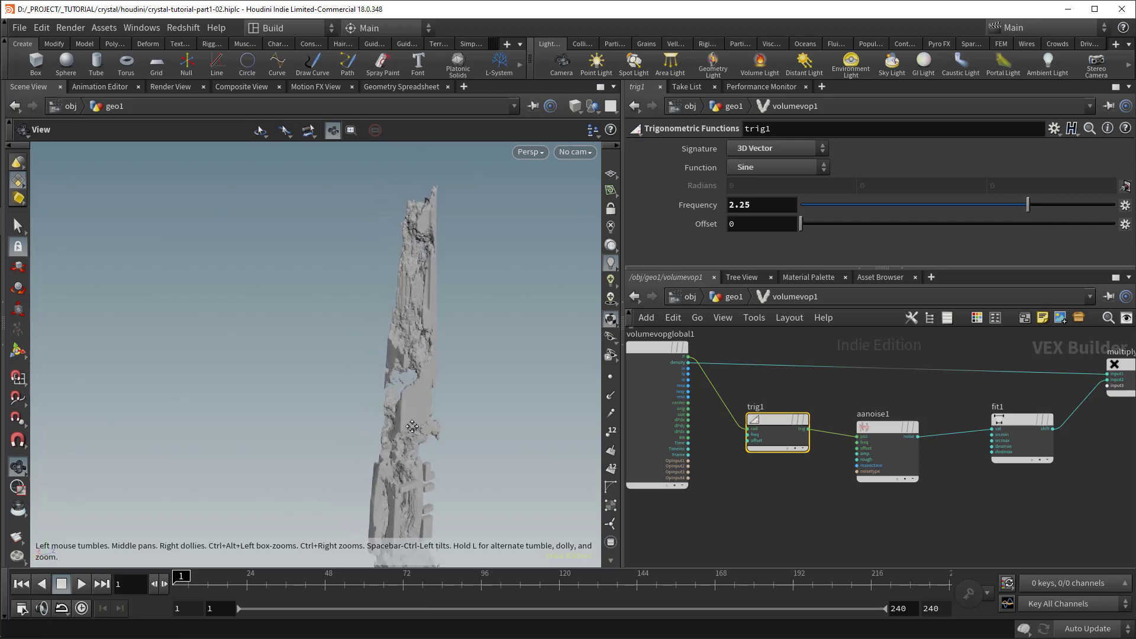
pyautogui.moveTo(284, 350); pyautogui.dragTo(252, 308, button='middle')
# Step: Add a Turbulent Noise node below aanoise1 with the global P feeding its position
pyautogui.press('Tab')
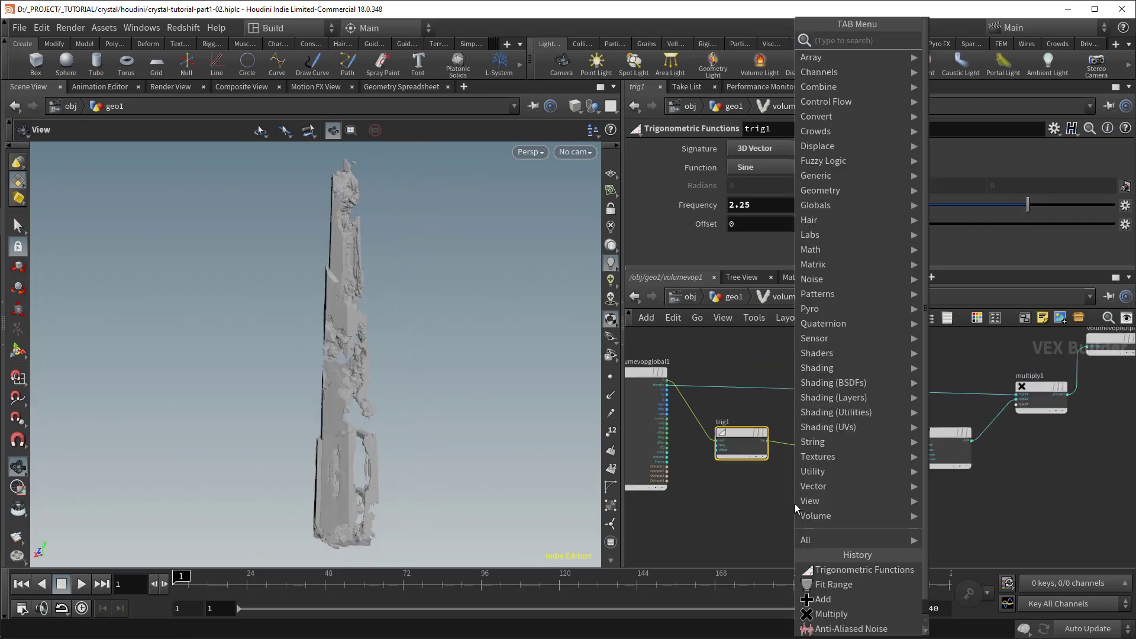
pyautogui.write('add')
pyautogui.press('Return')
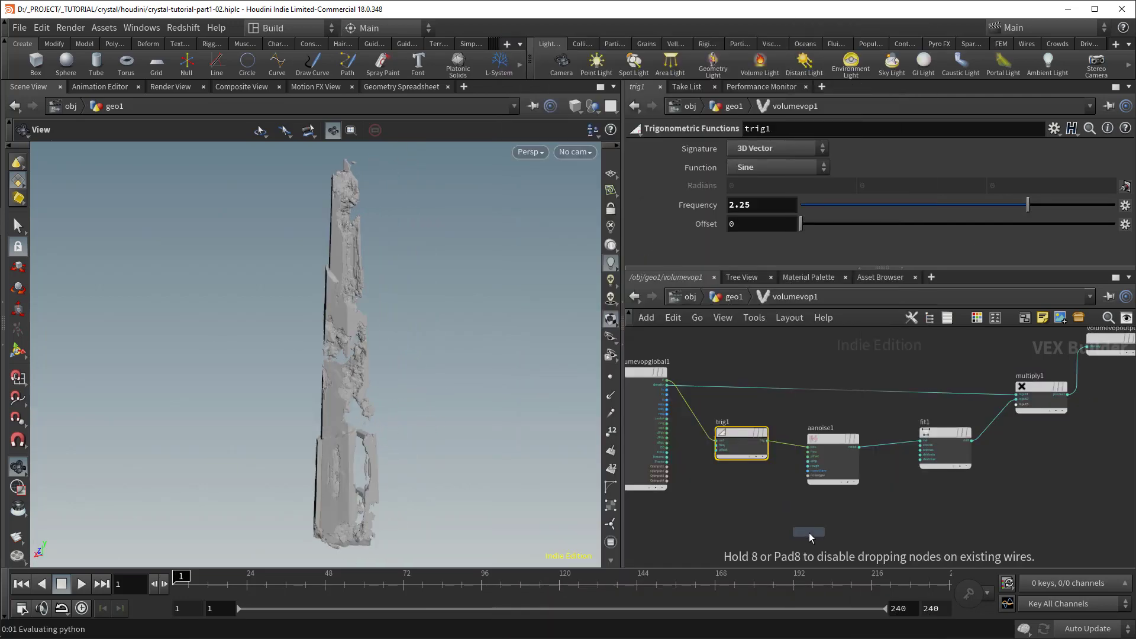
pyautogui.click(808, 532)
pyautogui.moveTo(770, 533); pyautogui.dragTo(769, 543)
pyautogui.moveTo(835, 531); pyautogui.dragTo(860, 478, button='middle')
pyautogui.scroll(2, 861, 479)
pyautogui.moveTo(814, 489); pyautogui.dragTo(792, 495)
# Step: Try a Source Max of 0 on fit1 and undo the change
pyautogui.click(980, 374)
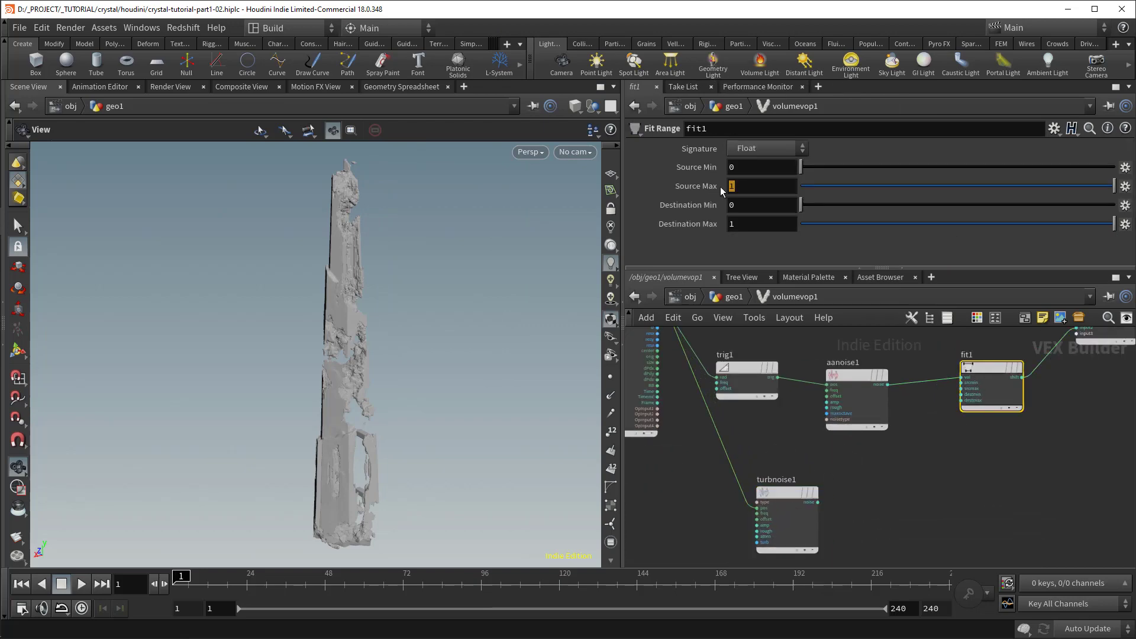
pyautogui.write('0')
pyautogui.press('Return')
pyautogui.hotkey('ctrl', 'z')
# Step: Add a second Fit Range node beside turbnoise1
pyautogui.moveTo(798, 507); pyautogui.dragTo(787, 499, button='middle')
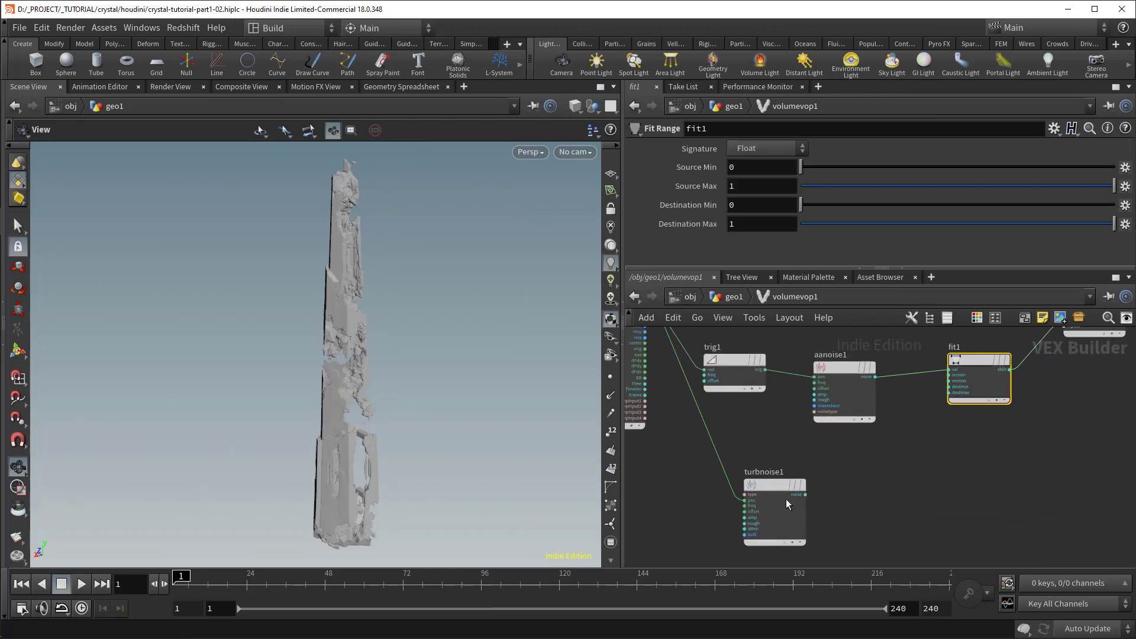
pyautogui.press('Tab')
pyautogui.write('fit')
pyautogui.press('Return')
pyautogui.click(843, 488)
pyautogui.moveTo(843, 488); pyautogui.dragTo(883, 480)
pyautogui.scroll(3, 788, 500)
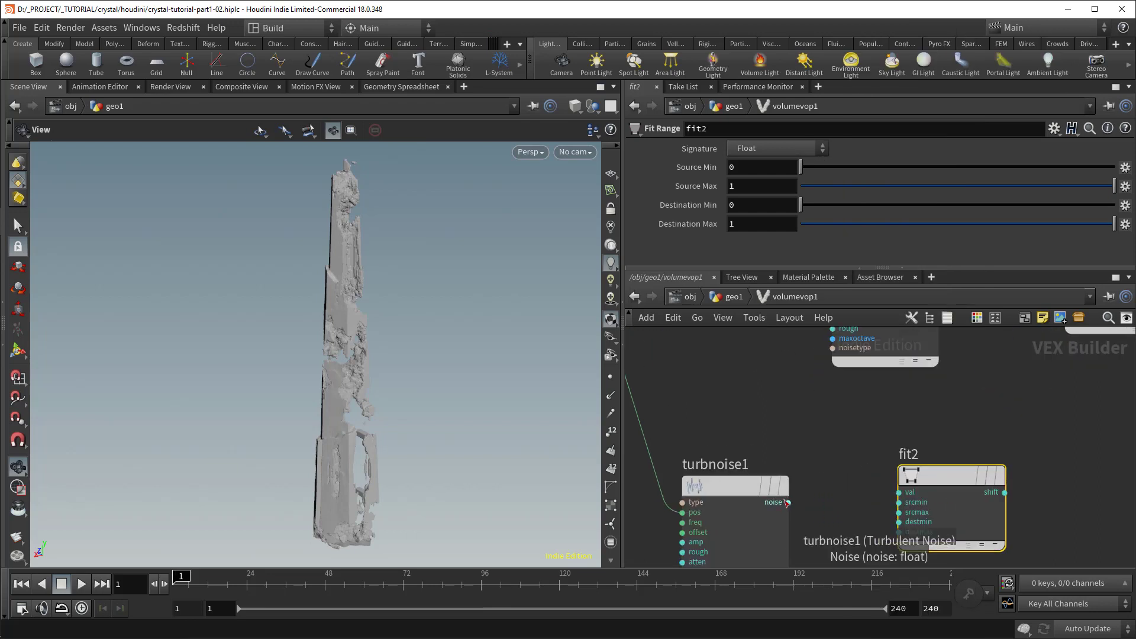
# Step: Wire turbnoise1's noise through fit2 into fit1's source maximum, and set fit2's Source Max to .5
pyautogui.moveTo(788, 502); pyautogui.dragTo(899, 493)
pyautogui.scroll(-2, 943, 497)
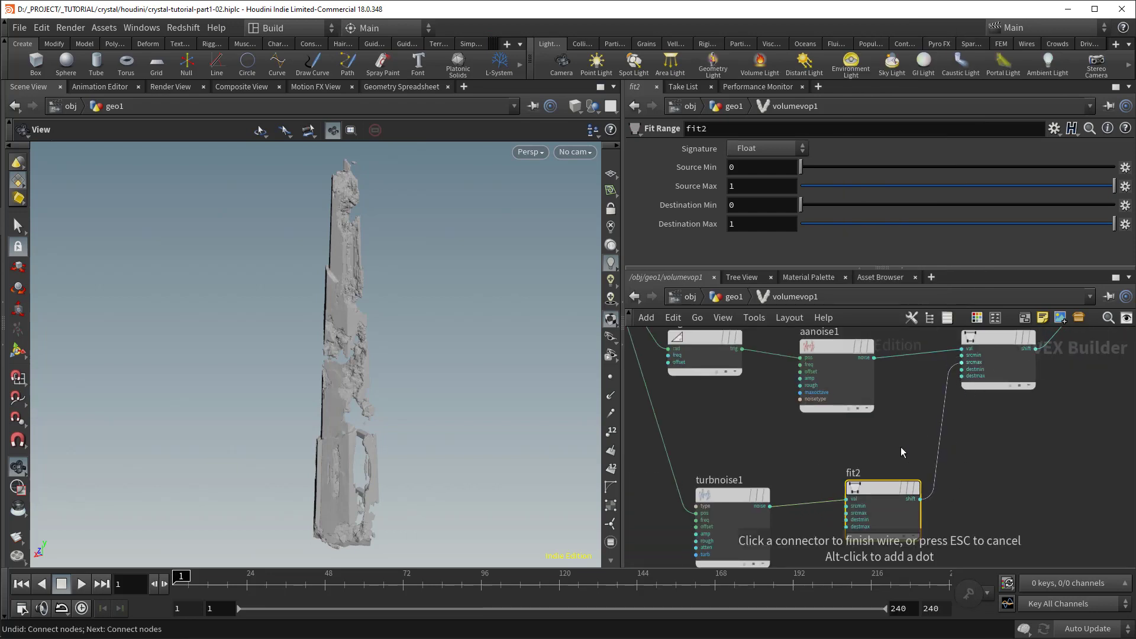
pyautogui.moveTo(782, 456); pyautogui.dragTo(782, 439, button='middle')
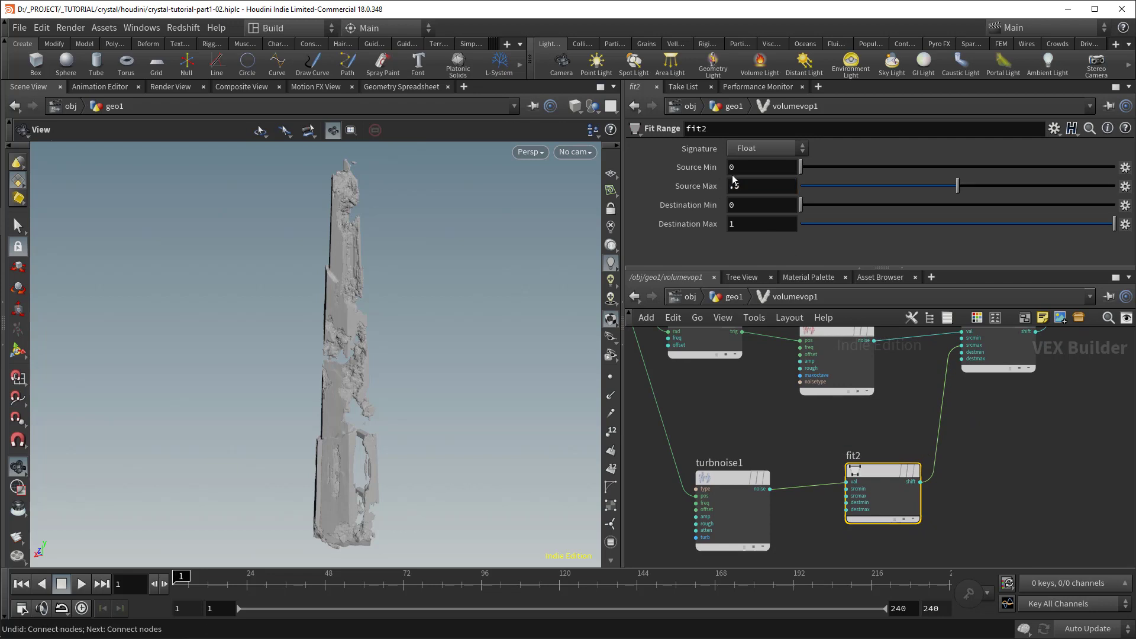
# Step: Set turbnoise1's frequency to 4, 1, 4 and its roughness to .7
pyautogui.click(732, 479)
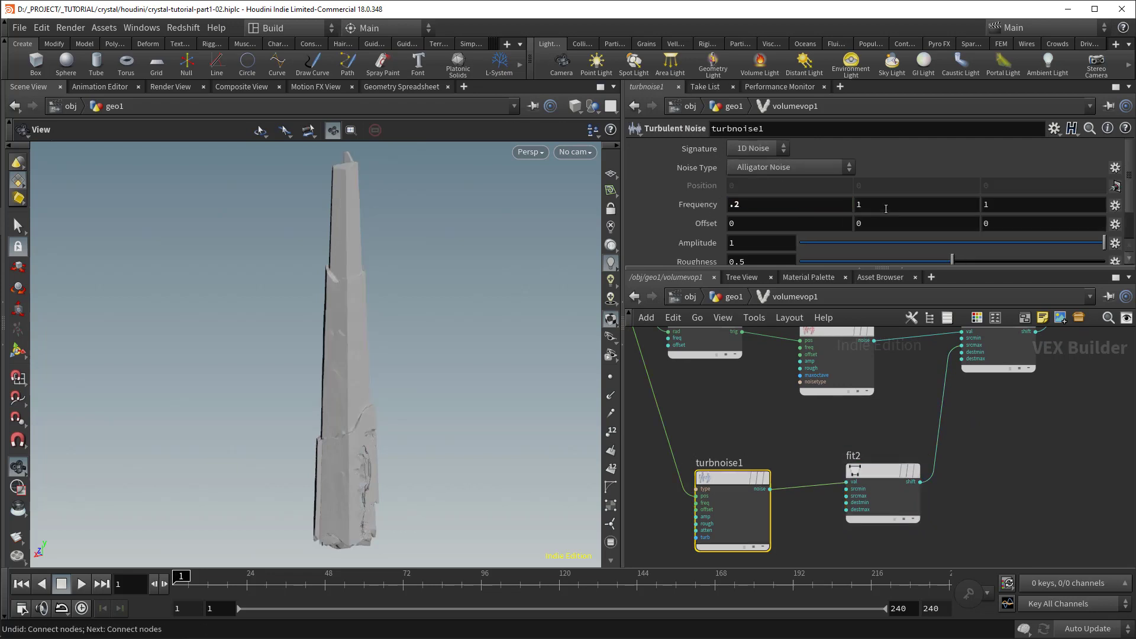
pyautogui.moveTo(691, 261); pyautogui.dragTo(728, 248, button='middle')
pyautogui.moveTo(693, 204); pyautogui.dragTo(885, 203, button='middle')
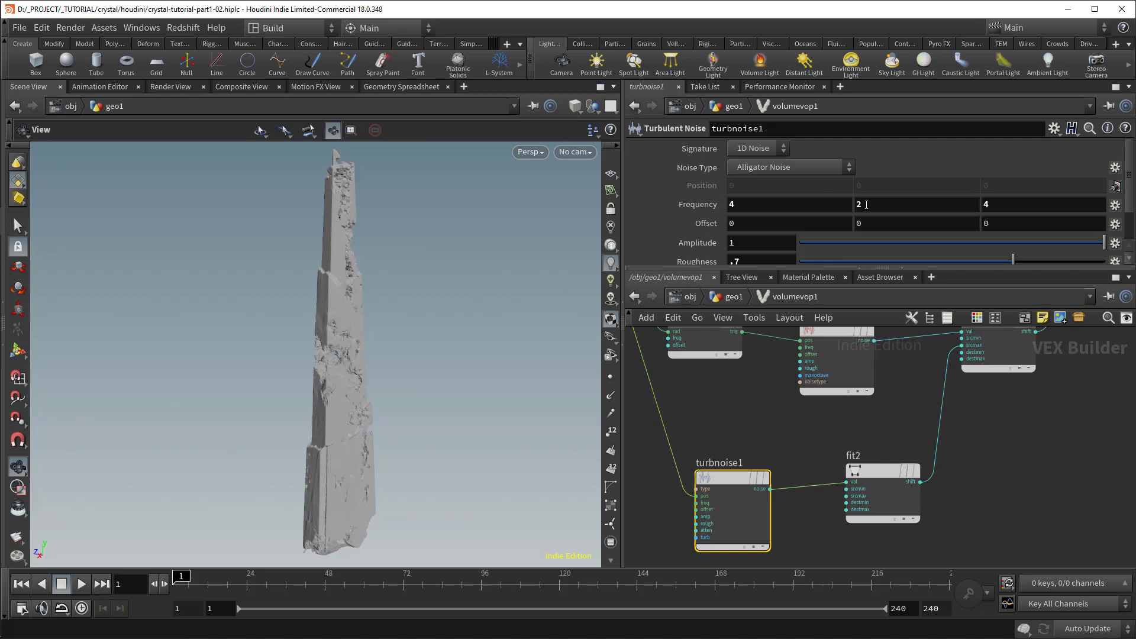
pyautogui.scroll(-1, 867, 205)
pyautogui.moveTo(418, 270); pyautogui.dragTo(505, 269)
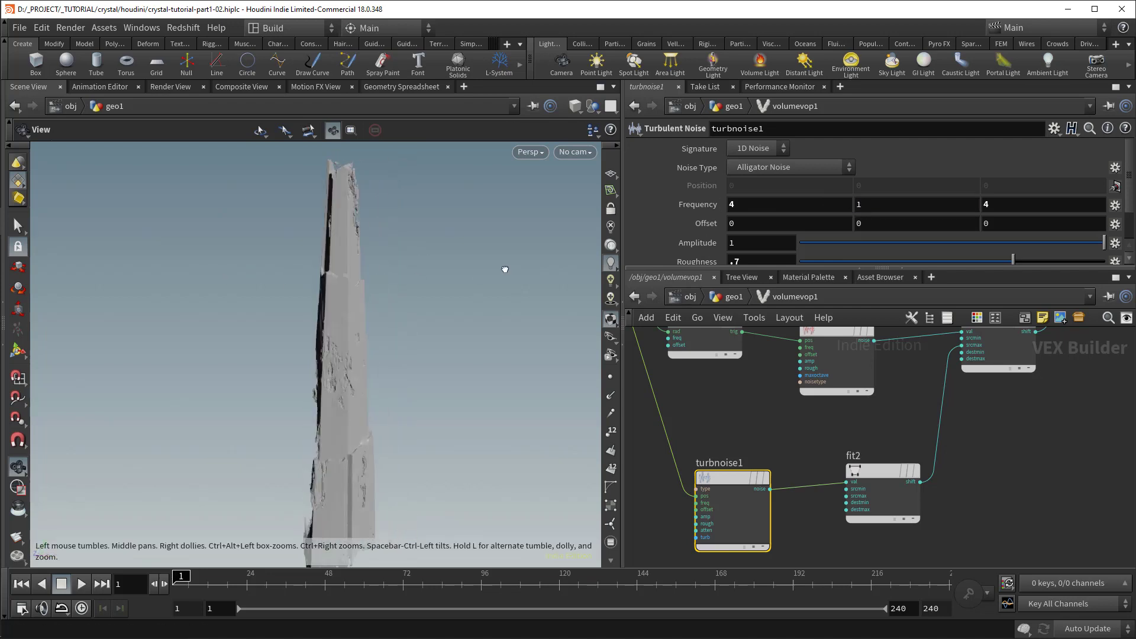
# Step: Try the crystal without the wire from fit2 to fit1, and undo the disconnection
pyautogui.moveTo(953, 391); pyautogui.dragTo(922, 443, button='middle')
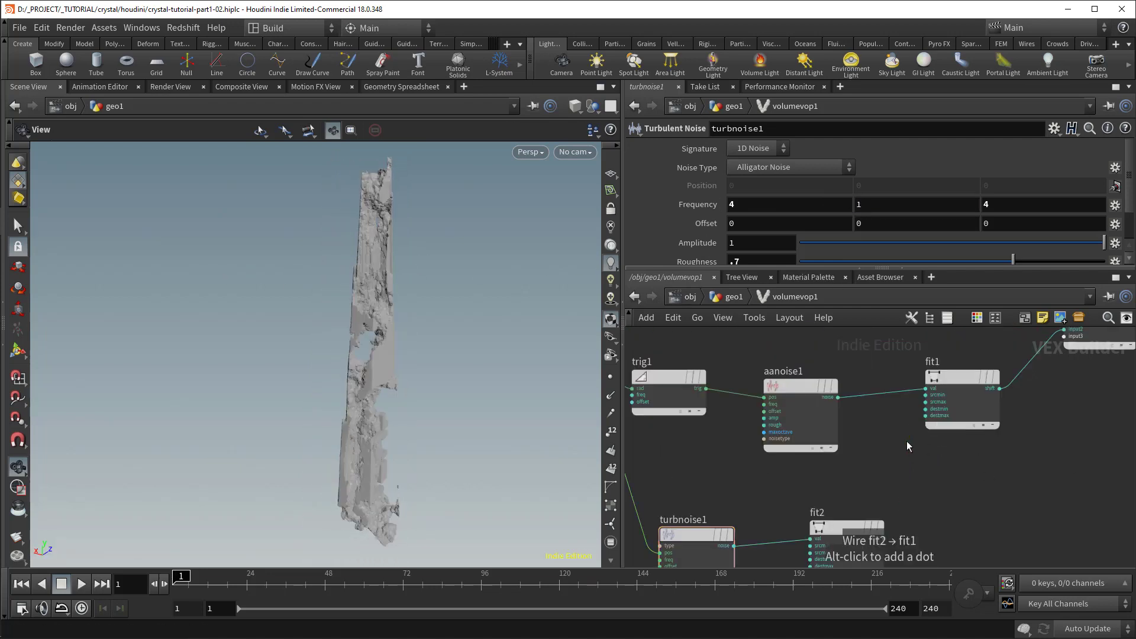
pyautogui.hotkey('ctrl', 'z')
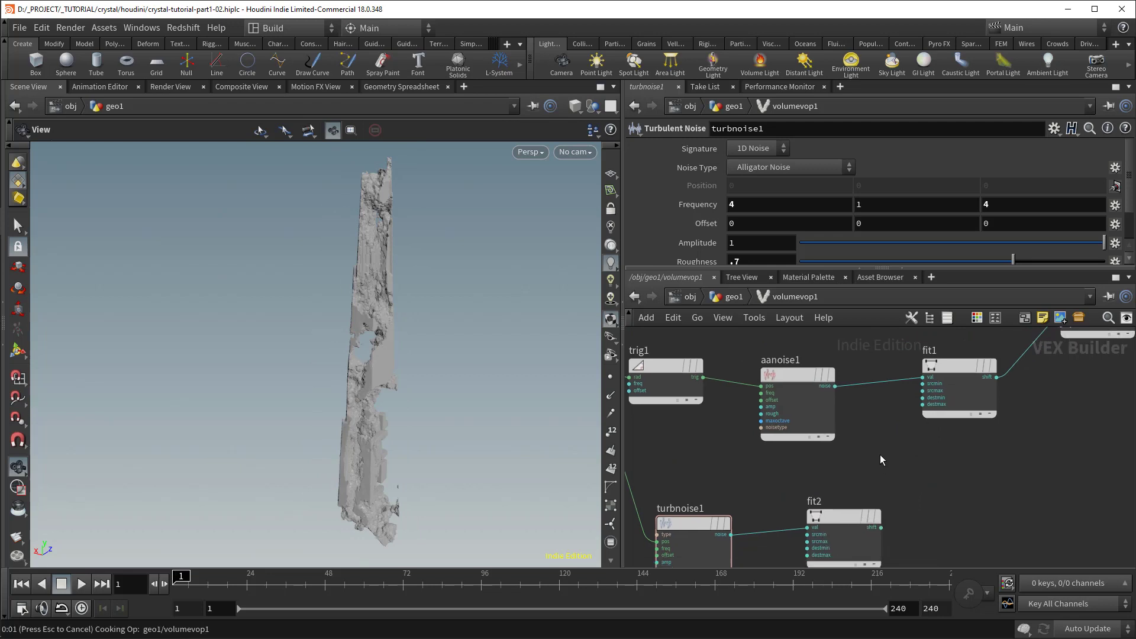
pyautogui.moveTo(274, 381); pyautogui.dragTo(491, 380)
# Step: Return to geo1 and add a VDB Reshape SDF node fed by vdbfrompolygons1, beside volumevop1
pyautogui.click(723, 302)
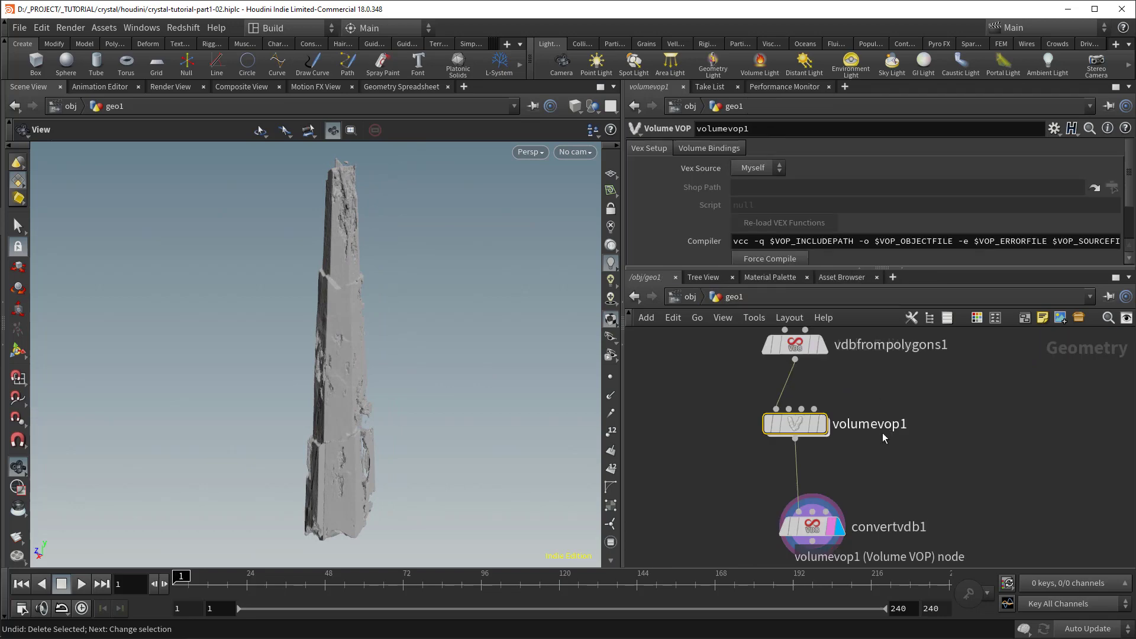
pyautogui.press('Tab')
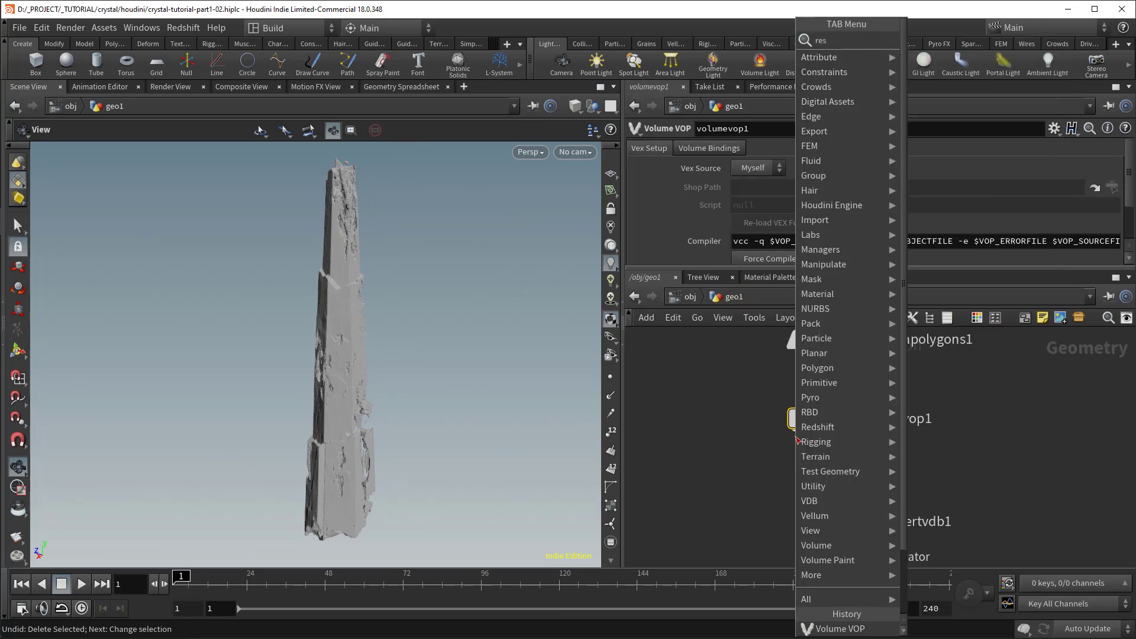
pyautogui.press('Return')
pyautogui.click(700, 418)
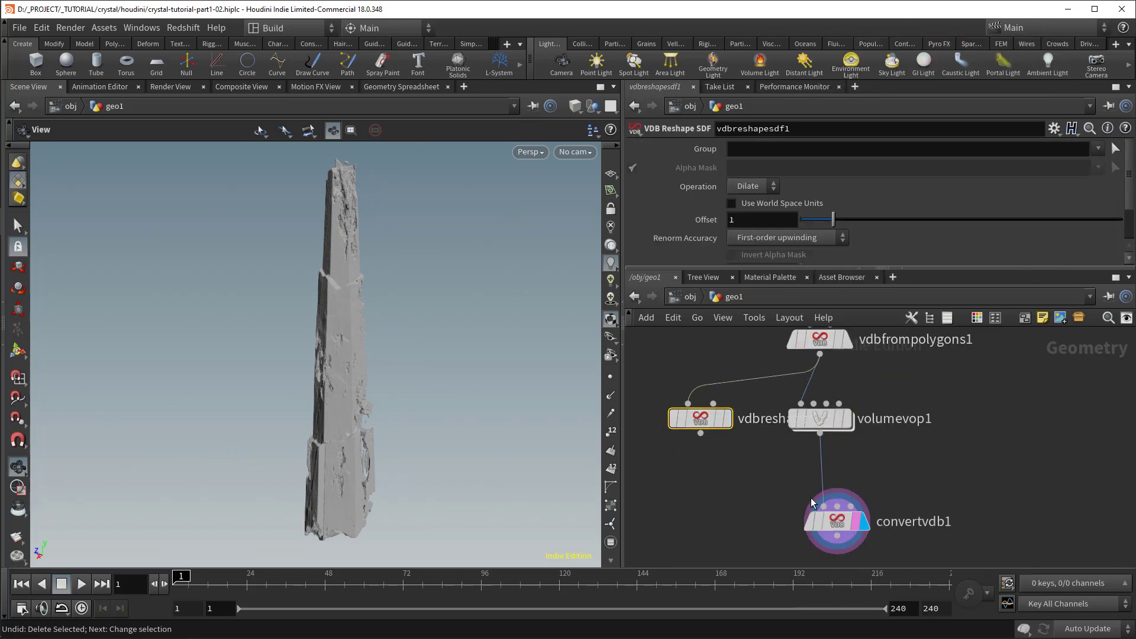
# Step: Feed convertvdb1 from vdbreshapesdf1, and set vdbreshapesdf1 to the Erode operation with an Offset of 4.7
pyautogui.moveTo(822, 506); pyautogui.dragTo(701, 434)
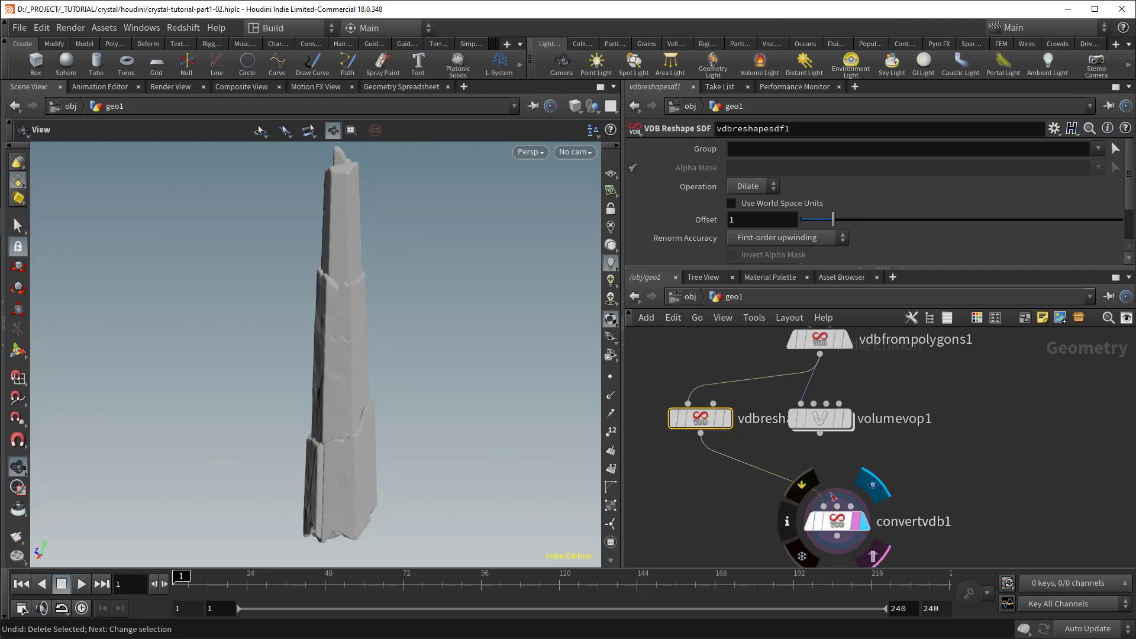
pyautogui.moveTo(847, 219); pyautogui.dragTo(945, 239)
pyautogui.click(750, 186)
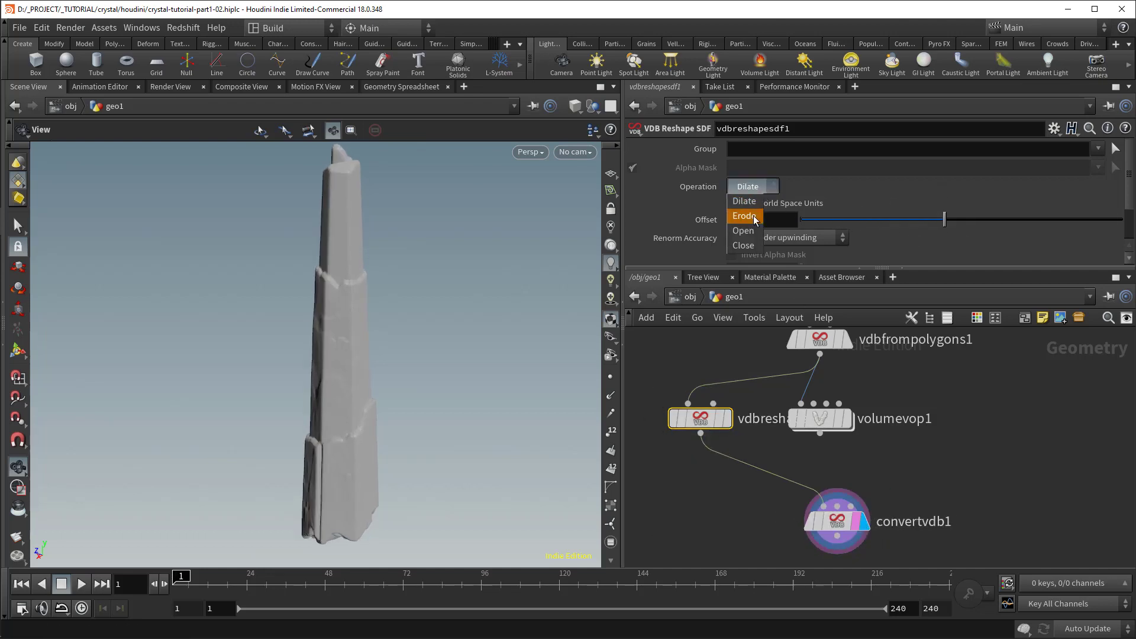
pyautogui.click(746, 202)
pyautogui.click(953, 224)
# Step: Insert a Volume Mix node between vdbreshapesdf1 and convertvdb1, with volumevop1 wired into its second input
pyautogui.press('Tab')
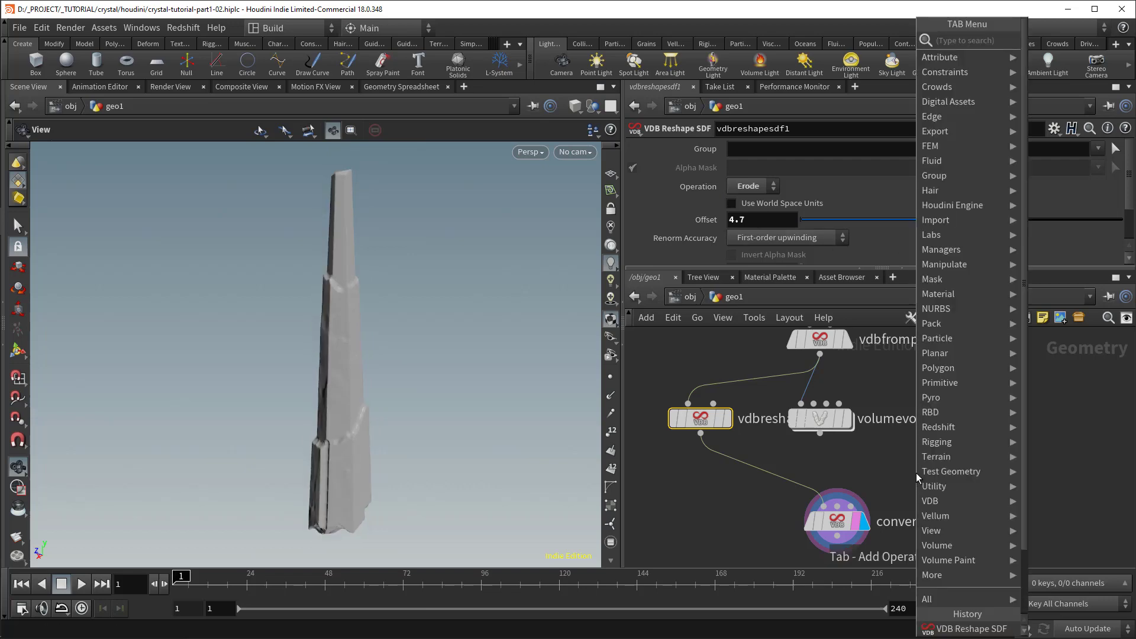
pyautogui.write('volumemix')
pyautogui.press('Return')
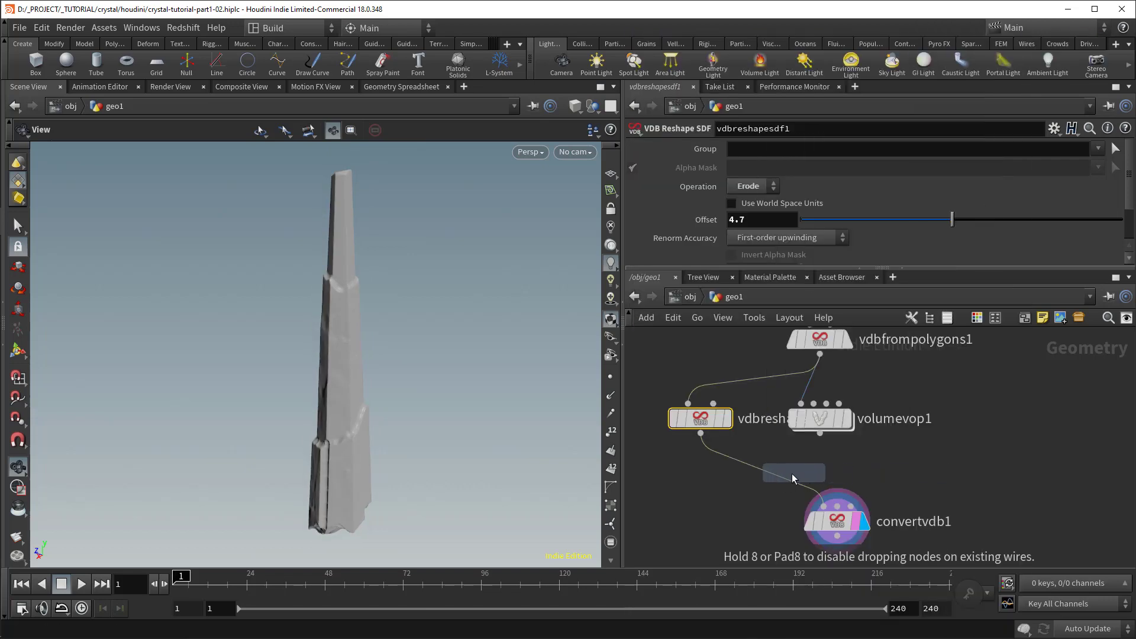
pyautogui.click(778, 481)
pyautogui.moveTo(820, 434); pyautogui.dragTo(790, 465)
pyautogui.moveTo(864, 480); pyautogui.dragTo(865, 462, button='middle')
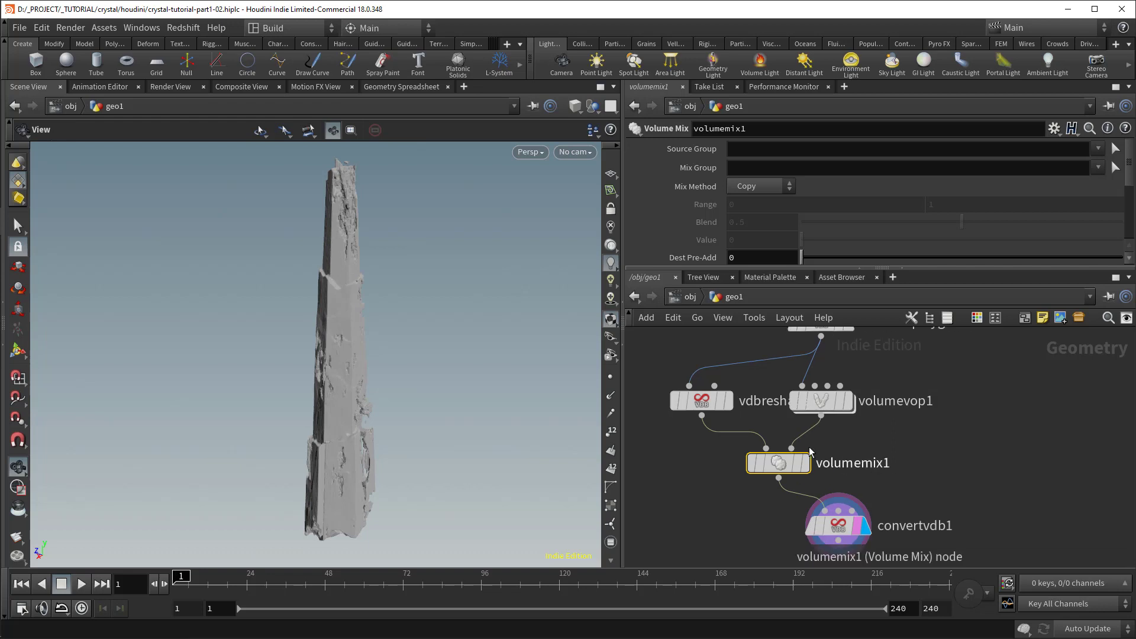
# Step: Set volumemix1's Mix Method to Minimum and check the crystal's eroded surface up close
pyautogui.click(769, 185)
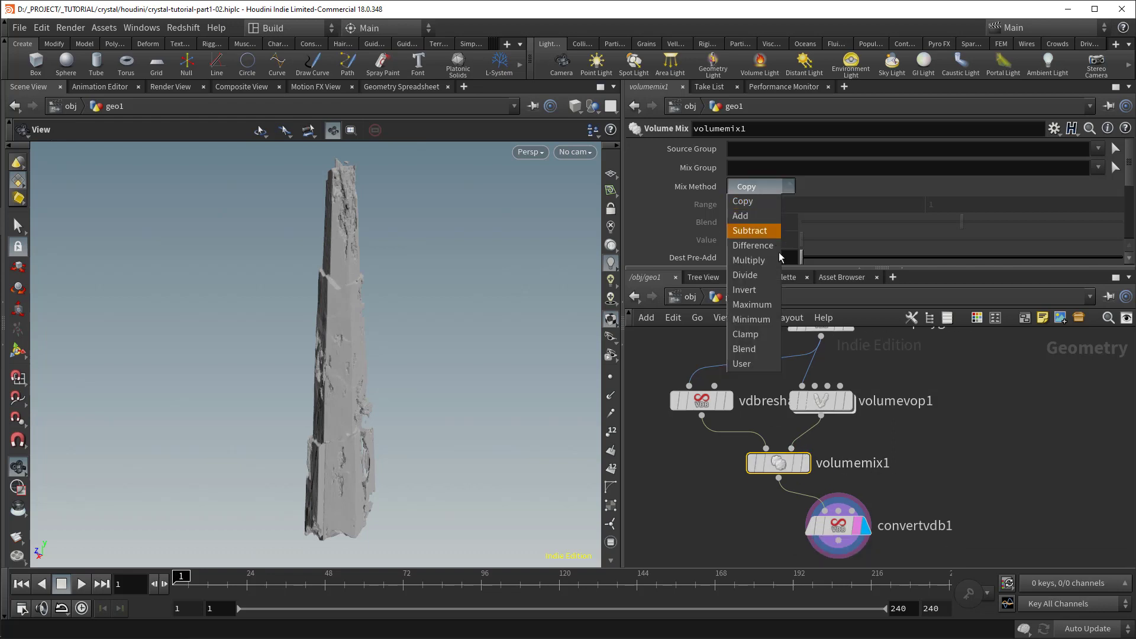
pyautogui.click(747, 304)
pyautogui.scroll(10, 332, 324)
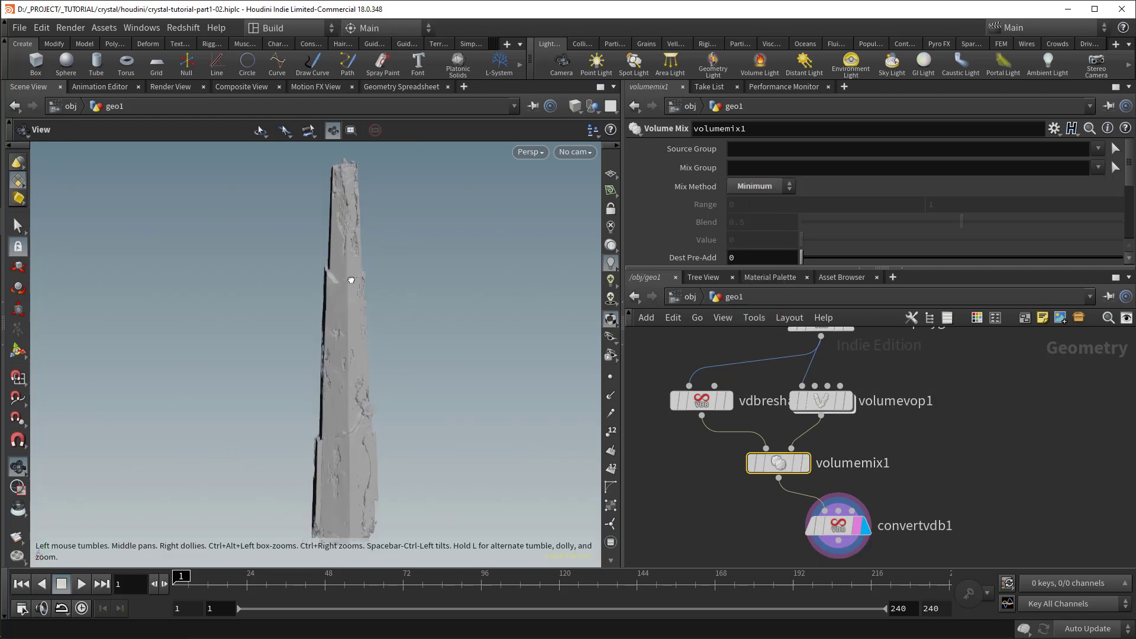
pyautogui.moveTo(372, 346); pyautogui.dragTo(515, 378)
# Step: Inside volumevop1, try the crystal without the wire from fit2 to fit1, and undo the disconnection
pyautogui.doubleClick(822, 401)
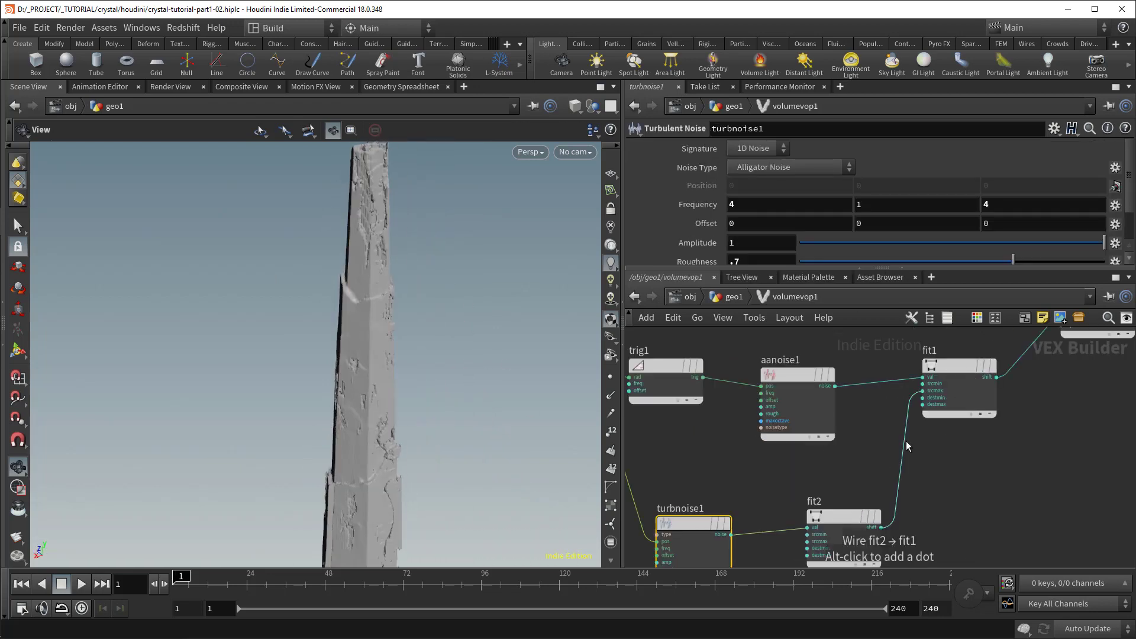
pyautogui.press('Delete')
pyautogui.moveTo(362, 347)
pyautogui.mouseDown()
pyautogui.moveTo(345, 347)
pyautogui.moveTo(379, 349)
pyautogui.mouseUp()
pyautogui.moveTo(910, 465); pyautogui.dragTo(912, 458, button='middle')
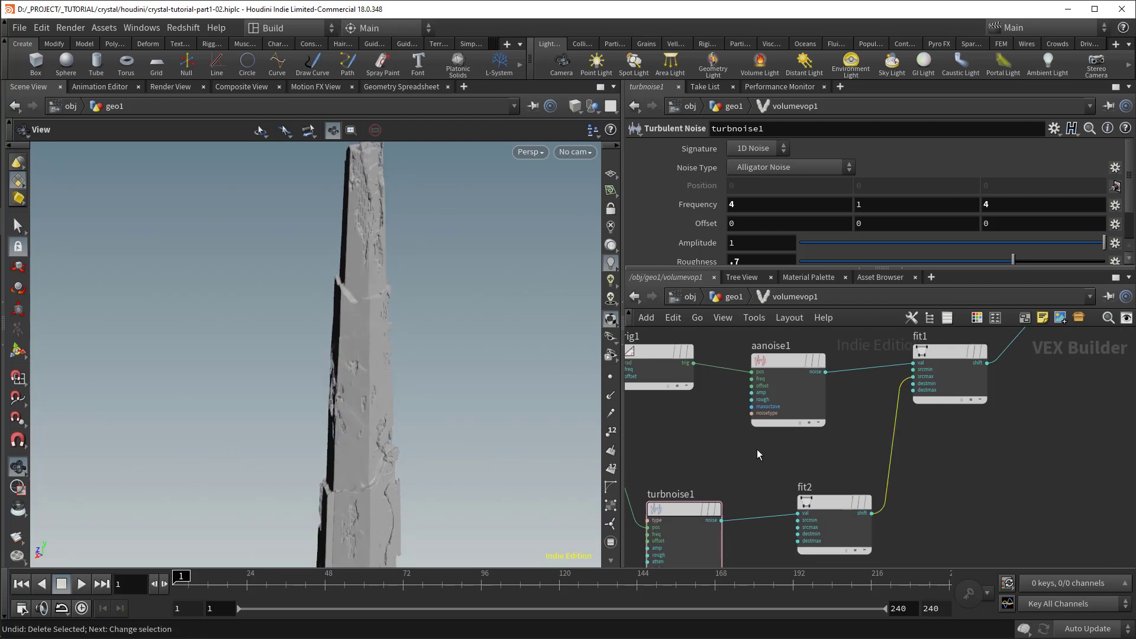
# Step: Set turbnoise1's first frequency value to 2, and set vdbreshapesdf1's erode Offset to 2
pyautogui.moveTo(774, 468); pyautogui.dragTo(802, 425, button='middle')
pyautogui.click(687, 469)
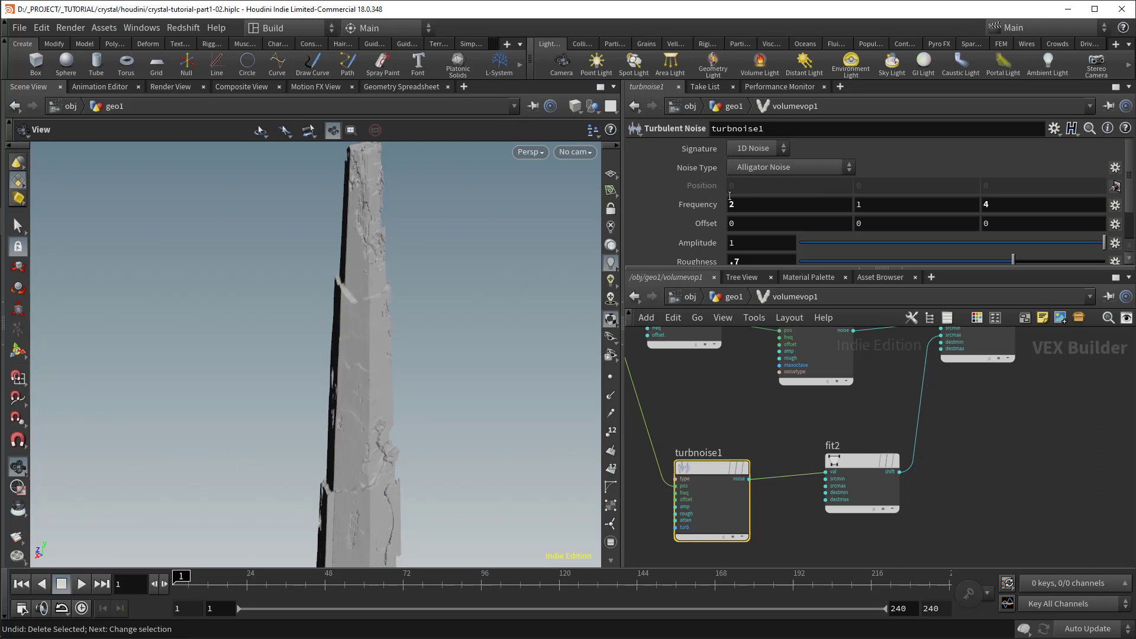
pyautogui.moveTo(430, 382); pyautogui.dragTo(411, 327)
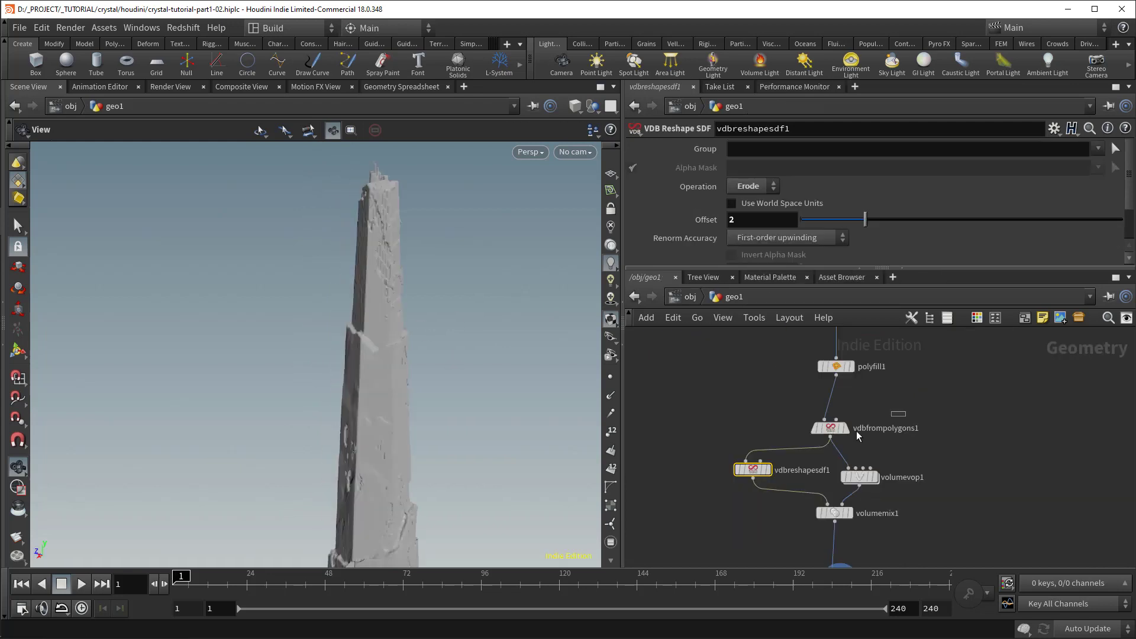
# Step: Set vdbfrompolygons1's Voxel Size to .003 and check the finer crystal detail
pyautogui.click(848, 428)
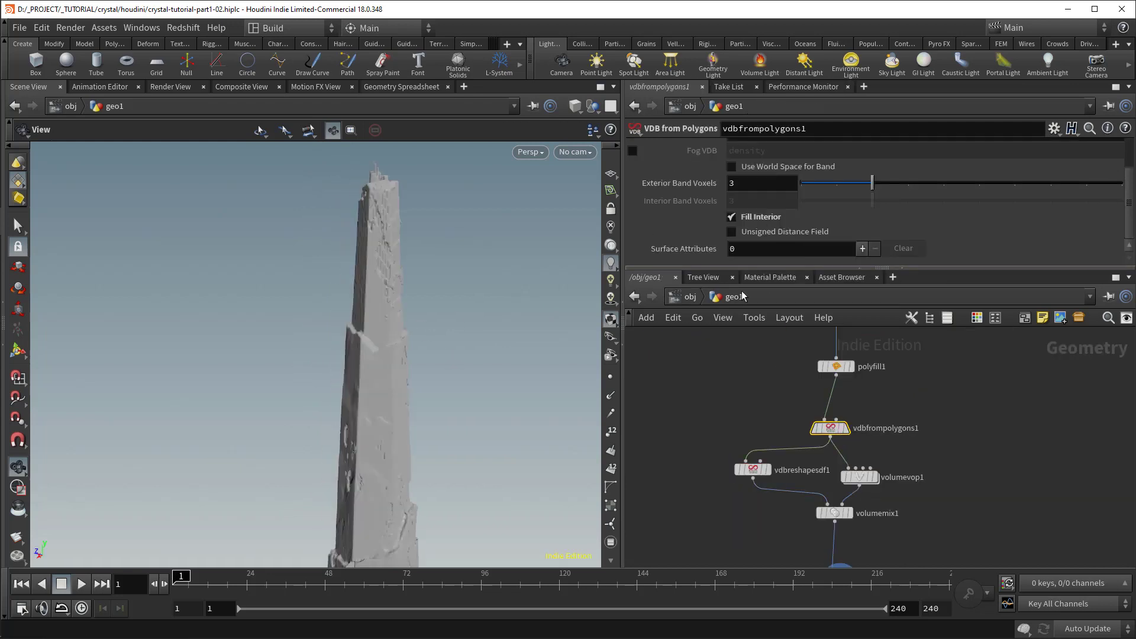
pyautogui.scroll(3, 833, 207)
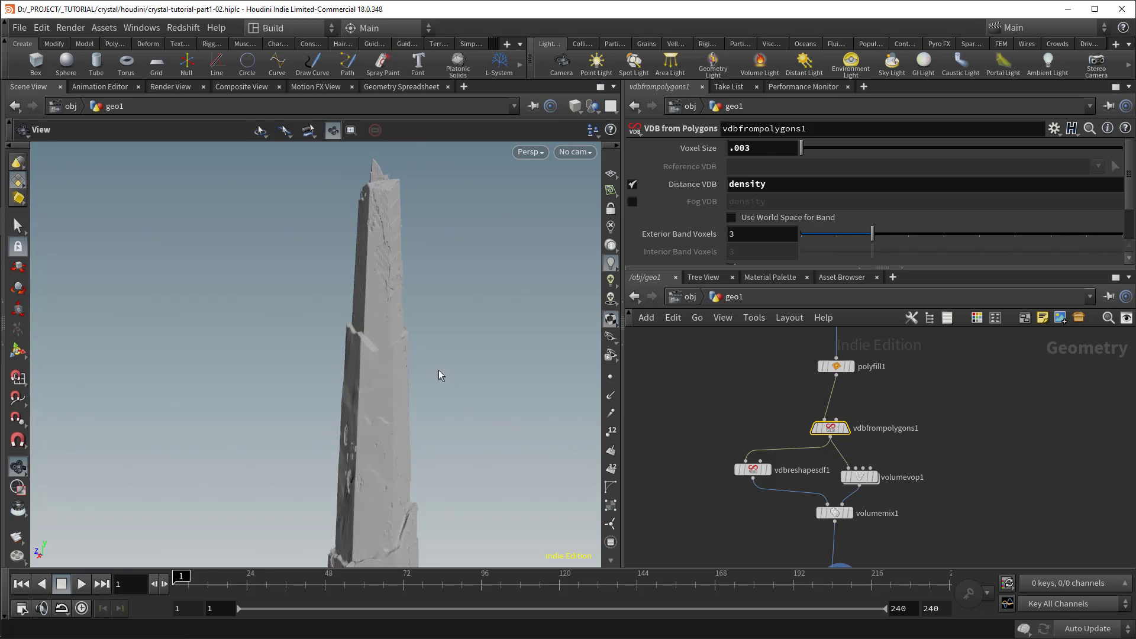
pyautogui.moveTo(393, 413); pyautogui.dragTo(568, 346)
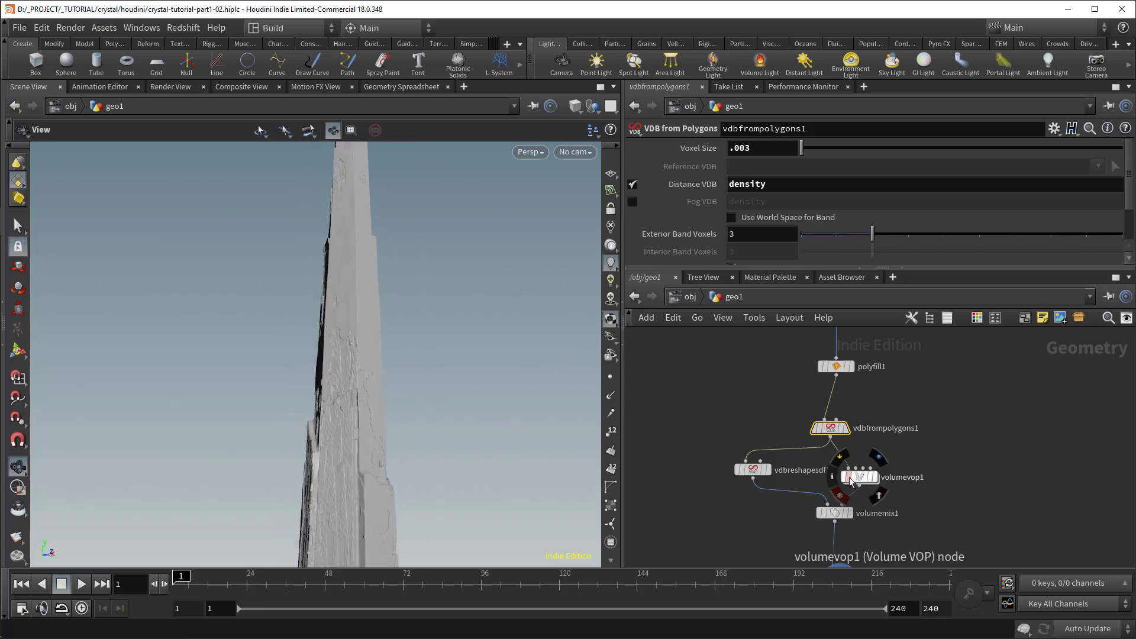
# Step: Set vdbreshapesdf1's erode Offset to 5 and inspect the whole crystal from several sides in a maximized viewport
pyautogui.click(753, 469)
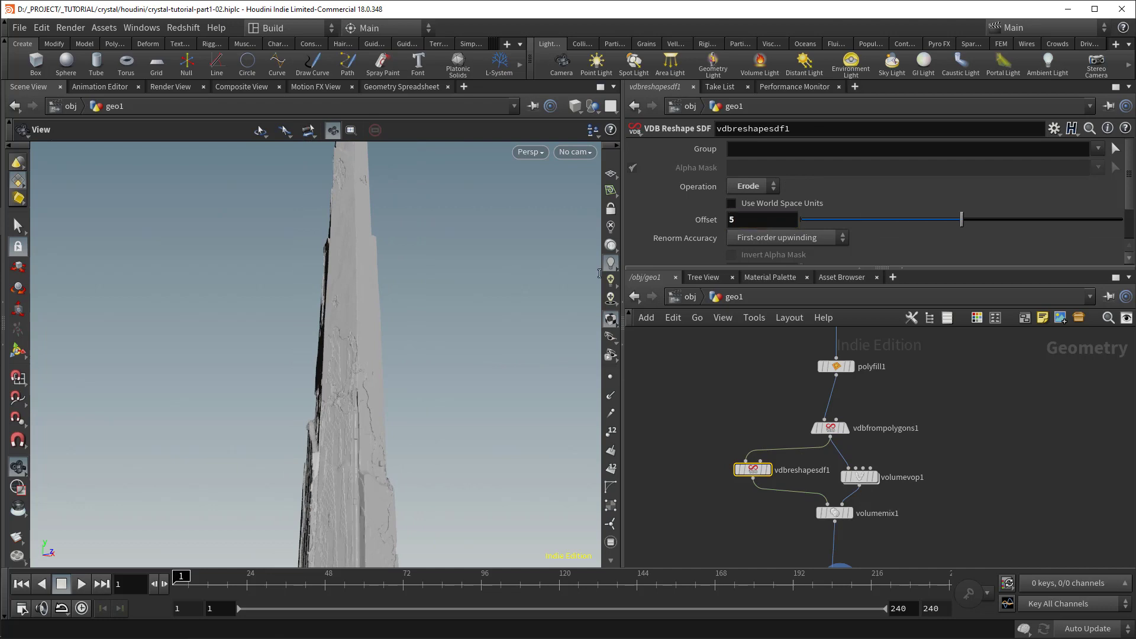
pyautogui.hotkey('ctrl', 'b')
pyautogui.press('f')
pyautogui.moveTo(559, 385); pyautogui.dragTo(1060, 322)
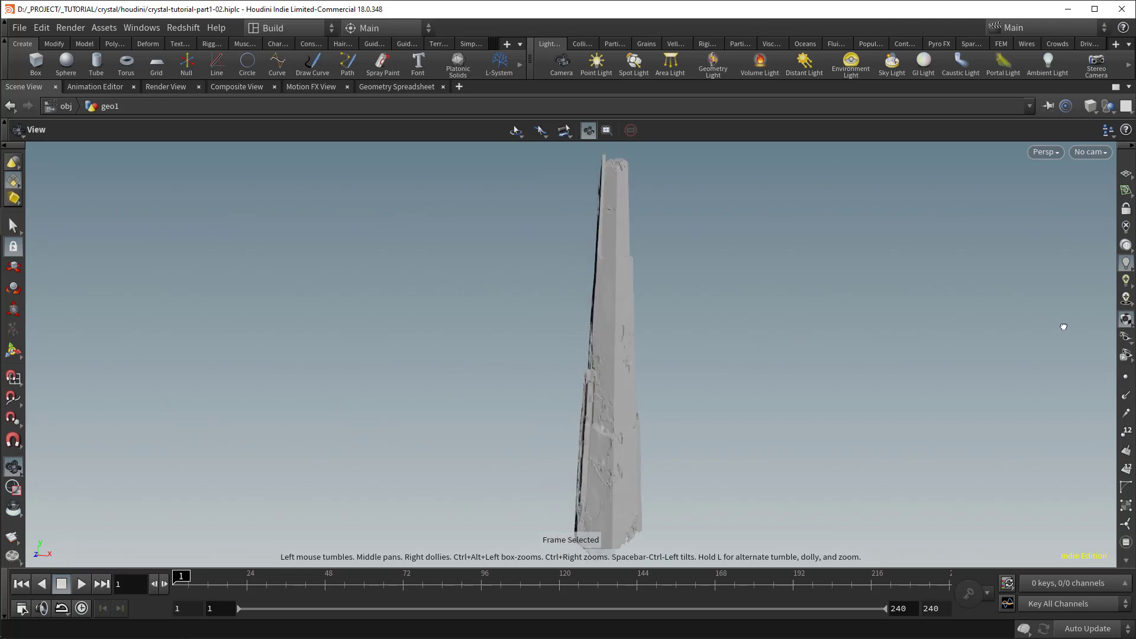
pyautogui.moveTo(754, 342); pyautogui.dragTo(338, 350)
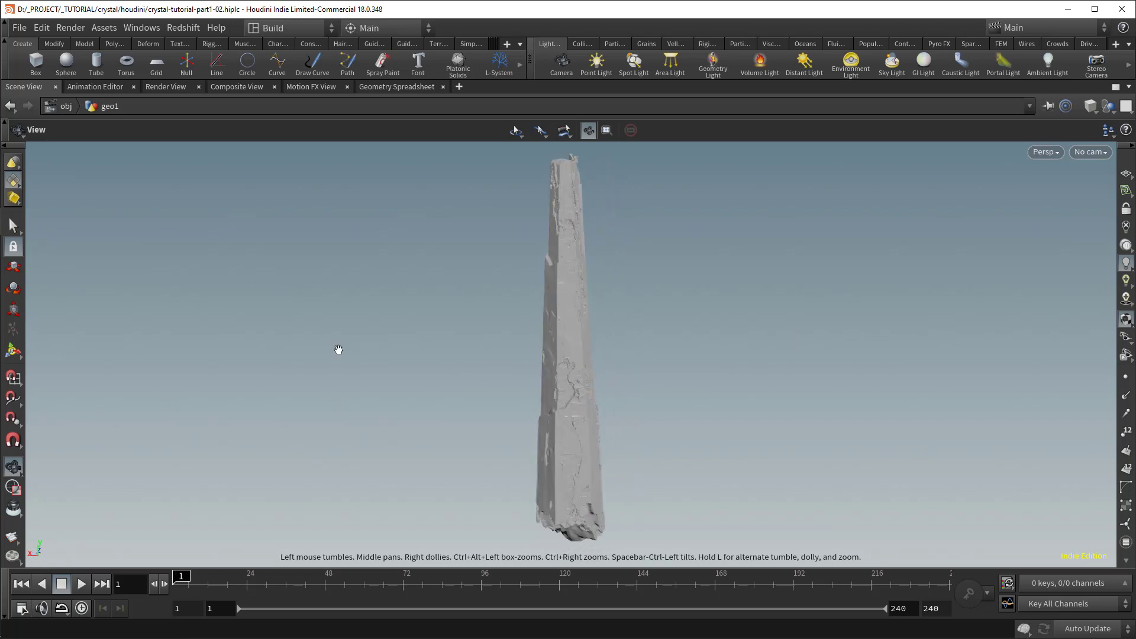
pyautogui.hotkey('ctrl', 'b')
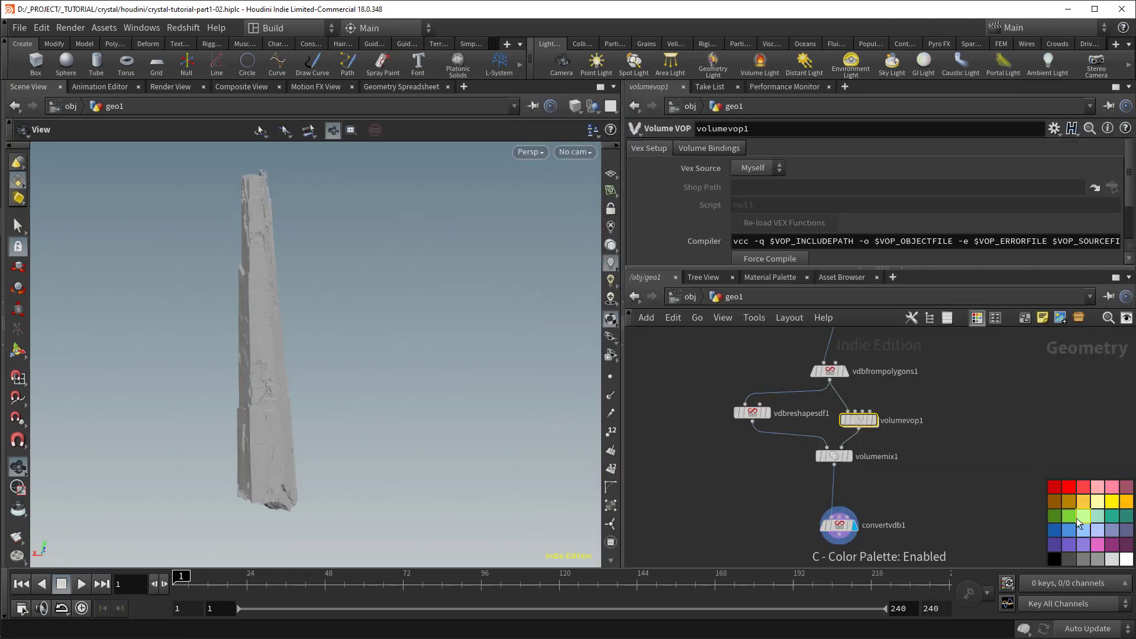
# Step: Colour the volumevop1 node green, and promote turbnoise1's Frequency, Offset and Roughness as parameters inside it
pyautogui.click(1076, 517)
pyautogui.doubleClick(859, 420)
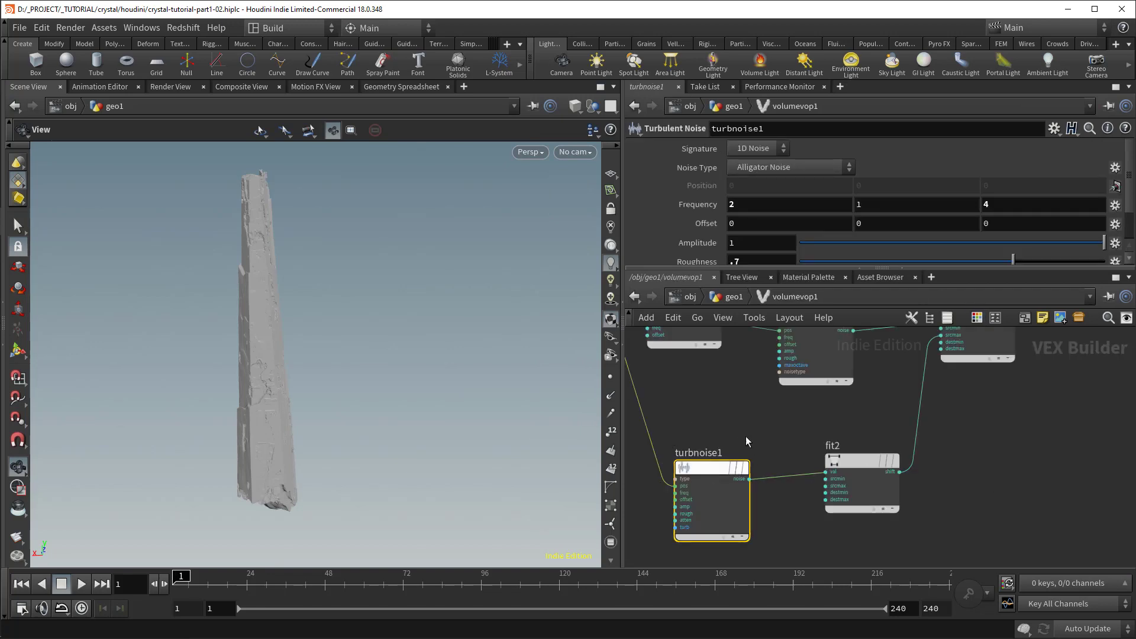
pyautogui.click(1116, 204)
pyautogui.click(1080, 207)
pyautogui.scroll(-1, 1117, 205)
pyautogui.click(1116, 207)
pyautogui.click(1080, 213)
pyautogui.click(1116, 246)
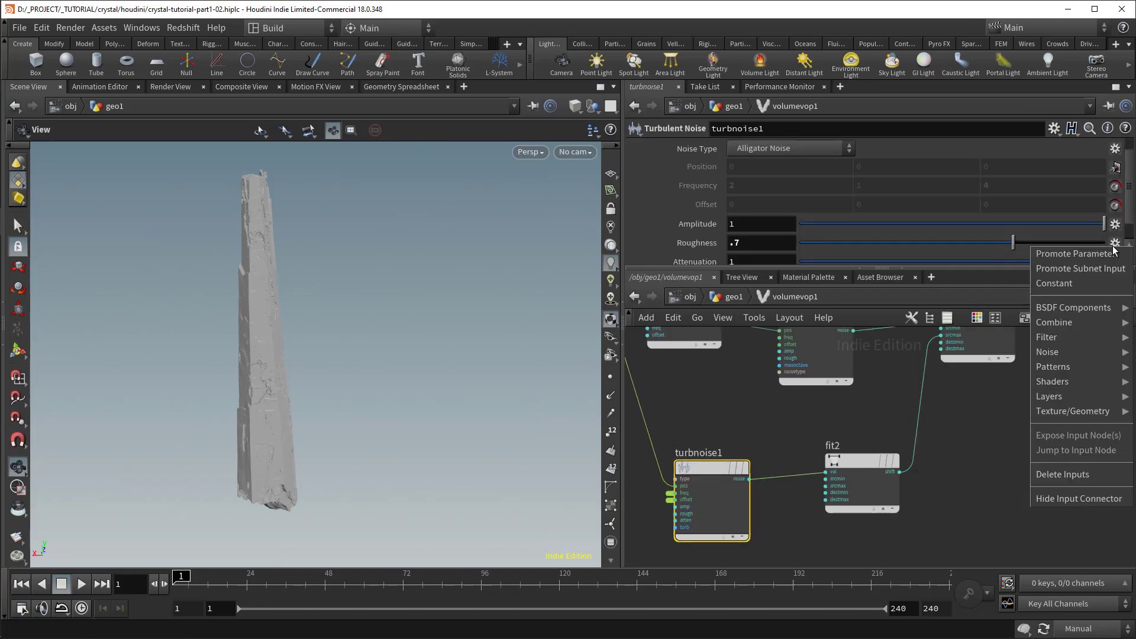
pyautogui.click(1080, 253)
pyautogui.scroll(-2, 993, 233)
# Step: Promote fit2's Source Min and Source Max as parameters
pyautogui.click(857, 460)
pyautogui.click(1126, 168)
pyautogui.click(1119, 176)
pyautogui.click(1127, 187)
pyautogui.click(1128, 195)
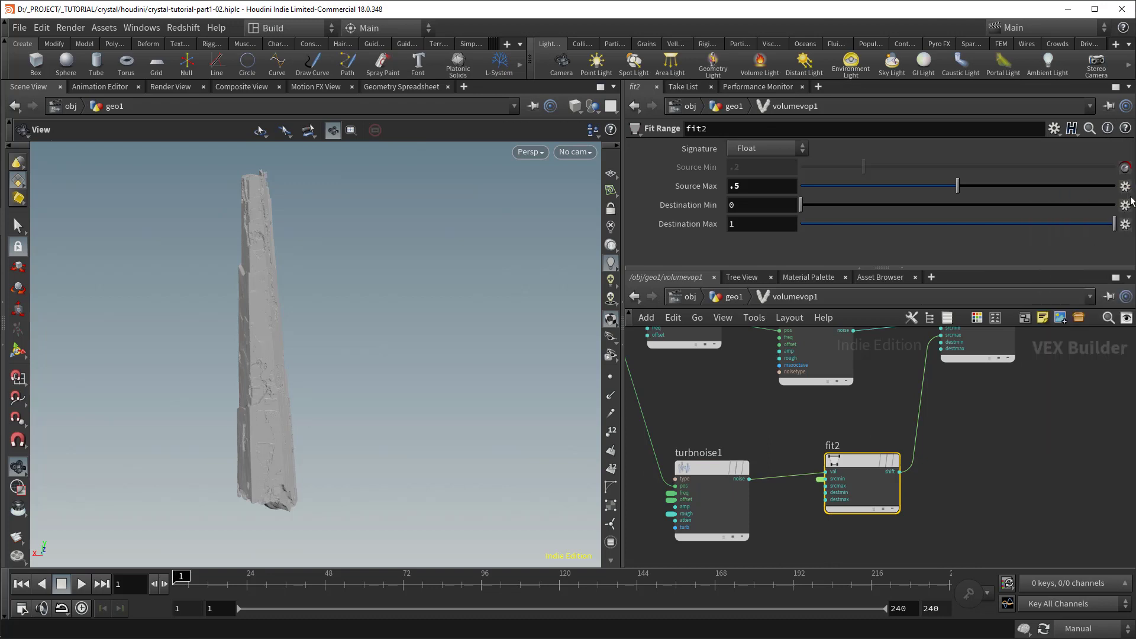
# Step: Promote aanoise1's 3D Frequency, 3D Offset and Roughness as parameters
pyautogui.moveTo(1019, 334); pyautogui.dragTo(983, 465, button='middle')
pyautogui.click(784, 471)
pyautogui.click(1116, 166)
pyautogui.click(1080, 177)
pyautogui.click(1116, 185)
pyautogui.click(1080, 195)
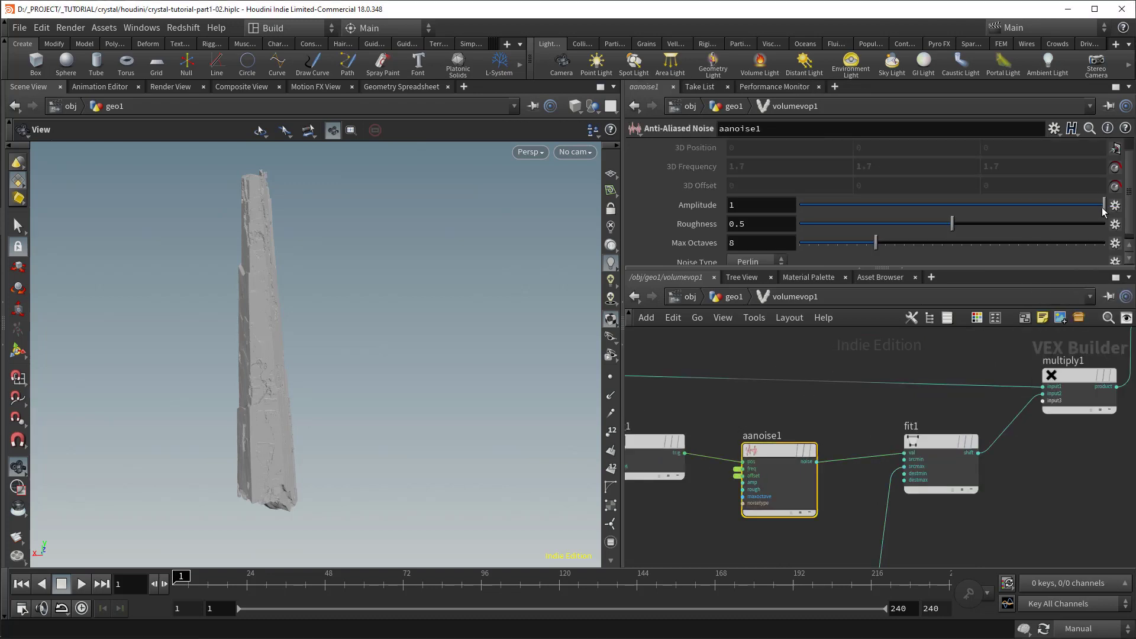
pyautogui.scroll(-1, 1117, 219)
pyautogui.click(1115, 218)
pyautogui.click(1080, 228)
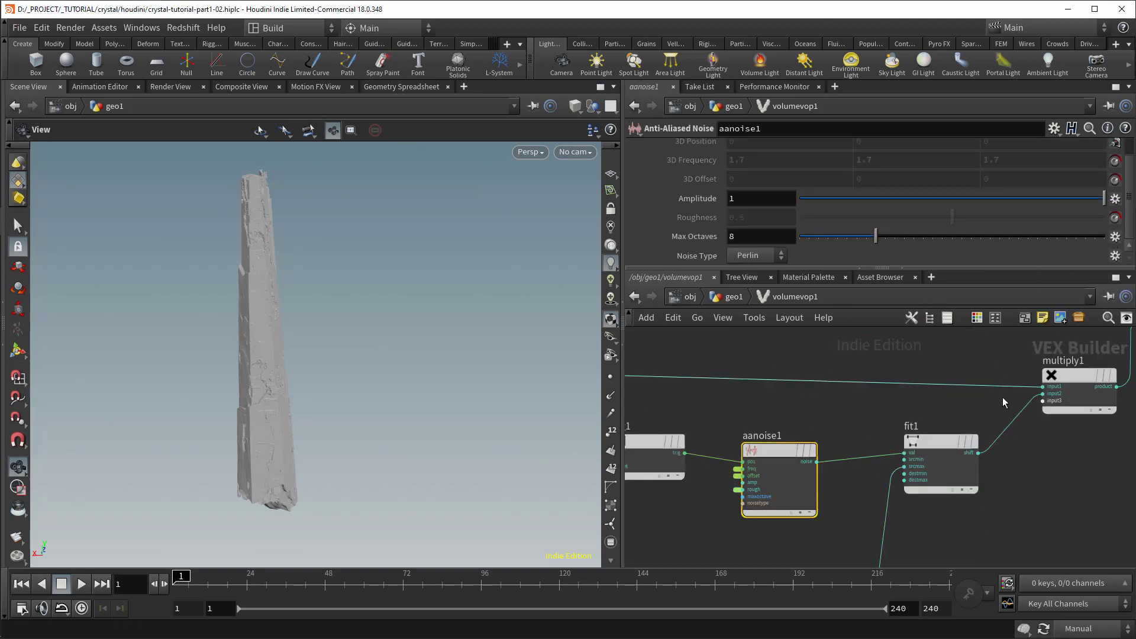
# Step: Return to geo1 and, in volumevop1's parameter interface, group freq, offset, rough, srcmin and srcmax in a new folder
pyautogui.click(943, 443)
pyautogui.scroll(-3, 926, 385)
pyautogui.click(732, 297)
pyautogui.scroll(-5, 820, 175)
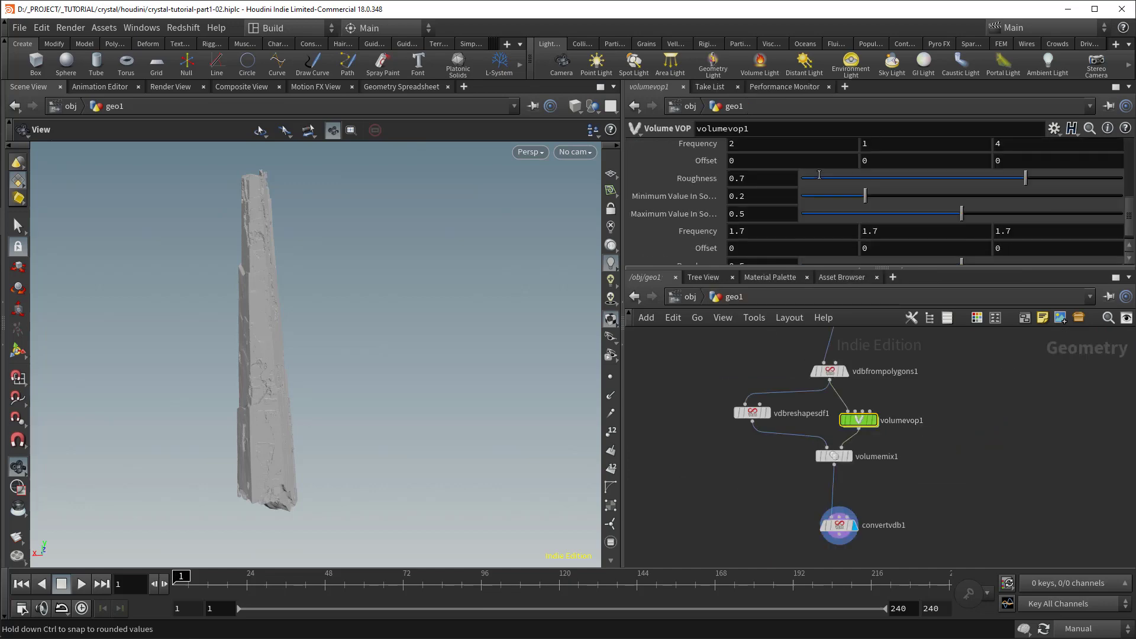
pyautogui.scroll(5, 820, 175)
pyautogui.click(1055, 128)
pyautogui.click(959, 146)
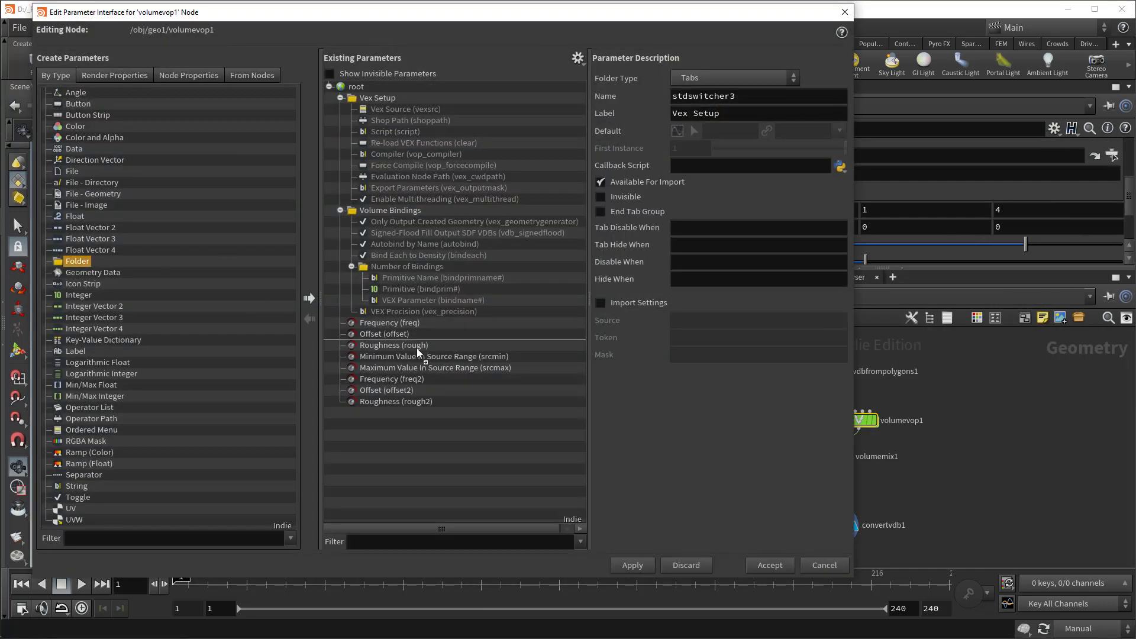
pyautogui.moveTo(418, 349); pyautogui.dragTo(393, 322)
pyautogui.click(389, 322)
pyautogui.keyDown('shift'); pyautogui.click(389, 332); pyautogui.keyUp('shift')
pyautogui.click(401, 354)
pyautogui.keyDown('shift'); pyautogui.click(406, 382); pyautogui.keyUp('shift')
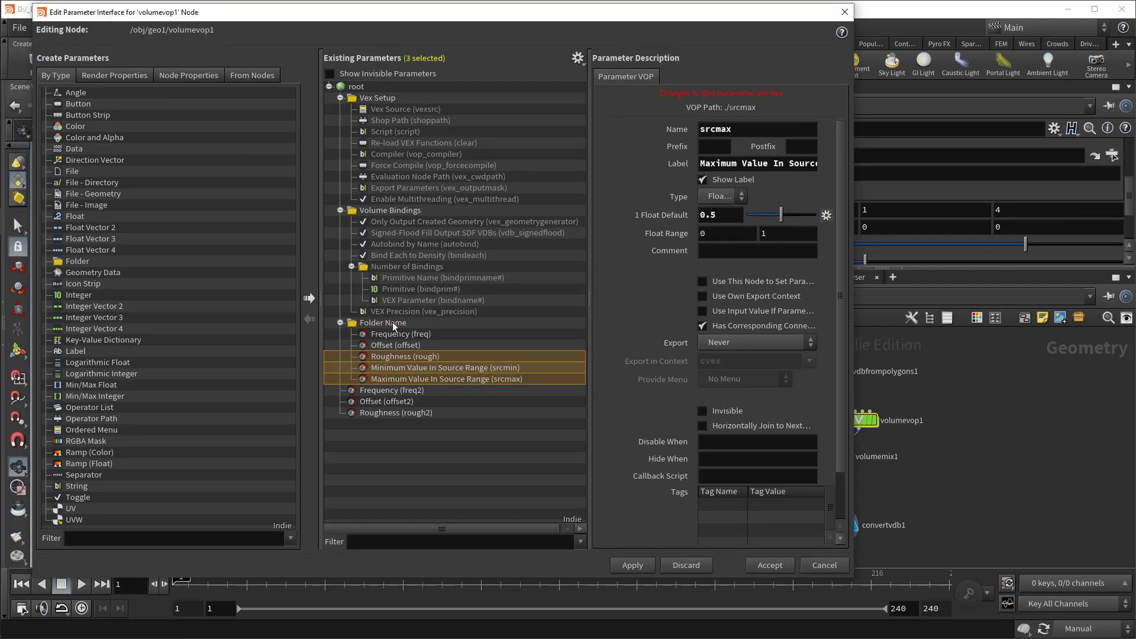
pyautogui.click(392, 322)
# Step: Label the new folder "turbulence breakup" and set its folder type to Simple
pyautogui.moveTo(733, 112); pyautogui.dragTo(612, 116)
pyautogui.write('turbulence bre')
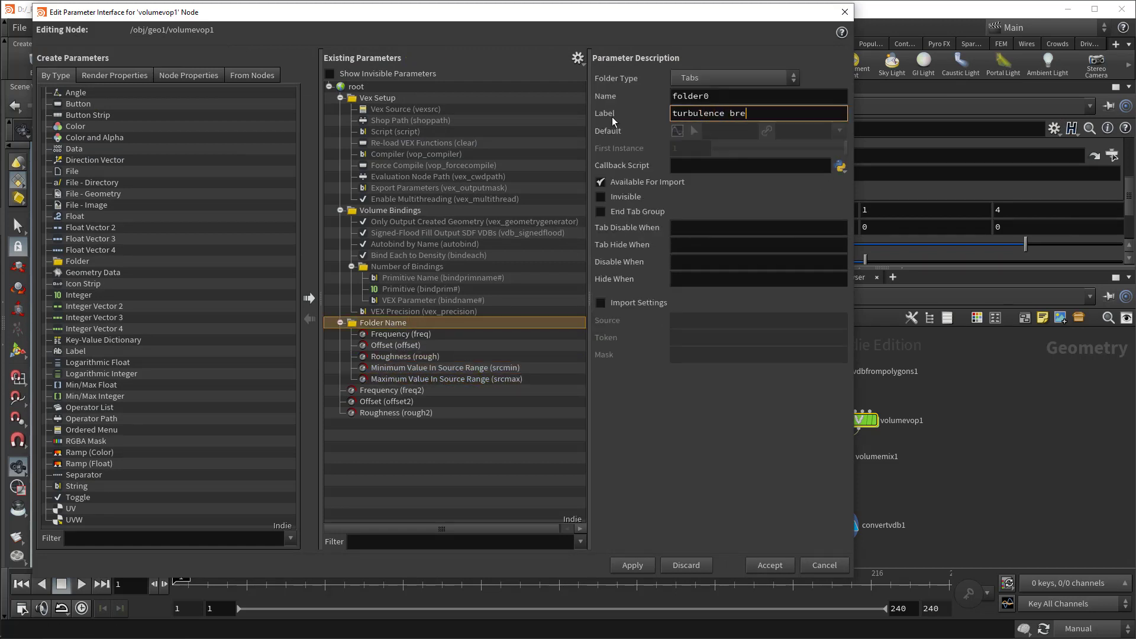
pyautogui.write('akup')
pyautogui.press('Return')
pyautogui.click(710, 78)
pyautogui.click(691, 124)
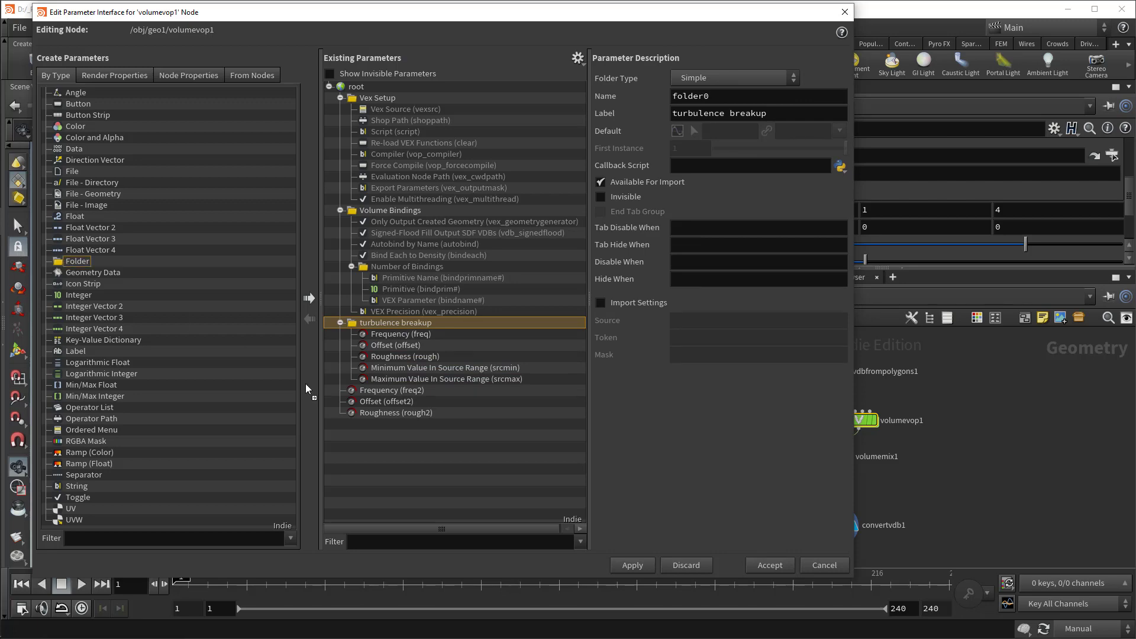
# Step: Add a second folder below and move freq2, offset2 and rough2 into it
pyautogui.click(390, 413)
pyautogui.moveTo(390, 426); pyautogui.dragTo(385, 424)
pyautogui.keyDown('shift'); pyautogui.click(389, 391); pyautogui.keyUp('shift')
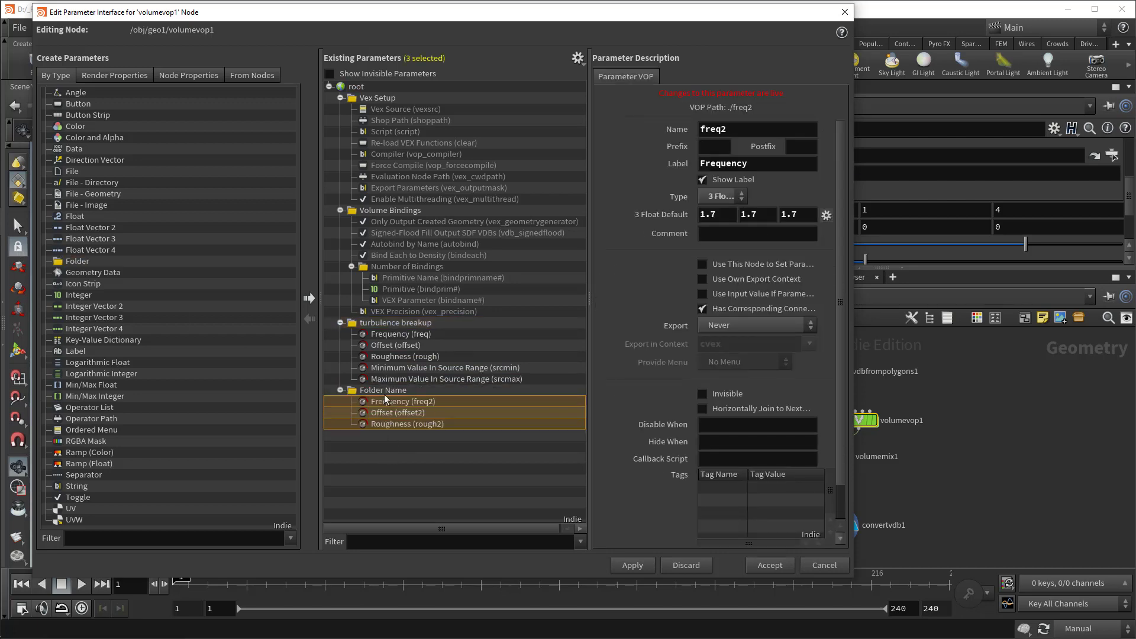
# Step: Make the second folder a Simple folder labelled "AAnoise" and accept the interface changes
pyautogui.click(385, 392)
pyautogui.click(733, 79)
pyautogui.click(727, 110)
pyautogui.moveTo(754, 111); pyautogui.dragTo(523, 137)
pyautogui.write('AAnoise')
pyautogui.press('Return')
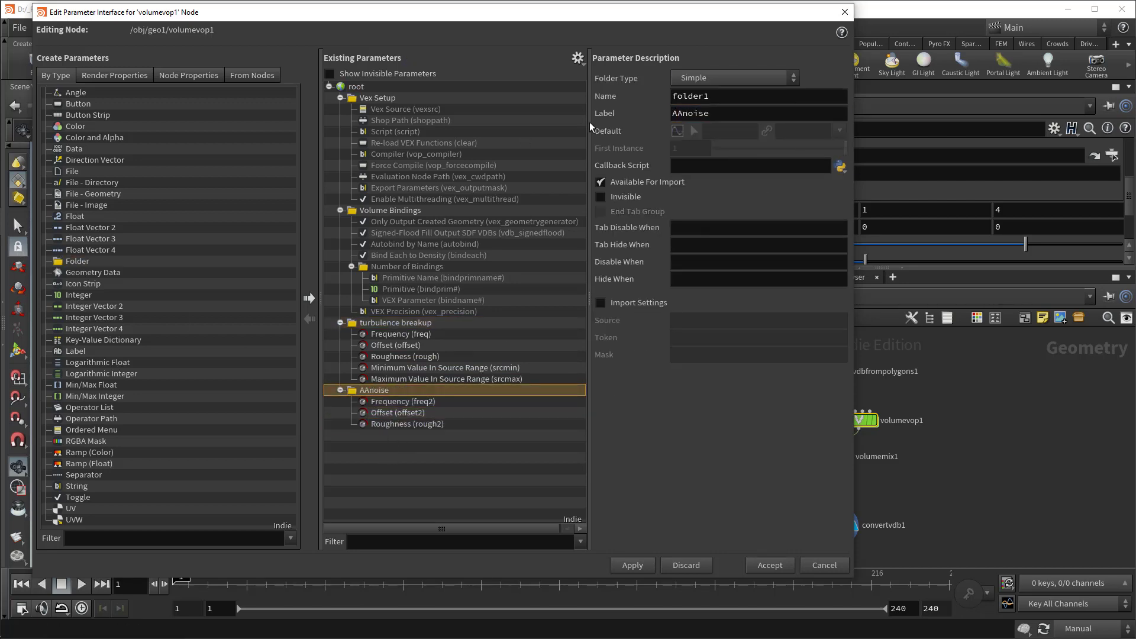
pyautogui.click(770, 565)
pyautogui.scroll(-3, 687, 215)
pyautogui.scroll(3, 688, 214)
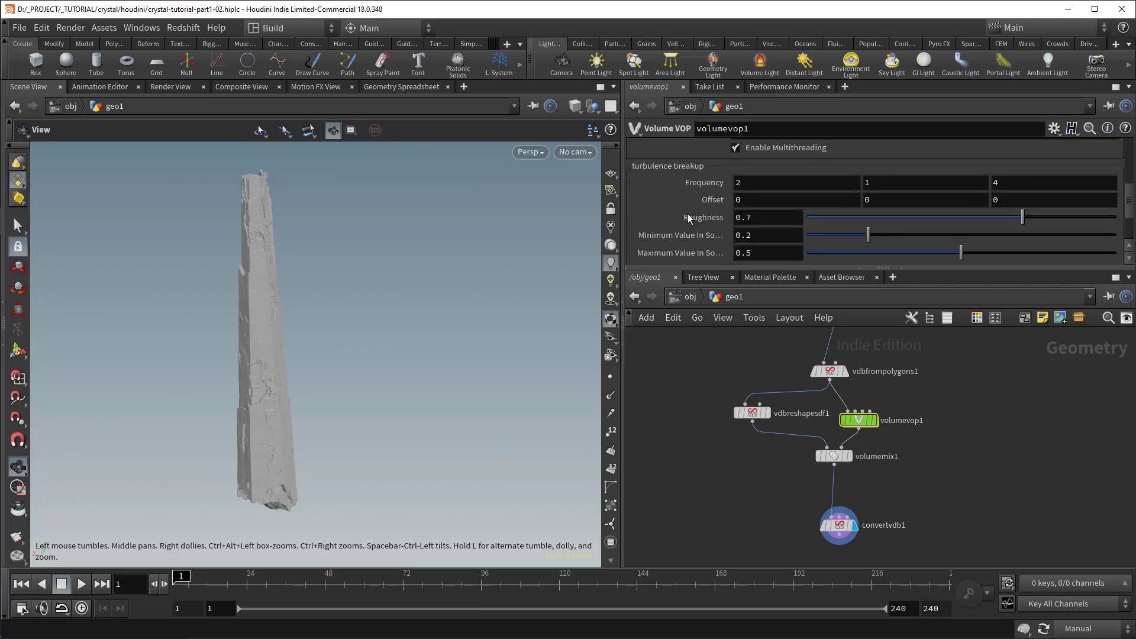
# Step: Relabel volumevop1's srcmin parameter "min input" and its srcmax parameter "max input", and accept the interface changes
pyautogui.click(1055, 128)
pyautogui.click(1066, 132)
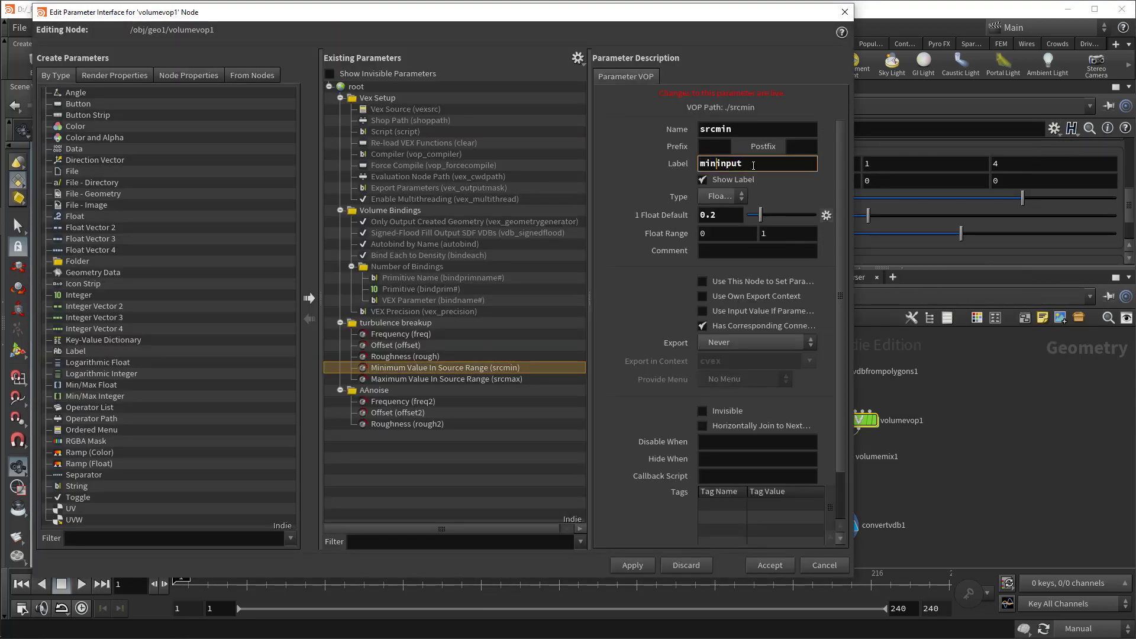
pyautogui.click(532, 379)
pyautogui.tripleClick(757, 170)
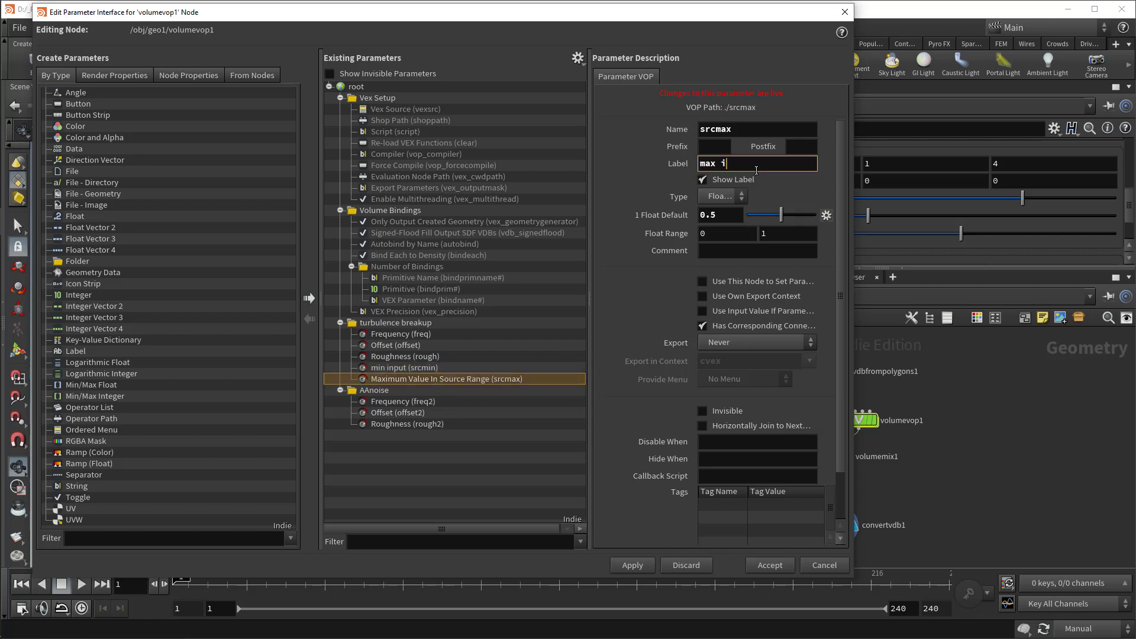
pyautogui.click(770, 565)
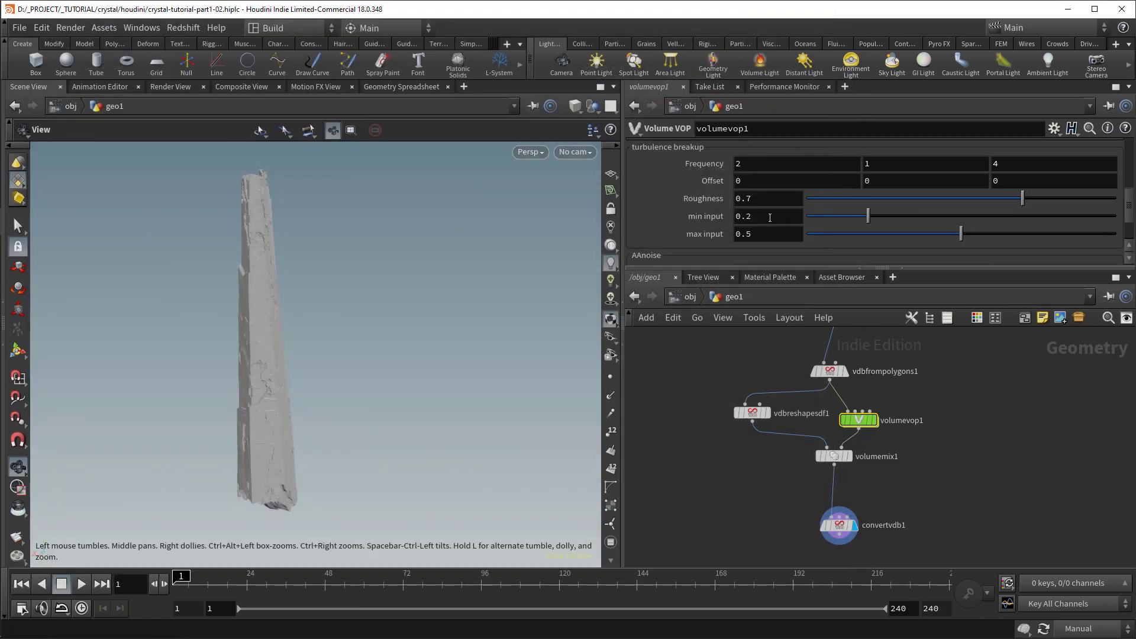
pyautogui.moveTo(878, 334); pyautogui.dragTo(890, 465, button='middle')
pyautogui.moveTo(903, 384); pyautogui.dragTo(875, 494, button='middle')
pyautogui.scroll(1, 835, 488)
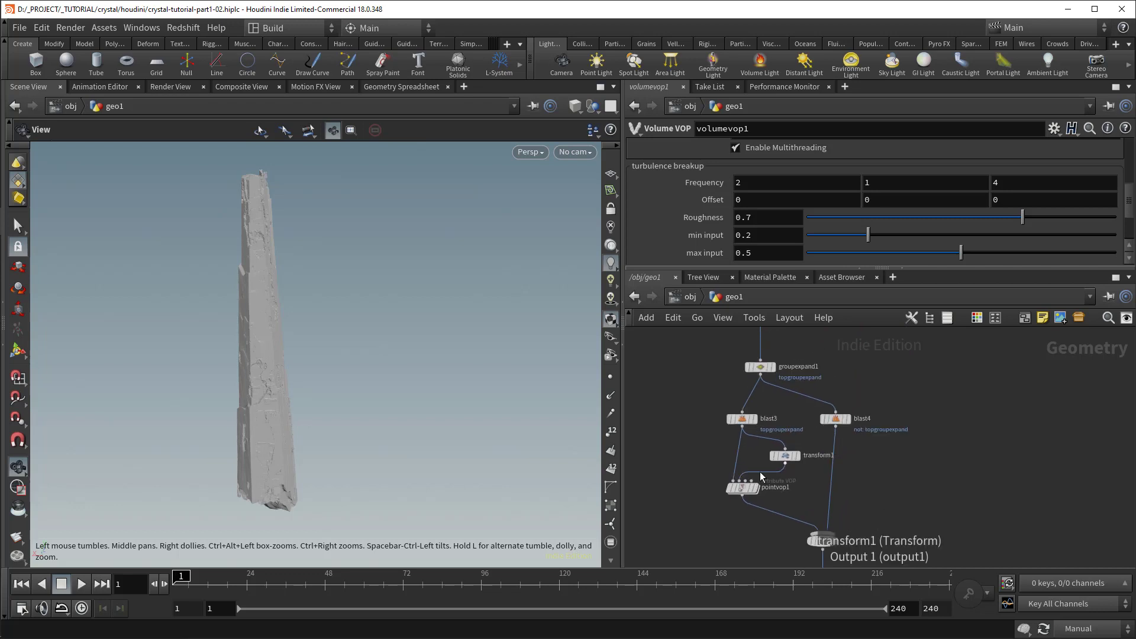
# Step: Colour the pointvop1 node green and rename it edge_breakups
pyautogui.moveTo(744, 489); pyautogui.dragTo(750, 492)
pyautogui.press('c')
pyautogui.click(1066, 515)
pyautogui.scroll(3, 787, 488)
pyautogui.doubleClick(793, 494)
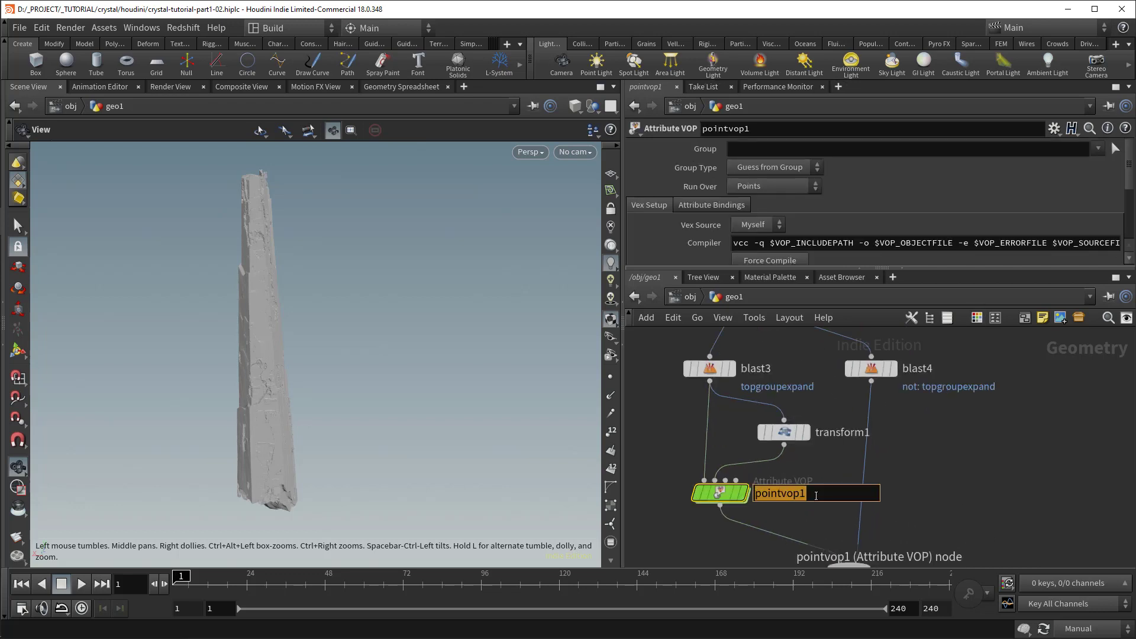
pyautogui.press('Return')
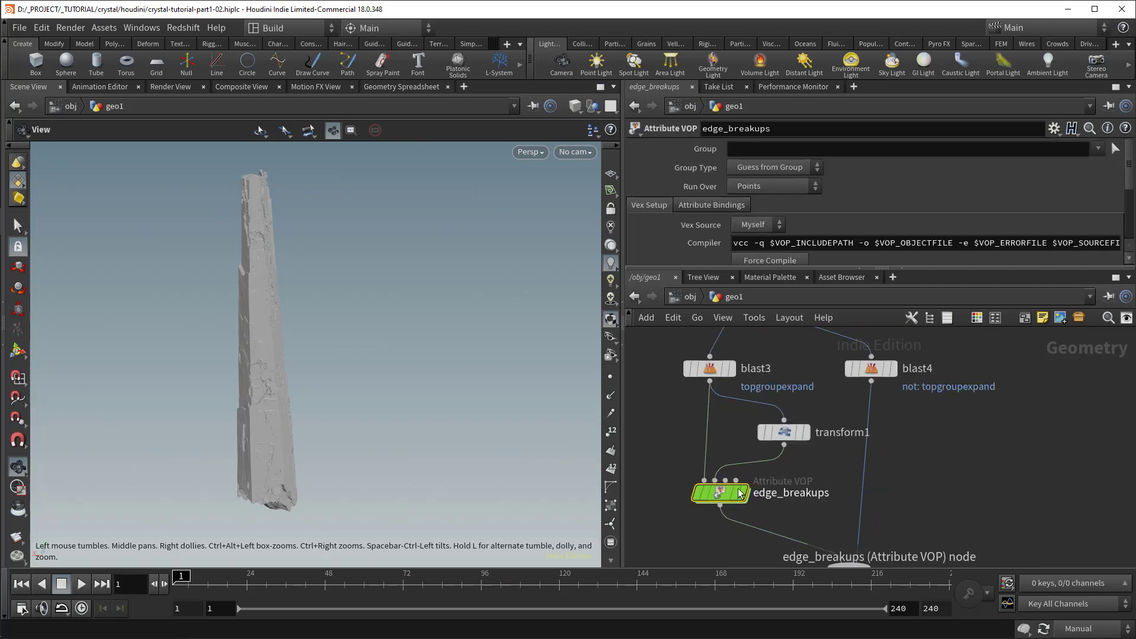
# Step: Inside edge_breakups, promote turbnoise1's Frequency, Noise Type, Offset, Amplitude and Roughness to node parameters
pyautogui.doubleClick(721, 494)
pyautogui.click(1115, 159)
pyautogui.click(1115, 167)
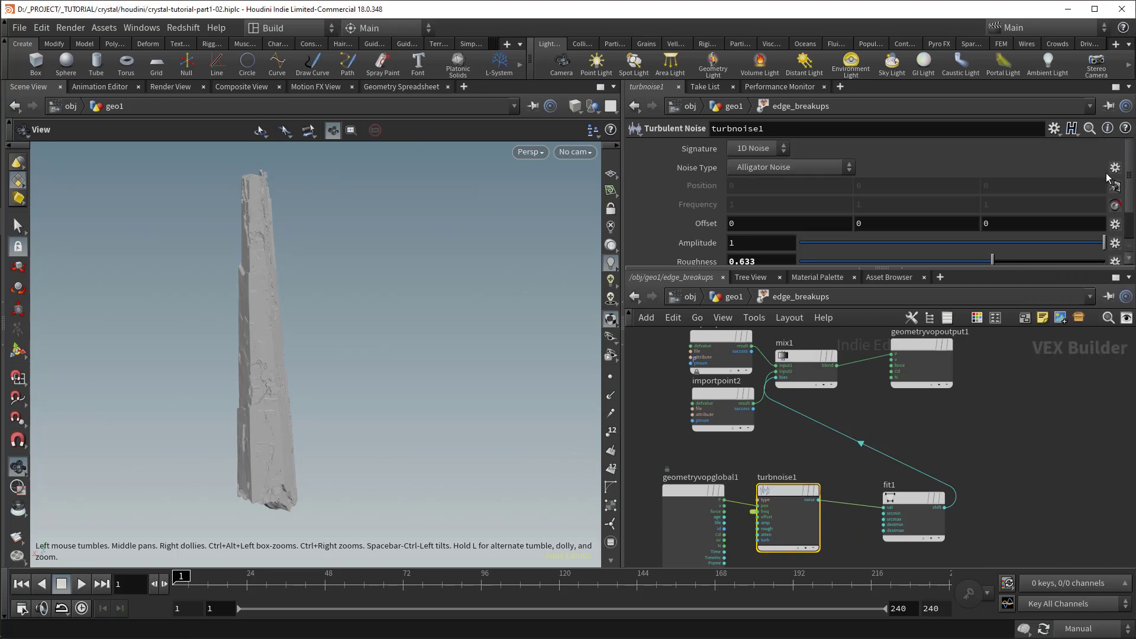
pyautogui.click(1116, 166)
pyautogui.click(1119, 175)
pyautogui.scroll(-2, 1113, 177)
pyautogui.click(1114, 180)
pyautogui.click(1116, 186)
pyautogui.click(1116, 198)
pyautogui.click(1121, 205)
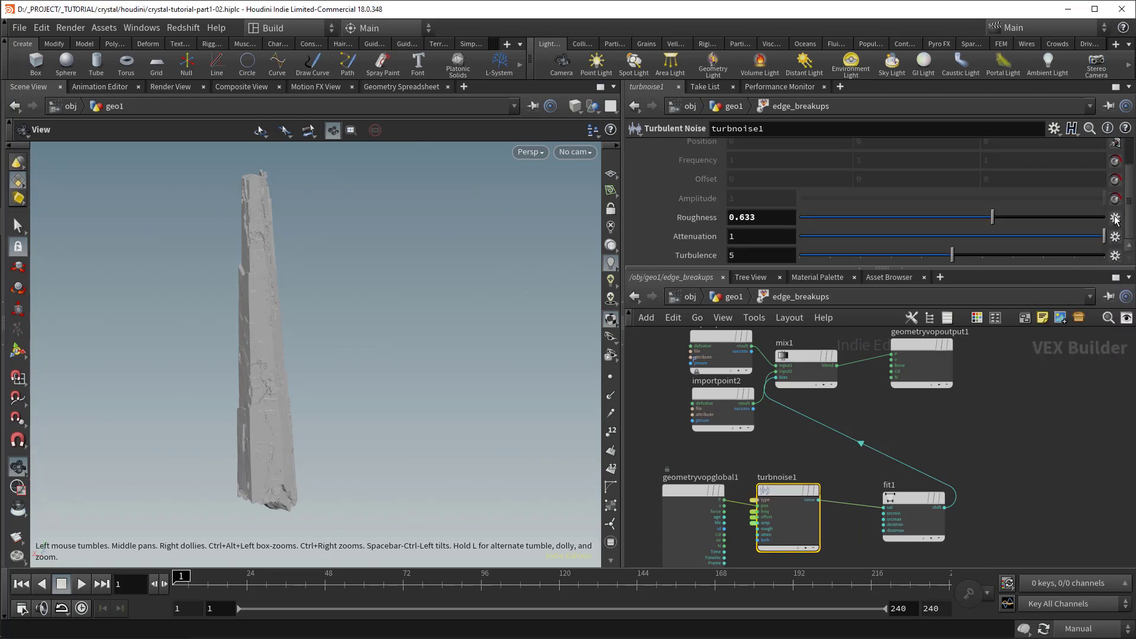
pyautogui.click(1116, 217)
pyautogui.click(1117, 224)
# Step: Promote fit1's Source Min and Source Max to node parameters and return to the geo1 network
pyautogui.click(913, 499)
pyautogui.click(1127, 168)
pyautogui.click(1127, 175)
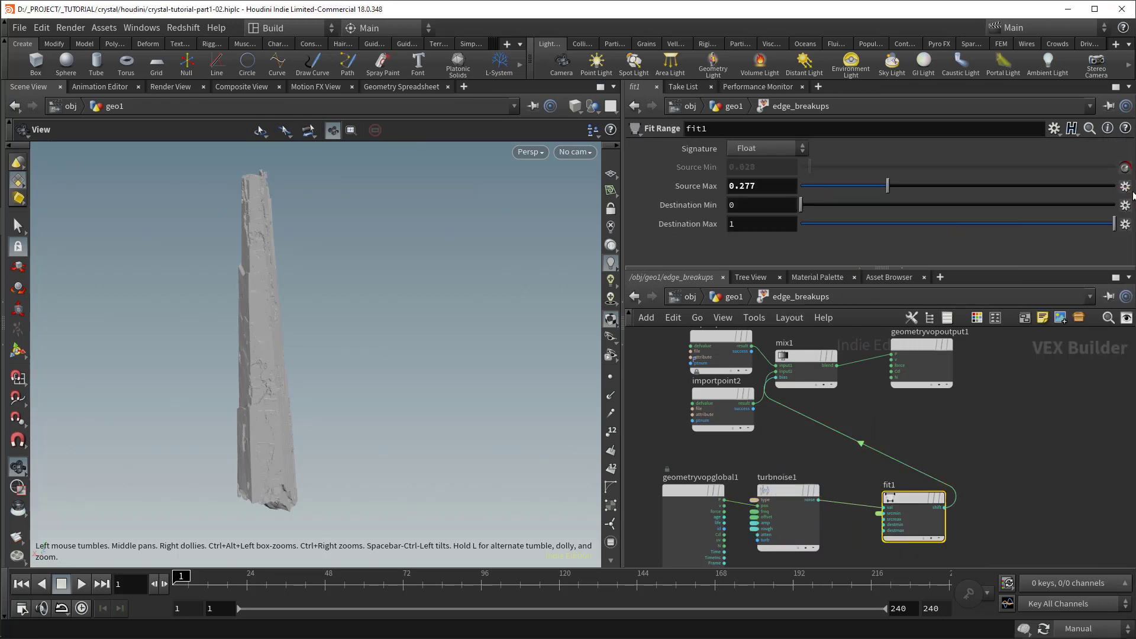
pyautogui.click(1127, 186)
pyautogui.click(1128, 193)
pyautogui.click(728, 299)
pyautogui.scroll(-5, 880, 198)
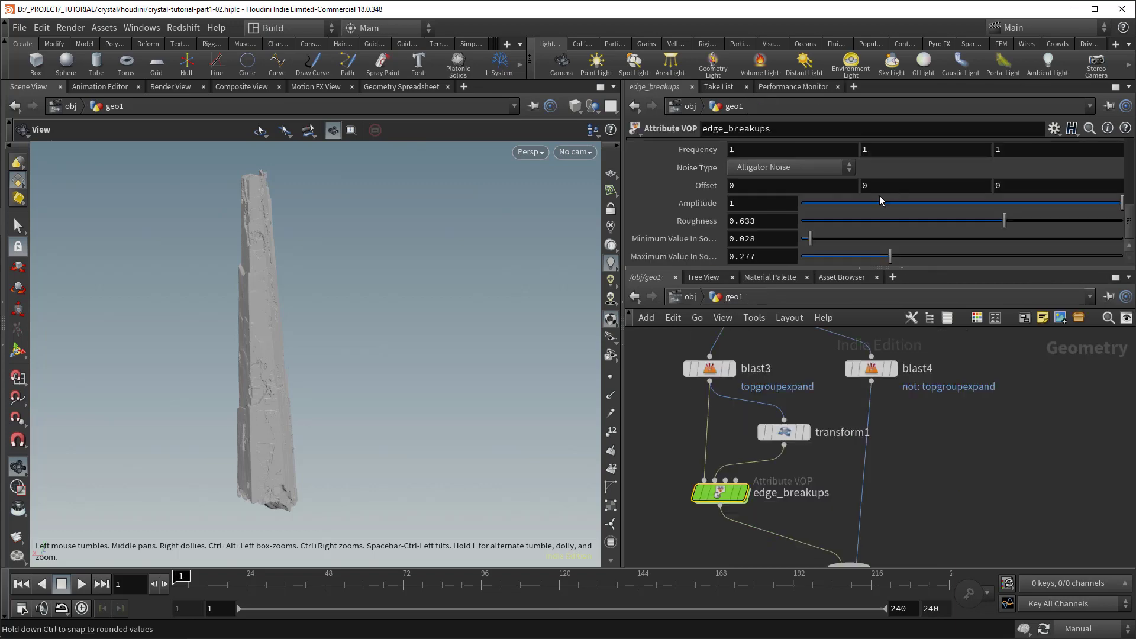
# Step: Add a folder to the edge_breakups parameter interface and put the promoted noise and fit parameters in it
pyautogui.click(1054, 129)
pyautogui.moveTo(75, 261); pyautogui.dragTo(387, 425)
pyautogui.keyDown('shift'); pyautogui.click(381, 435); pyautogui.keyUp('shift')
# Step: Relabel srcmin "min input" and srcmax "max input", put Noise Type above Frequency, and accept the interface changes
pyautogui.click(426, 492)
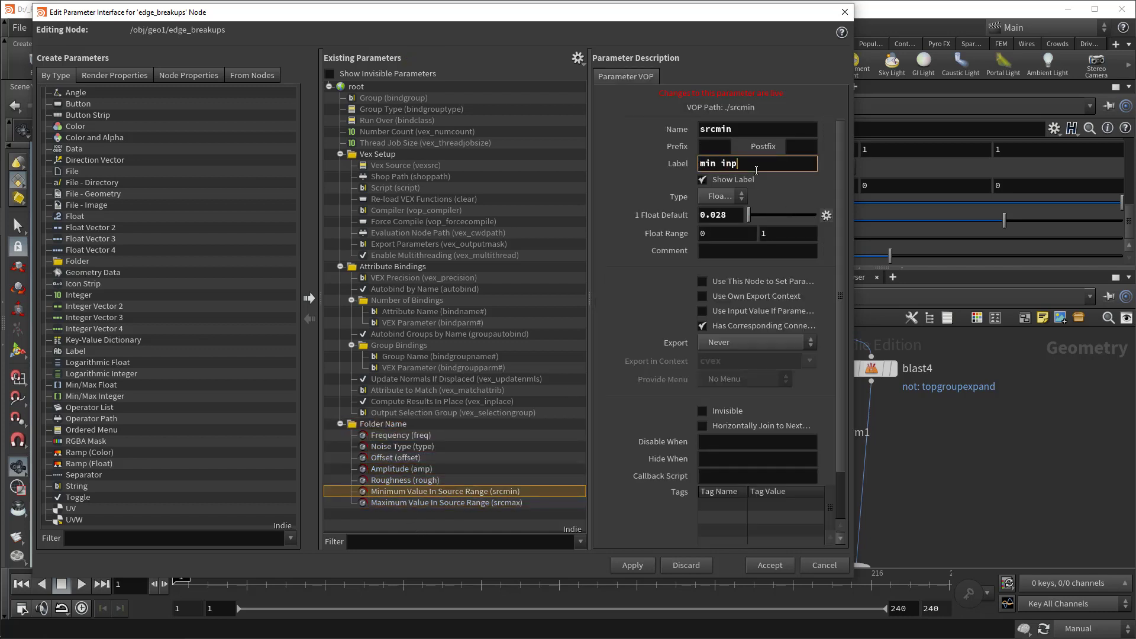
pyautogui.press('Down')
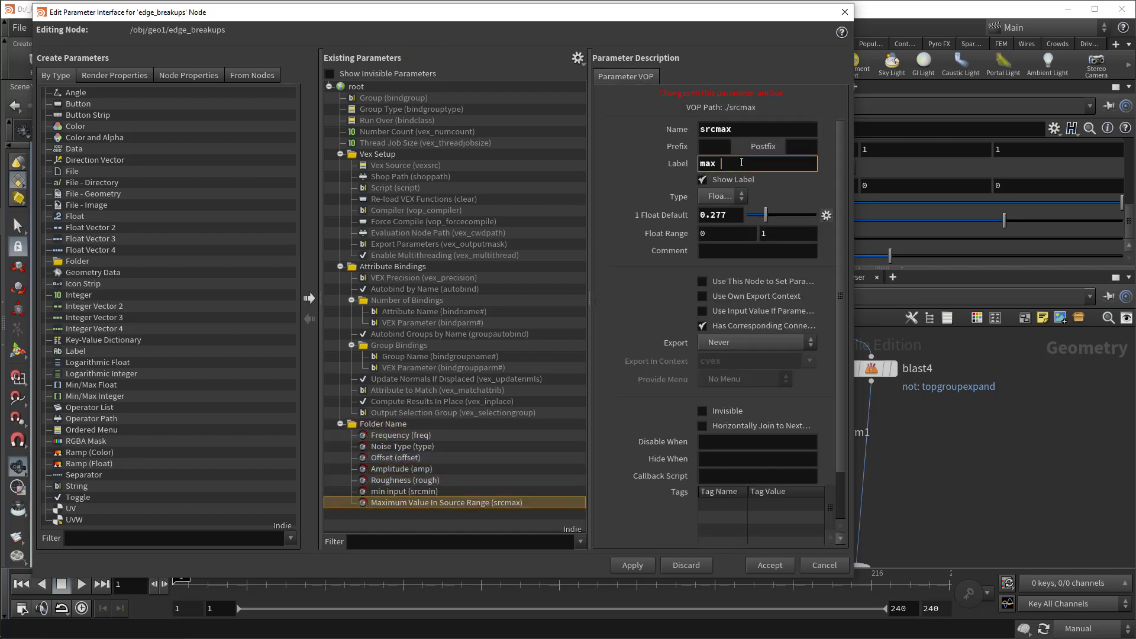
pyautogui.moveTo(409, 437); pyautogui.dragTo(409, 434)
pyautogui.click(770, 565)
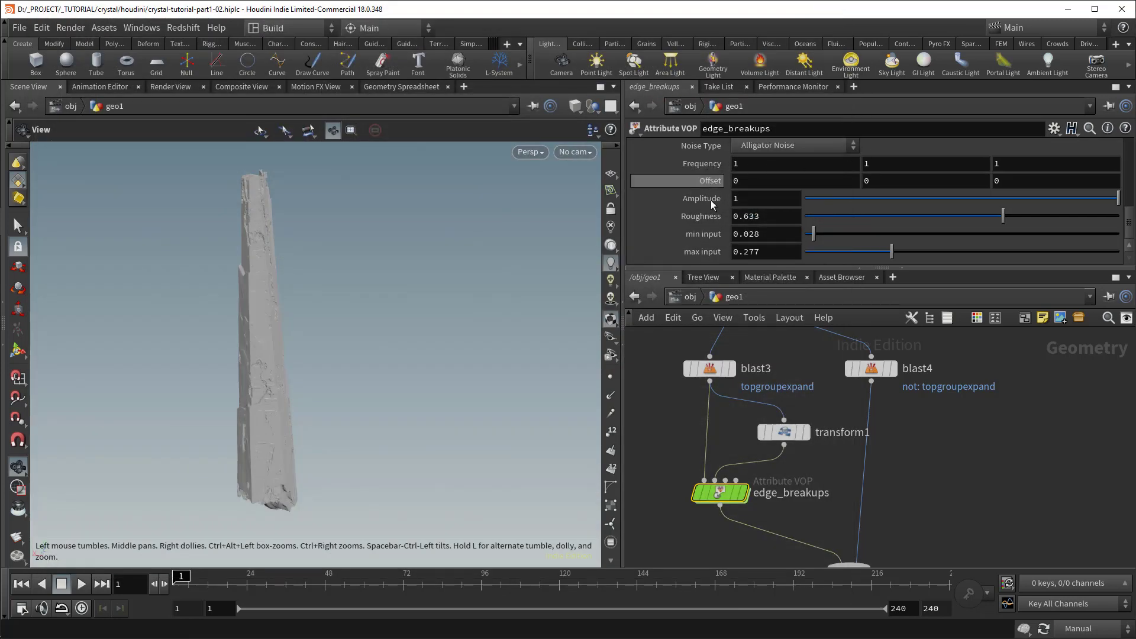
# Step: Colour the subdivide1 node green
pyautogui.moveTo(802, 491); pyautogui.dragTo(787, 526, button='middle')
pyautogui.scroll(-3, 787, 527)
pyautogui.moveTo(875, 390); pyautogui.dragTo(826, 477, button='middle')
pyautogui.scroll(-2, 873, 455)
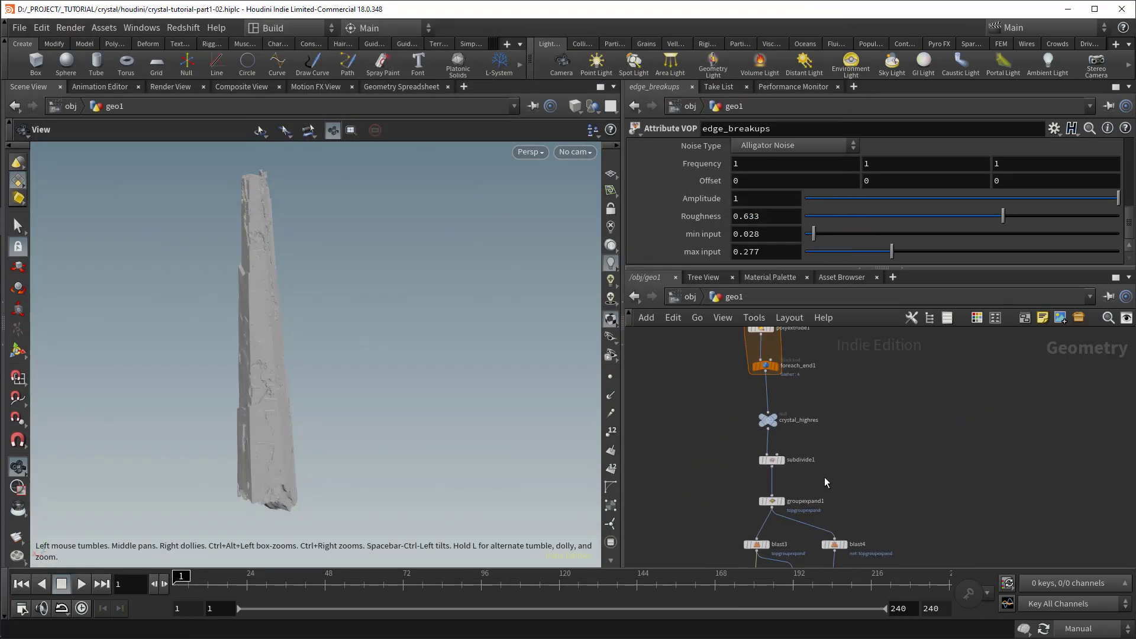
pyautogui.click(772, 460)
pyautogui.press('c')
pyautogui.press('c')
# Step: Maximize the network editor and enclose all nodes from crystal_highres down to convertvdb1 in a network box
pyautogui.scroll(-2, 891, 432)
pyautogui.hotkey('ctrl', 'b')
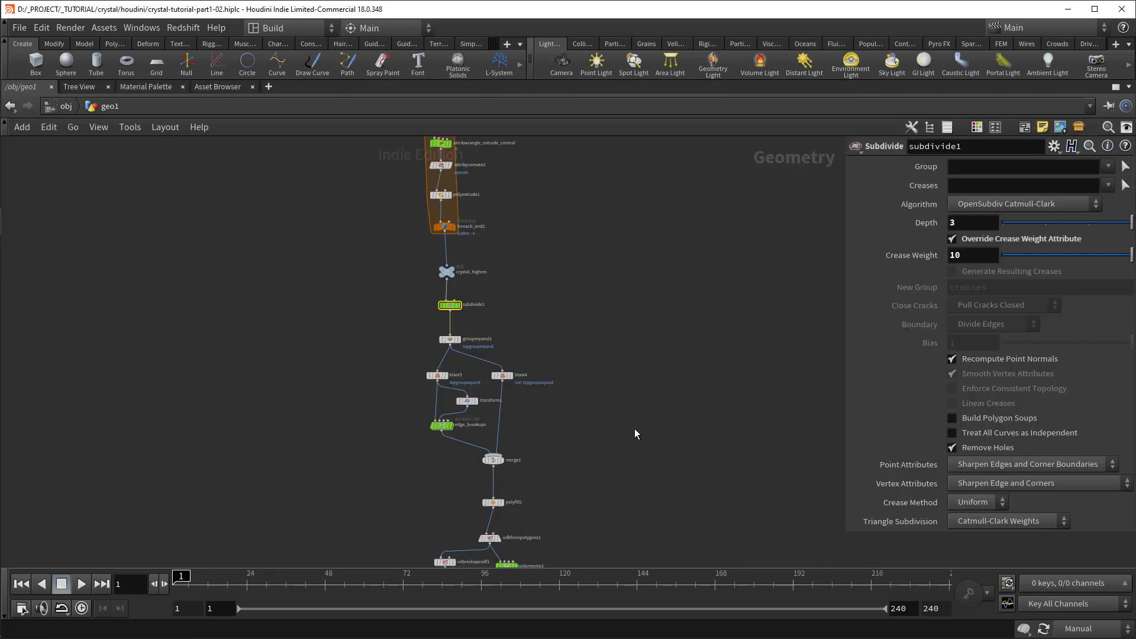
pyautogui.scroll(-3, 635, 428)
pyautogui.moveTo(624, 509); pyautogui.dragTo(402, 193)
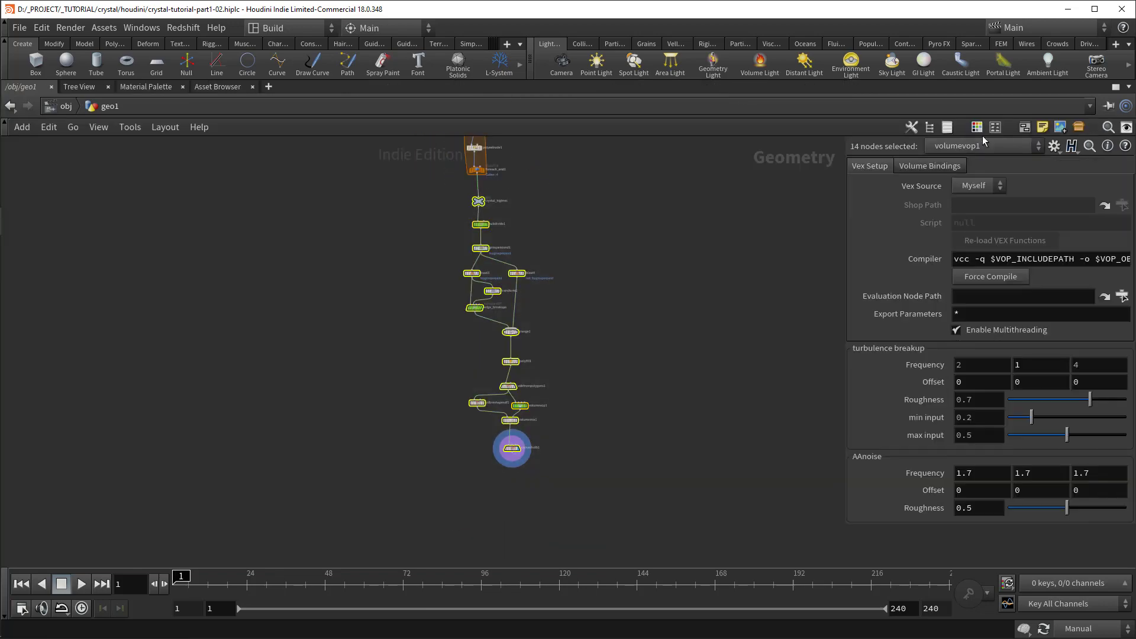
pyautogui.hotkey('shift', 'o')
# Step: Enclose the nodes from crystal_cluster to foreach_end1, including the blast2 side branch, in a network box
pyautogui.scroll(5, 507, 370)
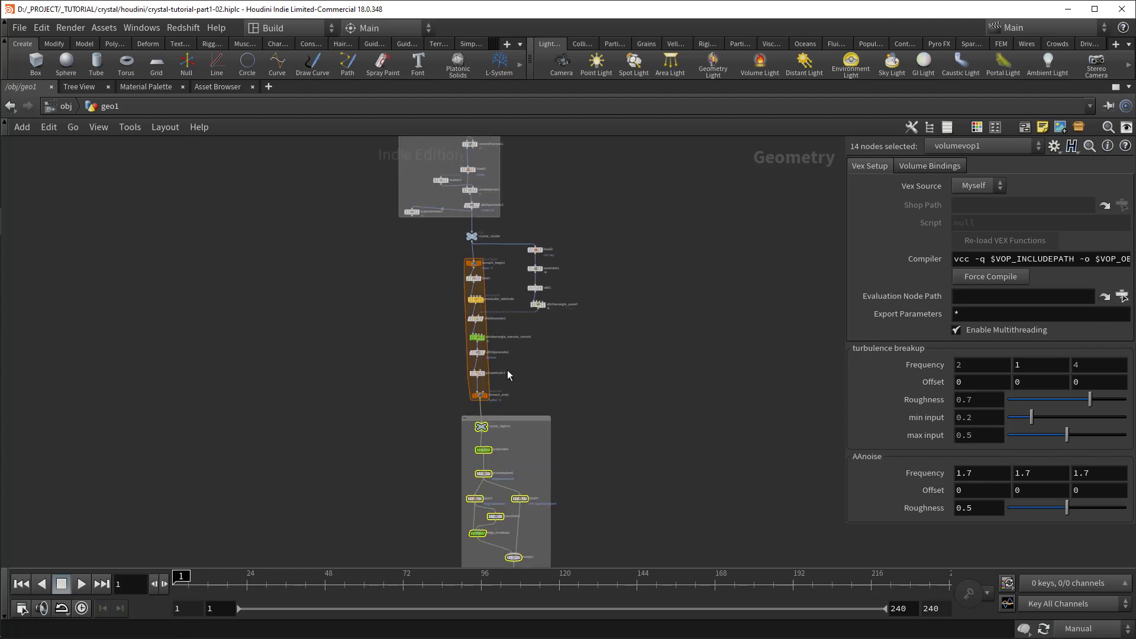
pyautogui.moveTo(536, 352); pyautogui.dragTo(655, 194)
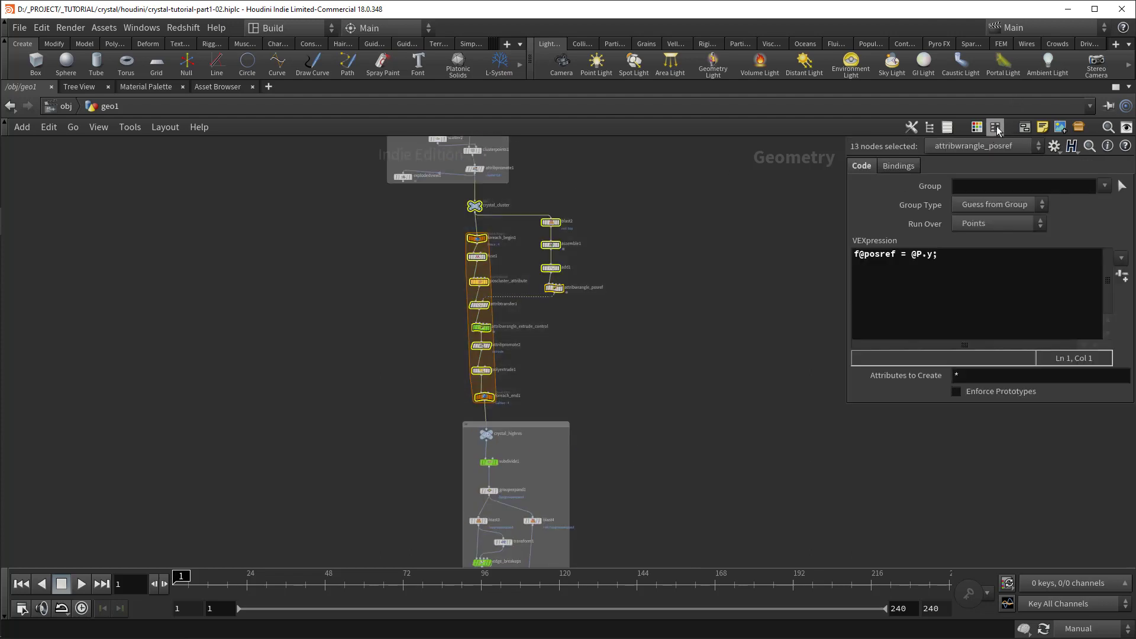
pyautogui.hotkey('shift', 'o')
pyautogui.click(648, 300)
pyautogui.scroll(-3, 612, 391)
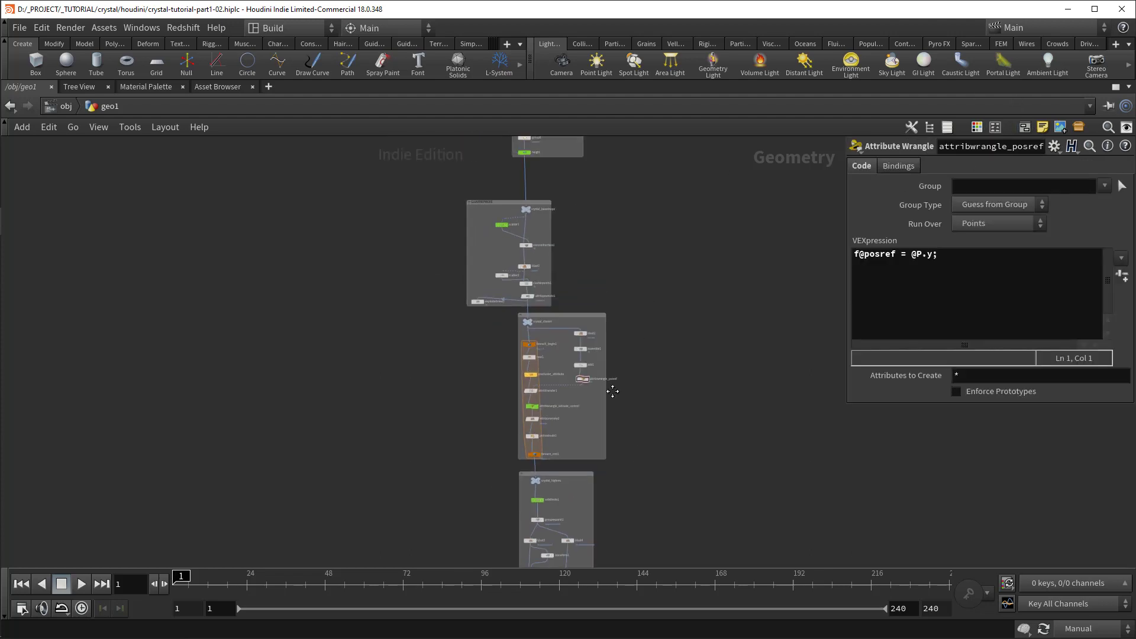
# Step: Title the network box around the crystal_cluster nodes "EXTRUDE CLUSTER"
pyautogui.scroll(6, 513, 331)
pyautogui.doubleClick(563, 367)
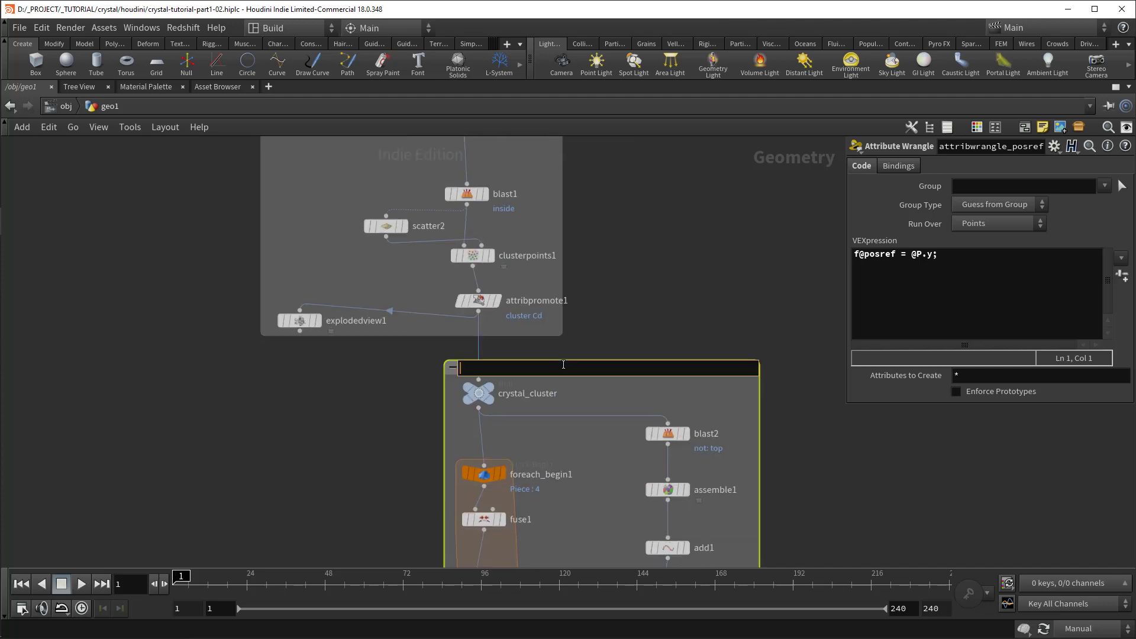
pyautogui.scroll(-3, 535, 243)
pyautogui.write('EXTRUDE CLUSTER')
pyautogui.press('Return')
pyautogui.scroll(-2, 667, 379)
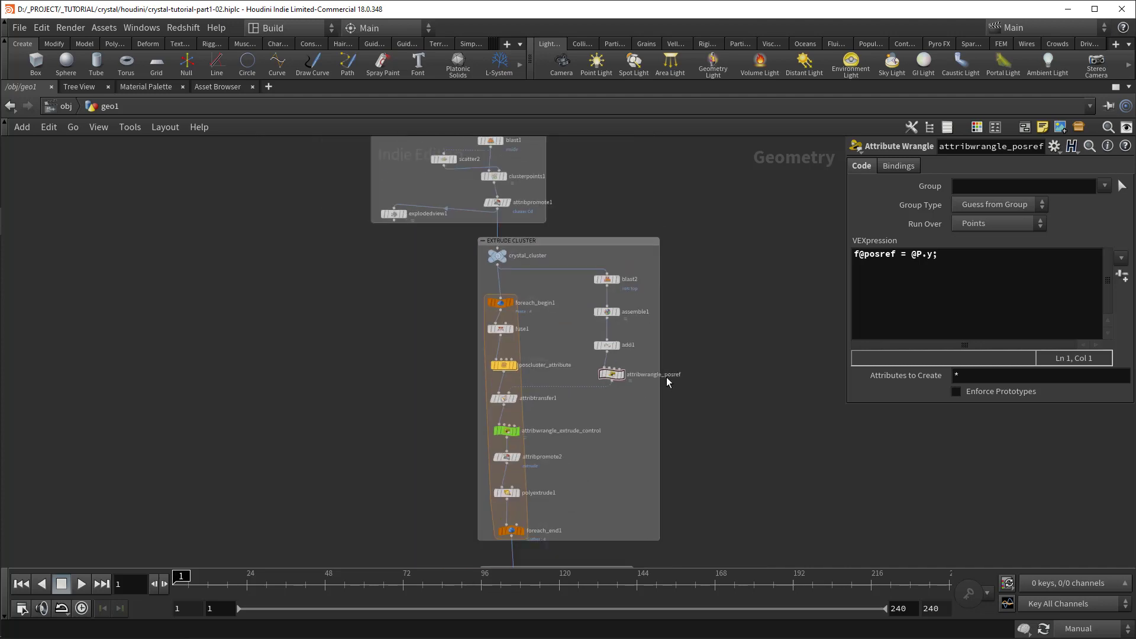
# Step: Colour the network box around the crystal_highres nodes teal and give it a title
pyautogui.click(618, 242)
pyautogui.moveTo(577, 541); pyautogui.dragTo(562, 337, button='middle')
pyautogui.scroll(3, 555, 379)
pyautogui.click(555, 360)
pyautogui.press('c')
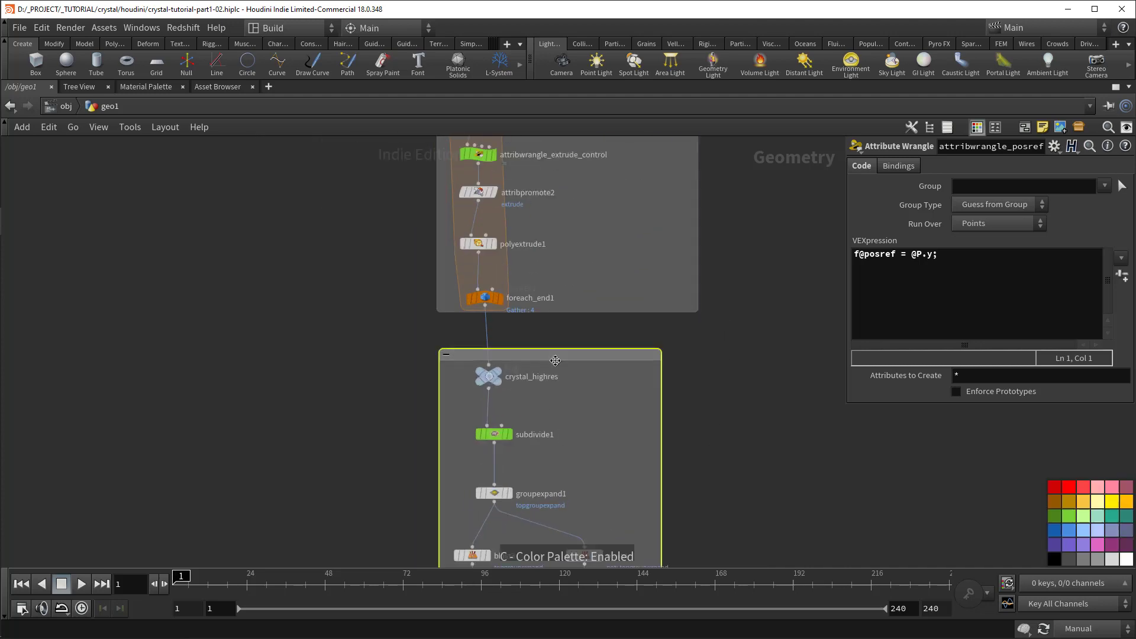
pyautogui.click(1105, 519)
pyautogui.press('c')
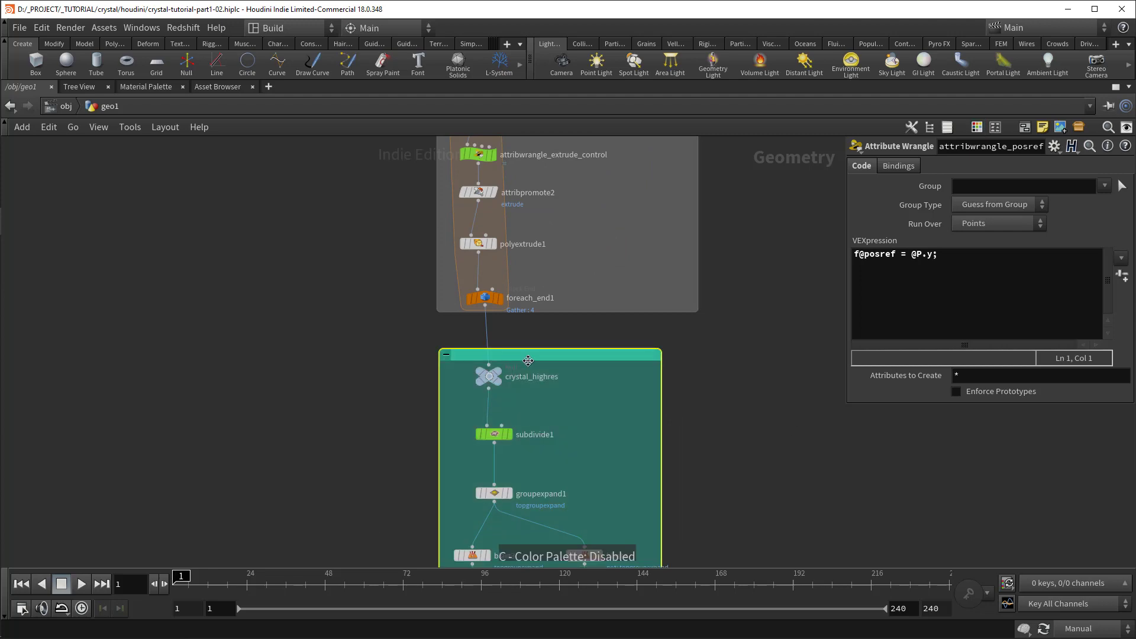
pyautogui.doubleClick(534, 356)
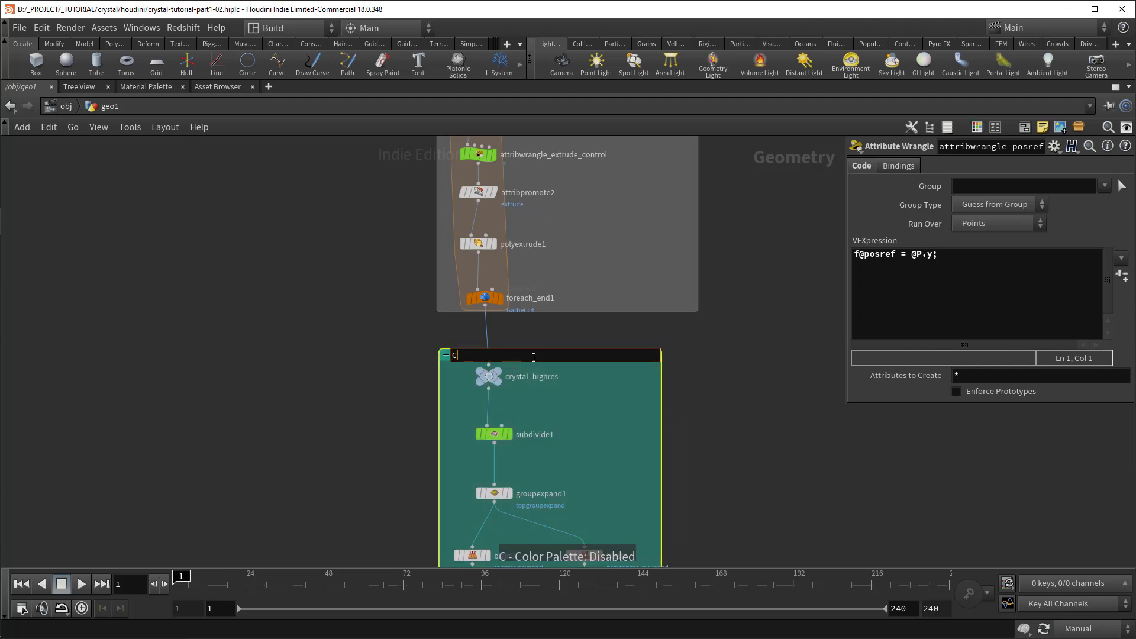
pyautogui.press('Return')
# Step: Colour the CRYSTAL BASE SHAPE network box green
pyautogui.scroll(-3, 535, 357)
pyautogui.moveTo(535, 357); pyautogui.dragTo(585, 501, button='middle')
pyautogui.scroll(-3, 586, 500)
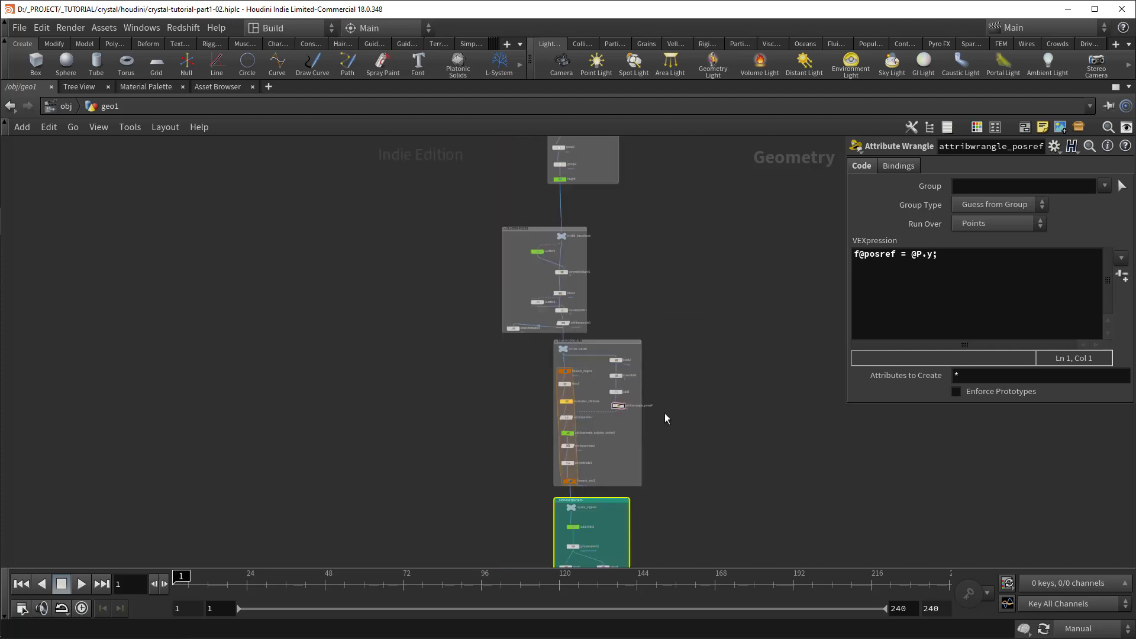
pyautogui.moveTo(587, 145); pyautogui.dragTo(581, 331, button='middle')
pyautogui.scroll(3, 581, 321)
pyautogui.click(575, 250)
pyautogui.press('c')
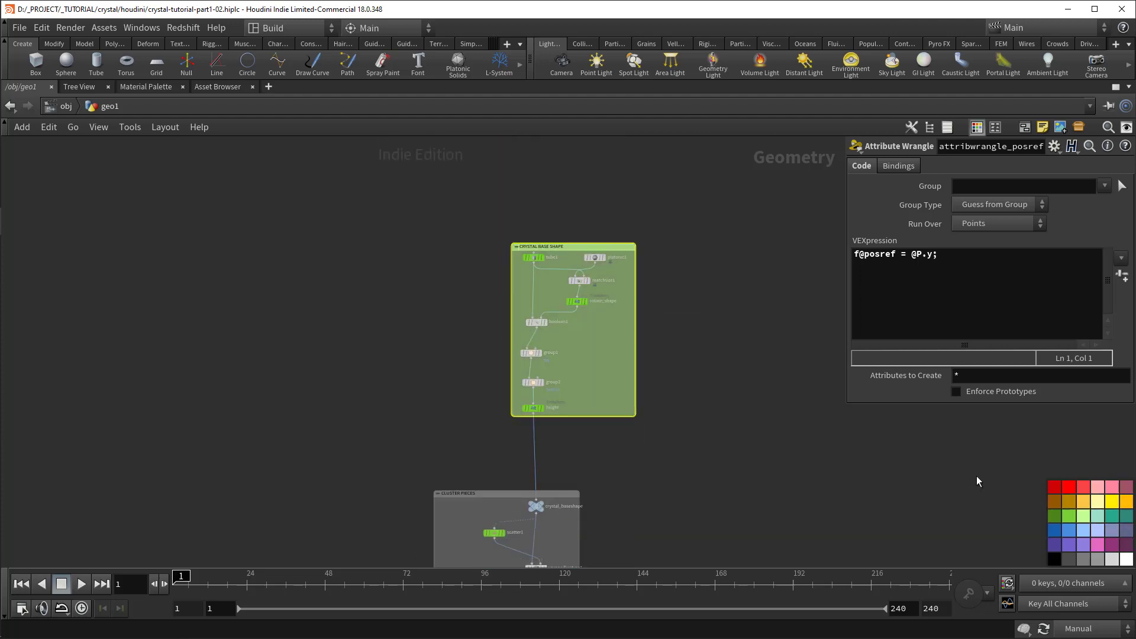
pyautogui.click(1068, 516)
pyautogui.press('c')
# Step: Add a Null node below convertvdb1 and connect it to that node's output
pyautogui.moveTo(679, 463); pyautogui.dragTo(636, 275, button='middle')
pyautogui.scroll(-3, 640, 278)
pyautogui.moveTo(698, 388); pyautogui.dragTo(680, 244, button='middle')
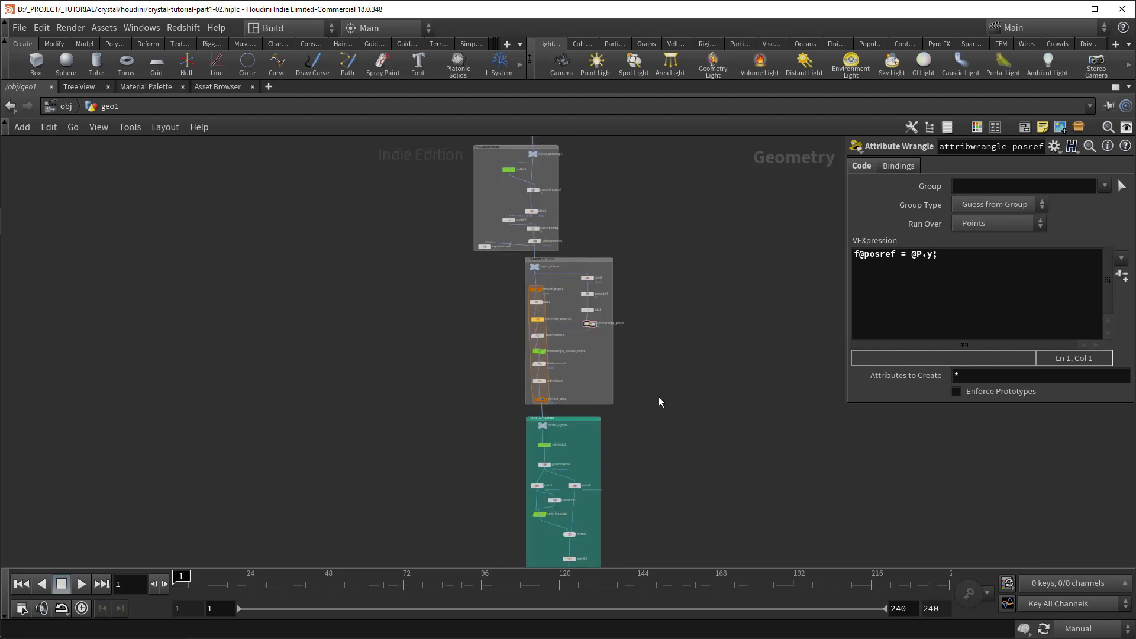
pyautogui.moveTo(648, 470); pyautogui.dragTo(652, 267, button='middle')
pyautogui.scroll(6, 577, 426)
pyautogui.press('Tab')
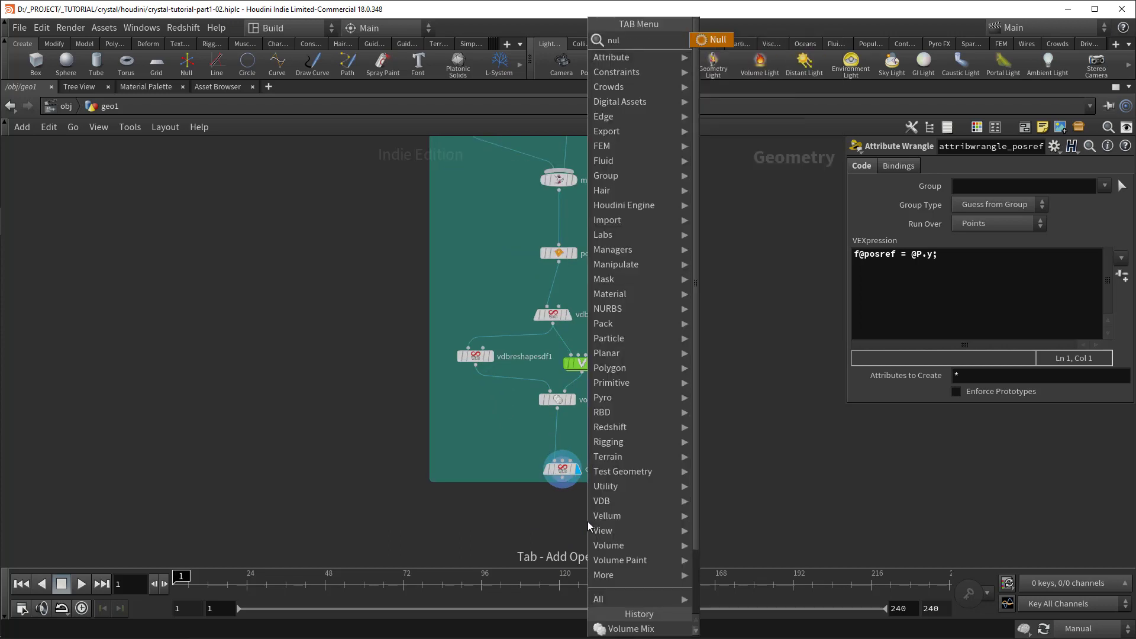
pyautogui.write('null')
pyautogui.press('Return')
pyautogui.click(578, 480)
# Step: Rename the new Null node OUTPOUT_CRYSTAL
pyautogui.scroll(2, 603, 438)
pyautogui.doubleClick(599, 493)
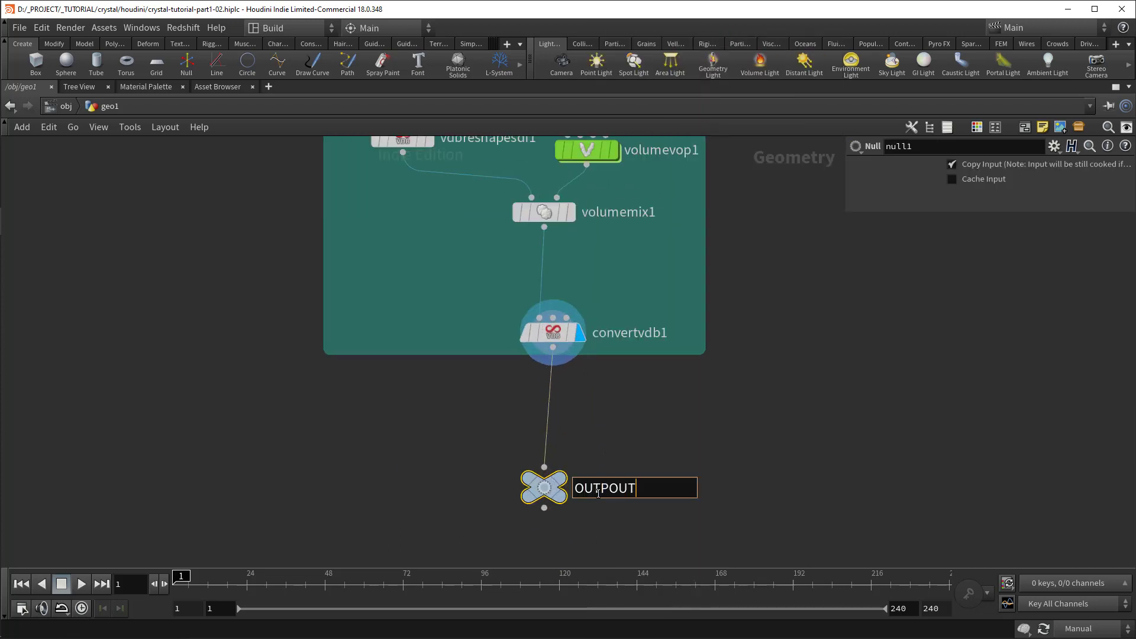
pyautogui.write('OUTPOUT_CRYSTAL')
pyautogui.press('Return')
# Step: Review the end of the node chain, restore the split pane layout and show the crystal in wireframe
pyautogui.moveTo(620, 218); pyautogui.dragTo(603, 369, button='middle')
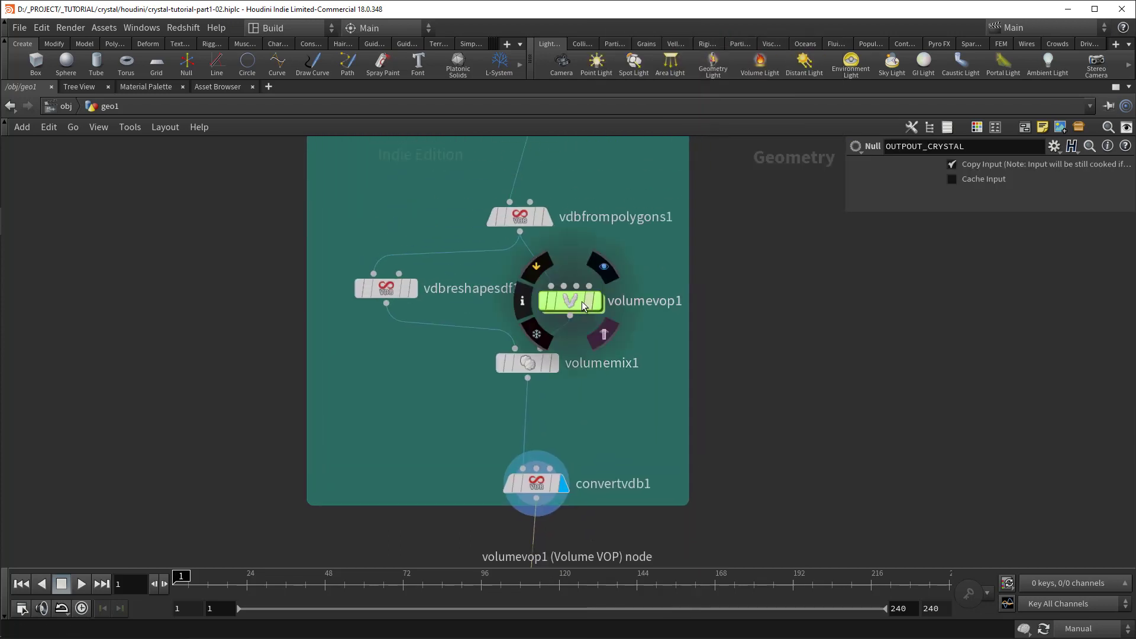
pyautogui.moveTo(703, 325); pyautogui.dragTo(685, 400, button='middle')
pyautogui.scroll(-3, 684, 400)
pyautogui.moveTo(642, 255); pyautogui.dragTo(630, 324, button='middle')
pyautogui.moveTo(672, 518); pyautogui.dragTo(666, 436, button='middle')
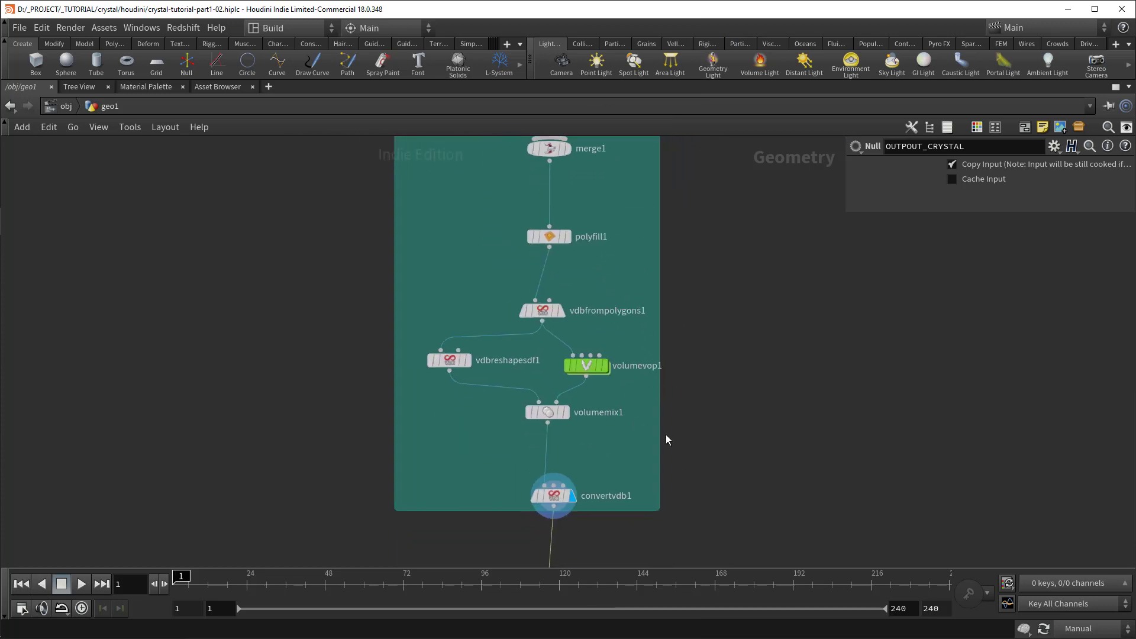
pyautogui.hotkey('ctrl', 'b')
pyautogui.scroll(5, 176, 339)
pyautogui.hotkey('shift', 'w')
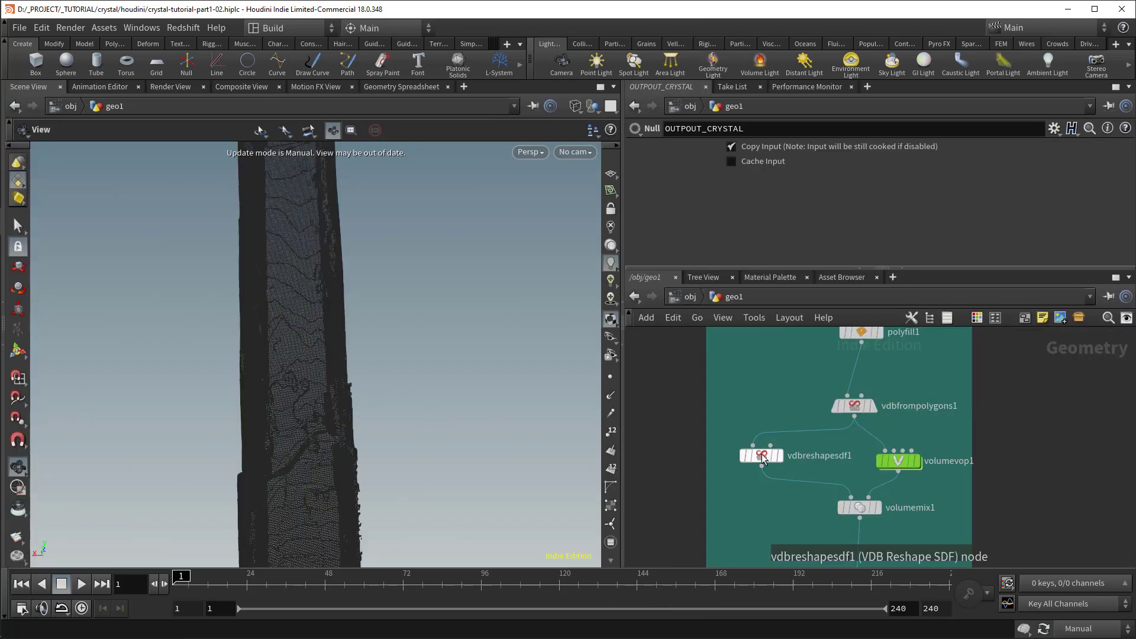
# Step: Colour the convertvdb1 node green
pyautogui.moveTo(836, 552); pyautogui.dragTo(801, 406, button='middle')
pyautogui.scroll(1, 808, 450)
pyautogui.click(833, 444)
pyautogui.press('c')
pyautogui.click(1068, 518)
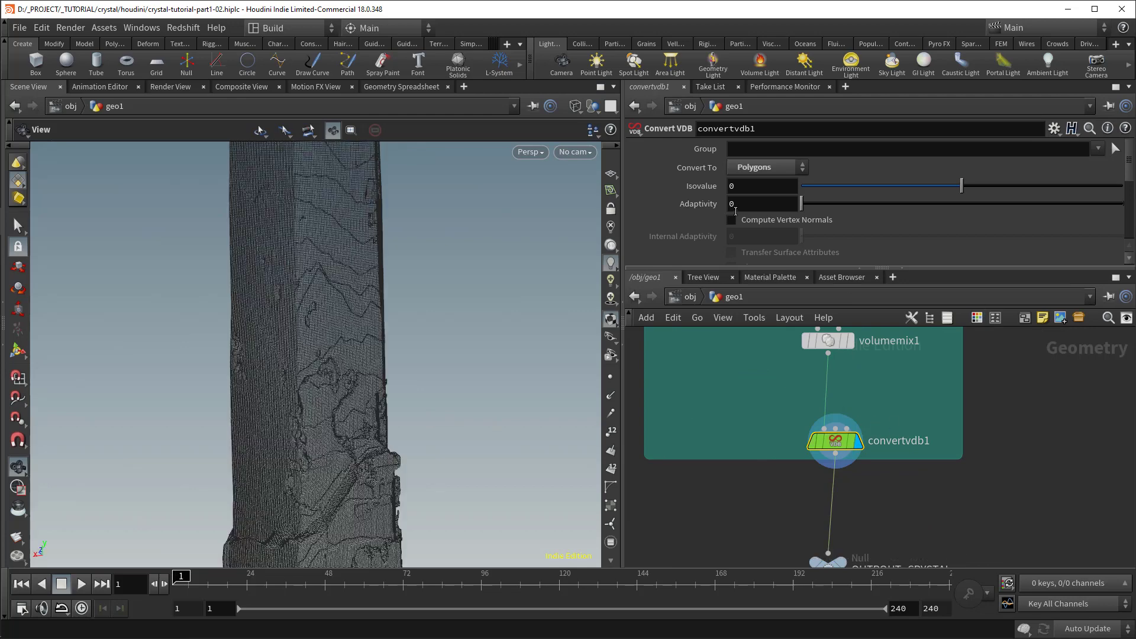
# Step: Set convertvdb1's Adaptivity to 0.2 and inspect the mesh in shaded and wireframe display and in the node info
pyautogui.press('w')
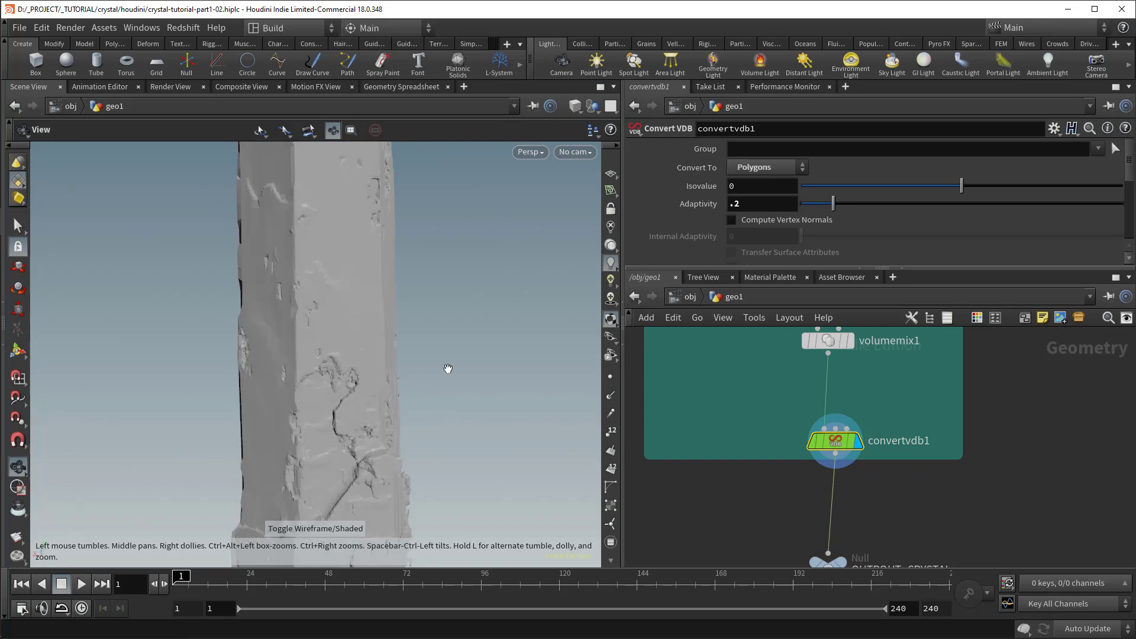
pyautogui.scroll(-4, 449, 373)
pyautogui.moveTo(318, 308)
pyautogui.mouseDown()
pyautogui.moveTo(312, 340)
pyautogui.moveTo(456, 333)
pyautogui.moveTo(141, 367)
pyautogui.mouseUp()
pyautogui.hotkey('shift', 'w')
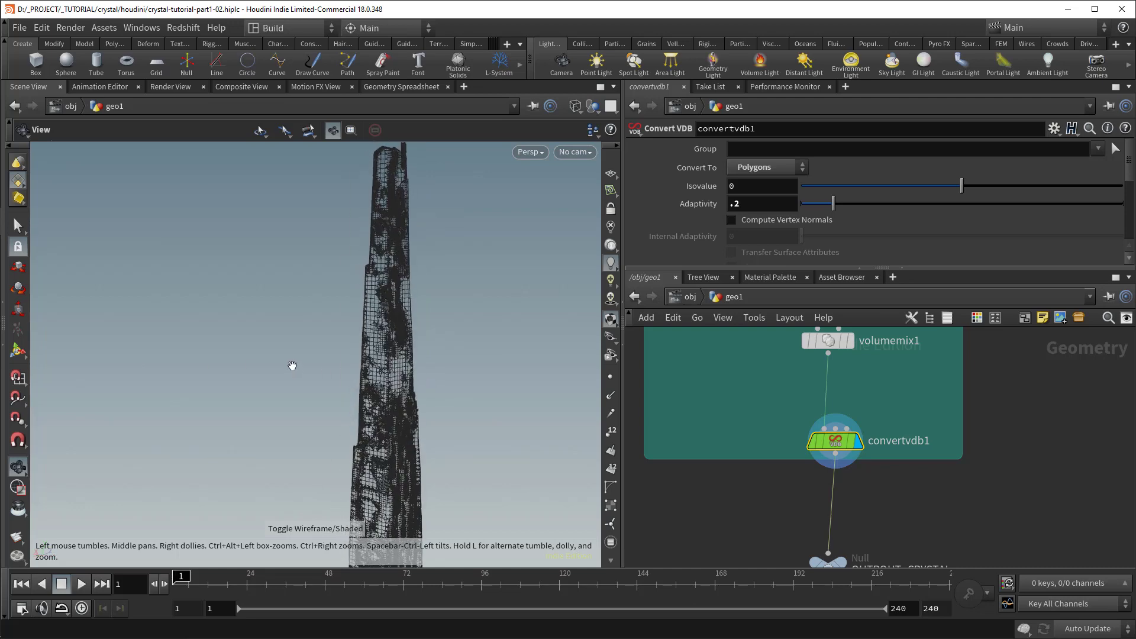
pyautogui.press('w')
pyautogui.middleClick(831, 441)
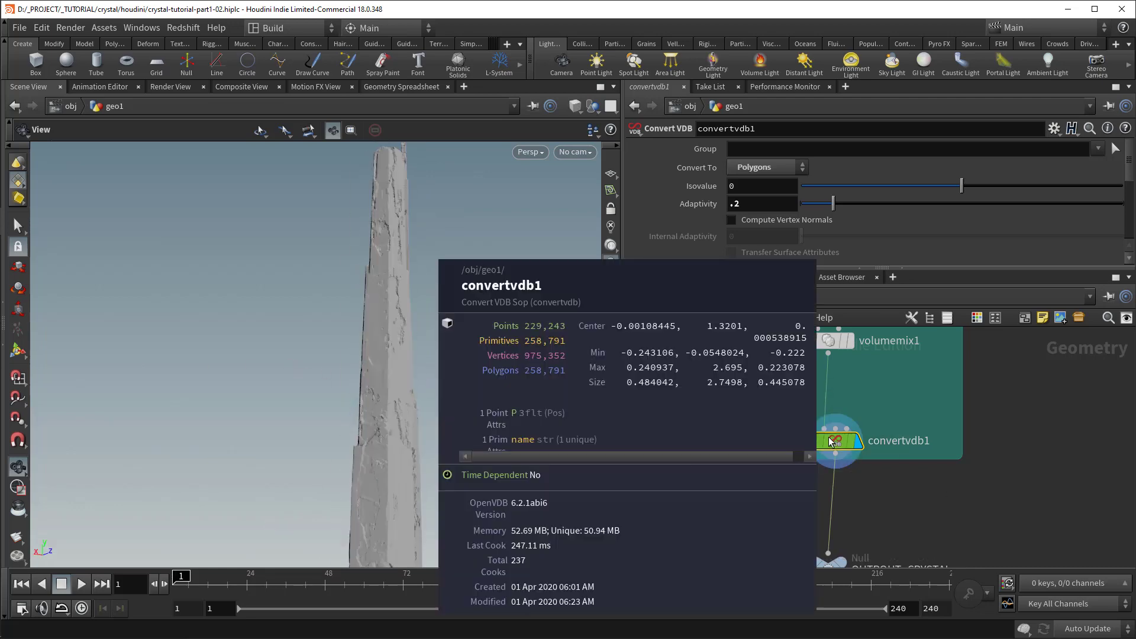
# Step: Set convertvdb1's Adaptivity to 0.3
pyautogui.moveTo(760, 202); pyautogui.dragTo(677, 207)
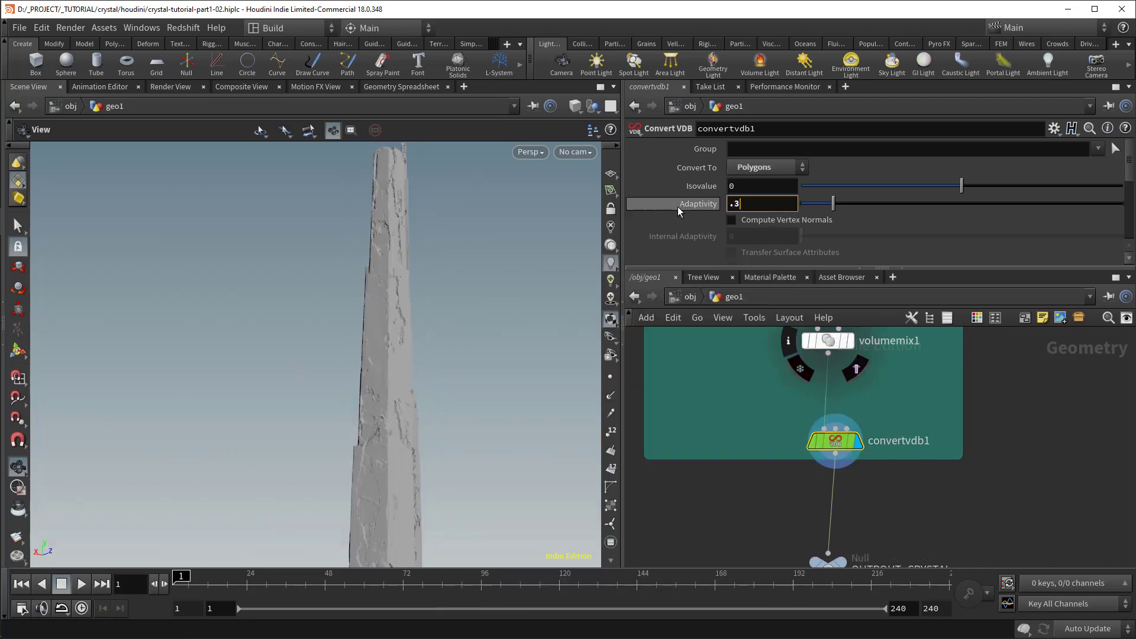
pyautogui.write('.3')
pyautogui.press('Return')
pyautogui.moveTo(317, 391)
pyautogui.mouseDown()
pyautogui.moveTo(403, 409)
pyautogui.moveTo(426, 393)
pyautogui.moveTo(317, 385)
pyautogui.moveTo(393, 375)
pyautogui.moveTo(320, 380)
pyautogui.mouseUp()
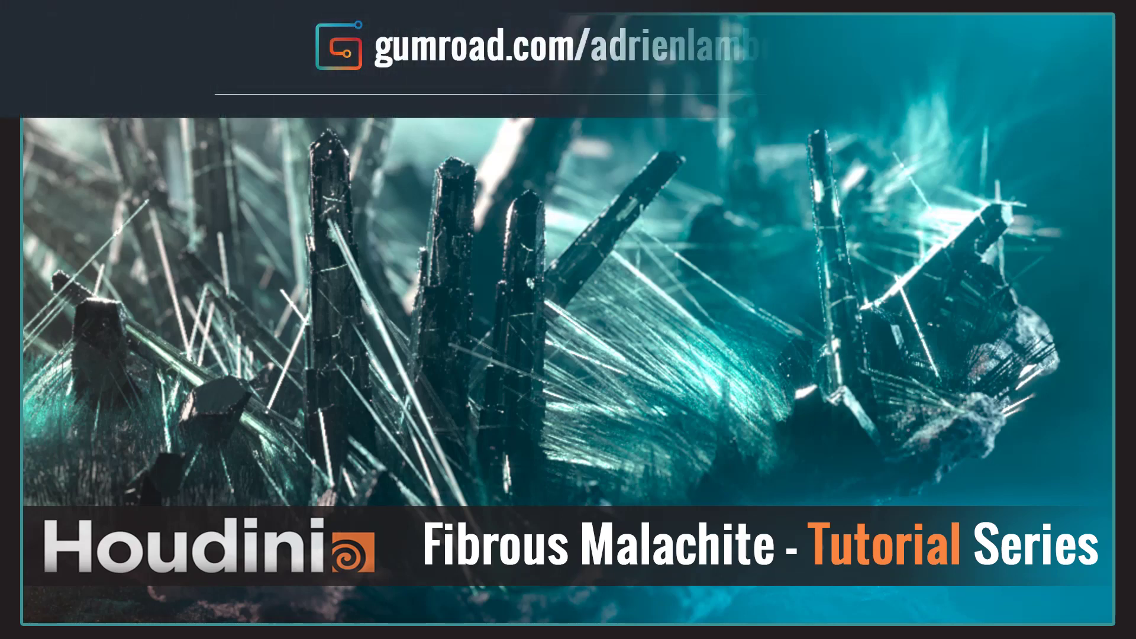
pyautogui.scroll(-4, 957, 207)
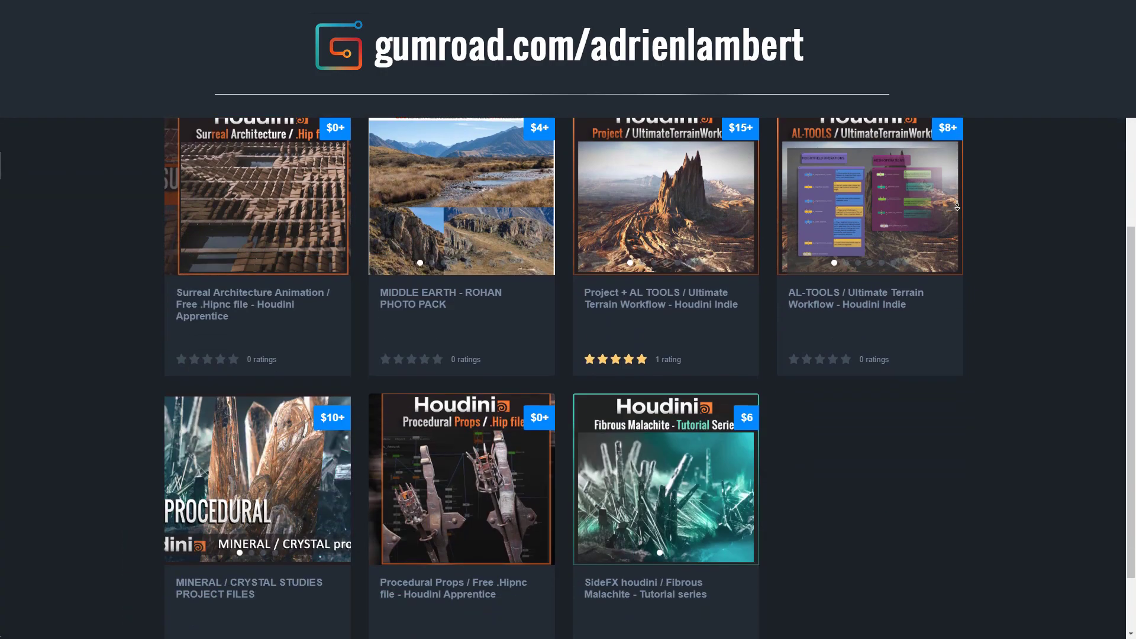
# Step: On the creator's Gumroad store in the web browser, open the SideFX Houdini Fibrous Malachite tutorial series and read through its outline of course parts
pyautogui.scroll(-2, 957, 207)
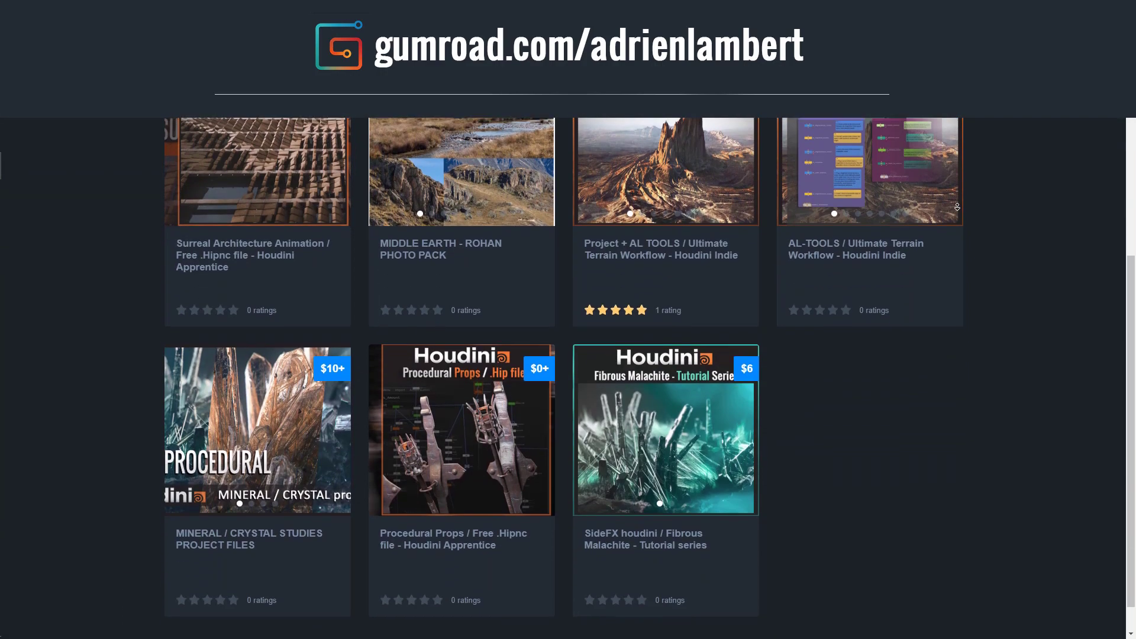
pyautogui.click(694, 394)
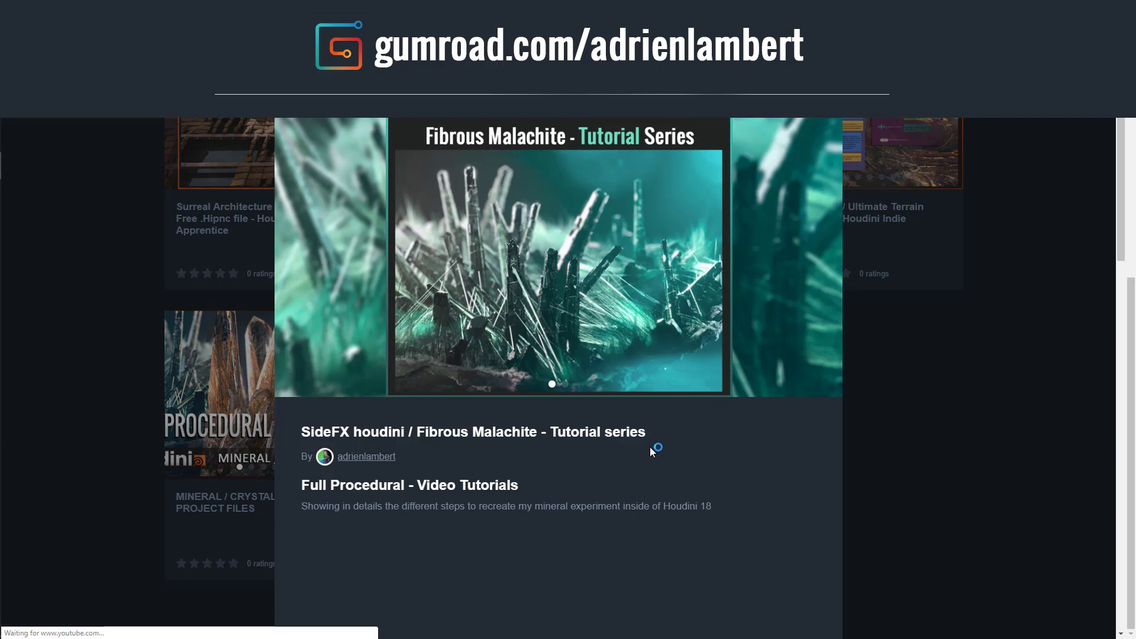
pyautogui.scroll(-2, 644, 454)
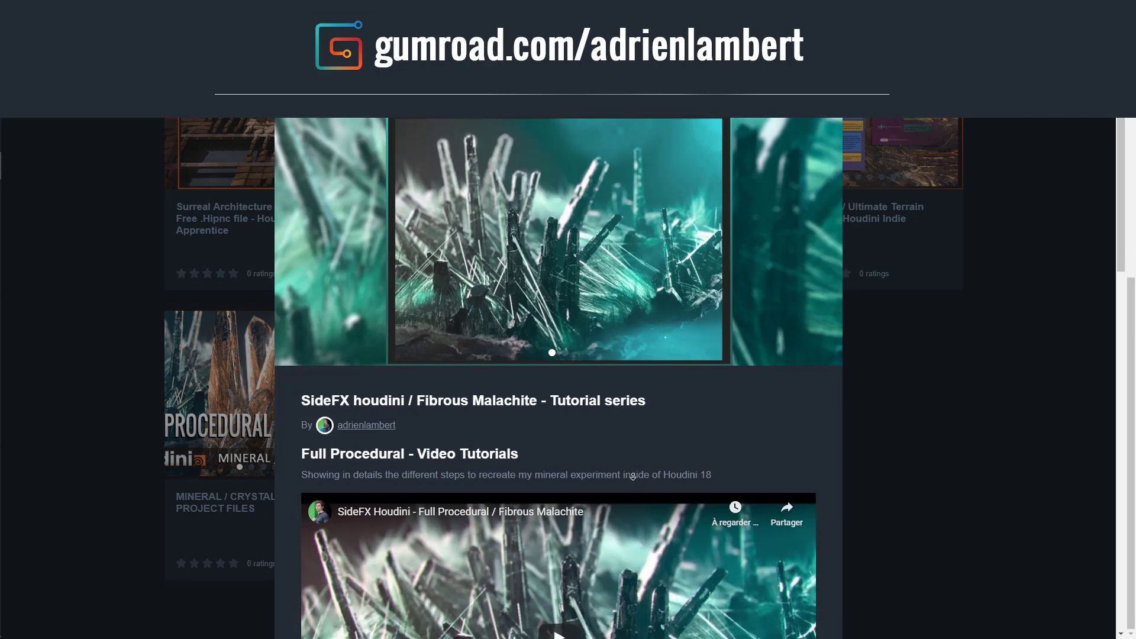
pyautogui.scroll(-4, 633, 478)
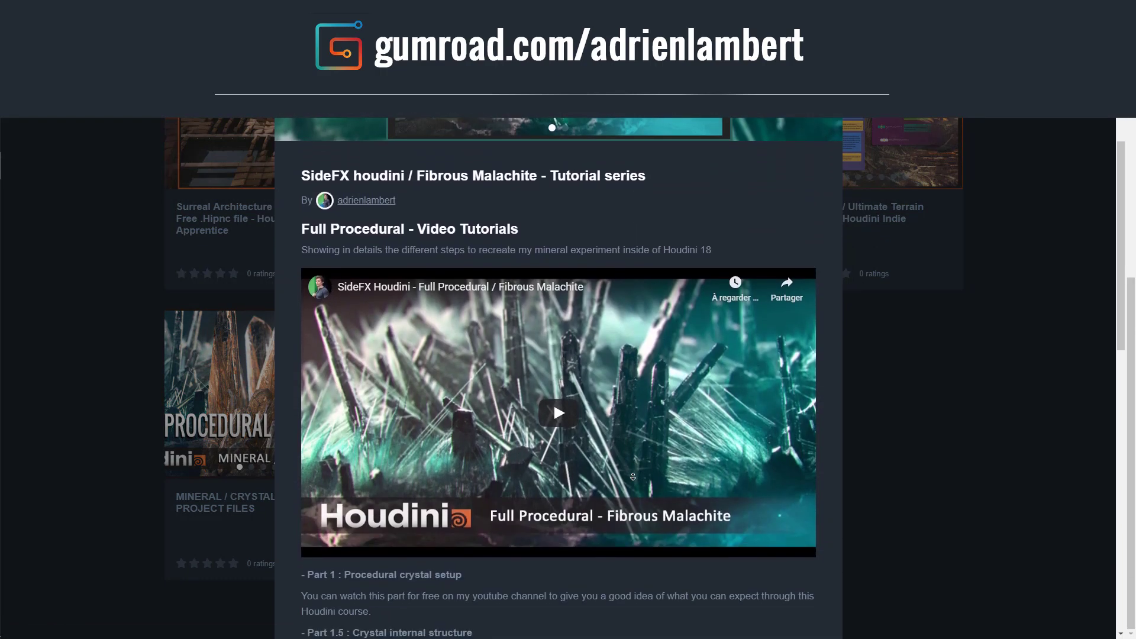
pyautogui.scroll(-4, 633, 477)
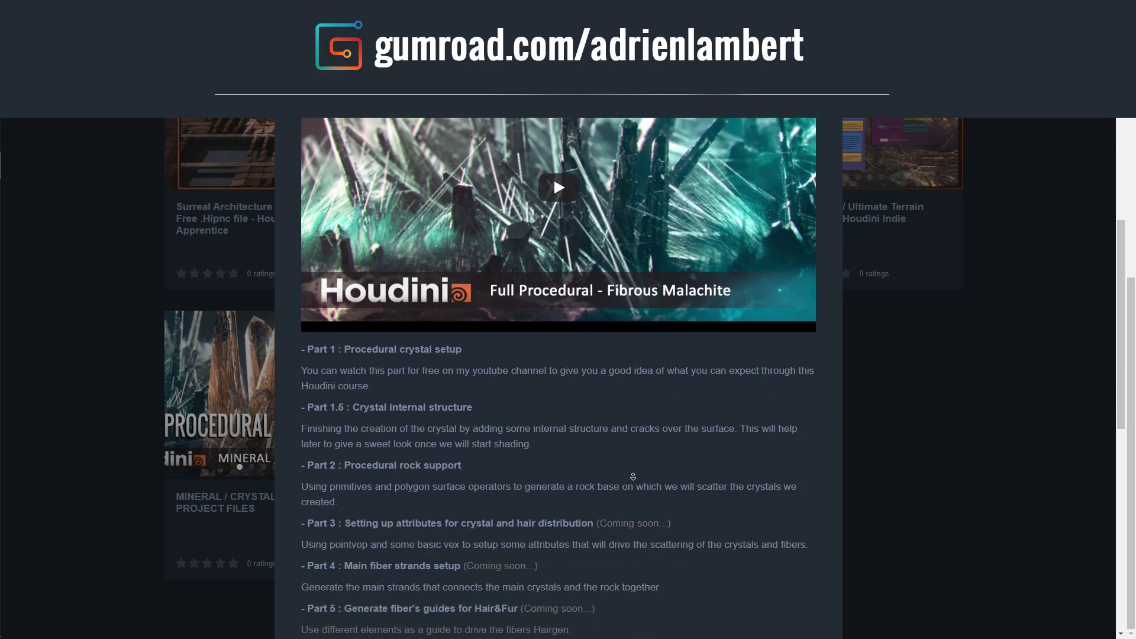
pyautogui.scroll(-2, 634, 477)
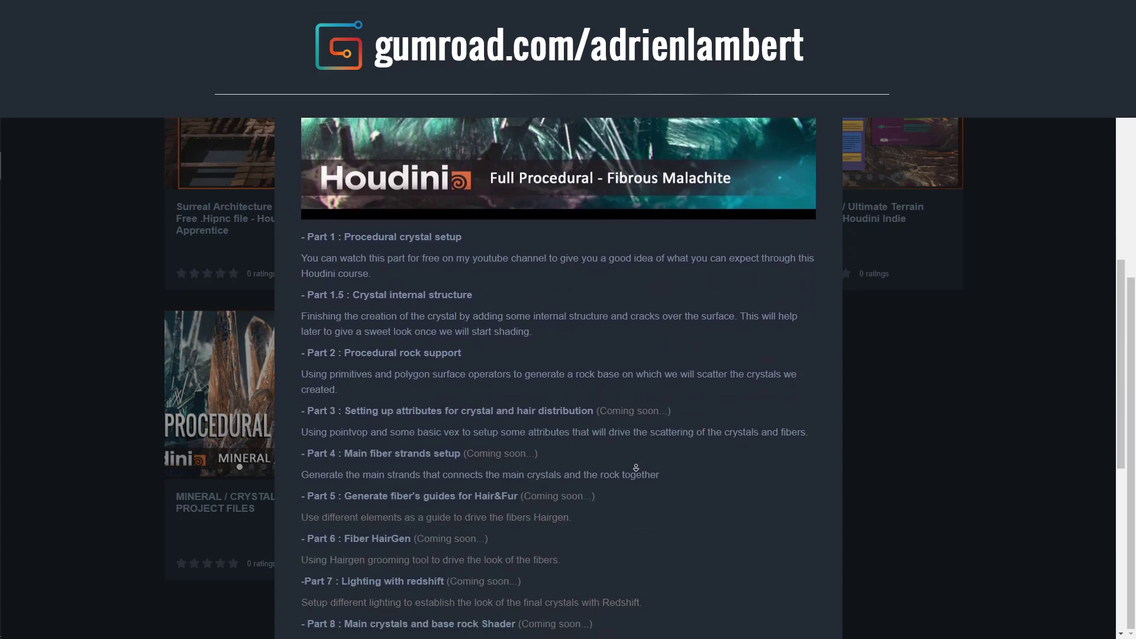
pyautogui.scroll(-1, 637, 469)
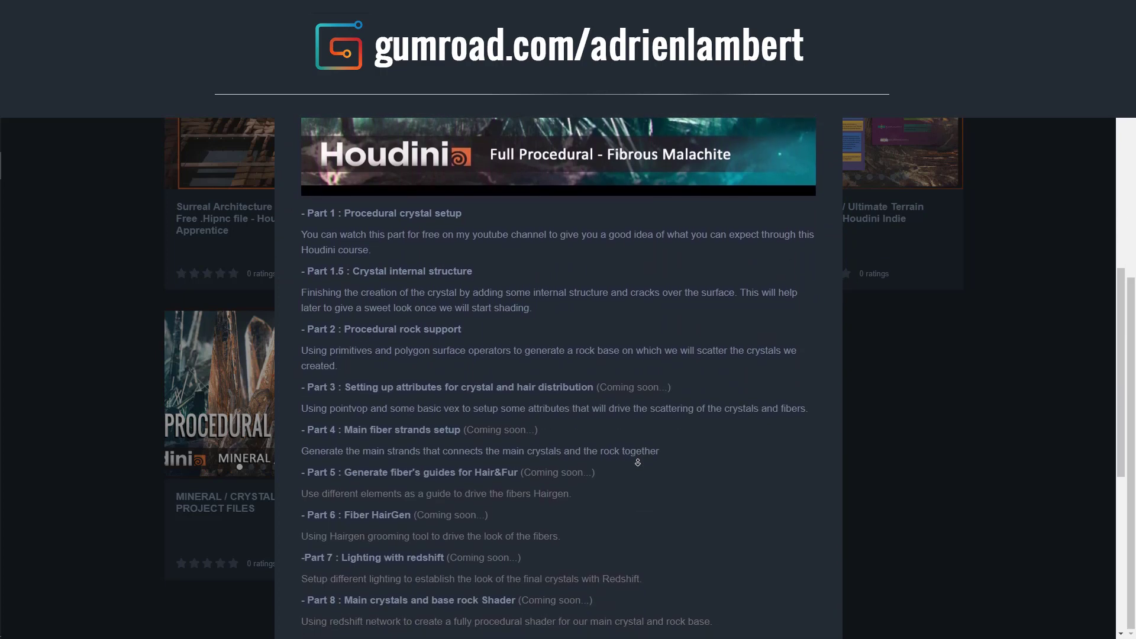
pyautogui.scroll(-1, 638, 462)
pyautogui.scroll(-1, 638, 465)
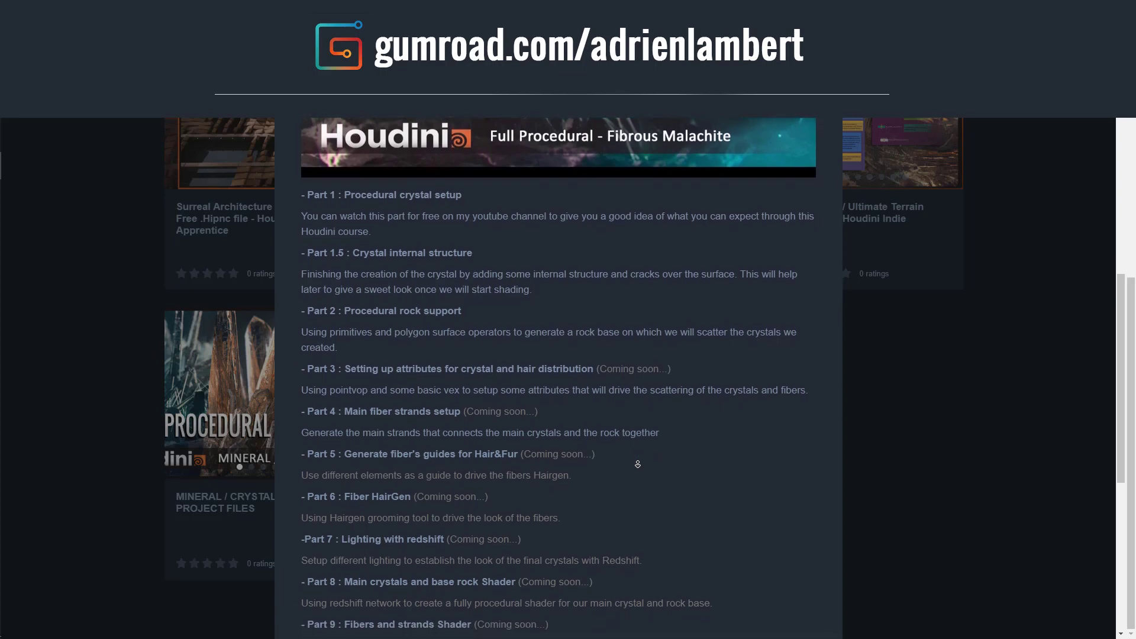
pyautogui.scroll(-1, 638, 466)
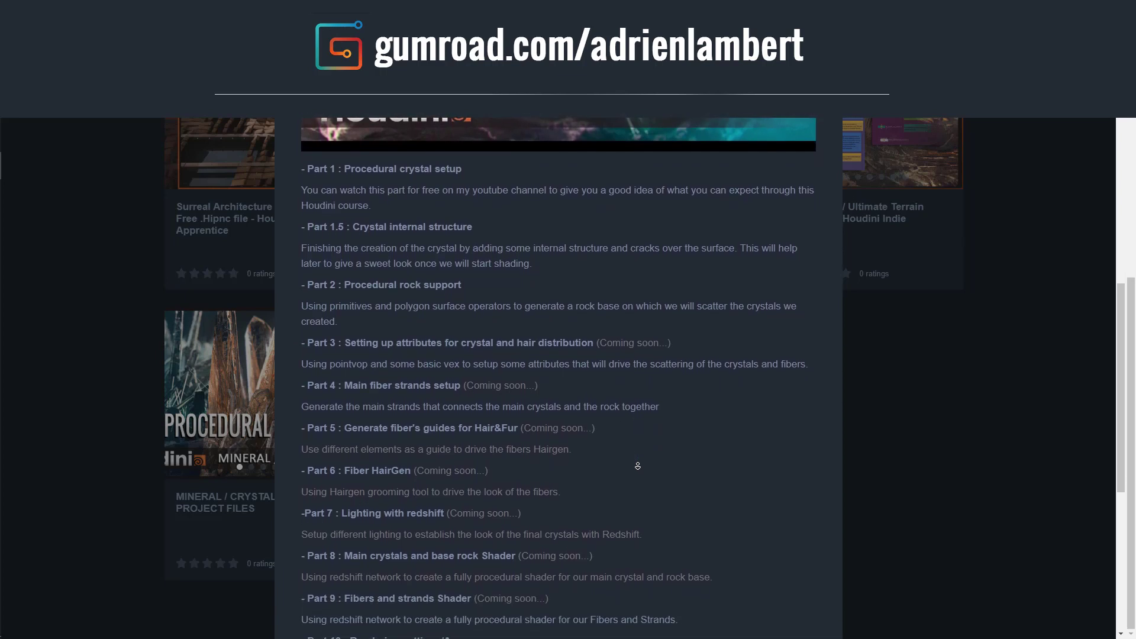
pyautogui.scroll(-1, 638, 466)
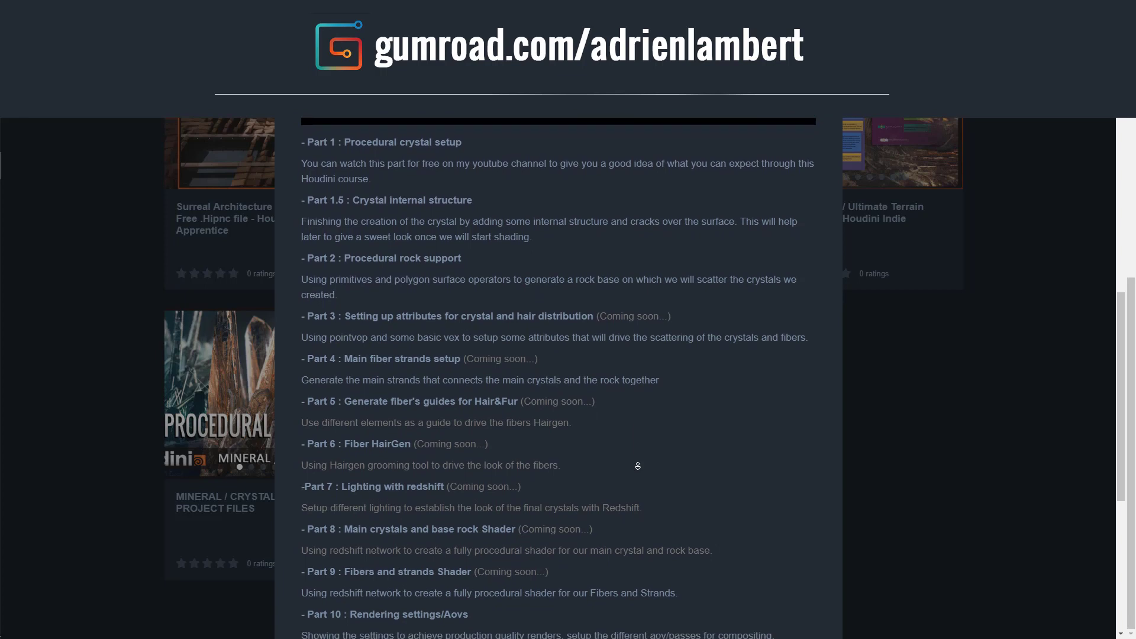
pyautogui.scroll(-1, 638, 466)
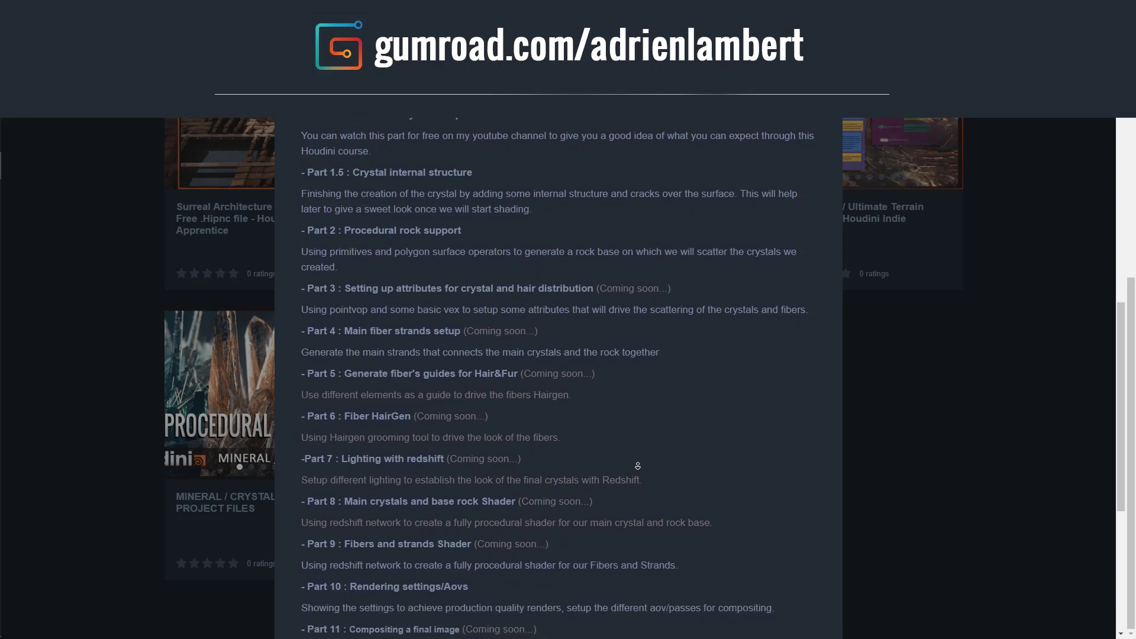